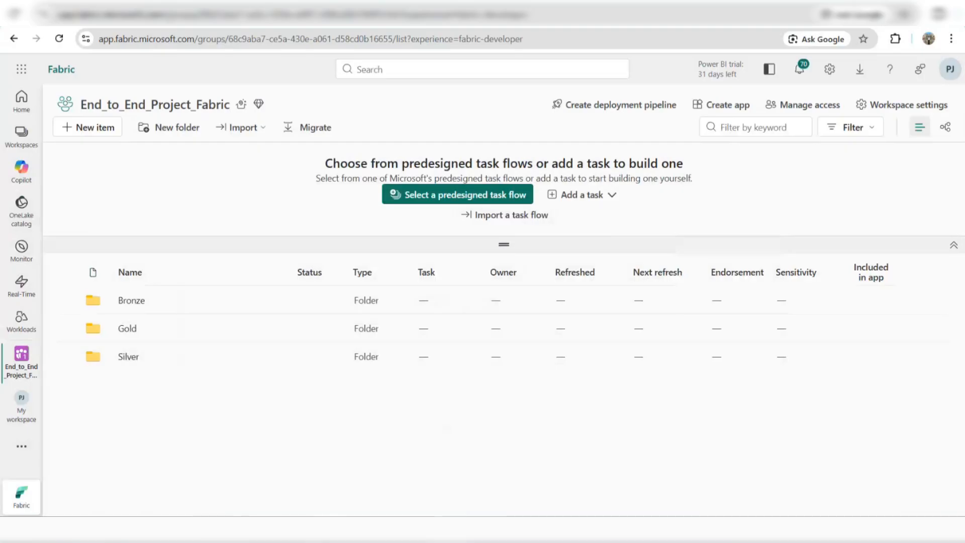
Open the Gold_WH warehouse from the Warehouse folder inside the workspace's Gold folder.
{"action": "left_click", "coordinate": [123, 329]}
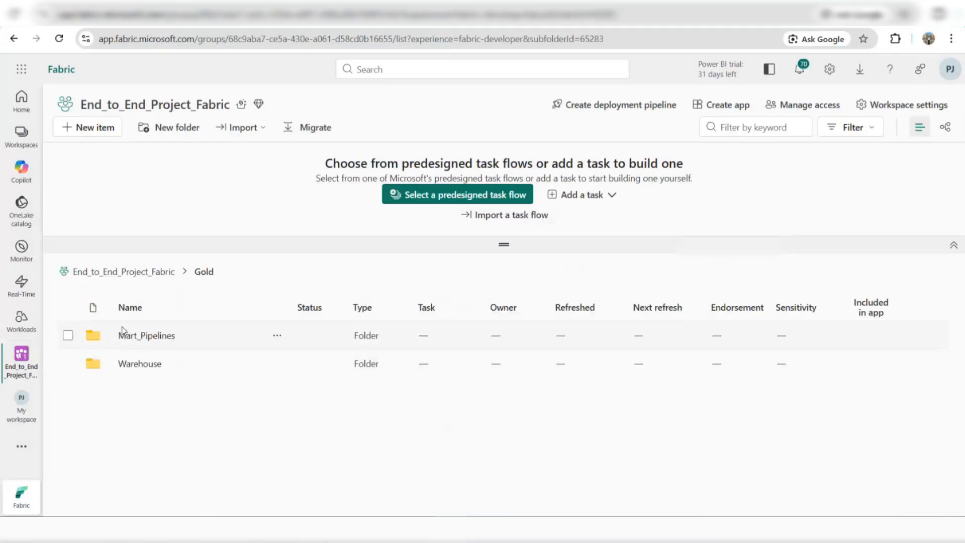
{"action": "left_click", "coordinate": [138, 364]}
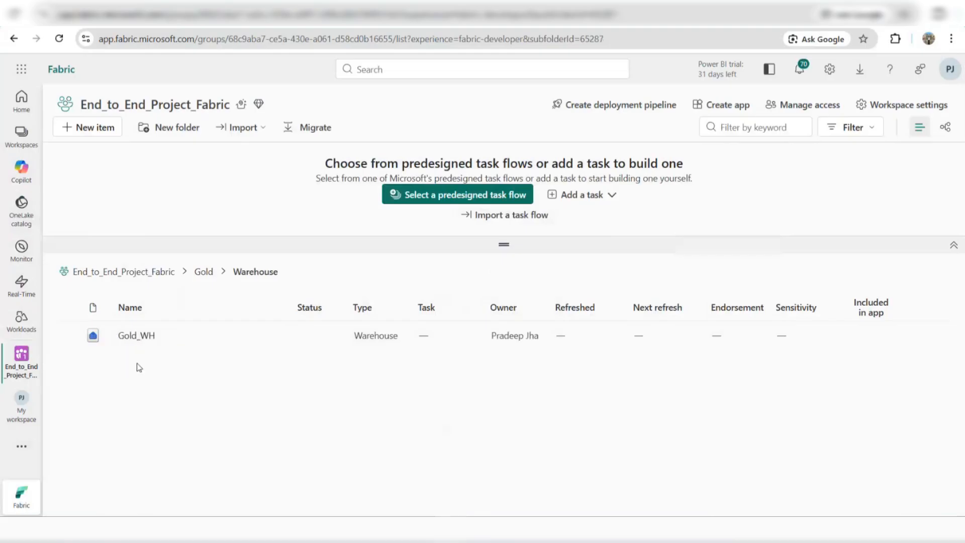
{"action": "left_click", "coordinate": [143, 336]}
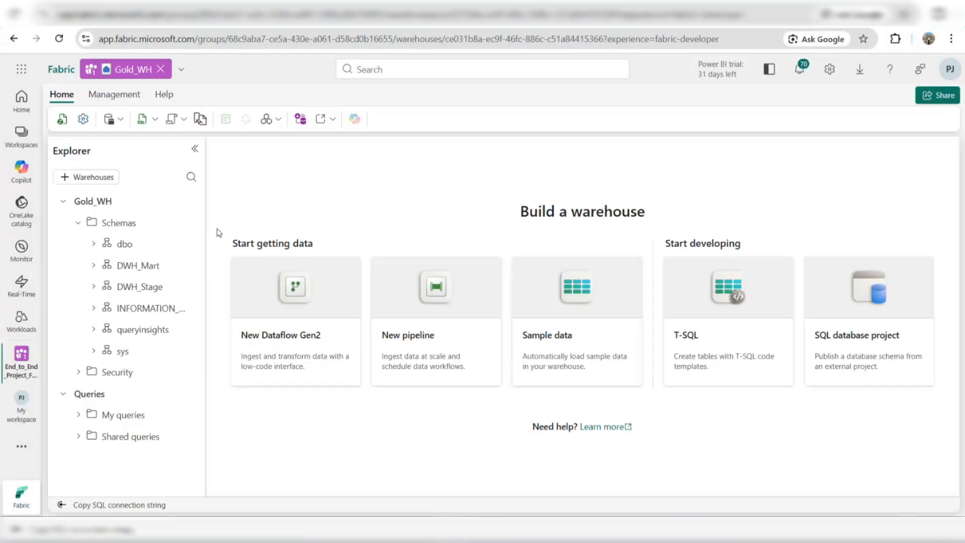
Duplicate the browser tab and open the Raw_LH lakehouse there from the Bronze layer of the End_to_End_Project_Fabric workspace.
{"action": "right_click", "coordinate": [108, 14]}
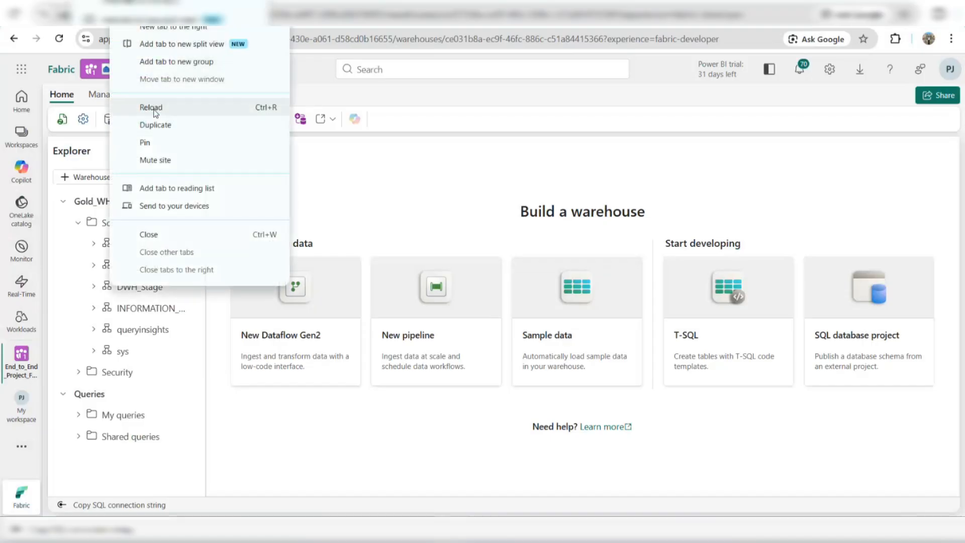
{"action": "left_click", "coordinate": [155, 132]}
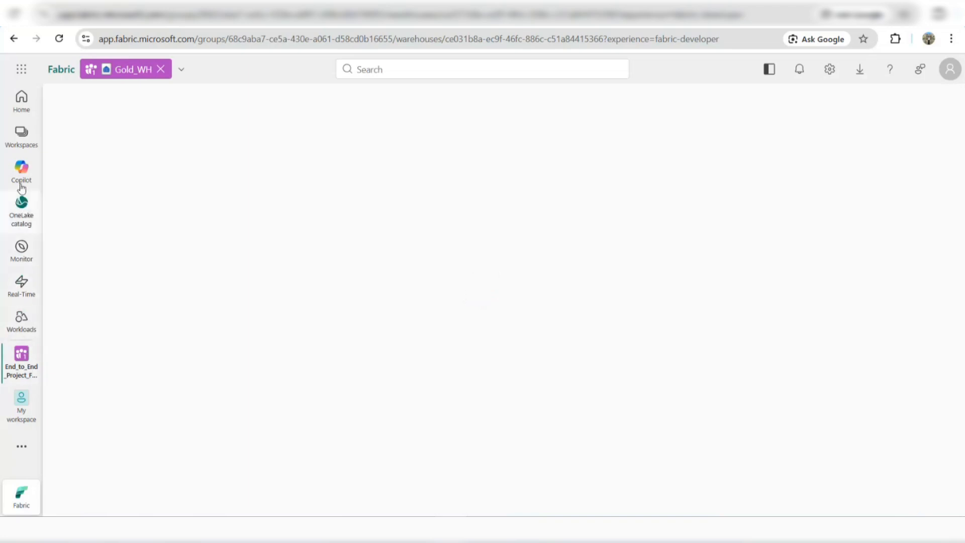
{"action": "left_click", "coordinate": [37, 146]}
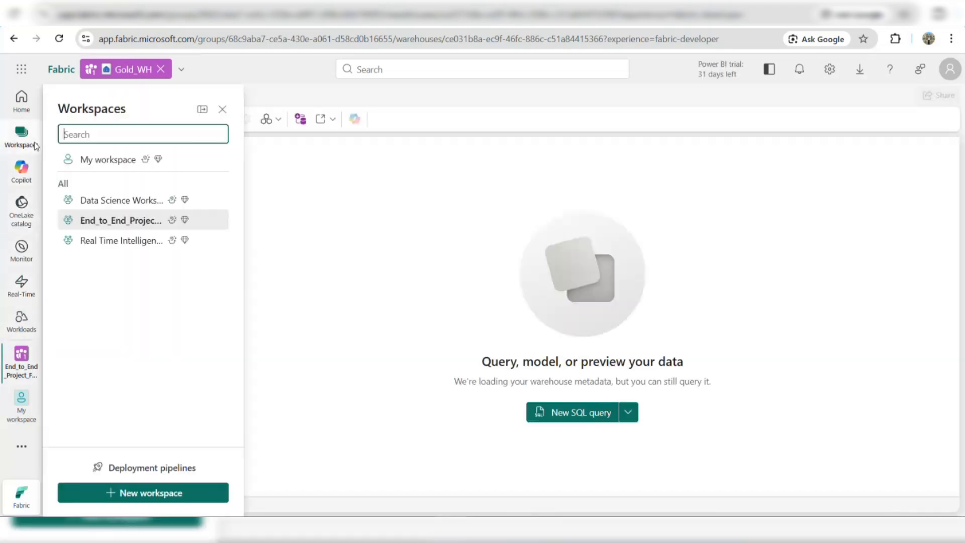
{"action": "left_click", "coordinate": [115, 220]}
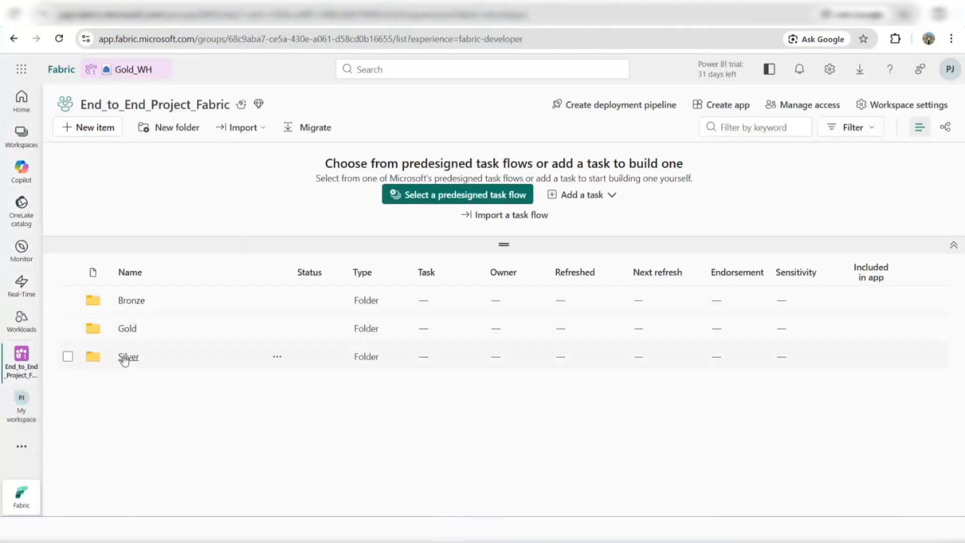
{"action": "left_click", "coordinate": [130, 303]}
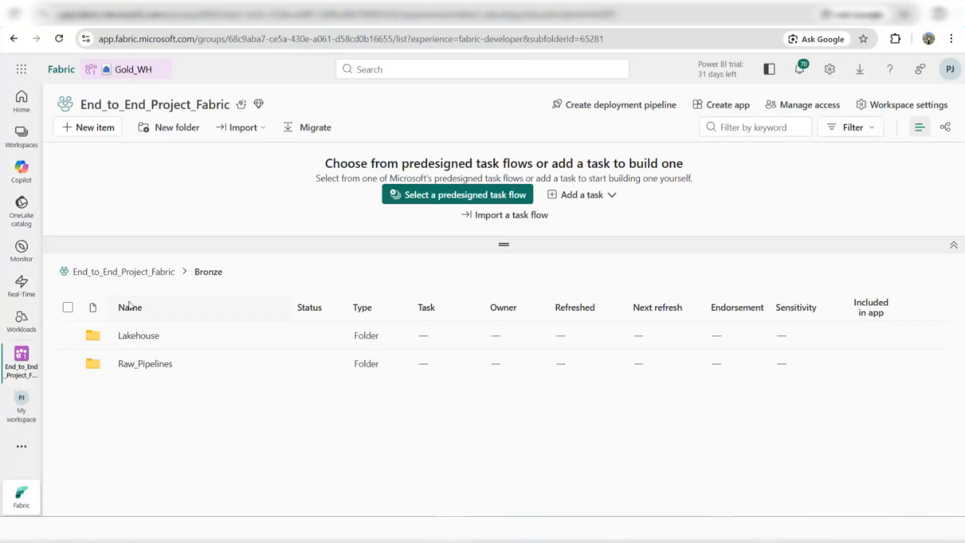
{"action": "left_click", "coordinate": [133, 336]}
{"action": "left_click", "coordinate": [135, 336]}
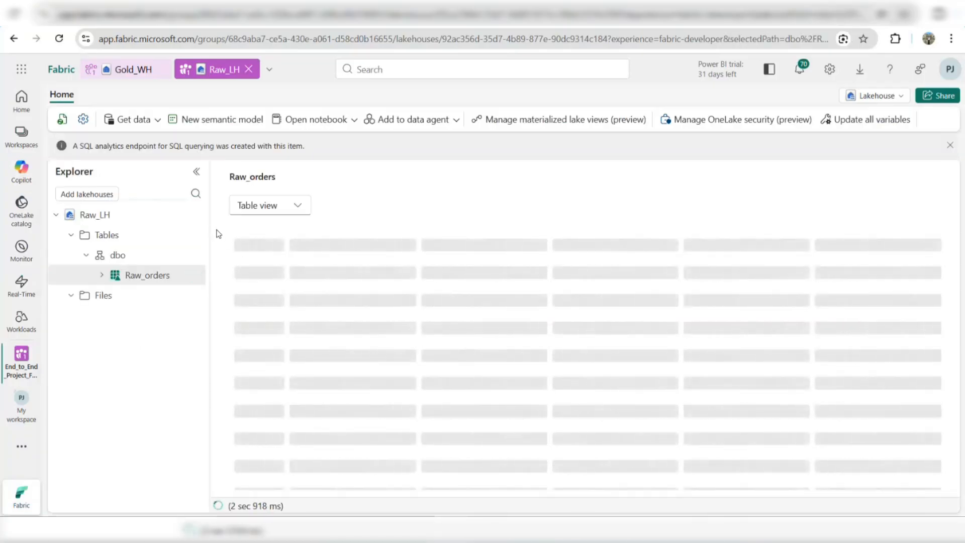
Narrow the Explorer pane and examine the customer and product columns of the Raw_orders table.
{"action": "left_click_drag", "start_coordinate": [209, 223], "coordinate": [150, 218]}
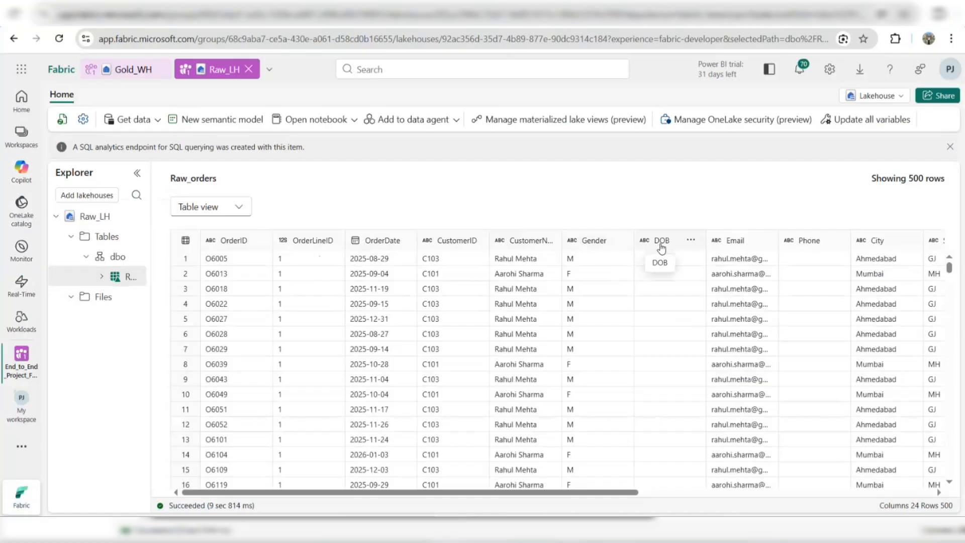
{"action": "scroll", "coordinate": [622, 345], "scroll_direction": "right", "scroll_amount": 2}
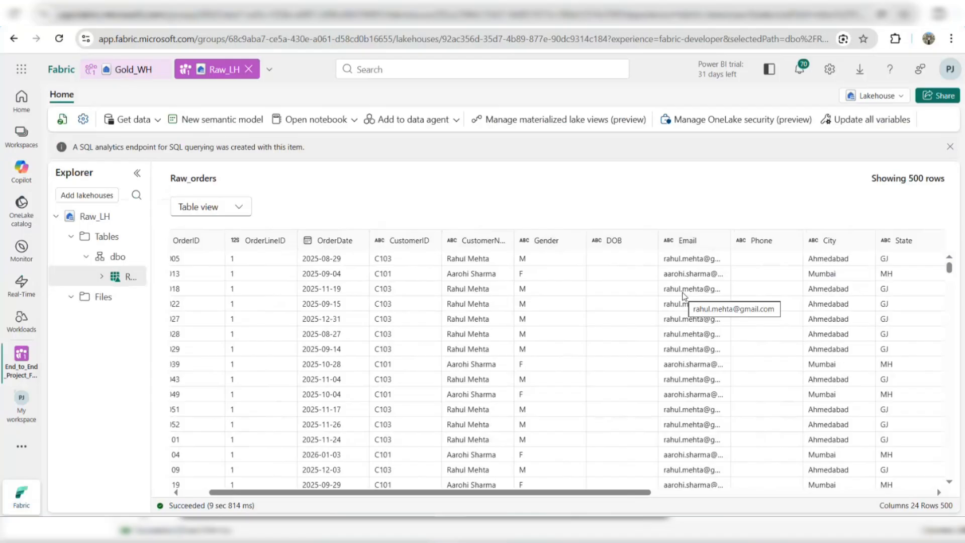
{"action": "scroll", "coordinate": [683, 296], "scroll_direction": "right", "scroll_amount": 1}
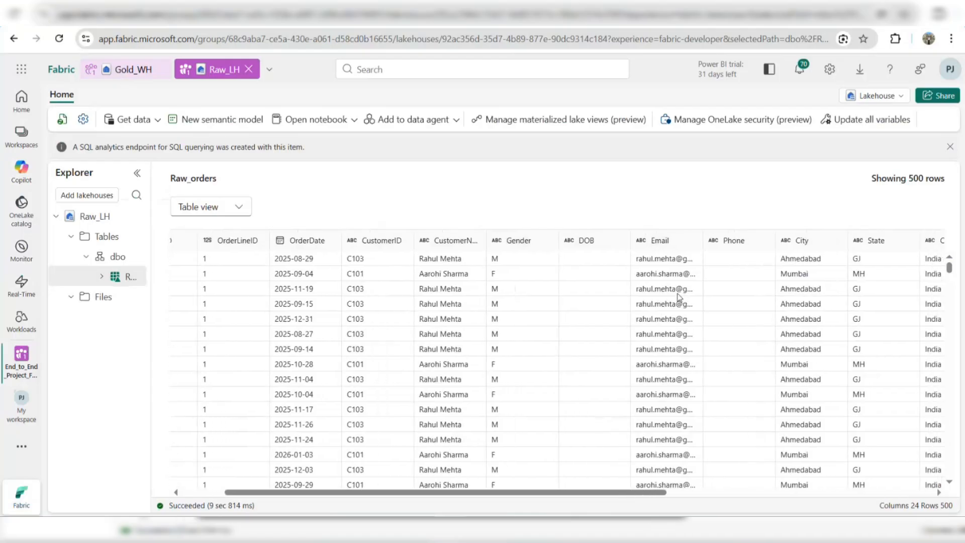
{"action": "scroll", "coordinate": [685, 333], "scroll_direction": "right", "scroll_amount": 2}
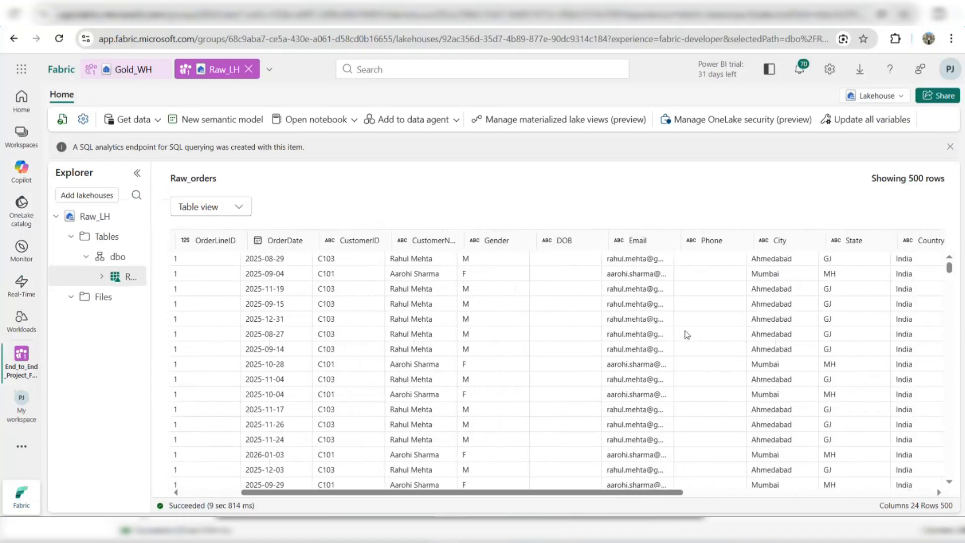
{"action": "scroll", "coordinate": [687, 335], "scroll_direction": "right", "scroll_amount": 3}
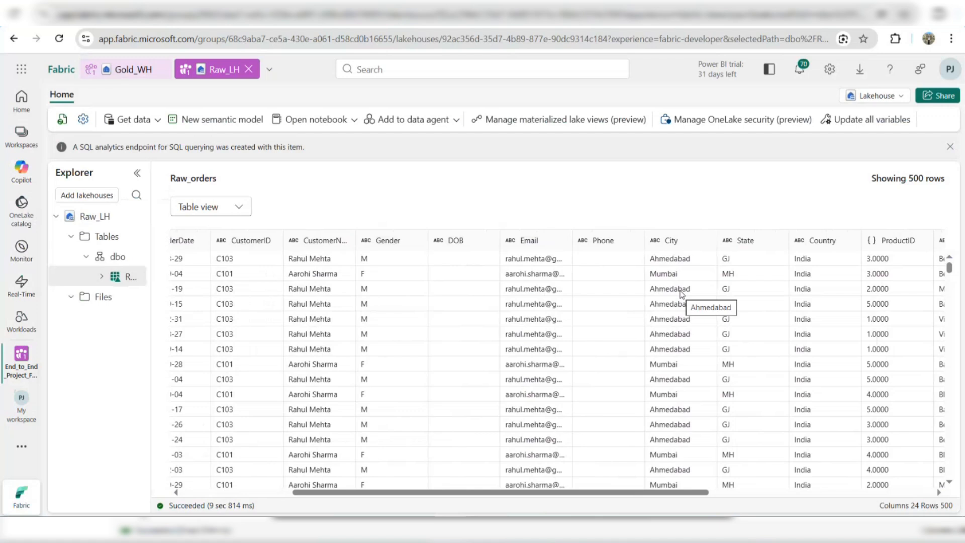
{"action": "scroll", "coordinate": [683, 294], "scroll_direction": "right", "scroll_amount": 5}
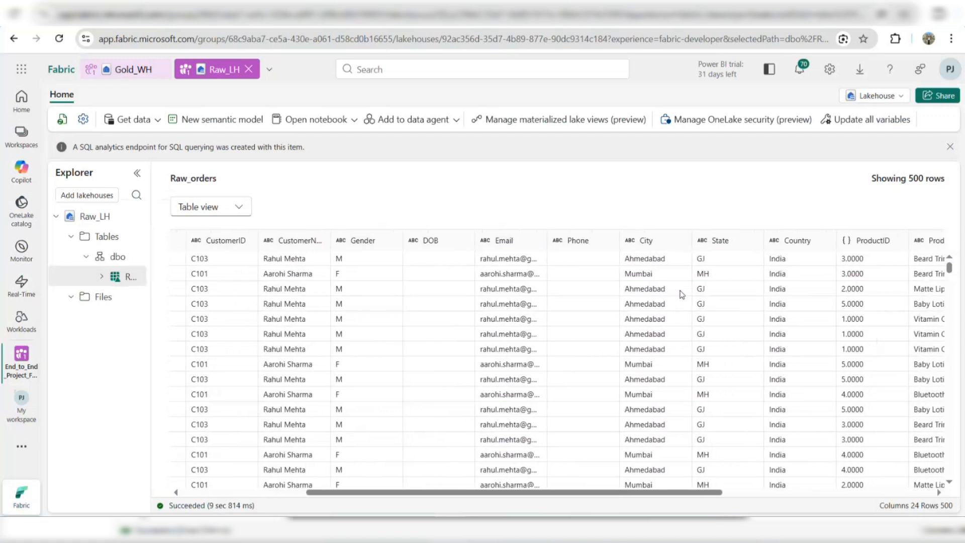
{"action": "scroll", "coordinate": [683, 294], "scroll_direction": "right", "scroll_amount": 2}
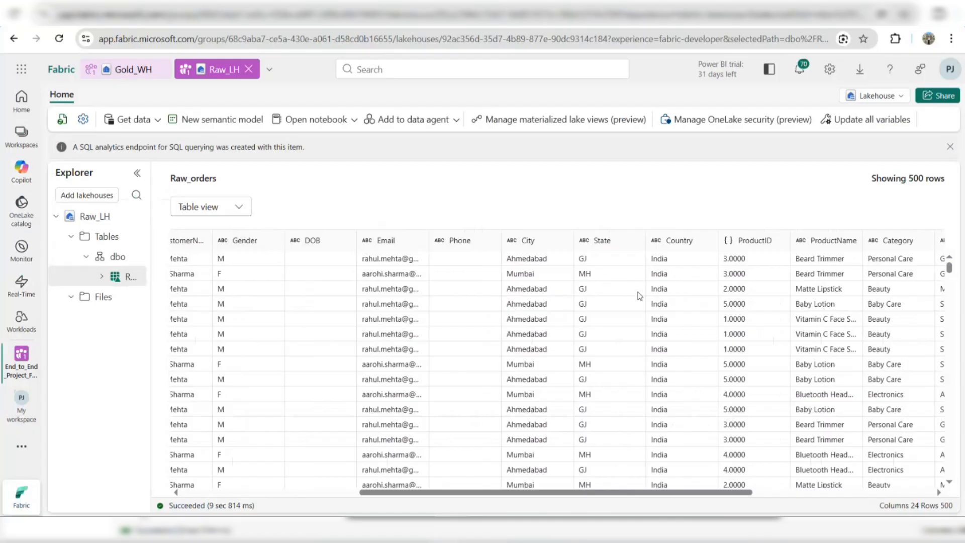
{"action": "scroll", "coordinate": [572, 317], "scroll_direction": "right", "scroll_amount": 5}
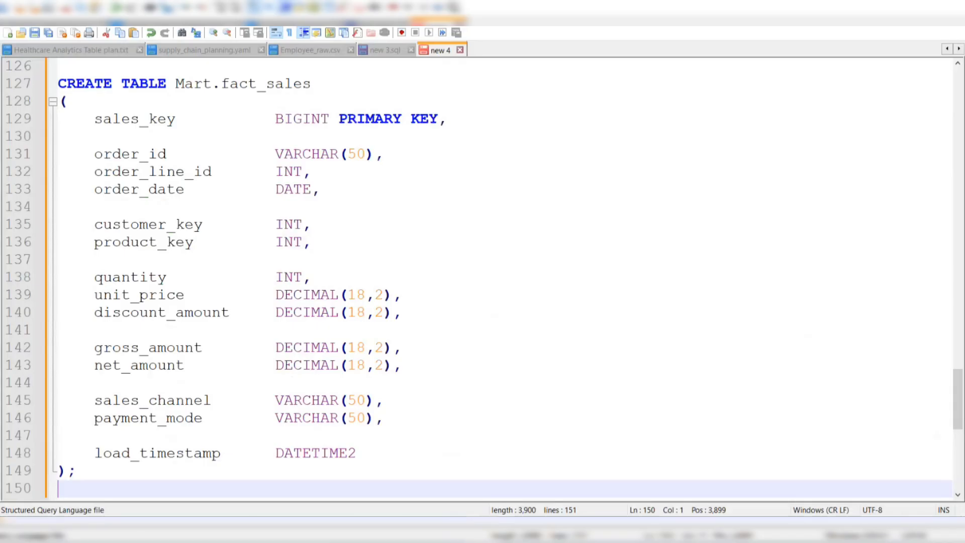
Compare the Stage.stg_customer table definition in Notepad++ with the Raw_orders columns in Fabric, including the order-created timestamp.
{"action": "scroll", "coordinate": [470, 328], "scroll_direction": "up", "scroll_amount": 20}
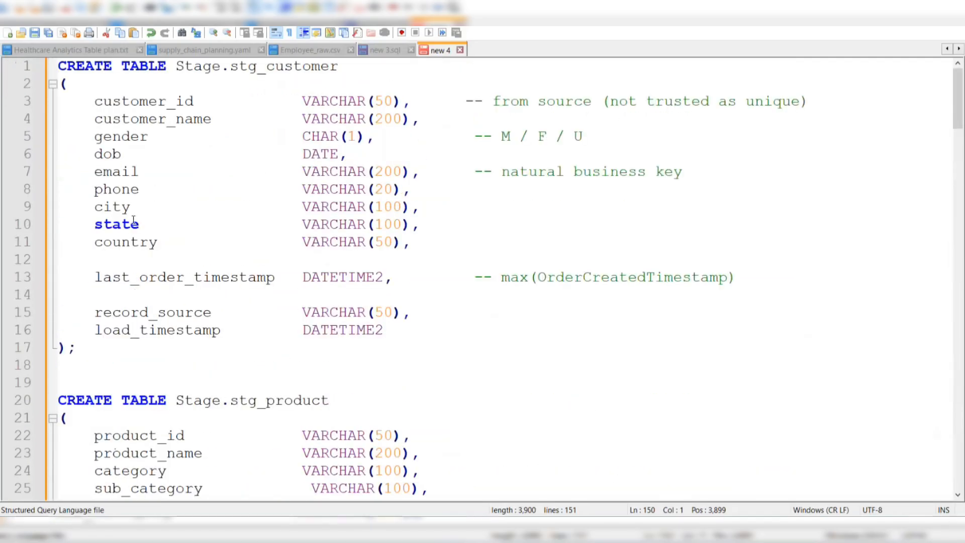
{"action": "key", "text": "alt+Tab"}
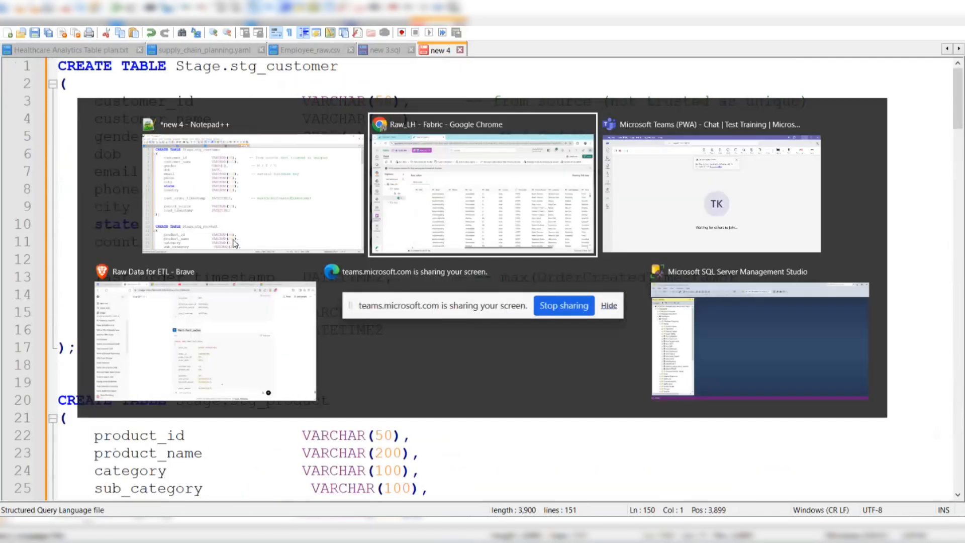
{"action": "scroll", "coordinate": [679, 315], "scroll_direction": "right", "scroll_amount": 5}
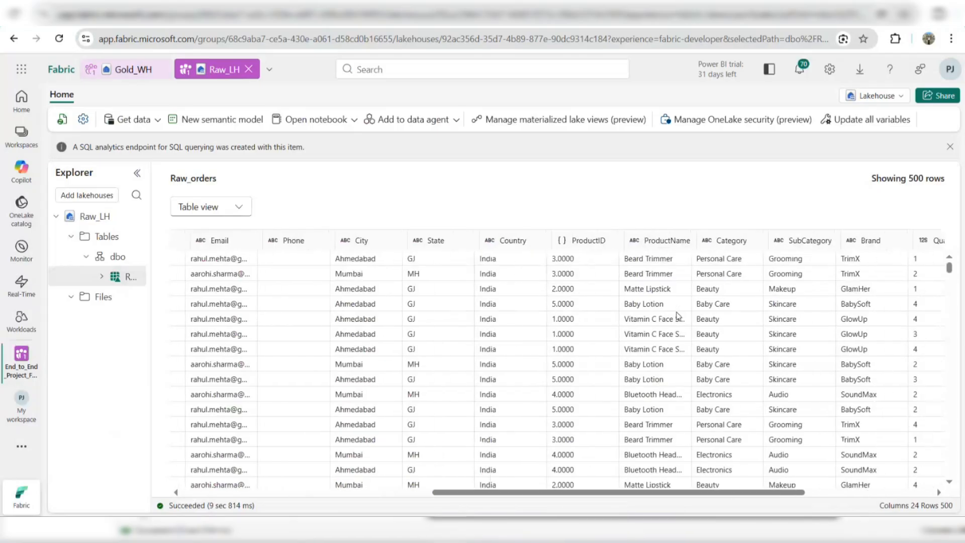
{"action": "key", "text": "alt+Tab"}
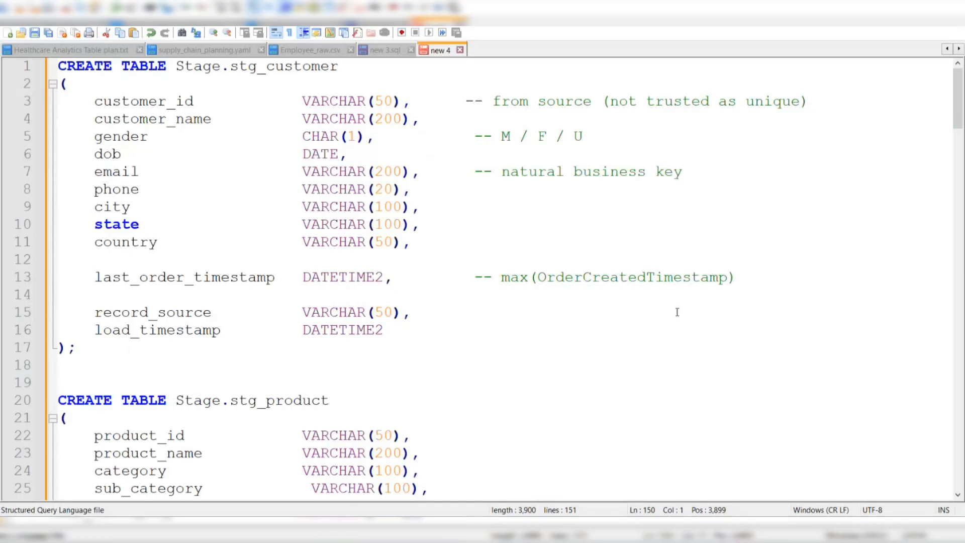
{"action": "key", "text": "alt+Tab"}
{"action": "scroll", "coordinate": [763, 293], "scroll_direction": "right", "scroll_amount": 3}
{"action": "scroll", "coordinate": [763, 293], "scroll_direction": "right", "scroll_amount": 5}
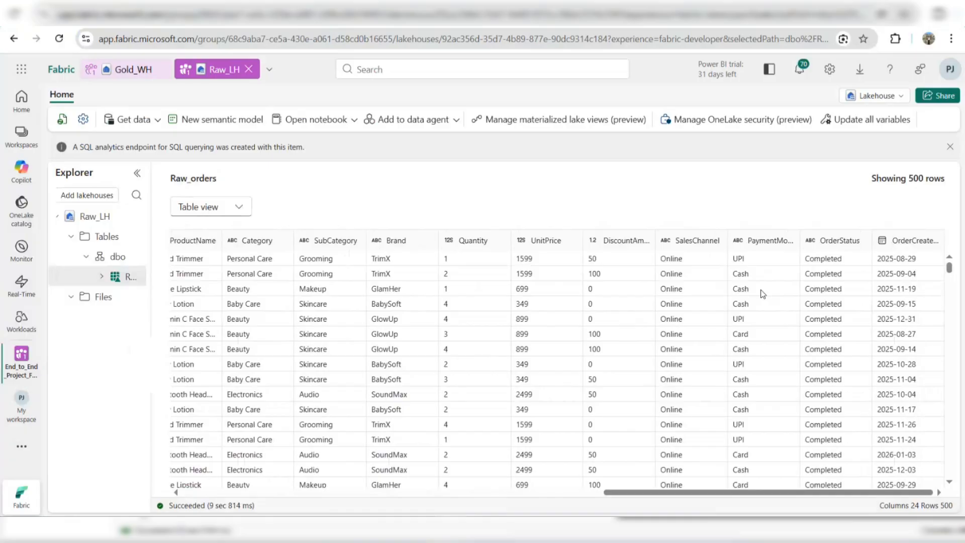
{"action": "key", "text": "alt+Tab"}
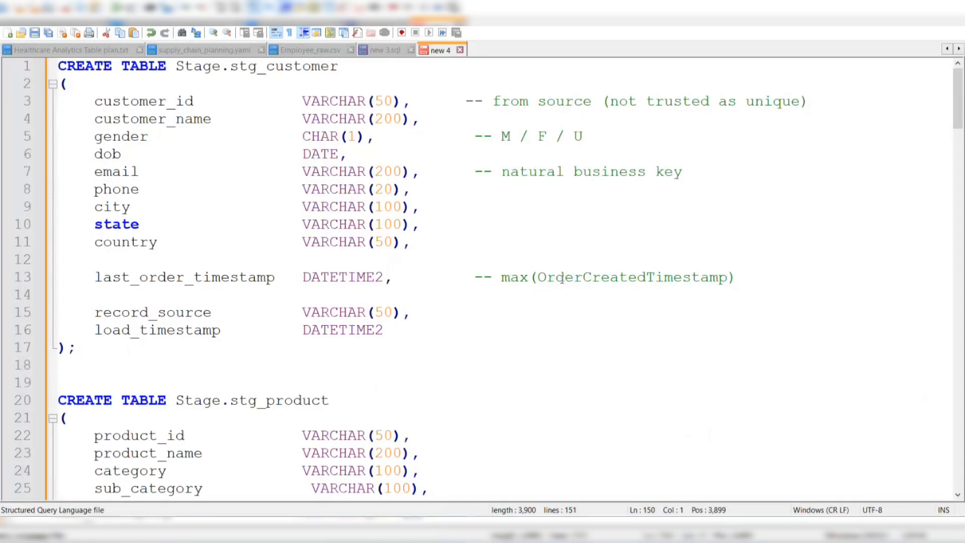
Return to Fabric and examine the Raw_orders columns from OrderID through the product, sales and order-created fields.
{"action": "key", "text": "alt+Tab"}
{"action": "scroll", "coordinate": [477, 289], "scroll_direction": "left", "scroll_amount": 10}
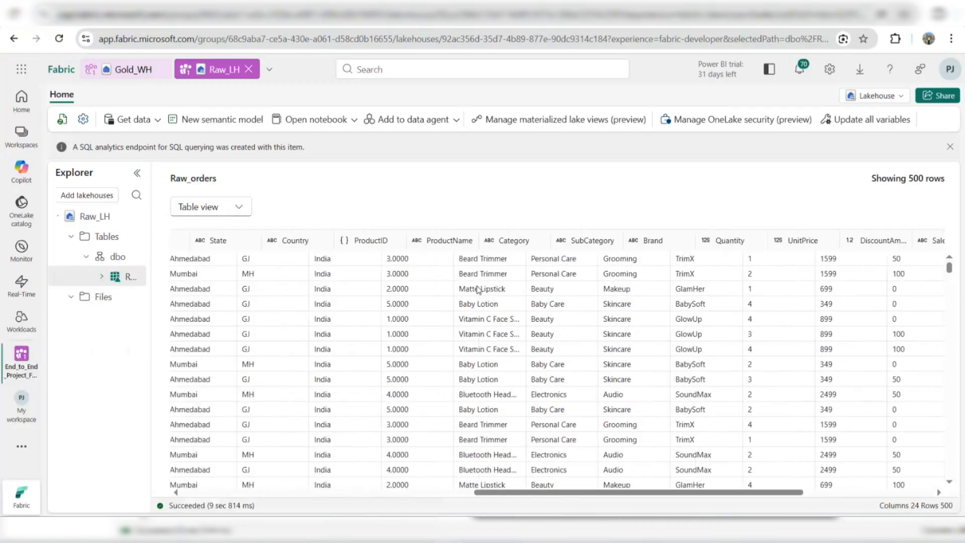
{"action": "scroll", "coordinate": [477, 289], "scroll_direction": "left", "scroll_amount": 5}
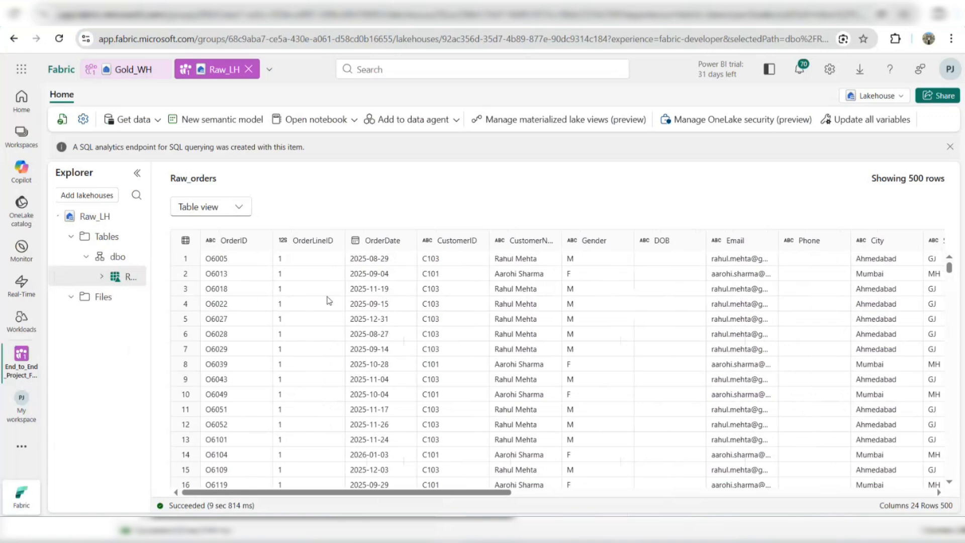
{"action": "scroll", "coordinate": [613, 297], "scroll_direction": "right", "scroll_amount": 8}
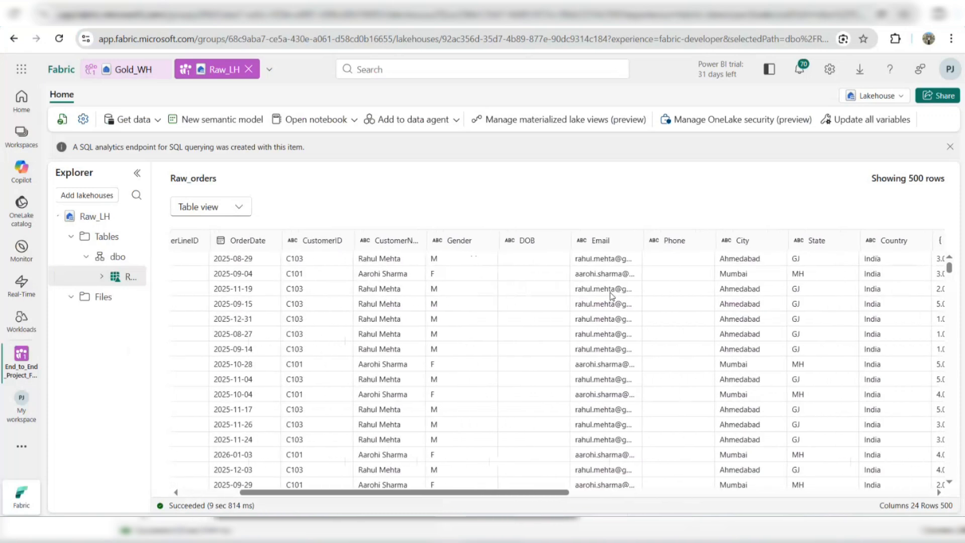
{"action": "scroll", "coordinate": [612, 297], "scroll_direction": "right", "scroll_amount": 3}
{"action": "scroll", "coordinate": [629, 299], "scroll_direction": "right", "scroll_amount": 2}
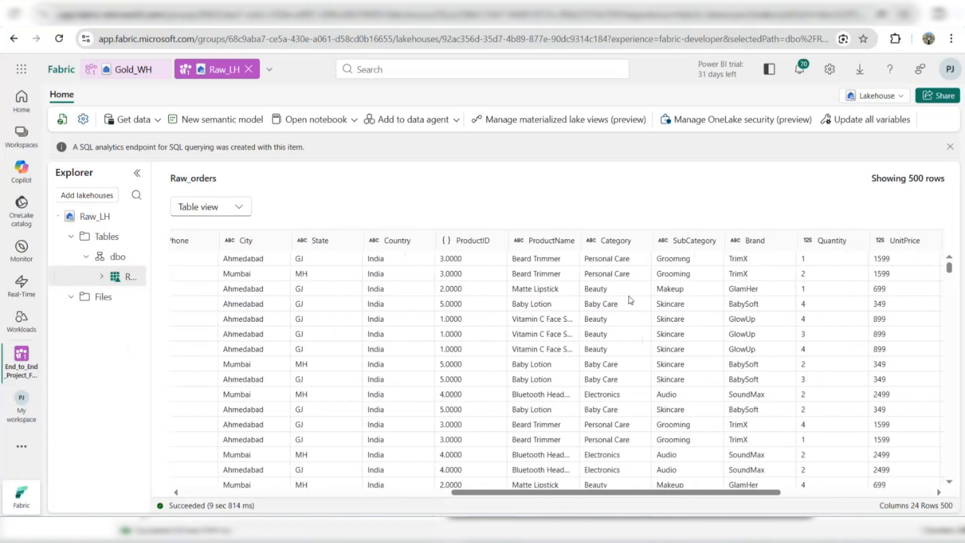
{"action": "scroll", "coordinate": [631, 300], "scroll_direction": "right", "scroll_amount": 3}
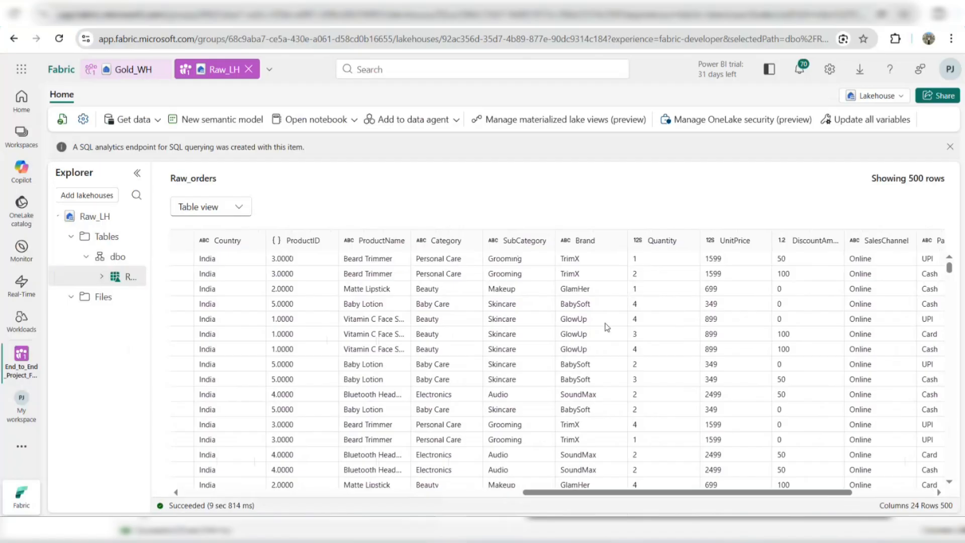
{"action": "scroll", "coordinate": [607, 330], "scroll_direction": "right", "scroll_amount": 4}
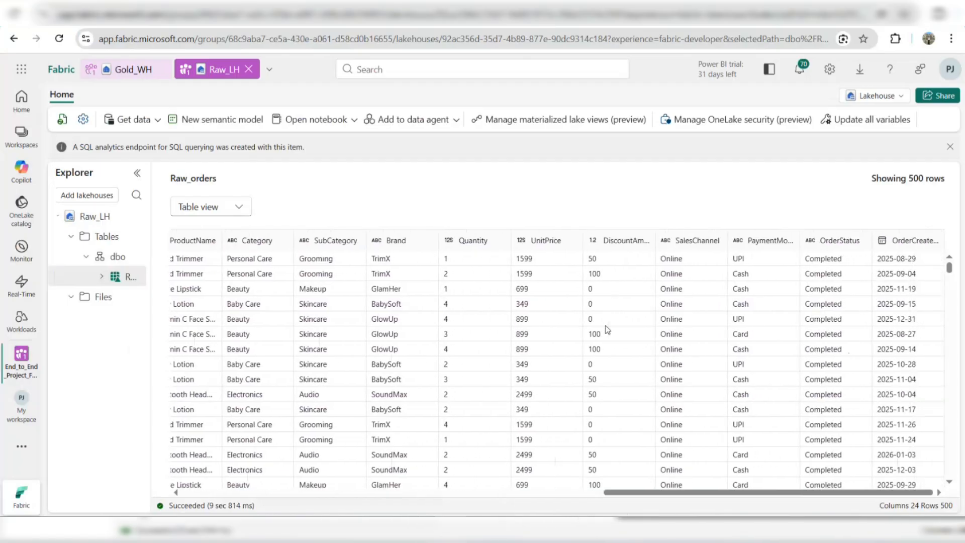
Switch to Notepad++ and review the Stage.stg_product and Stage.stg_sales table definitions.
{"action": "key", "text": "alt+Tab"}
{"action": "scroll", "coordinate": [360, 336], "scroll_direction": "down", "scroll_amount": 3}
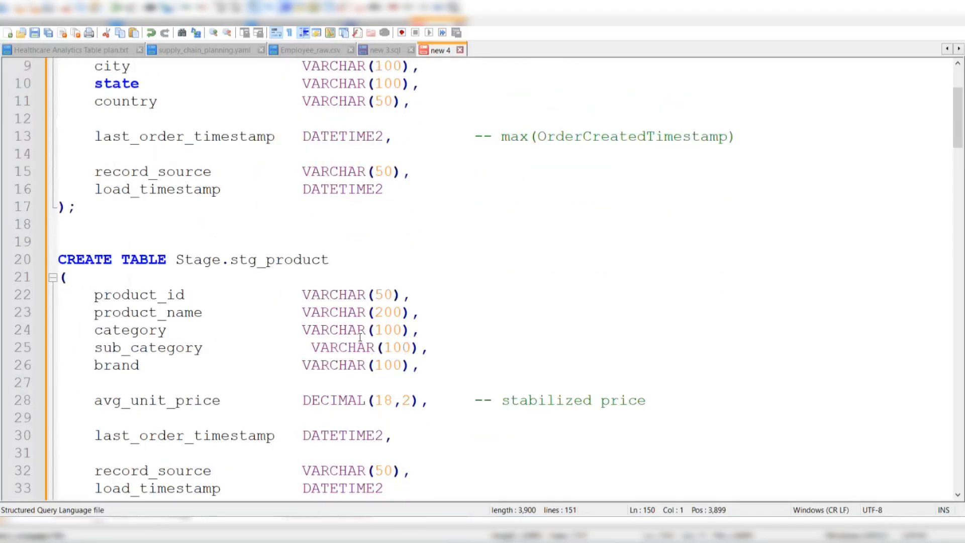
{"action": "scroll", "coordinate": [292, 397], "scroll_direction": "down", "scroll_amount": 2}
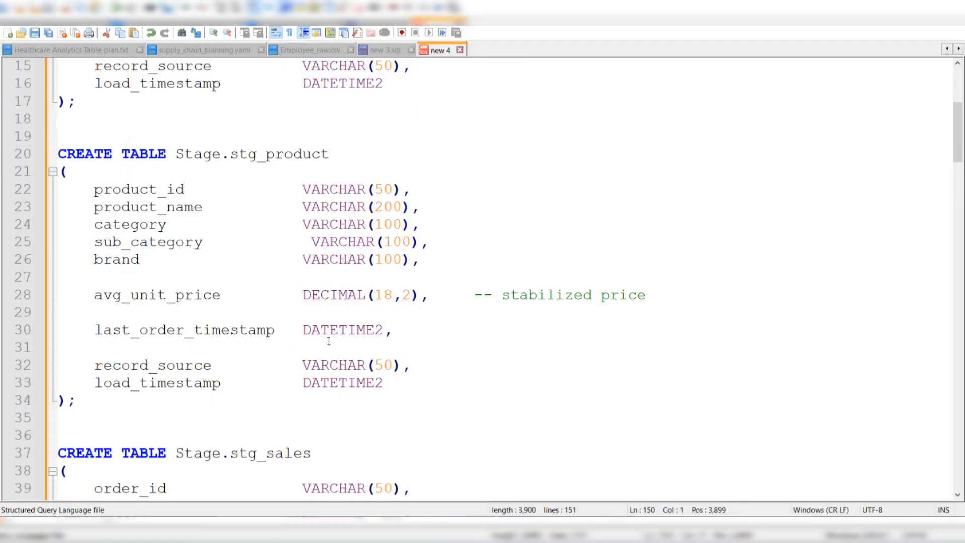
{"action": "key", "text": "alt+Tab"}
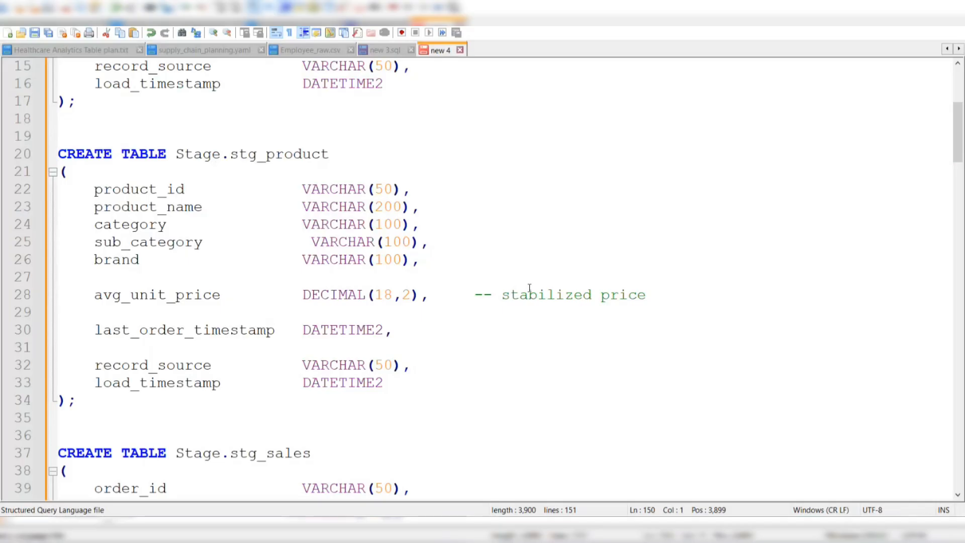
{"action": "scroll", "coordinate": [522, 297], "scroll_direction": "down", "scroll_amount": 6}
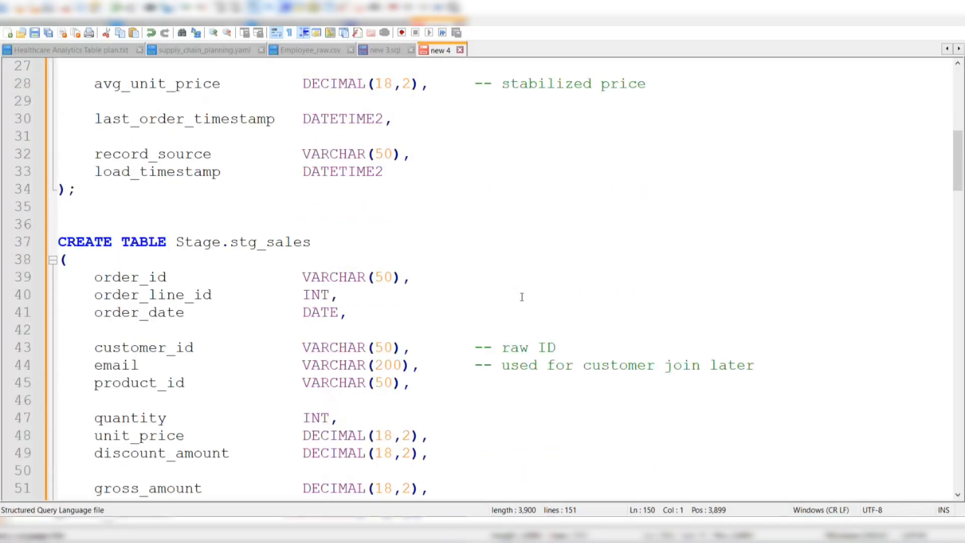
{"action": "scroll", "coordinate": [522, 296], "scroll_direction": "down", "scroll_amount": 1}
{"action": "scroll", "coordinate": [521, 297], "scroll_direction": "down", "scroll_amount": 1}
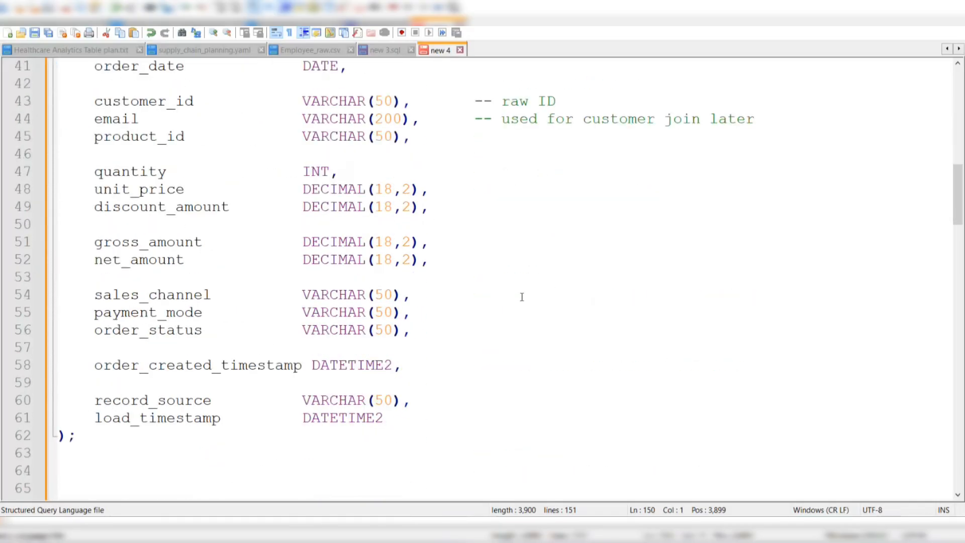
{"action": "scroll", "coordinate": [522, 297], "scroll_direction": "up", "scroll_amount": 1}
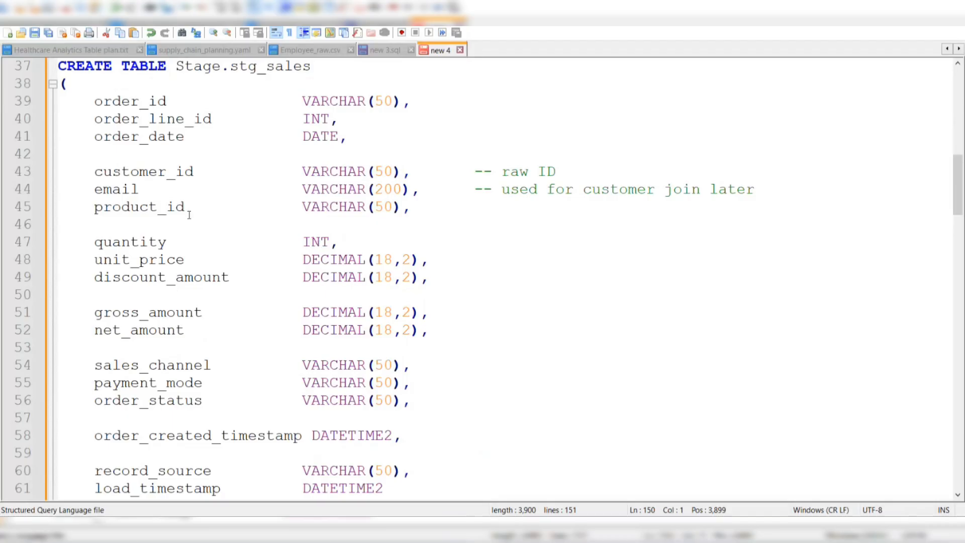
Review the Stage.stg_product and Stage.stg_sales definitions in Notepad++ and compare the sales columns with Raw_orders in Fabric.
{"action": "scroll", "coordinate": [258, 181], "scroll_direction": "up", "scroll_amount": 4}
{"action": "scroll", "coordinate": [258, 181], "scroll_direction": "up", "scroll_amount": 2}
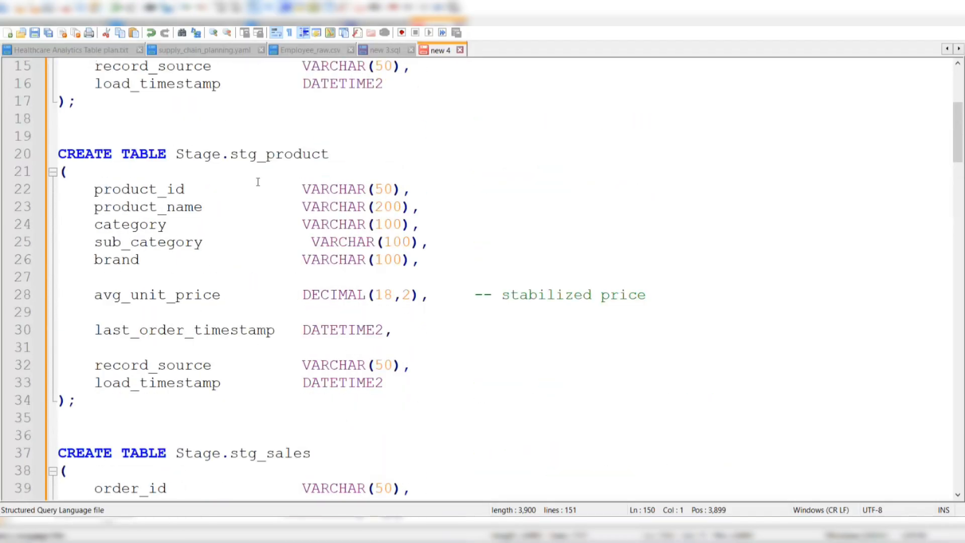
{"action": "scroll", "coordinate": [258, 182], "scroll_direction": "down", "scroll_amount": 5}
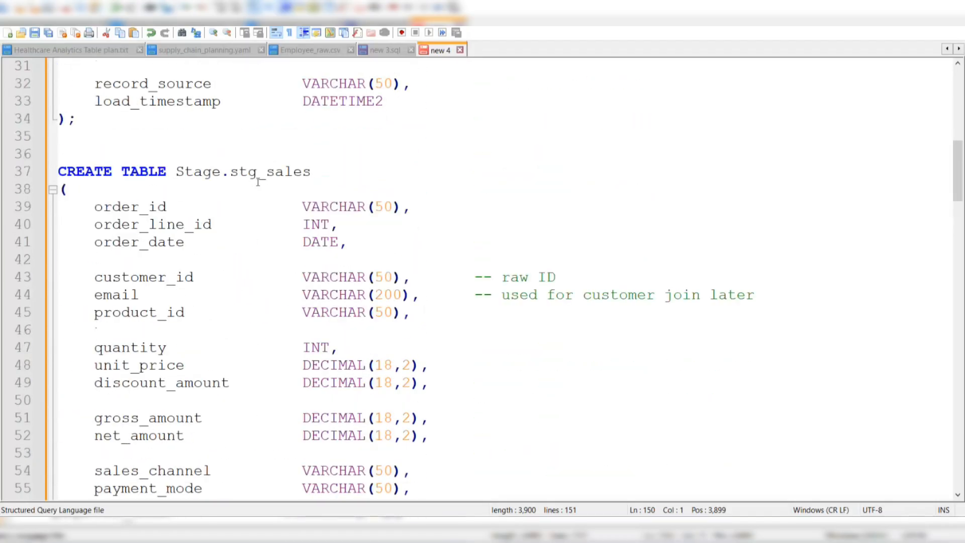
{"action": "scroll", "coordinate": [211, 259], "scroll_direction": "down", "scroll_amount": 1}
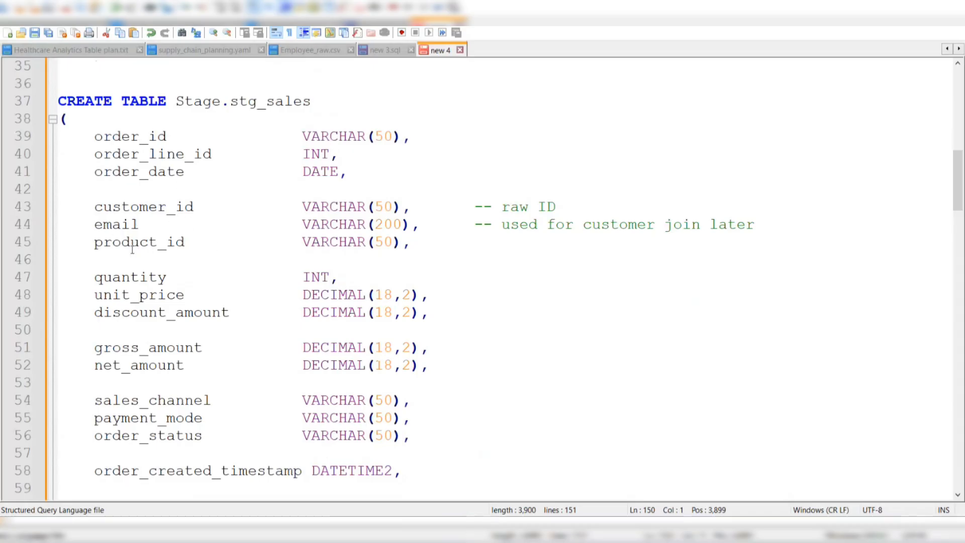
{"action": "scroll", "coordinate": [242, 248], "scroll_direction": "down", "scroll_amount": 1}
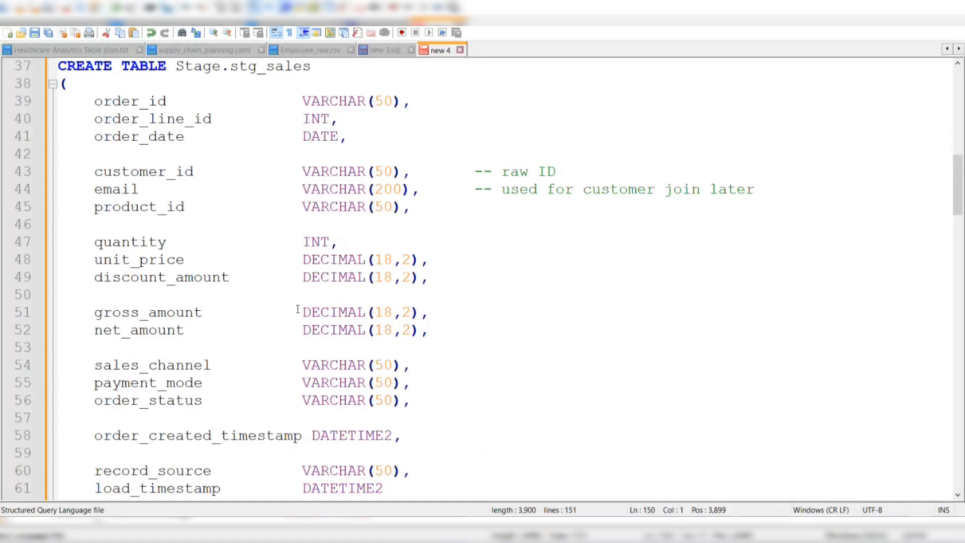
{"action": "scroll", "coordinate": [298, 308], "scroll_direction": "down", "scroll_amount": 2}
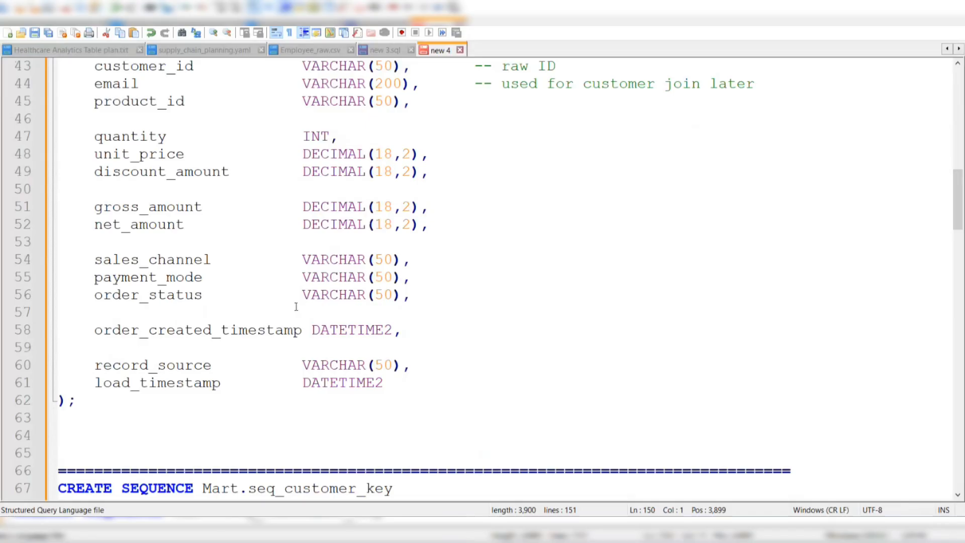
{"action": "key", "text": "alt+Tab"}
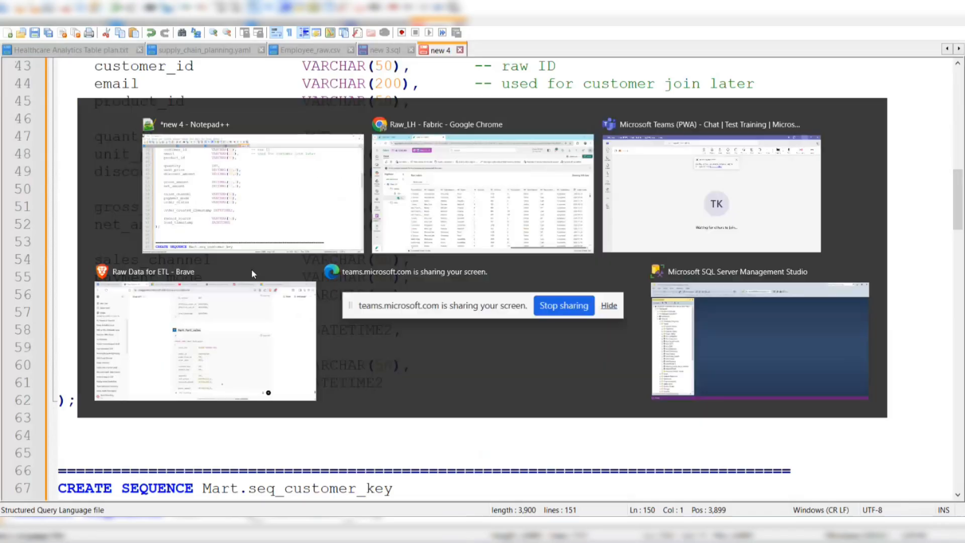
{"action": "key", "text": "alt+Tab"}
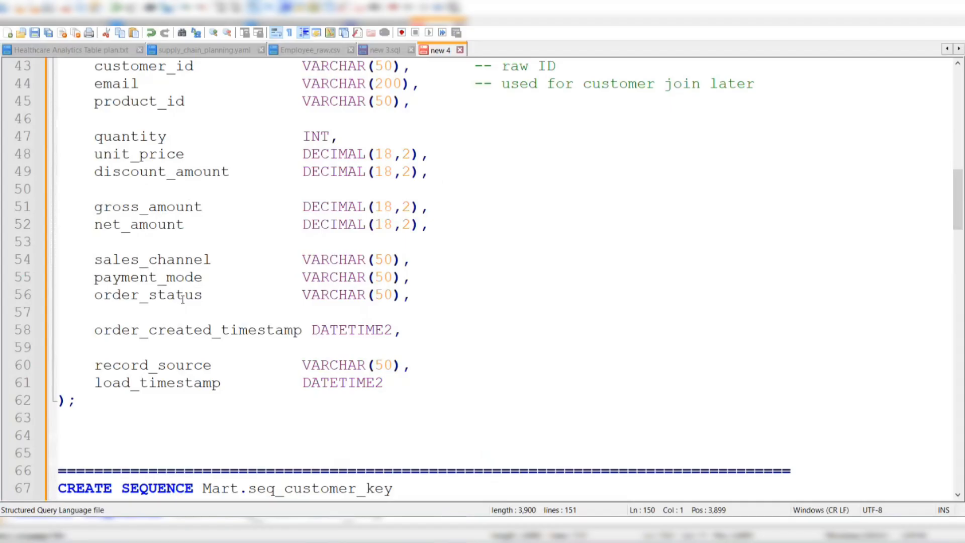
{"action": "key", "text": "alt+Tab"}
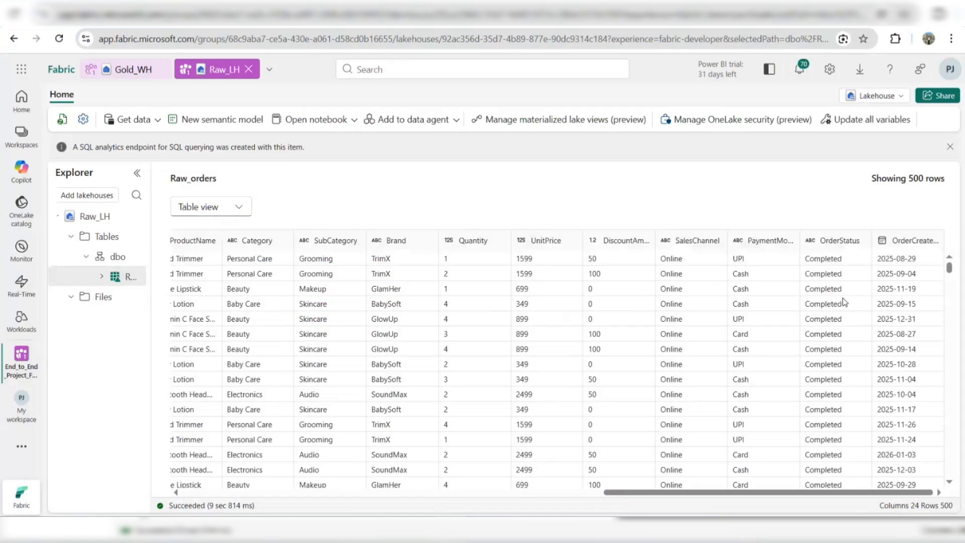
{"action": "key", "text": "alt+Tab"}
Open a new SQL query in the Gold_WH warehouse in Fabric and start a CREATE TABLE statement.
{"action": "left_click", "coordinate": [134, 69]}
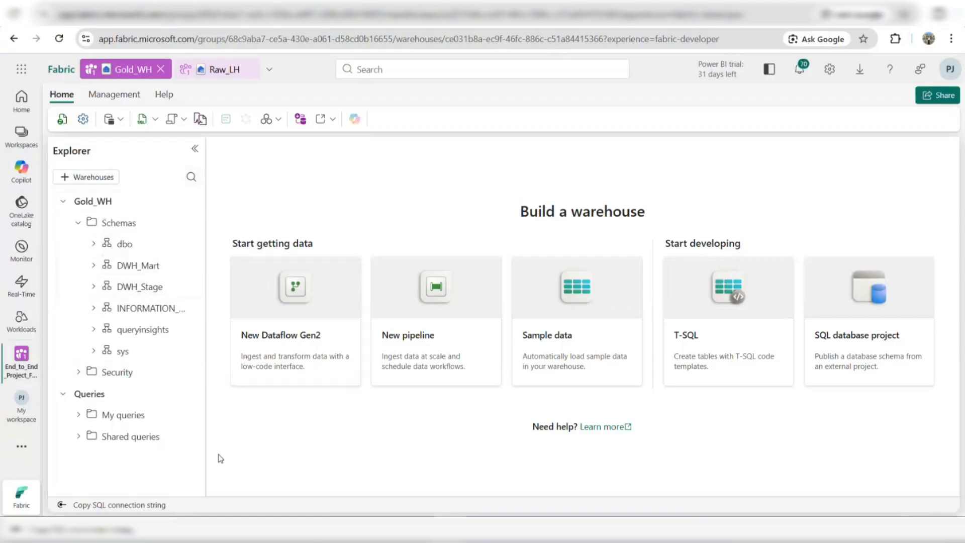
{"action": "left_click", "coordinate": [145, 119]}
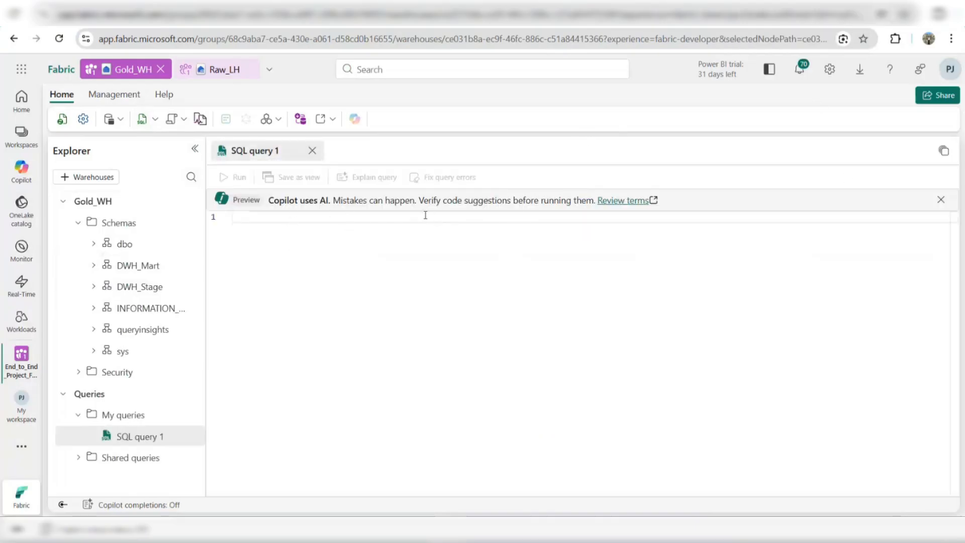
{"action": "type", "text": "CR"}
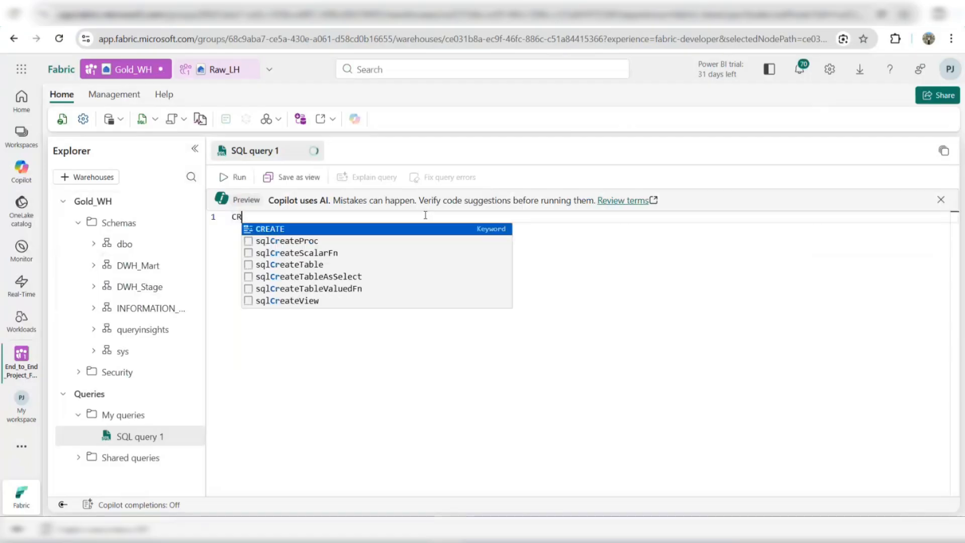
{"action": "key", "text": "Tab"}
{"action": "type", "text": "TABLE"}
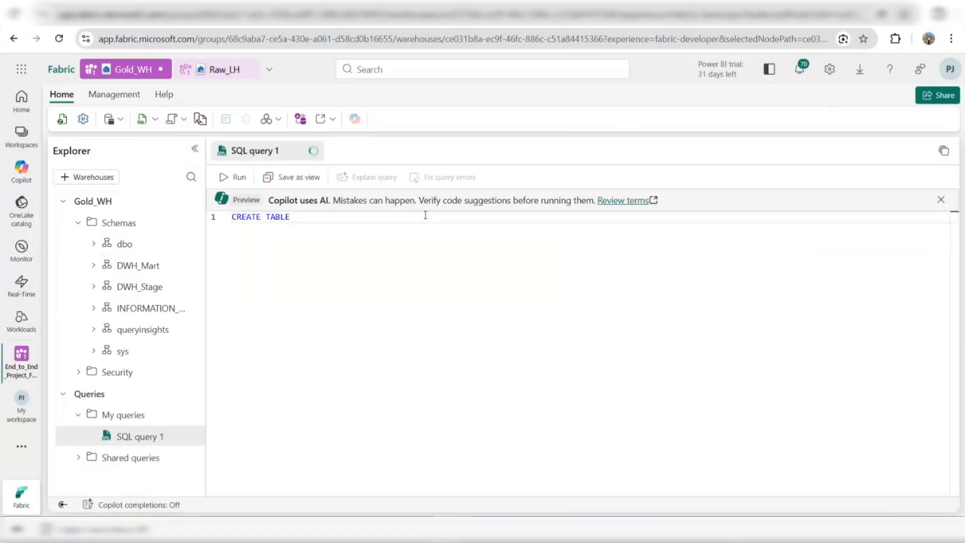
Add the schema prefix DWH_Stage. to the CREATE TABLE statement.
{"action": "type", "text": " W"}
{"action": "key", "text": "BackSpace"}
{"action": "type", "text": "DWH"}
{"action": "type", "text": "_S"}
{"action": "type", "text": "Stag"}
{"action": "key", "text": "BackSpace"}
{"action": "key", "text": "BackSpace"}
{"action": "key", "text": "BackSpace"}
{"action": "key", "text": "BackSpace"}
{"action": "type", "text": "t"}
{"action": "key", "text": "BackSpace"}
{"action": "type", "text": "tage."}
Name the table Customer_DS and add parentheses with an empty line between them for the column list.
{"action": "type", "text": "C"}
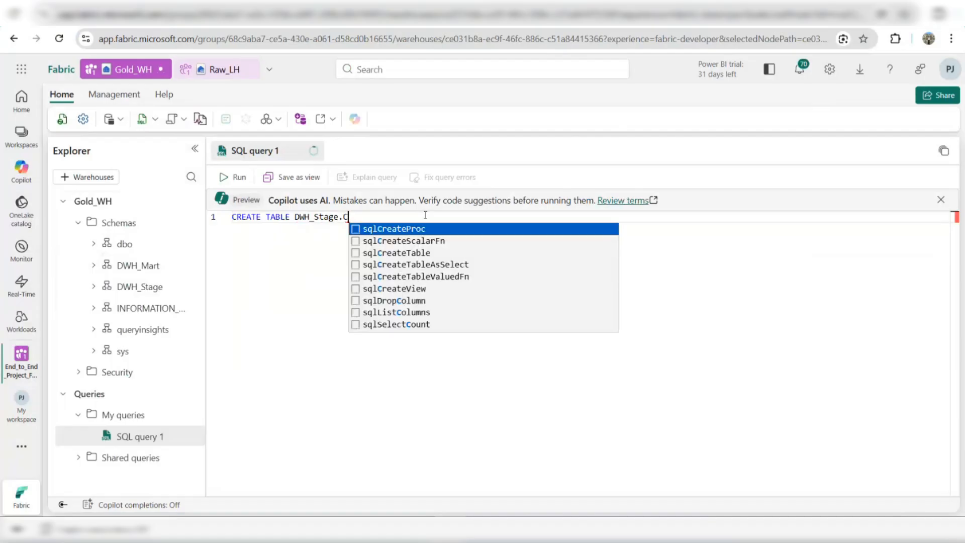
{"action": "key", "text": "BackSpace"}
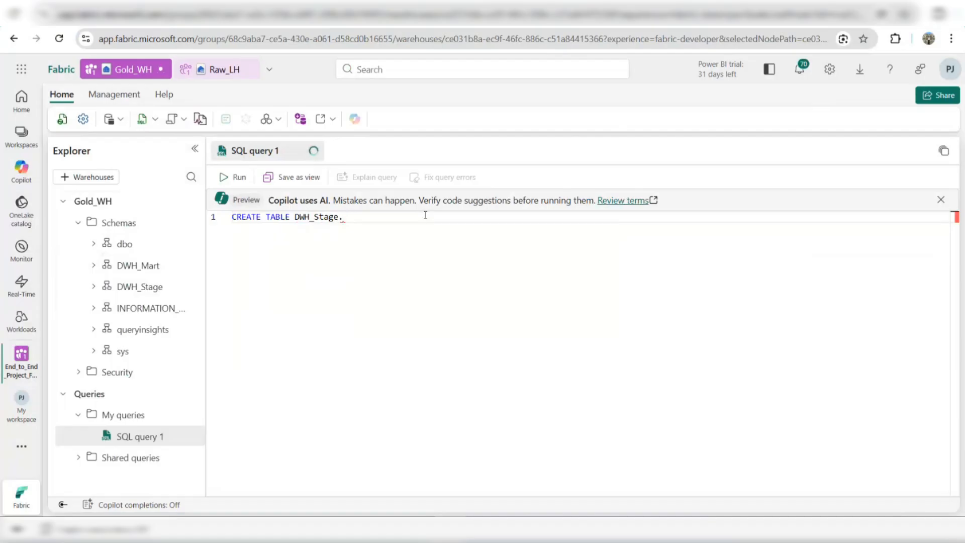
{"action": "type", "text": "cu"}
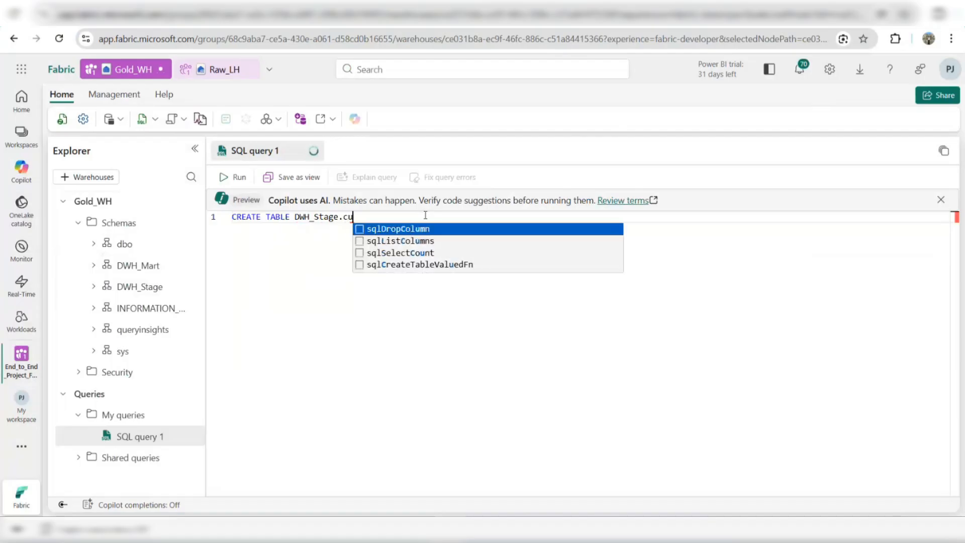
{"action": "key", "text": "BackSpace"}
{"action": "key", "text": "BackSpace"}
{"action": "type", "text": "Custom"}
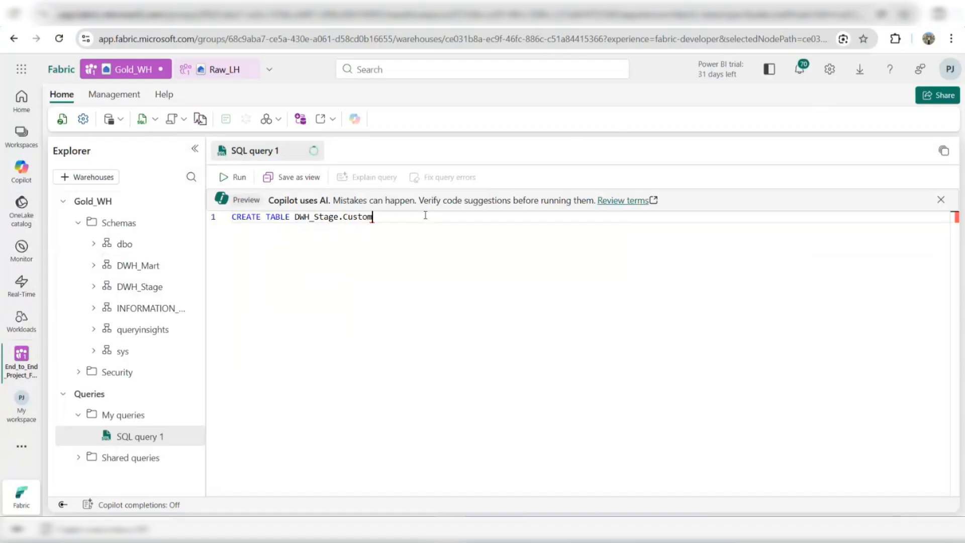
{"action": "type", "text": "er_DS ()"}
{"action": "key", "text": "Left"}
{"action": "key", "text": "Return"}
{"action": "key", "text": "Return"}
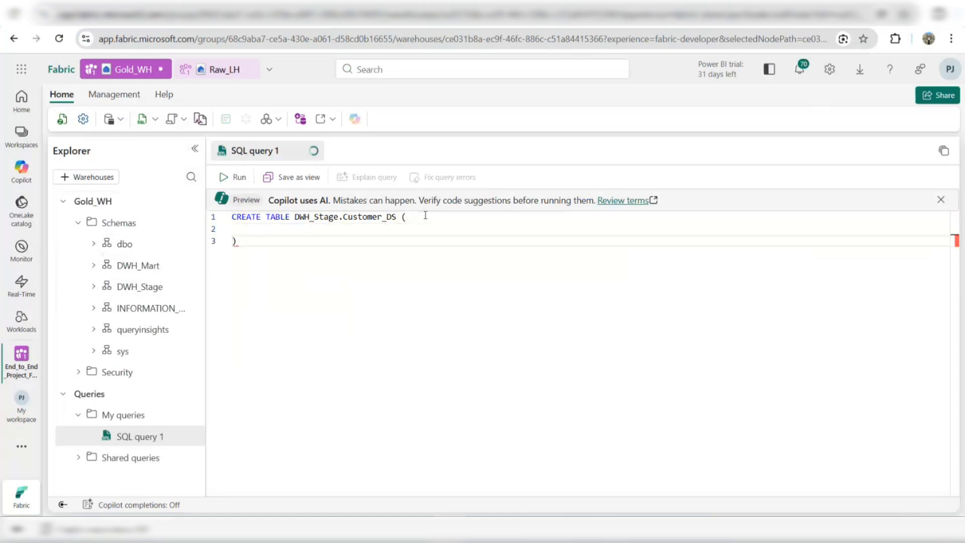
Copy the Stage.stg_customer columns from customer_id through load_timestamp in Notepad++ into the Customer_DS column list in Fabric.
{"action": "key", "text": "alt+Tab"}
{"action": "scroll", "coordinate": [469, 202], "scroll_direction": "up", "scroll_amount": 14}
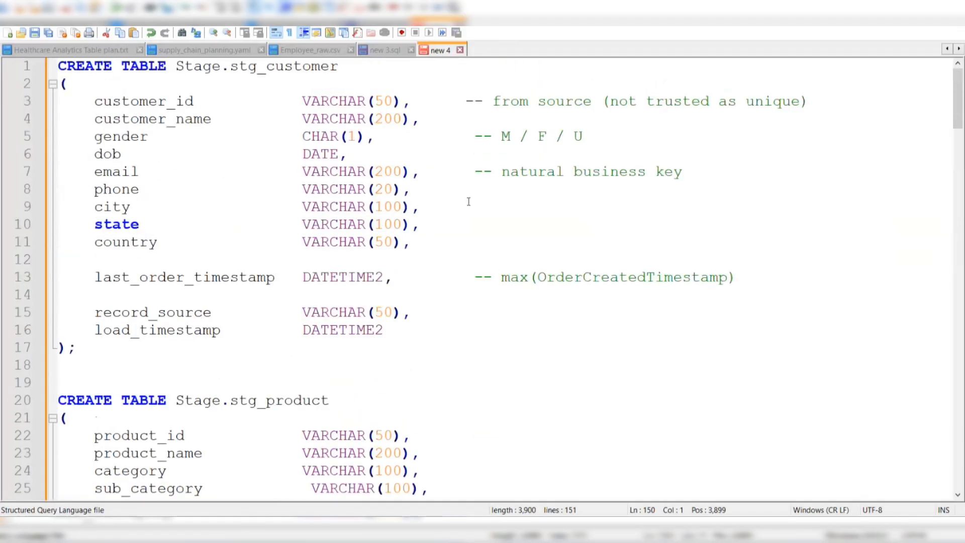
{"action": "left_click_drag", "start_coordinate": [92, 100], "coordinate": [395, 325]}
{"action": "key", "text": "ctrl+c"}
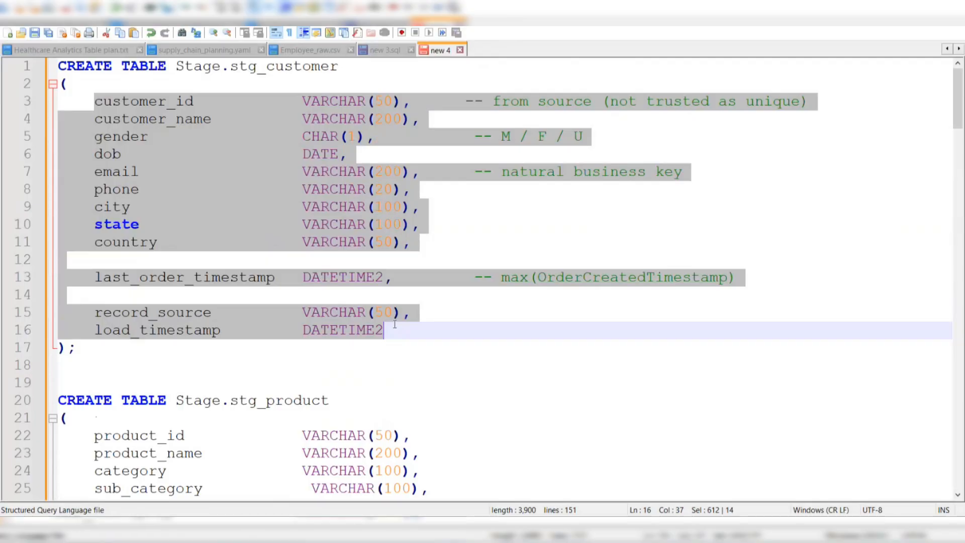
{"action": "key", "text": "alt+Tab"}
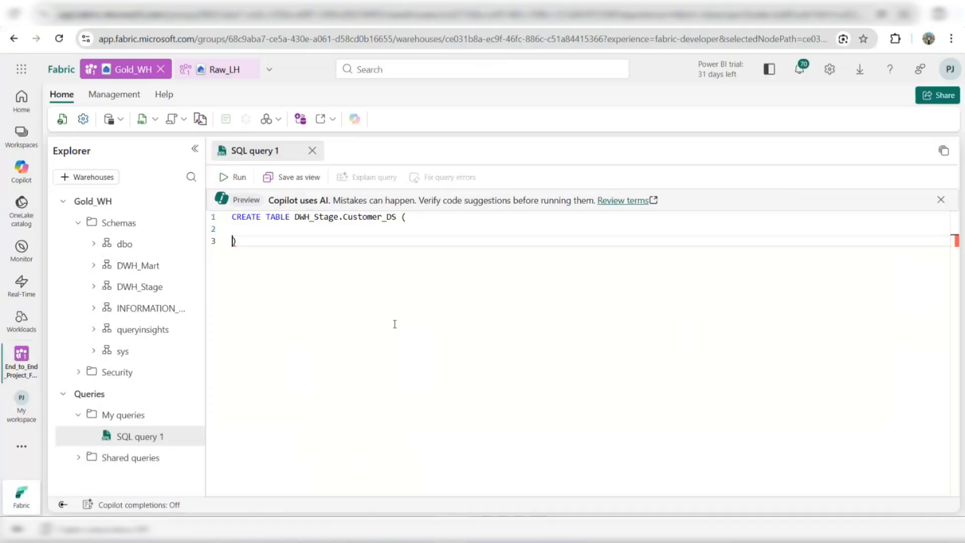
{"action": "left_click", "coordinate": [339, 235]}
{"action": "key", "text": "ctrl+v"}
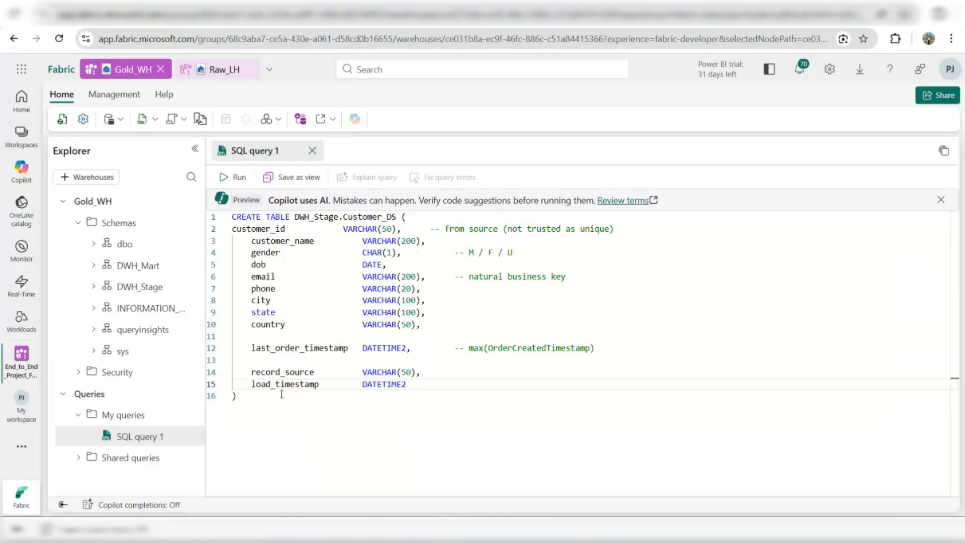
Remove the record_source column from the Customer_DS definition and run the full CREATE TABLE statement.
{"action": "key", "text": "ctrl+z"}
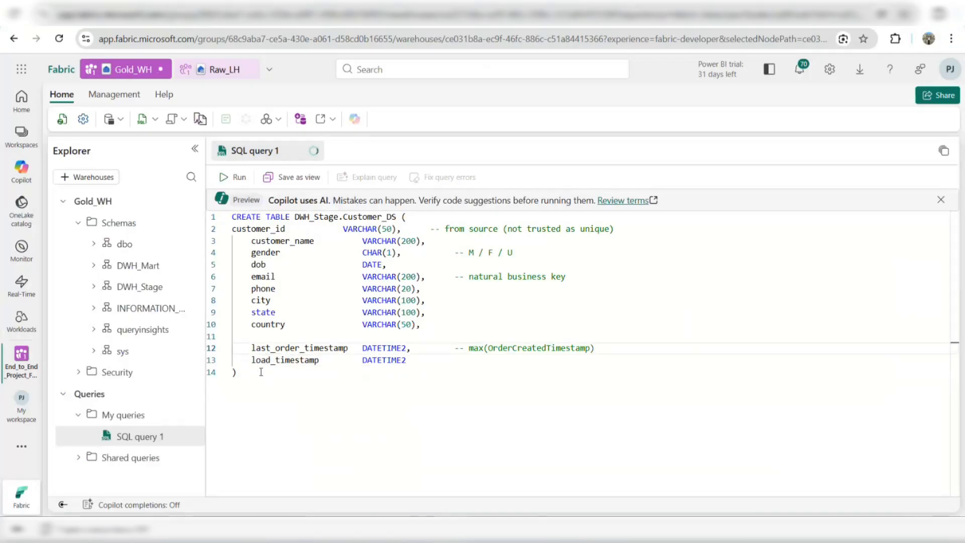
{"action": "left_click_drag", "start_coordinate": [261, 372], "coordinate": [227, 222]}
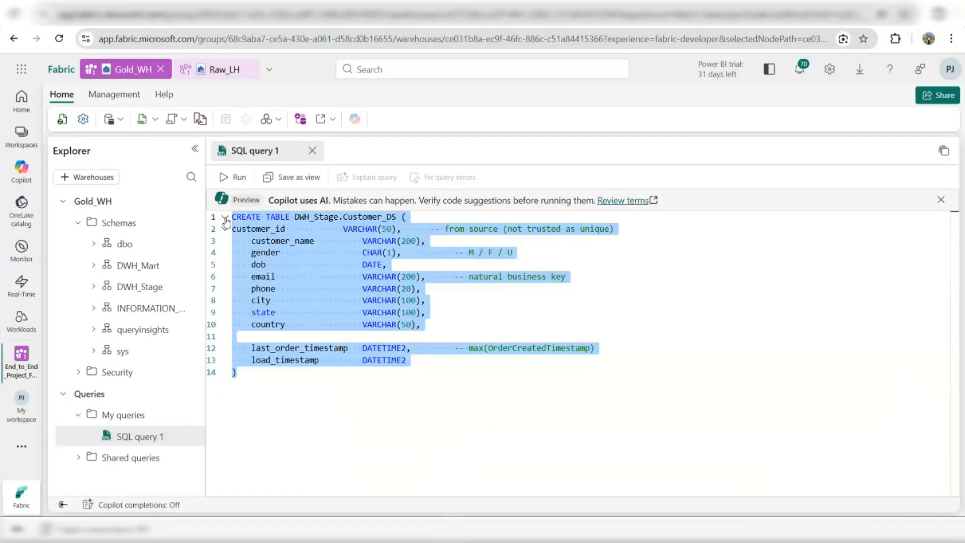
{"action": "left_click", "coordinate": [240, 178]}
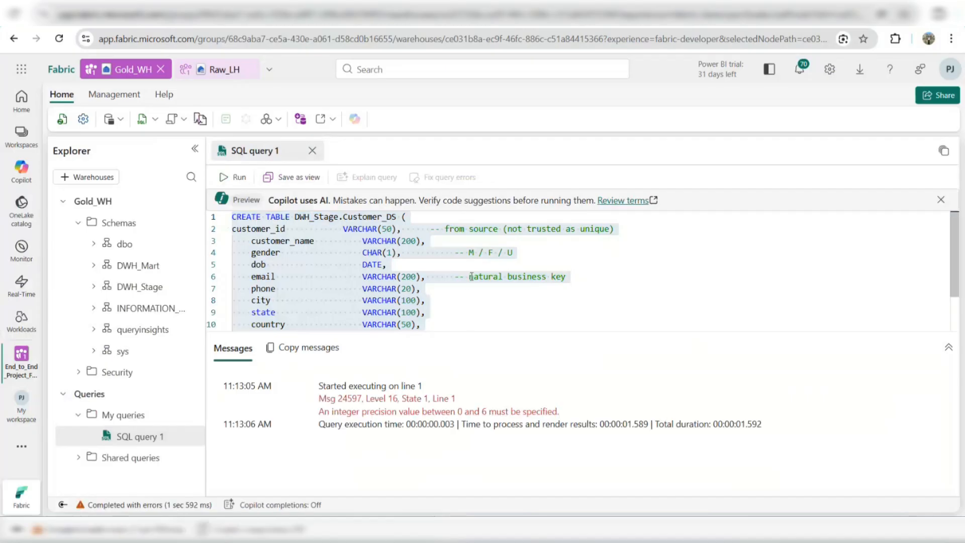
Set the data type of both last_order_timestamp and load_timestamp to DATETIME2(6).
{"action": "scroll", "coordinate": [483, 275], "scroll_direction": "down", "scroll_amount": 2}
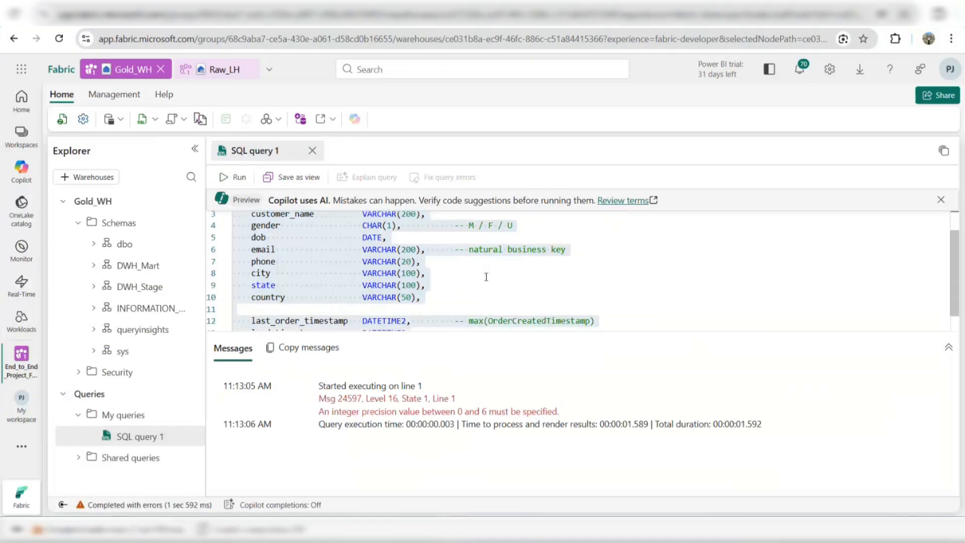
{"action": "scroll", "coordinate": [485, 275], "scroll_direction": "up", "scroll_amount": 2}
{"action": "scroll", "coordinate": [485, 277], "scroll_direction": "down", "scroll_amount": 2}
{"action": "scroll", "coordinate": [486, 277], "scroll_direction": "down", "scroll_amount": 1}
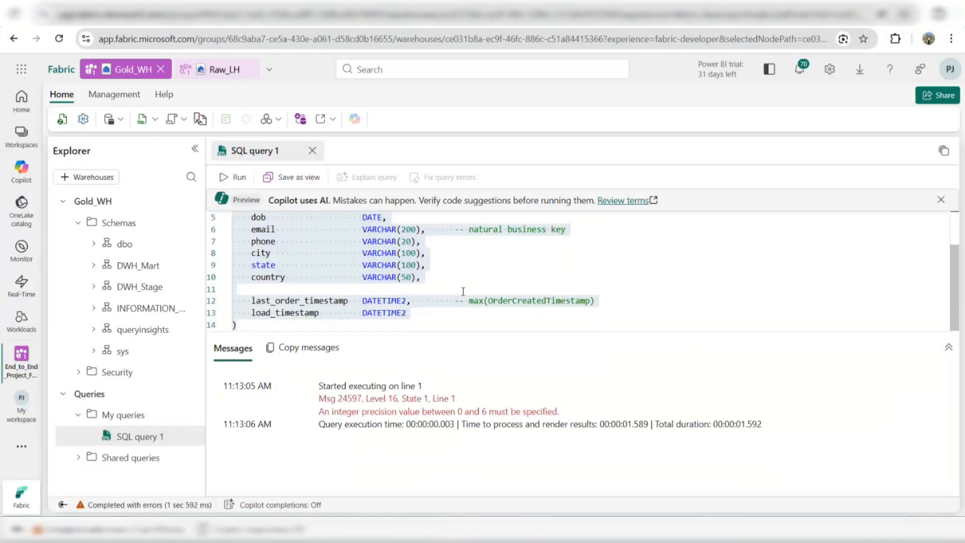
{"action": "left_click", "coordinate": [405, 300]}
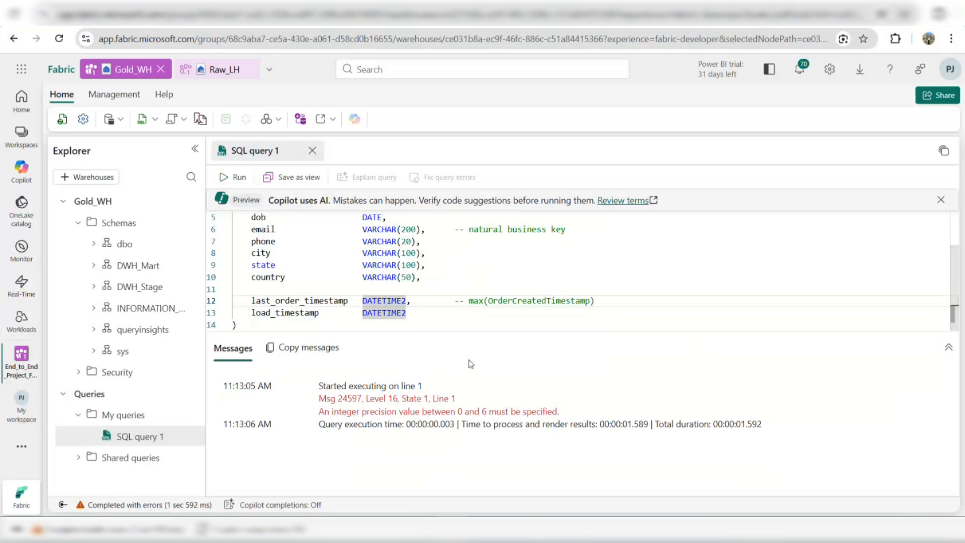
{"action": "scroll", "coordinate": [475, 297], "scroll_direction": "up", "scroll_amount": 1}
{"action": "scroll", "coordinate": [476, 297], "scroll_direction": "down", "scroll_amount": 1}
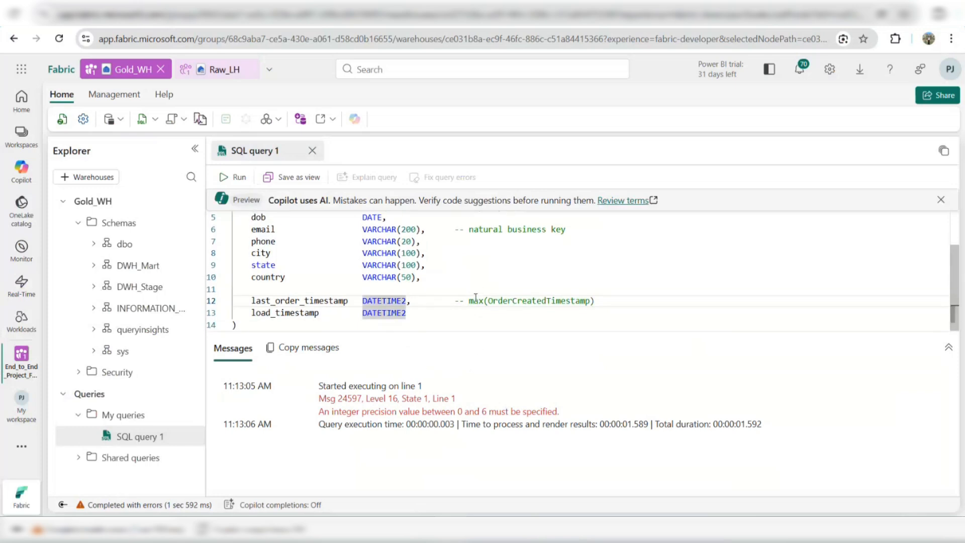
{"action": "type", "text": "("}
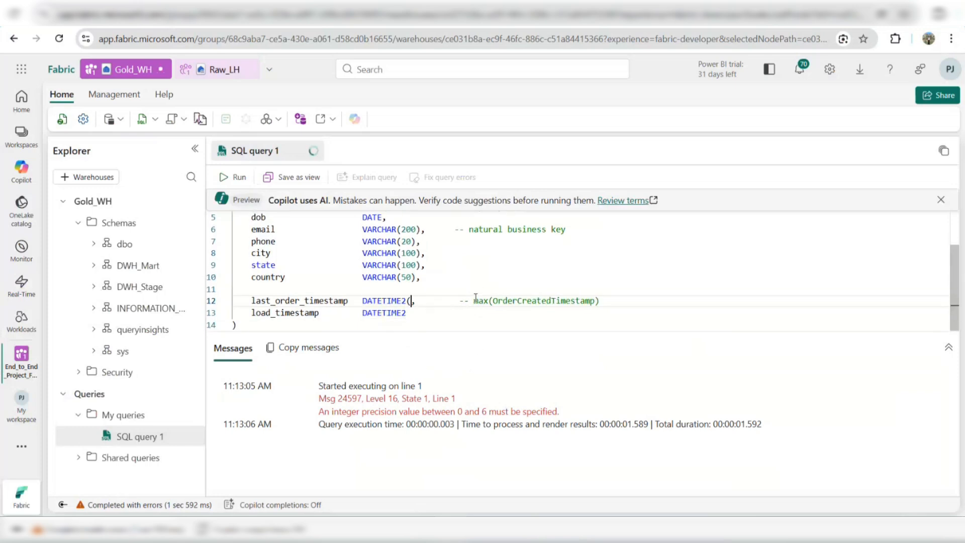
{"action": "type", "text": "6)"}
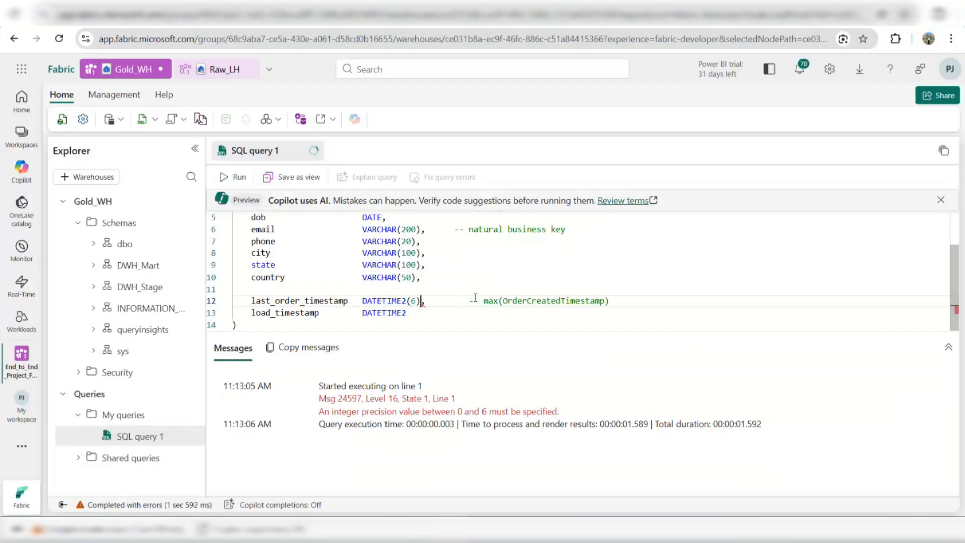
{"action": "left_click", "coordinate": [415, 316]}
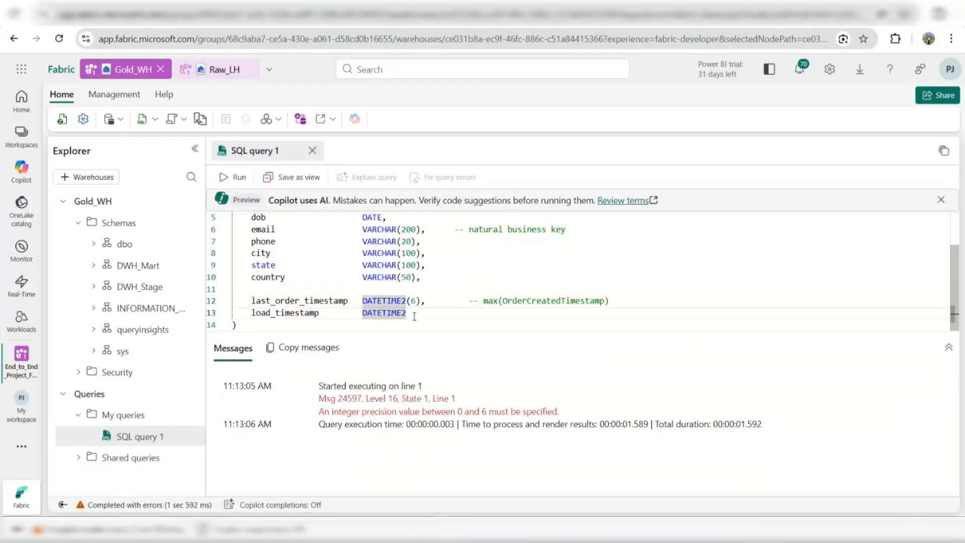
{"action": "type", "text": "(6)"}
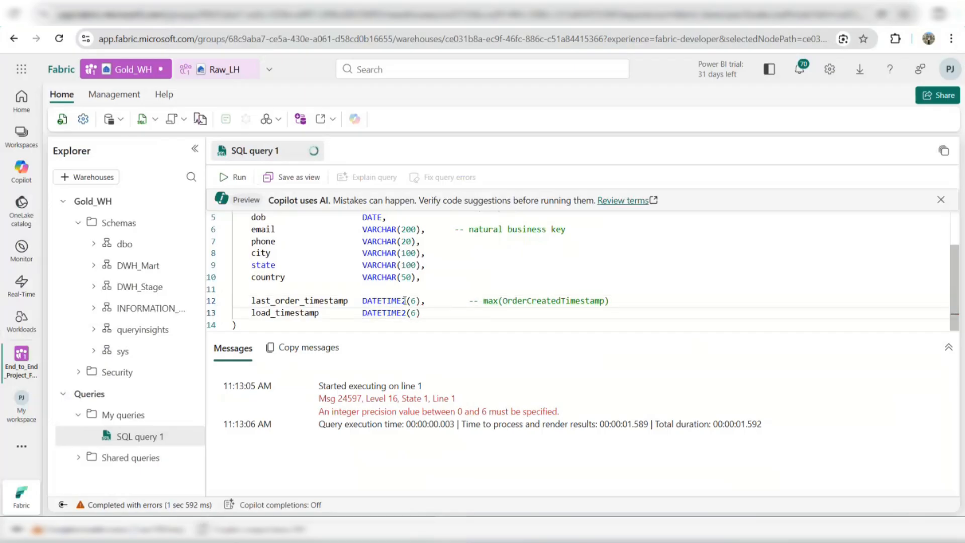
Run the entire corrected CREATE TABLE query for DWH_Stage.Customer_DS.
{"action": "left_click", "coordinate": [363, 304]}
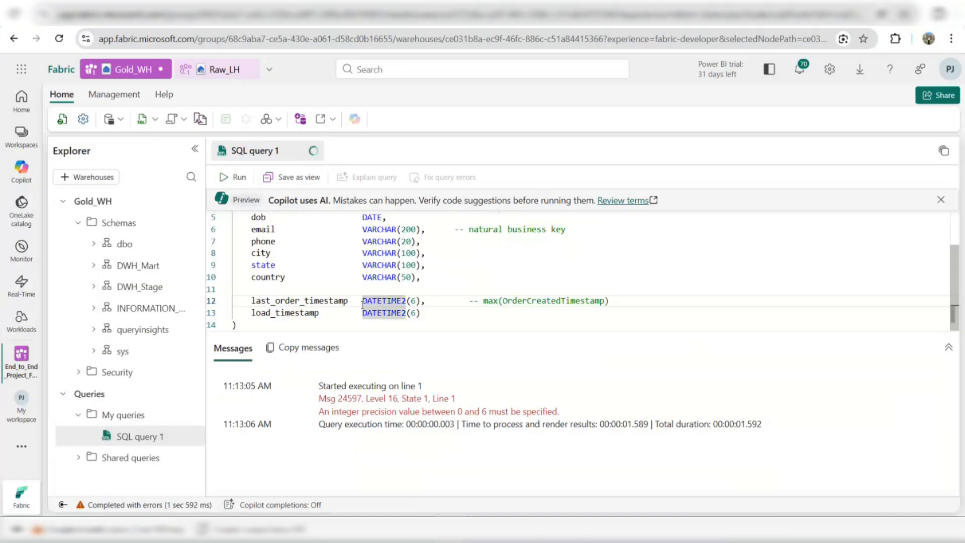
{"action": "key", "text": "ctrl+a"}
{"action": "left_click", "coordinate": [240, 178]}
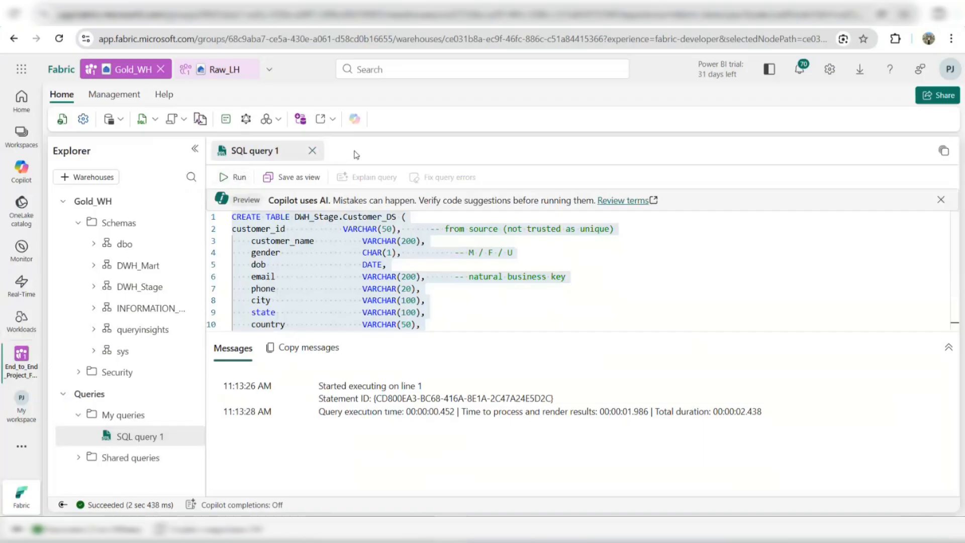
Copy the whole Customer_DS statement from Fabric and replace the Stage.stg_customer definition in Notepad++ with it.
{"action": "left_click", "coordinate": [474, 289]}
{"action": "key", "text": "ctrl+a"}
{"action": "key", "text": "ctrl+c"}
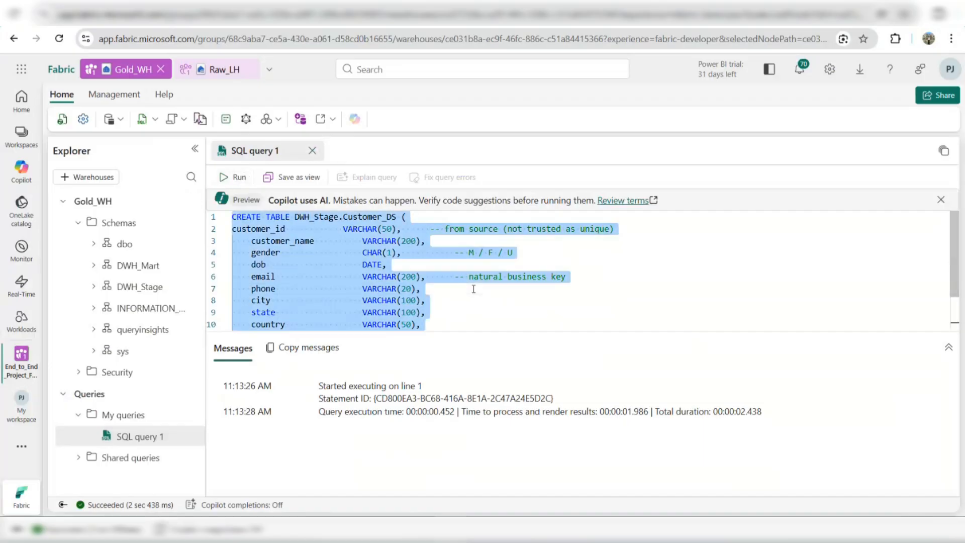
{"action": "key", "text": "alt+Tab"}
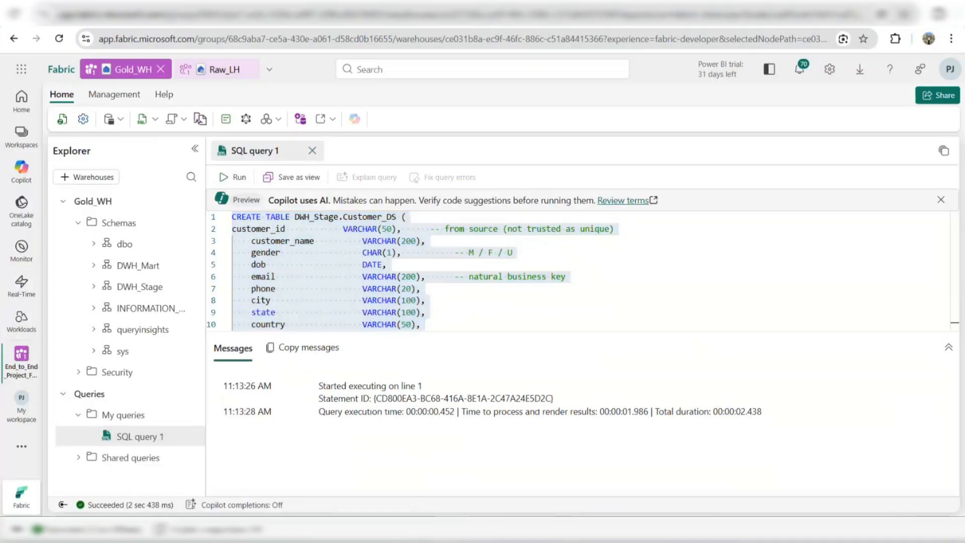
{"action": "scroll", "coordinate": [480, 342], "scroll_direction": "down", "scroll_amount": 20}
{"action": "scroll", "coordinate": [480, 342], "scroll_direction": "up", "scroll_amount": 20}
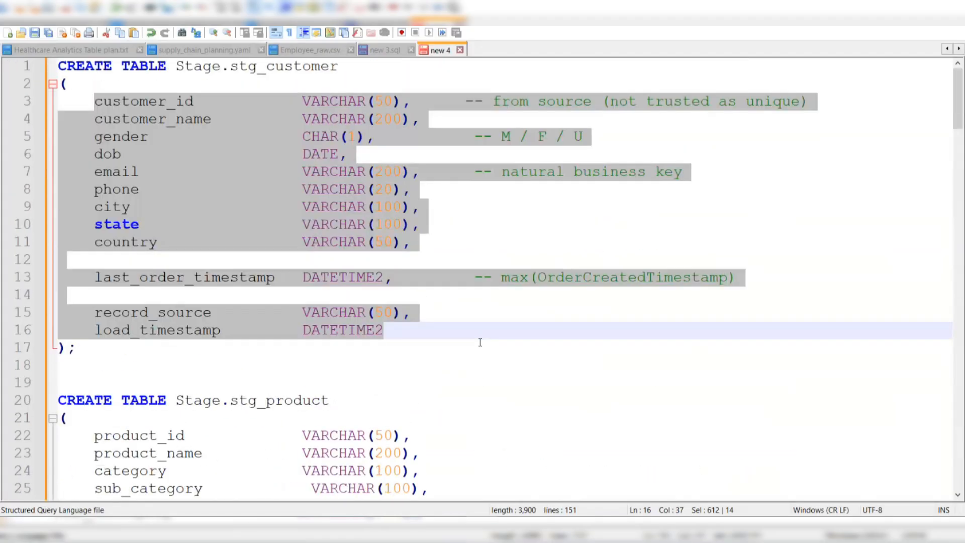
{"action": "left_click_drag", "start_coordinate": [115, 352], "coordinate": [54, 73]}
{"action": "key", "text": "ctrl+v"}
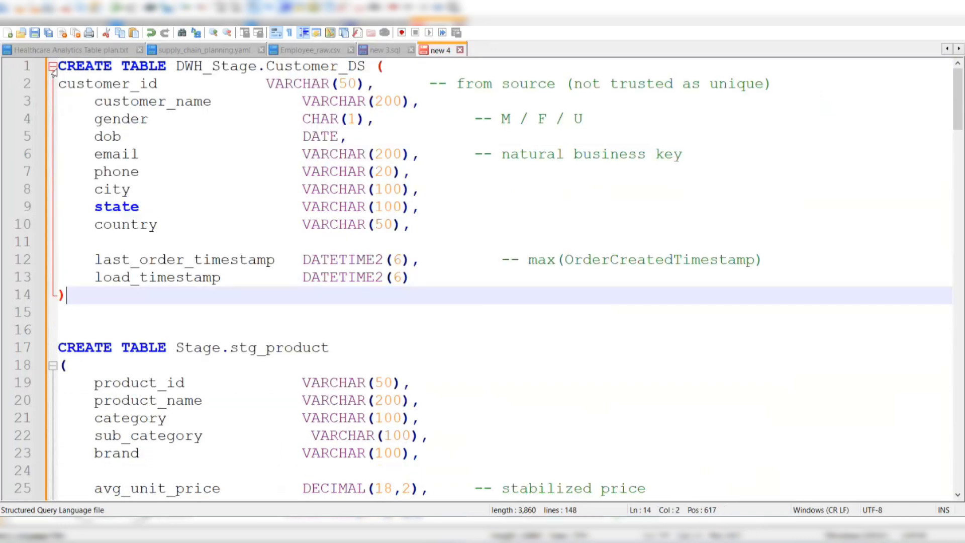
Switch back to Fabric and start a CREATE TABLE DWH_Stage.Product_DS statement below the Customer_DS definition.
{"action": "key", "text": "alt+Tab"}
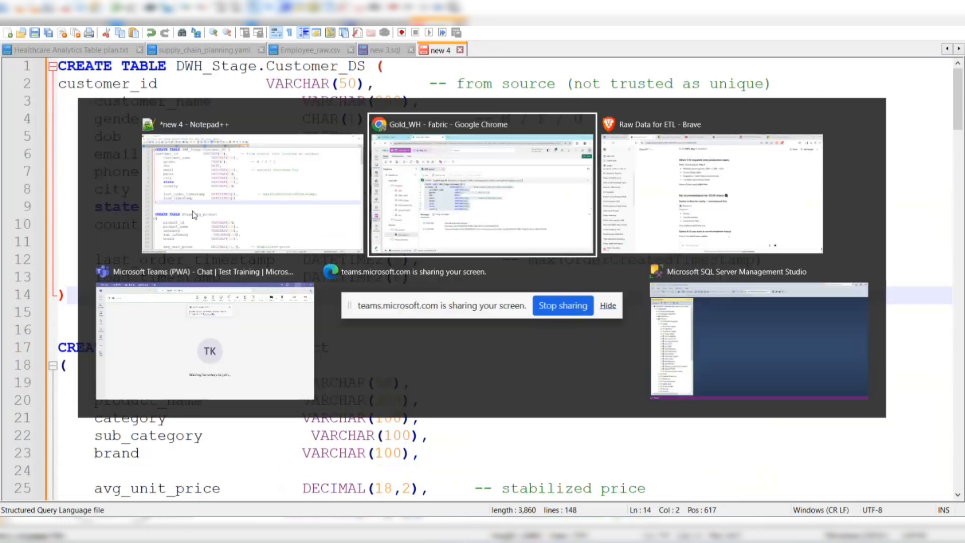
{"action": "scroll", "coordinate": [448, 308], "scroll_direction": "down", "scroll_amount": 2}
{"action": "scroll", "coordinate": [448, 308], "scroll_direction": "down", "scroll_amount": 1}
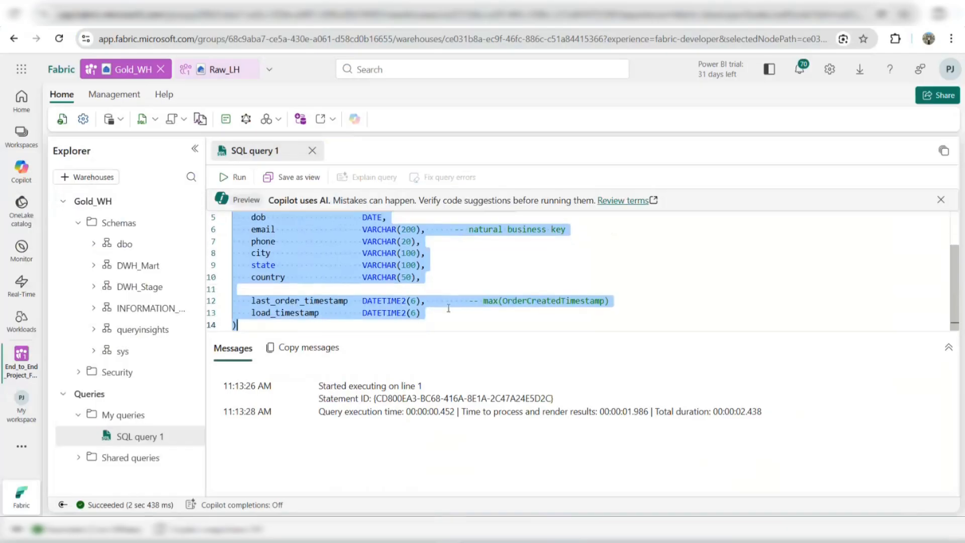
{"action": "left_click", "coordinate": [285, 328]}
{"action": "key", "text": "Return"}
{"action": "key", "text": "Return"}
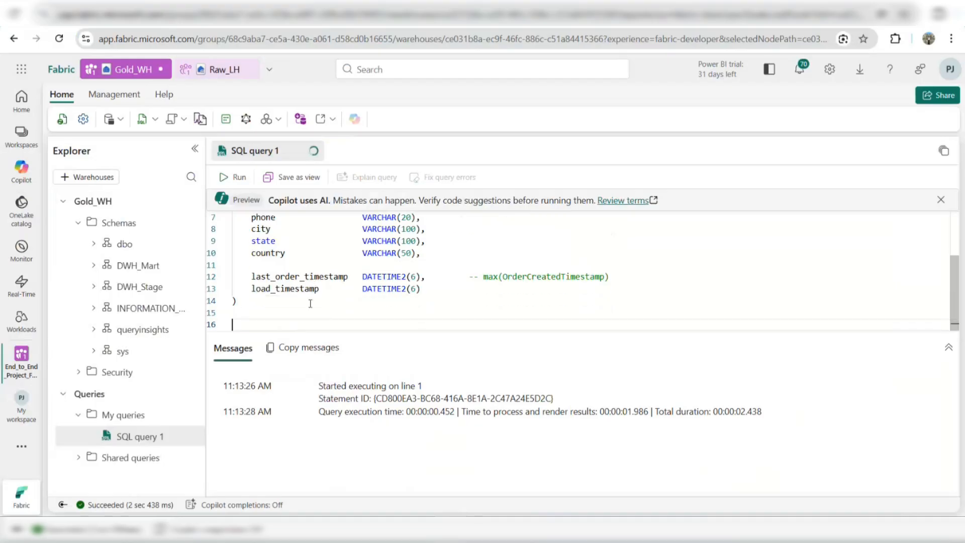
{"action": "scroll", "coordinate": [309, 301], "scroll_direction": "up", "scroll_amount": 3}
{"action": "scroll", "coordinate": [309, 301], "scroll_direction": "down", "scroll_amount": 1}
{"action": "scroll", "coordinate": [310, 303], "scroll_direction": "up", "scroll_amount": 1}
{"action": "scroll", "coordinate": [310, 303], "scroll_direction": "down", "scroll_amount": 1}
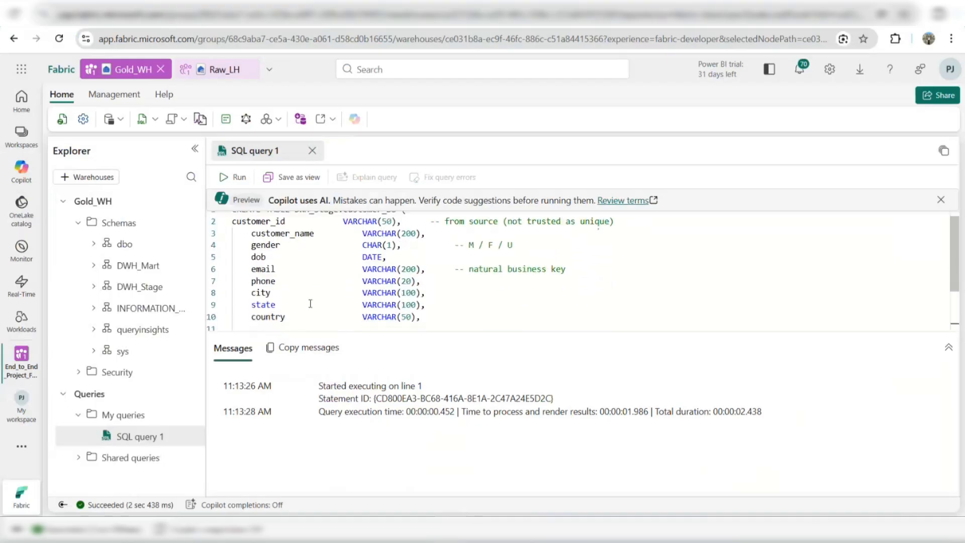
{"action": "scroll", "coordinate": [310, 304], "scroll_direction": "up", "scroll_amount": 1}
{"action": "scroll", "coordinate": [310, 304], "scroll_direction": "down", "scroll_amount": 3}
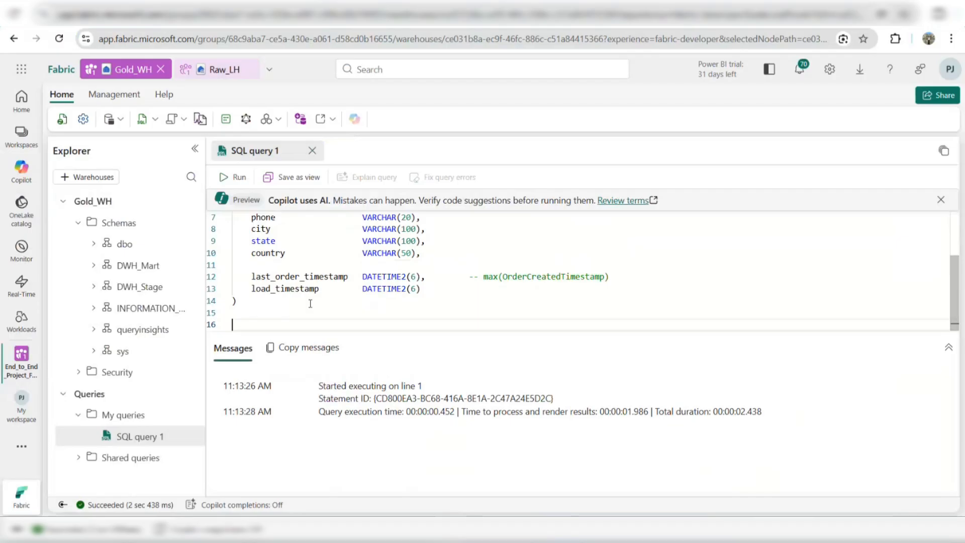
{"action": "type", "text": "CREATE TABL"}
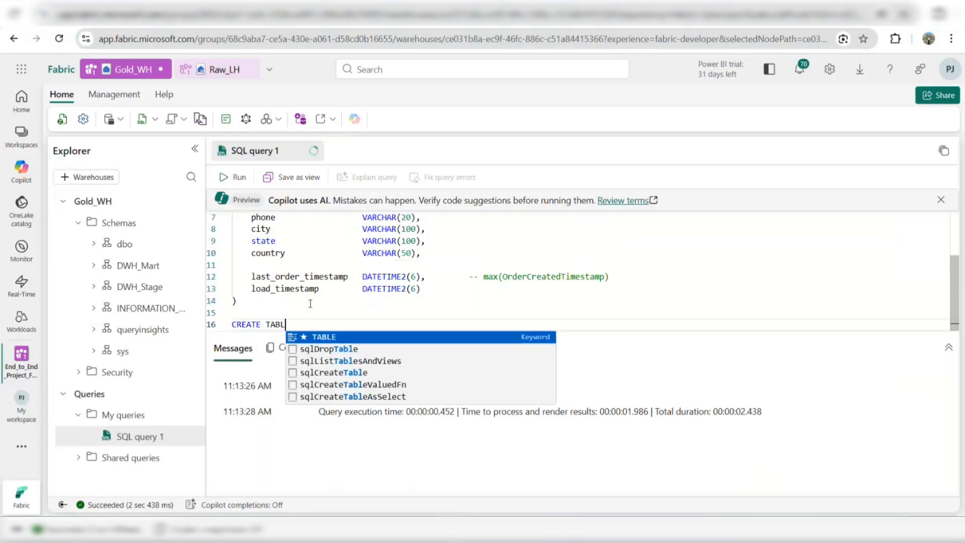
{"action": "type", "text": "E DW"}
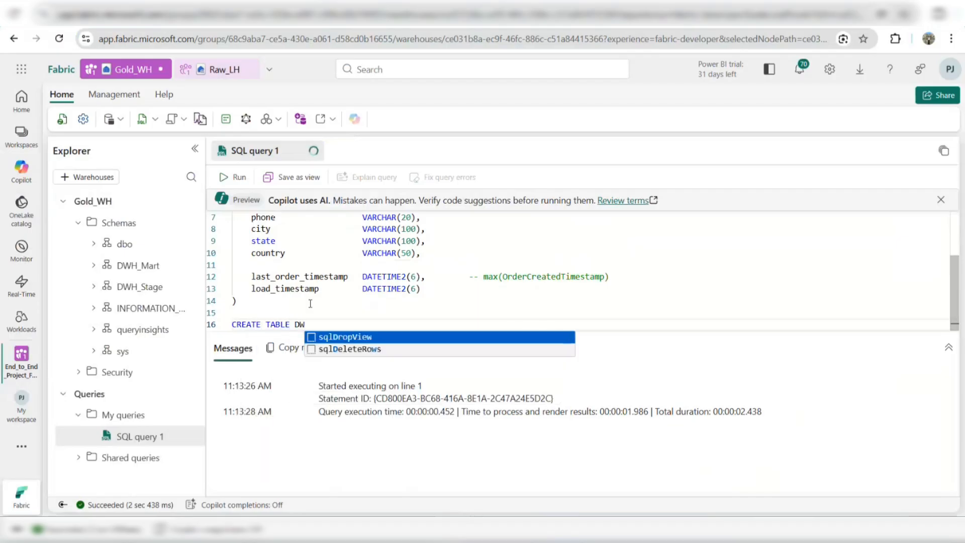
{"action": "type", "text": "H_S"}
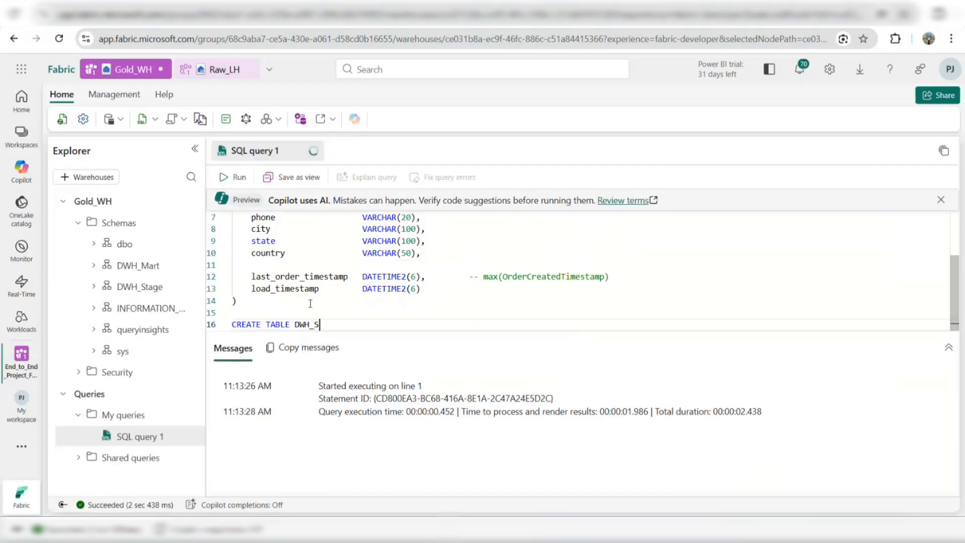
{"action": "type", "text": "tage.Product_DS"}
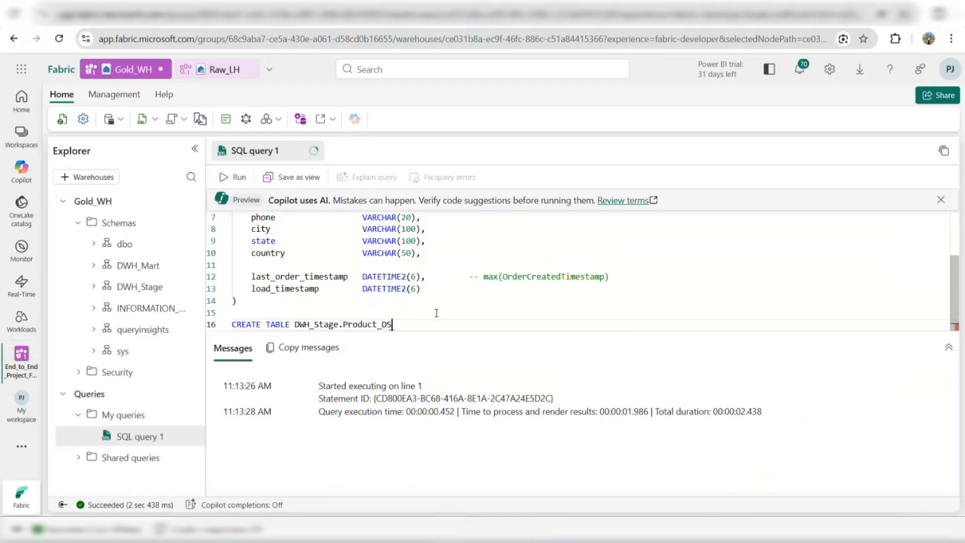
Add parentheses enclosing a blank line after DWH_Stage.Product_DS for its column list.
{"action": "scroll", "coordinate": [435, 318], "scroll_direction": "up", "scroll_amount": 3}
{"action": "scroll", "coordinate": [435, 318], "scroll_direction": "down", "scroll_amount": 3}
{"action": "type", "text": "()"}
{"action": "key", "text": "Return"}
{"action": "key", "text": "Return"}
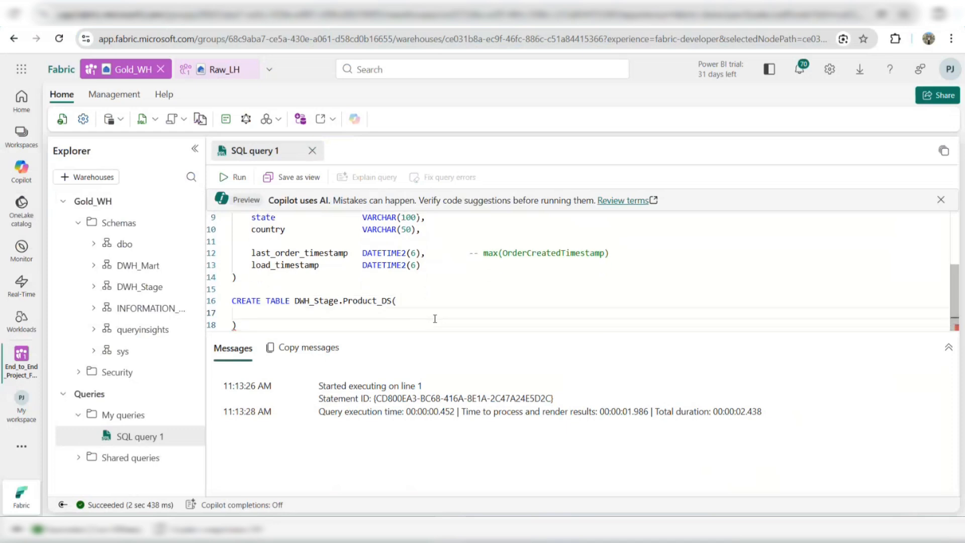
Copy the Stage.stg_product columns from product_id through load_timestamp in Notepad++ into the Product_DS column list in Fabric.
{"action": "key", "text": "alt+Tab"}
{"action": "scroll", "coordinate": [436, 253], "scroll_direction": "down", "scroll_amount": 5}
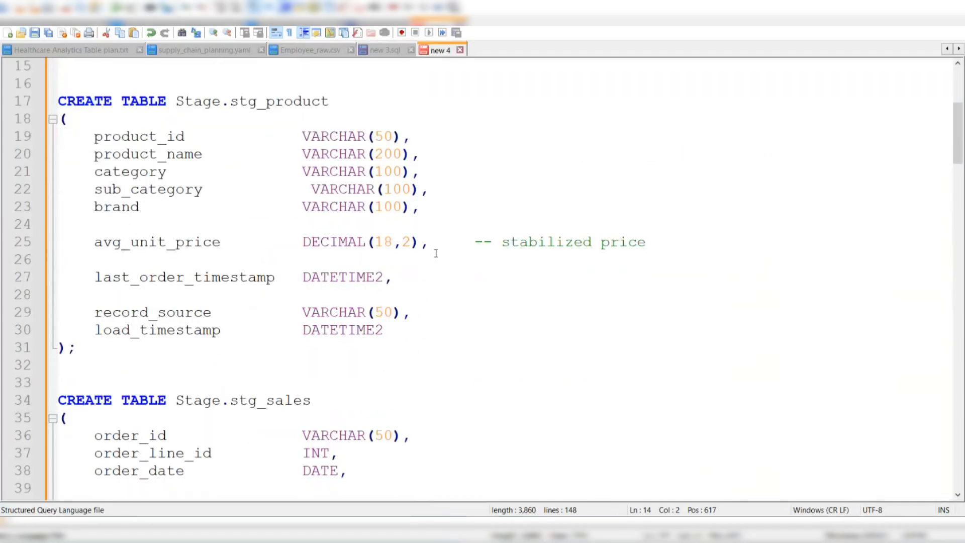
{"action": "left_click_drag", "start_coordinate": [95, 136], "coordinate": [394, 324]}
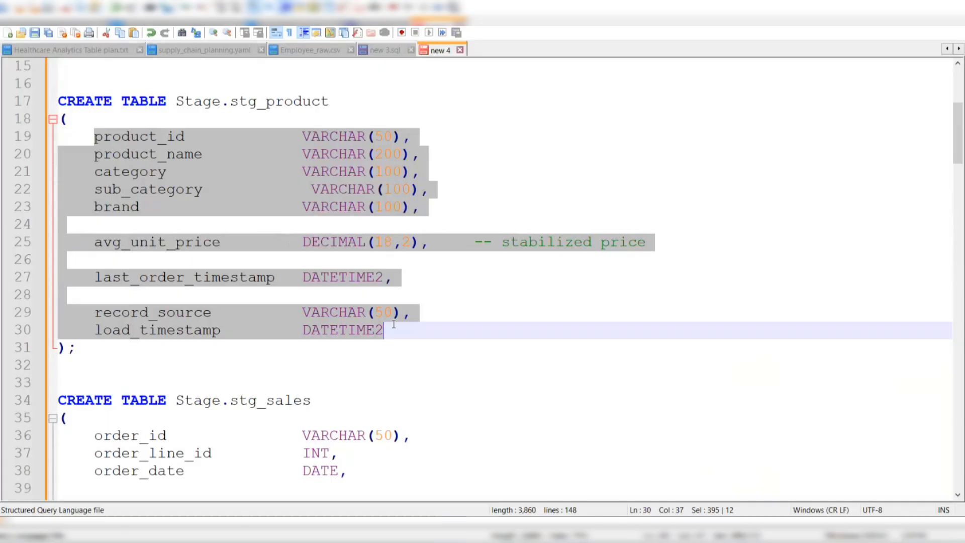
{"action": "key", "text": "ctrl+c"}
{"action": "key", "text": "alt+Tab"}
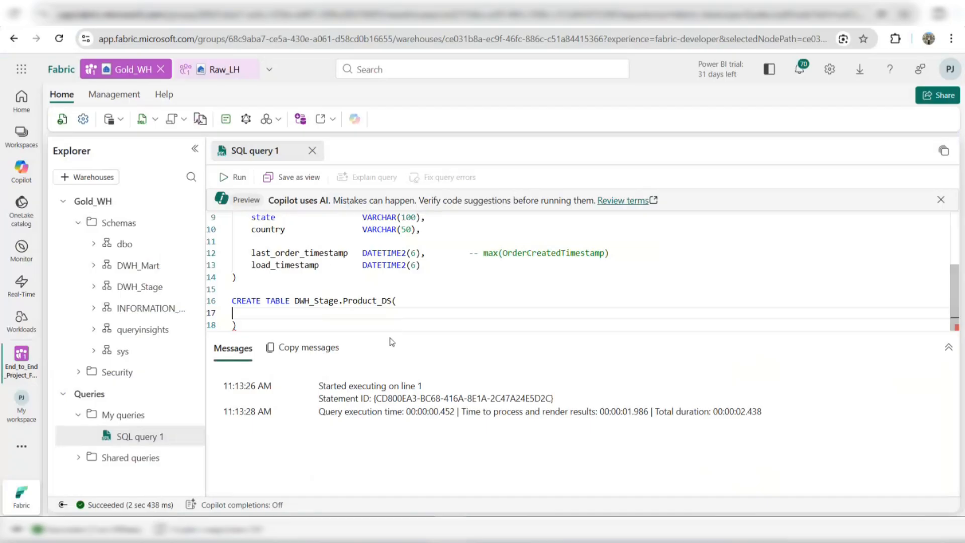
{"action": "key", "text": "ctrl+v"}
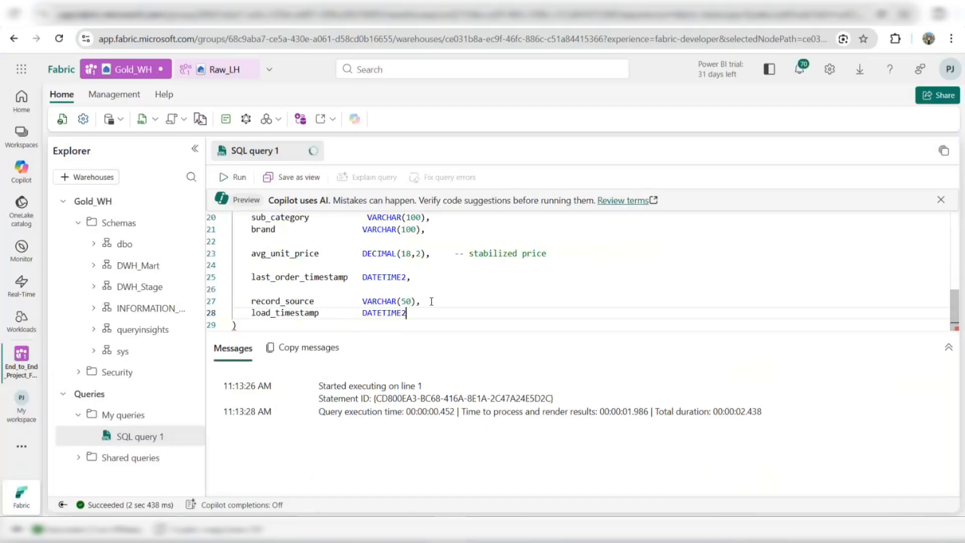
Remove the record_source column and the blank line above it from the Product_DS definition.
{"action": "left_click_drag", "start_coordinate": [431, 302], "coordinate": [230, 290]}
{"action": "key", "text": "Delete"}
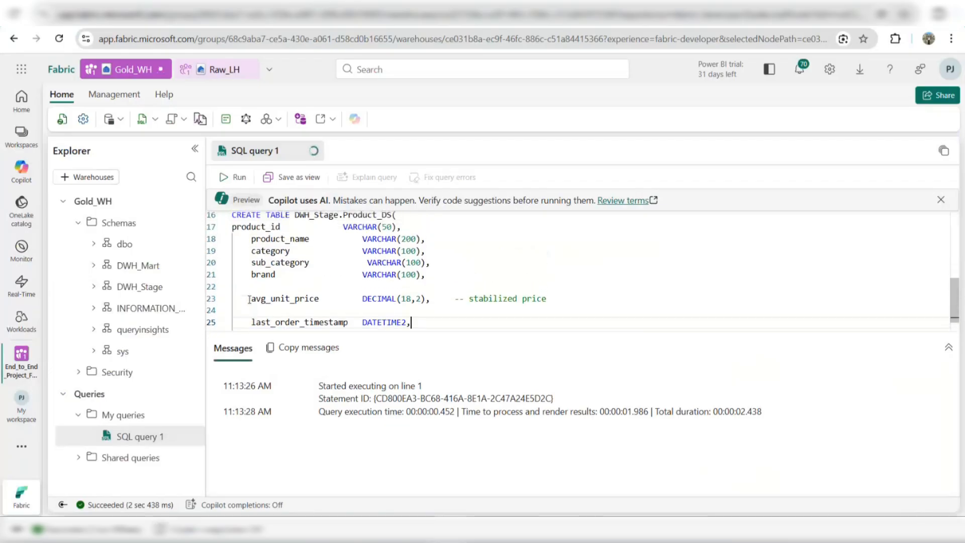
{"action": "left_click_drag", "start_coordinate": [245, 330], "coordinate": [220, 275]}
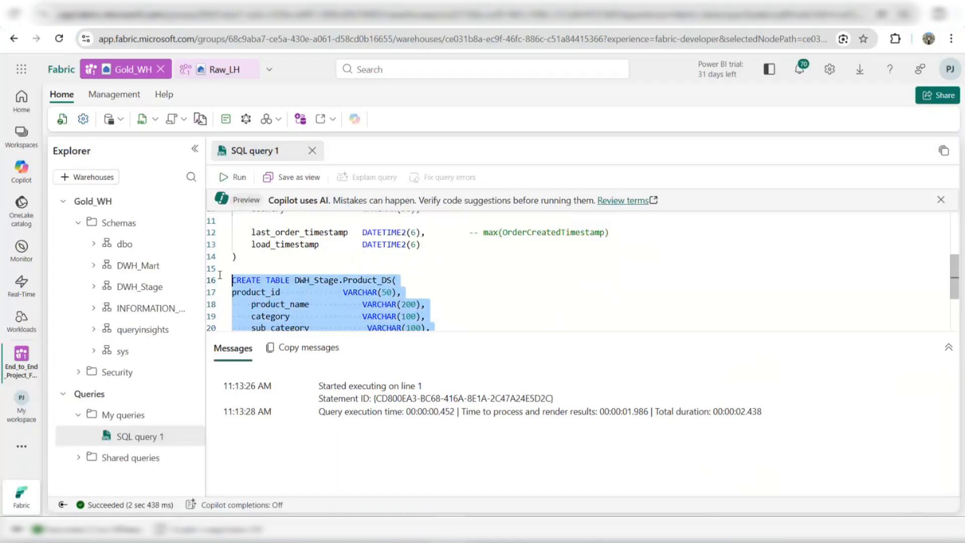
{"action": "scroll", "coordinate": [390, 288], "scroll_direction": "down", "scroll_amount": 3}
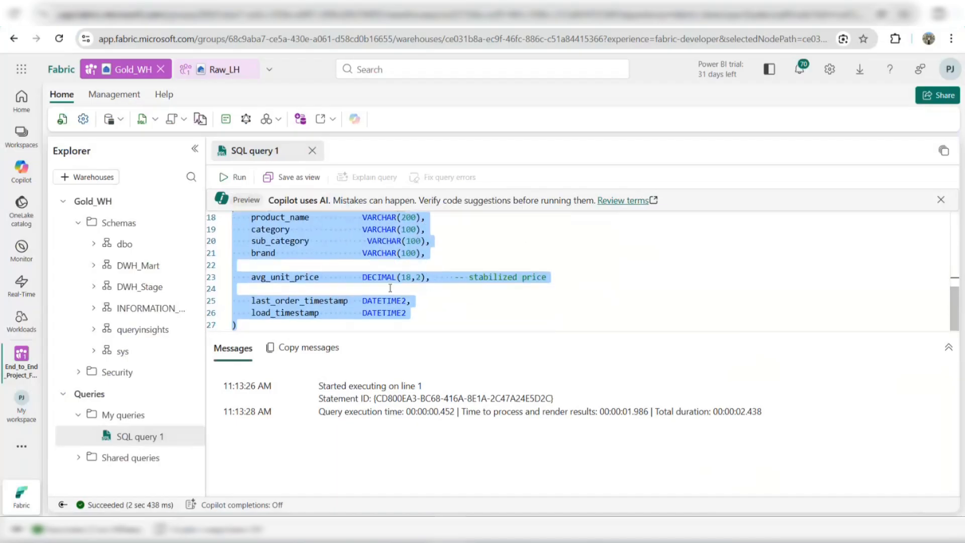
Set the data type of last_order_timestamp and load_timestamp in Product_DS to DATETIME2(6).
{"action": "left_click", "coordinate": [409, 303]}
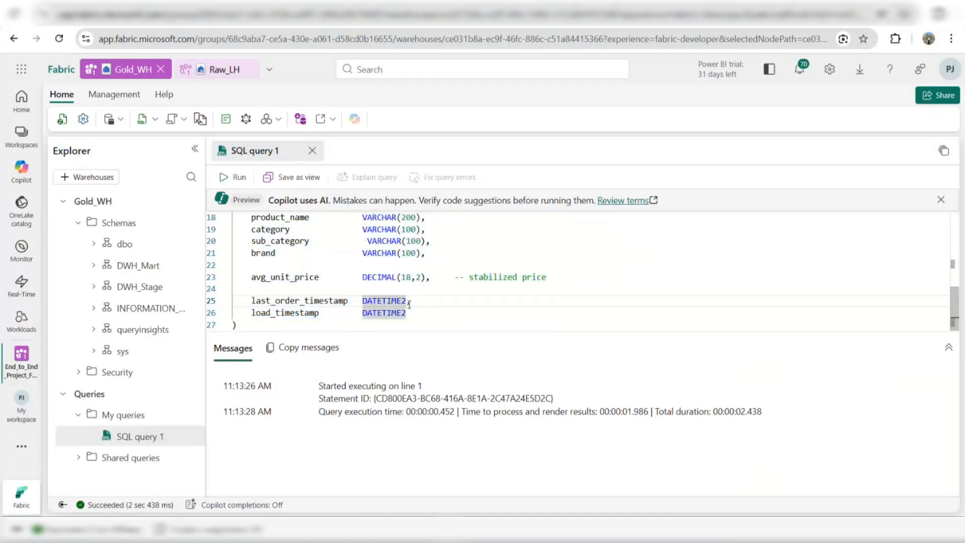
{"action": "type", "text": "(6"}
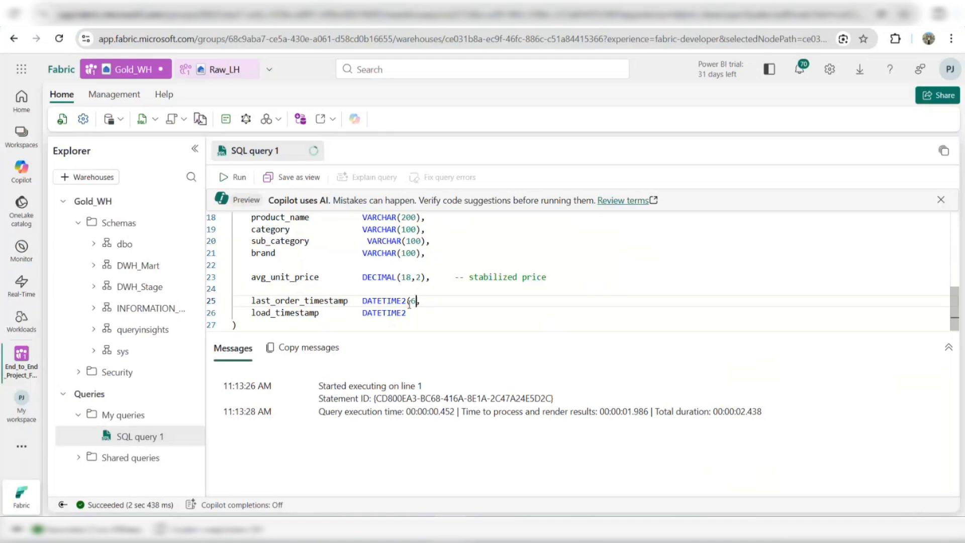
{"action": "type", "text": ")"}
{"action": "left_click", "coordinate": [416, 312]}
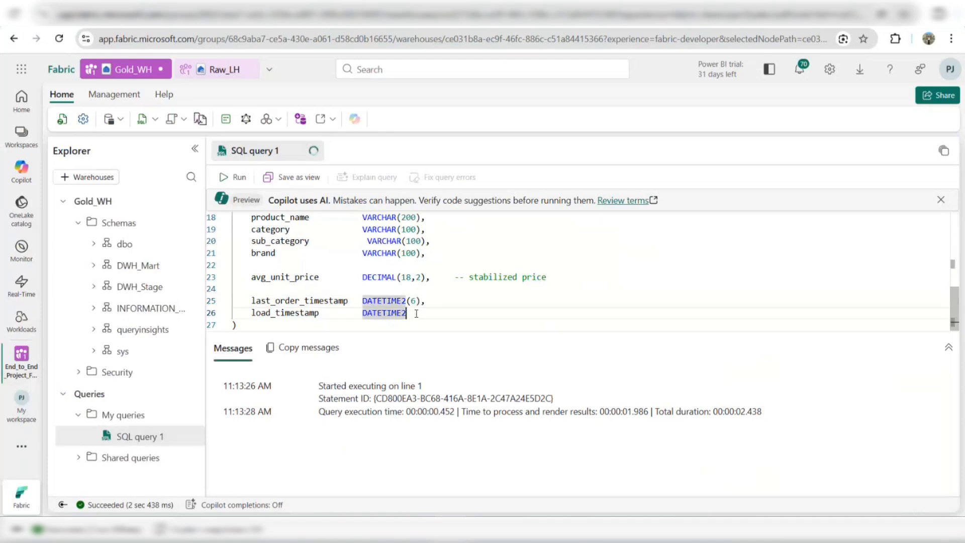
{"action": "type", "text": "(6"}
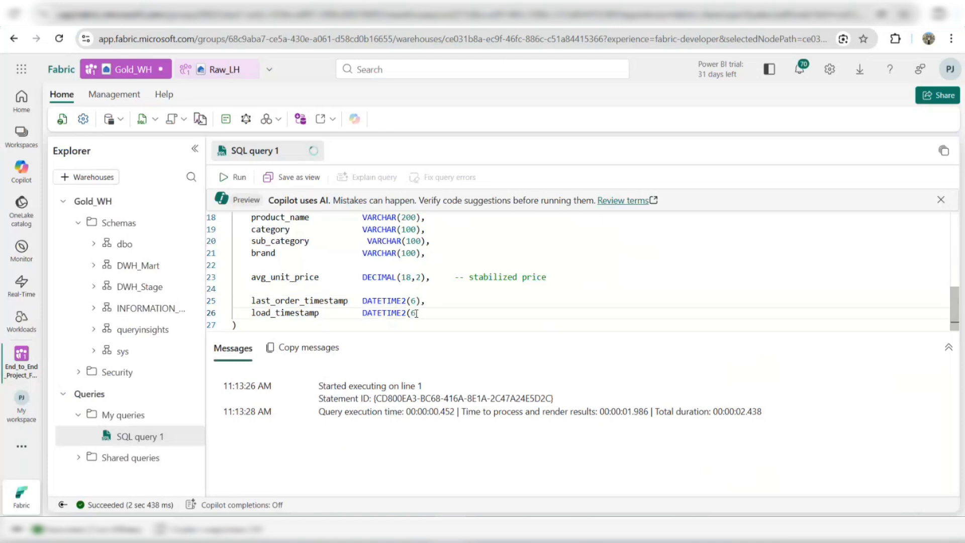
Run only the CREATE TABLE DWH_Stage.Product_DS statement.
{"action": "left_click_drag", "start_coordinate": [247, 325], "coordinate": [216, 284]}
{"action": "left_click", "coordinate": [225, 178]}
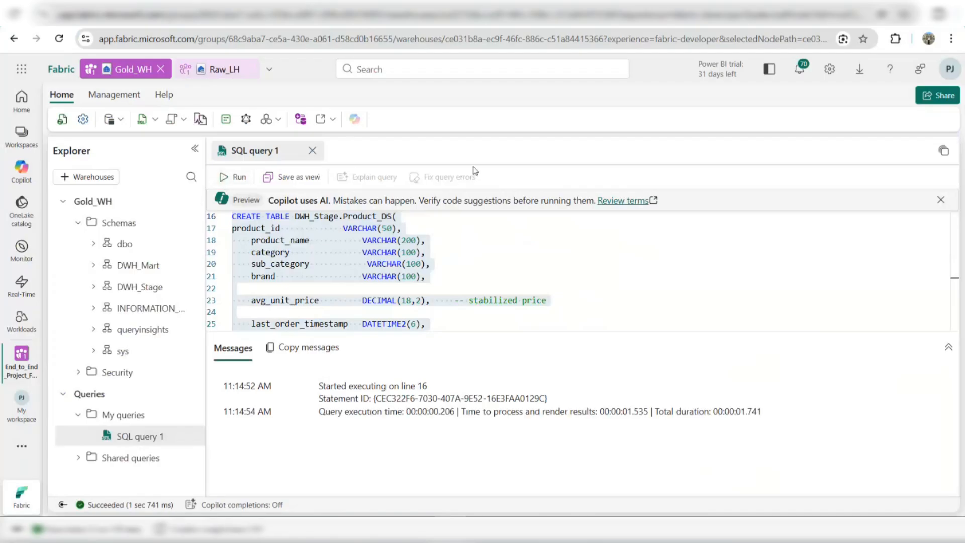
{"action": "scroll", "coordinate": [511, 259], "scroll_direction": "down", "scroll_amount": 1}
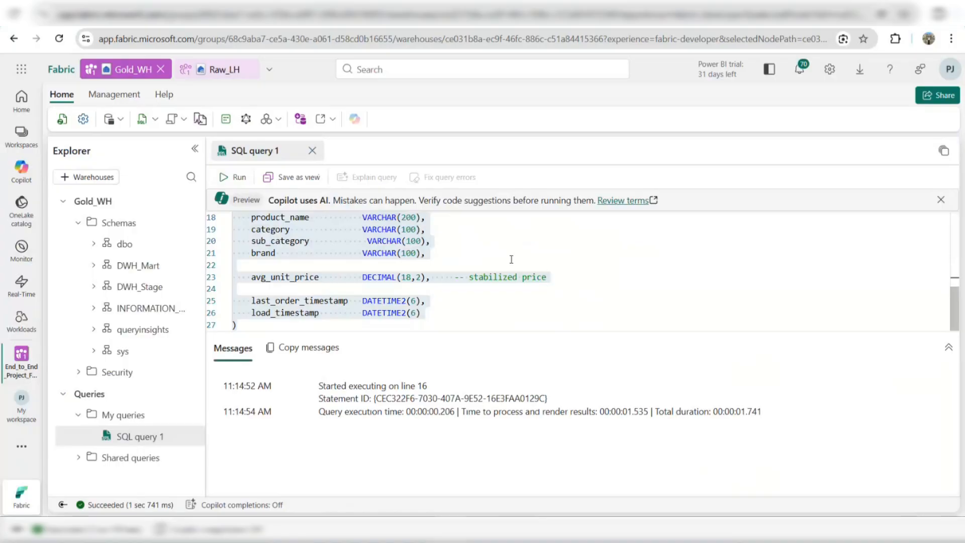
Copy the Stage.stg_sales columns from order_id through load_timestamp in Notepad++ and return to the Fabric query.
{"action": "key", "text": "alt+Tab"}
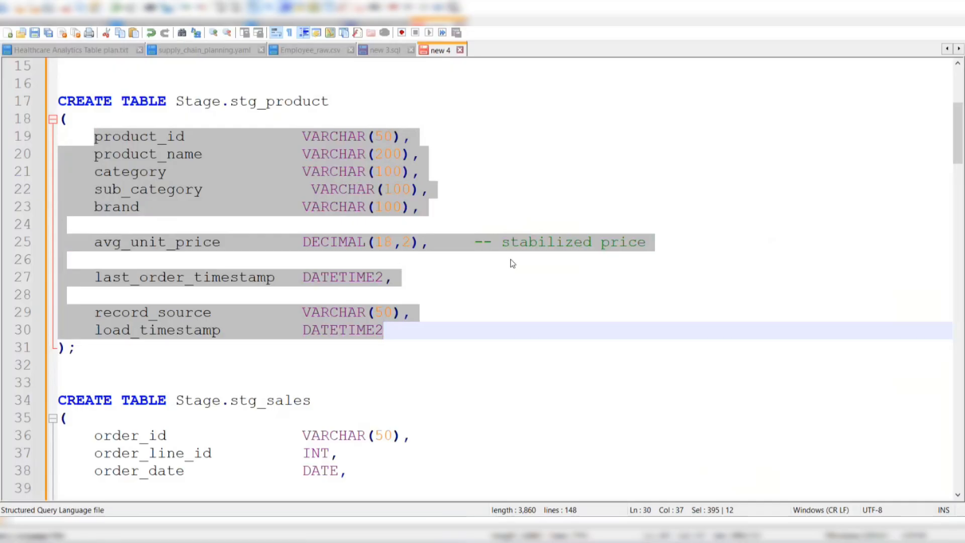
{"action": "scroll", "coordinate": [460, 260], "scroll_direction": "down", "scroll_amount": 5}
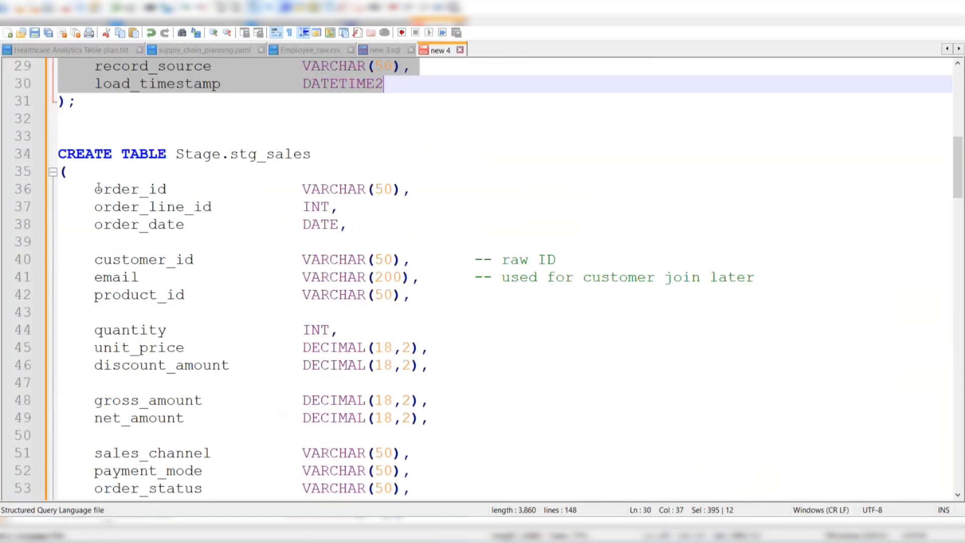
{"action": "left_click_drag", "start_coordinate": [94, 189], "coordinate": [394, 420]}
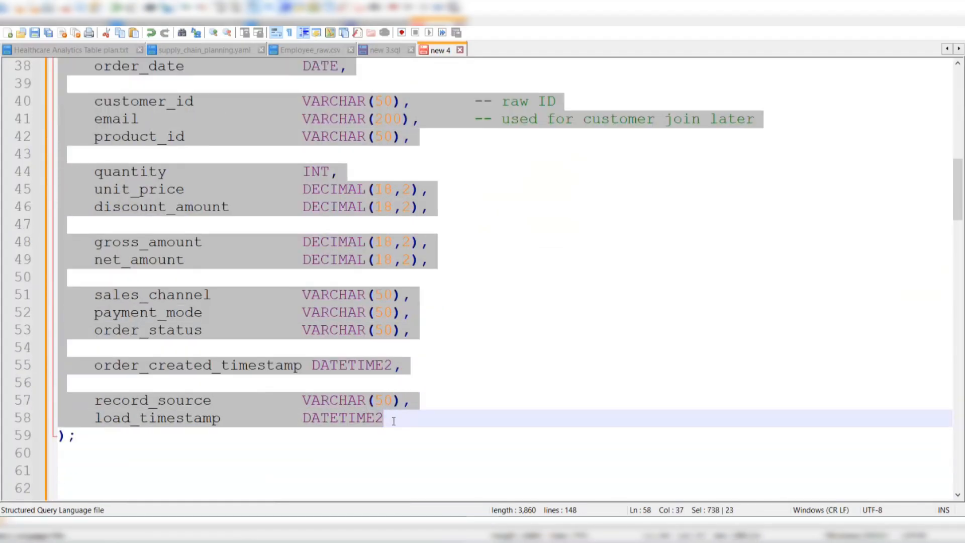
{"action": "key", "text": "alt+Tab"}
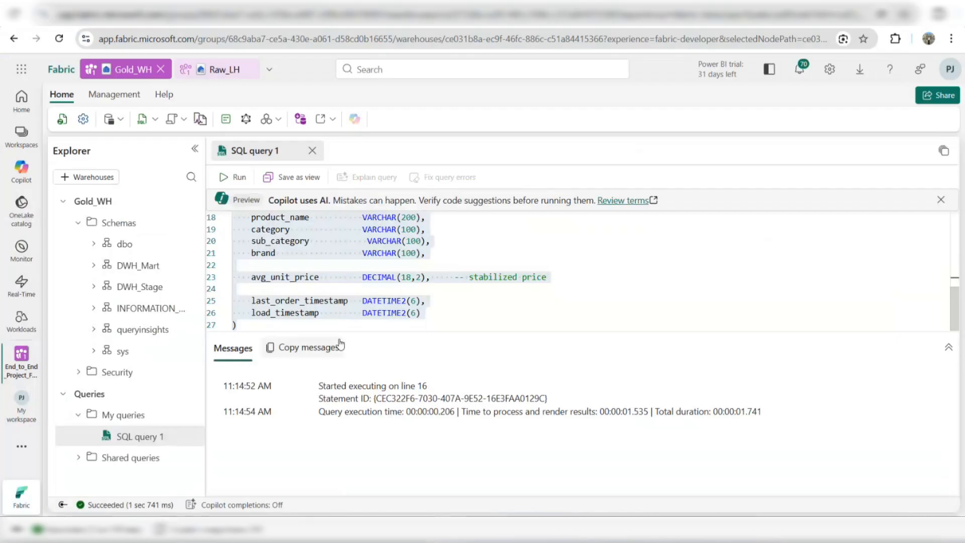
Start a CREATE TABLE DWH_Stage.Sales_FS statement with empty parentheses below the Product_DS definition.
{"action": "left_click", "coordinate": [335, 323]}
{"action": "key", "text": "Return"}
{"action": "key", "text": "Return"}
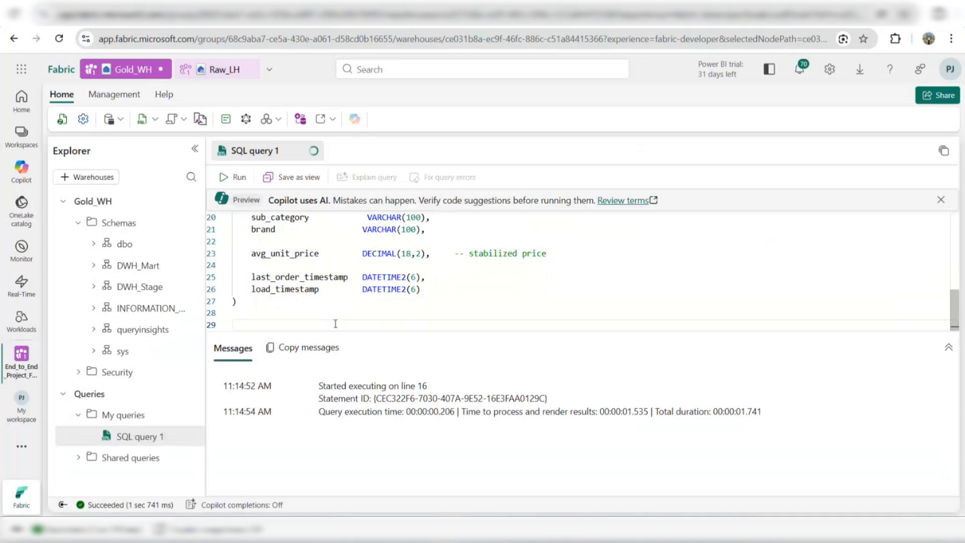
{"action": "type", "text": "CREATE TABKE"}
{"action": "key", "text": "BackSpace"}
{"action": "type", "text": "LE STAGE"}
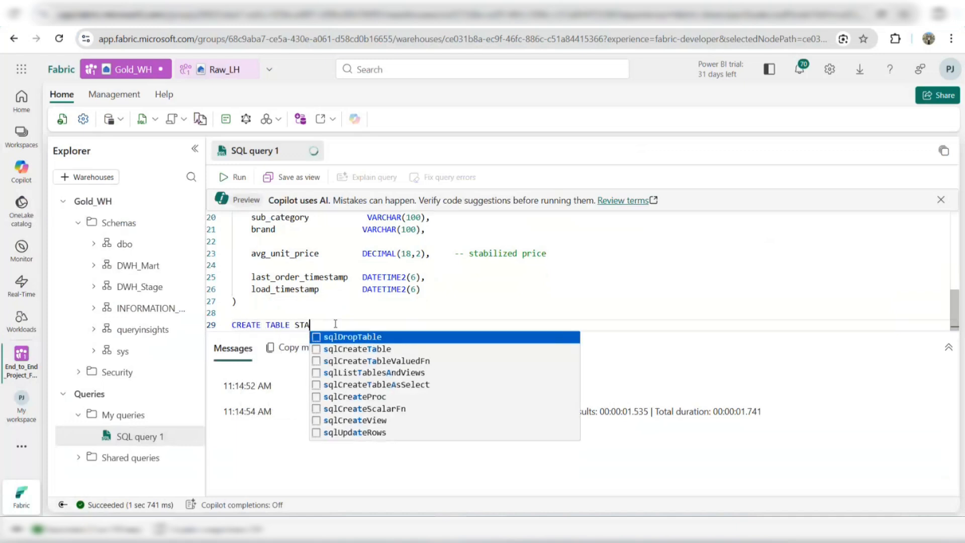
{"action": "key", "text": "BackSpace"}
{"action": "key", "text": "BackSpace"}
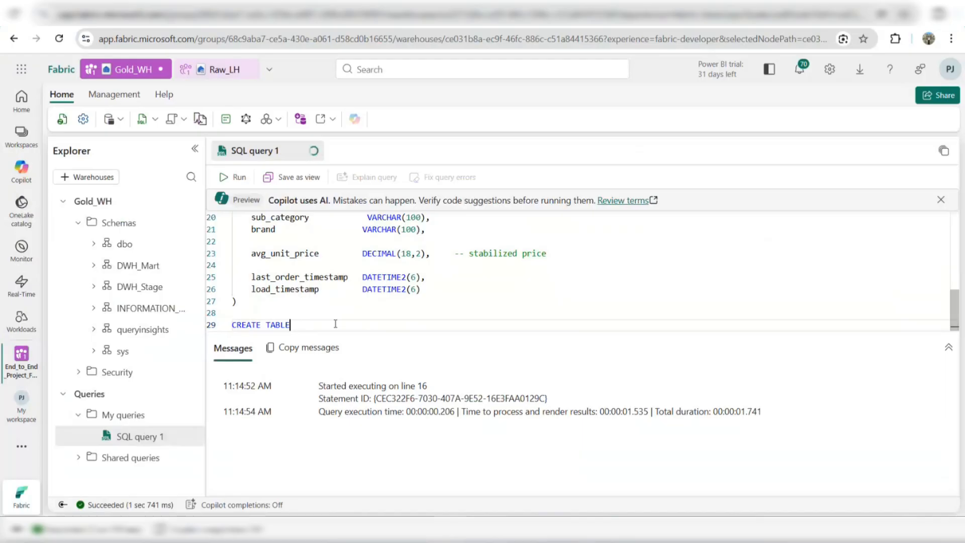
{"action": "type", "text": "DWH"}
{"action": "type", "text": "_Sat"}
{"action": "type", "text": "ge.Sales"}
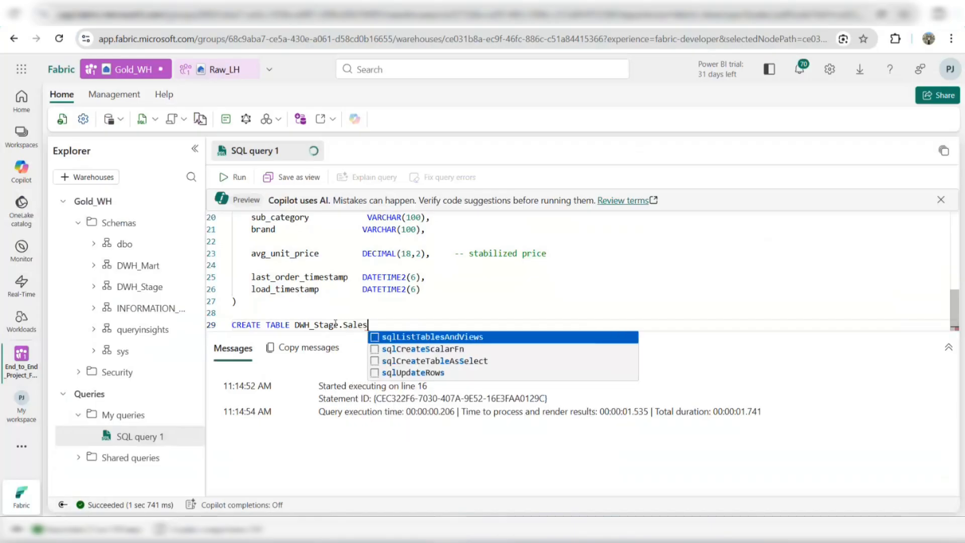
{"action": "type", "text": "_"}
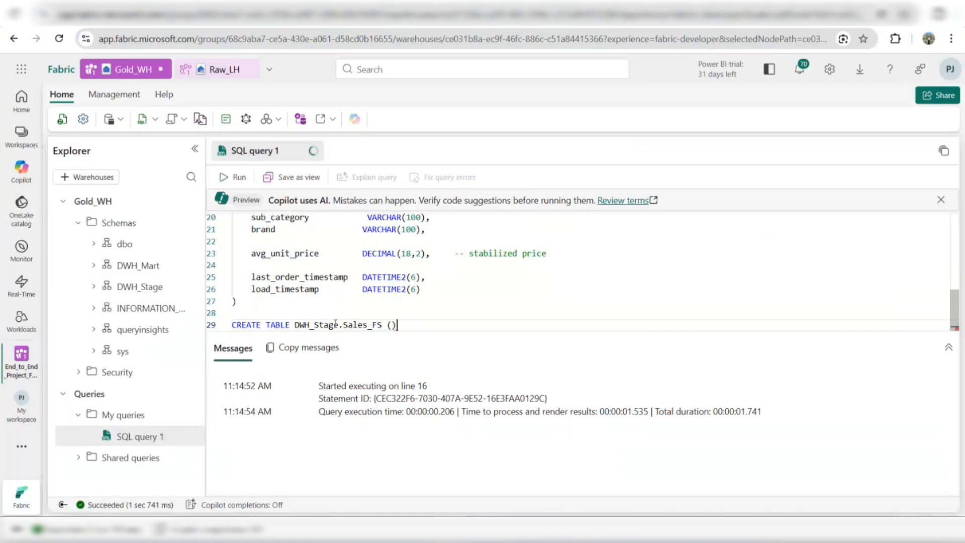
{"action": "type", "text": "FS ("}
{"action": "key", "text": "Return"}
{"action": "key", "text": "Return"}
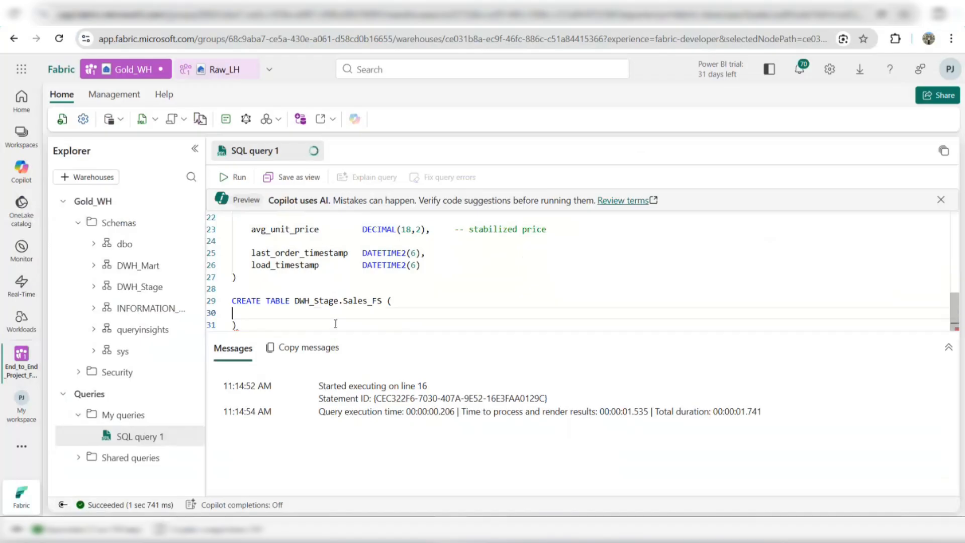
Paste the copied sales columns into the Sales_FS parentheses and review them from order_id through load_timestamp.
{"action": "key", "text": "ctrl+v"}
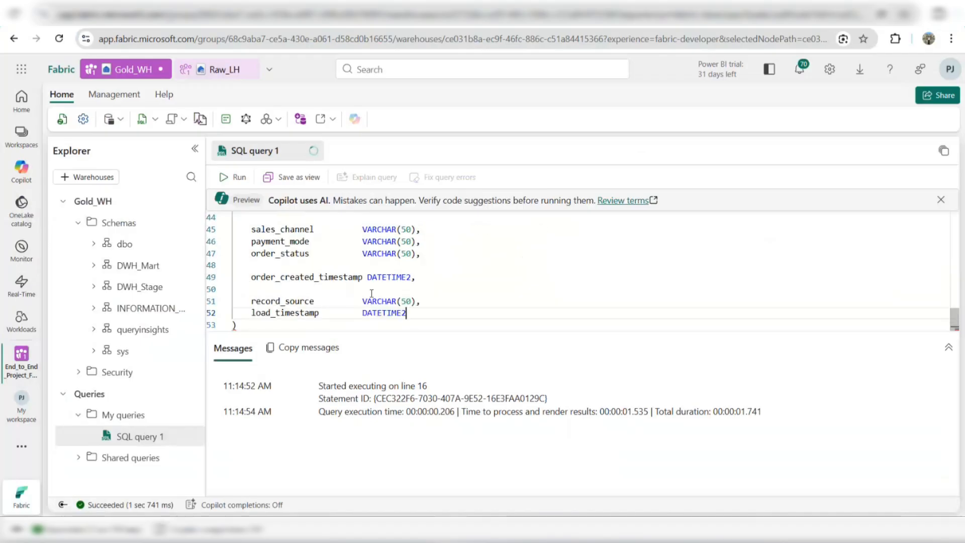
{"action": "scroll", "coordinate": [371, 293], "scroll_direction": "up", "scroll_amount": 6}
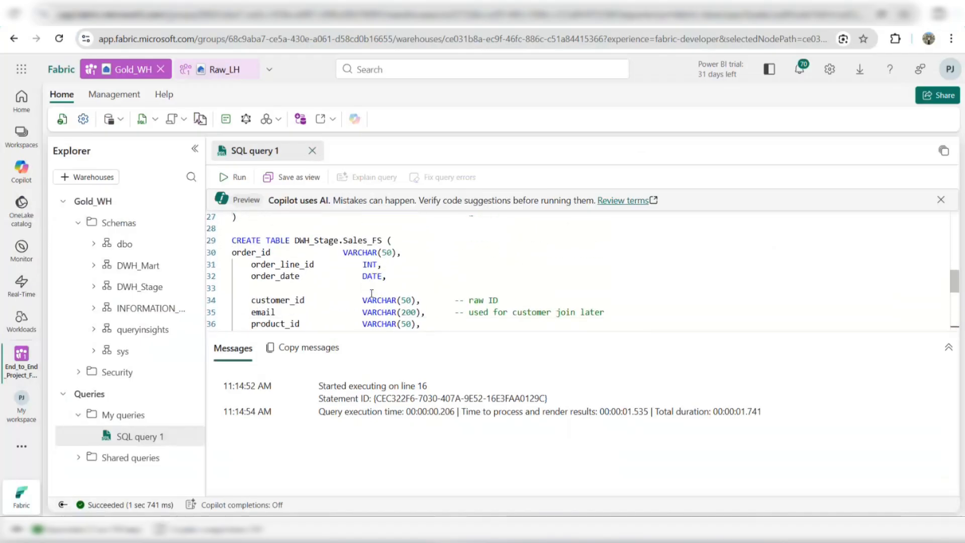
{"action": "scroll", "coordinate": [354, 266], "scroll_direction": "down", "scroll_amount": 2}
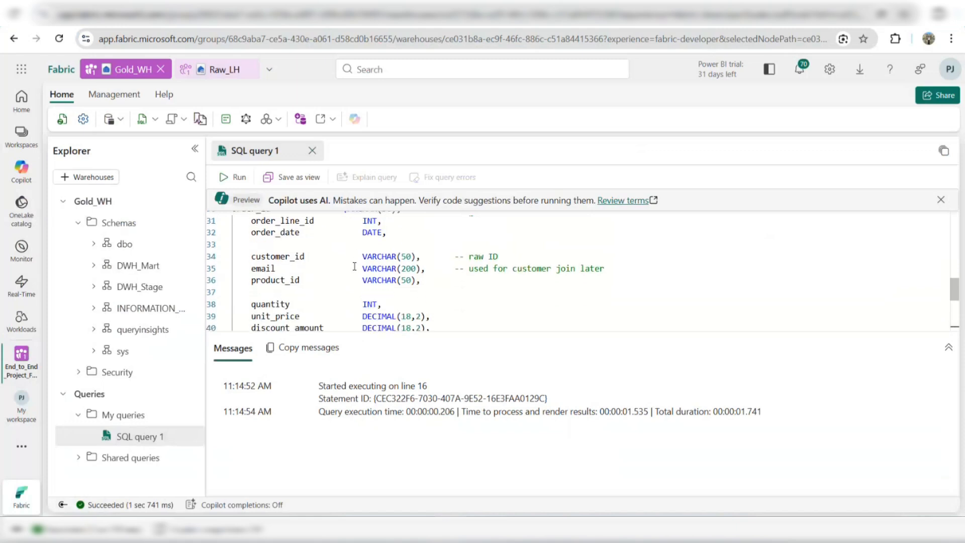
{"action": "scroll", "coordinate": [354, 267], "scroll_direction": "down", "scroll_amount": 3}
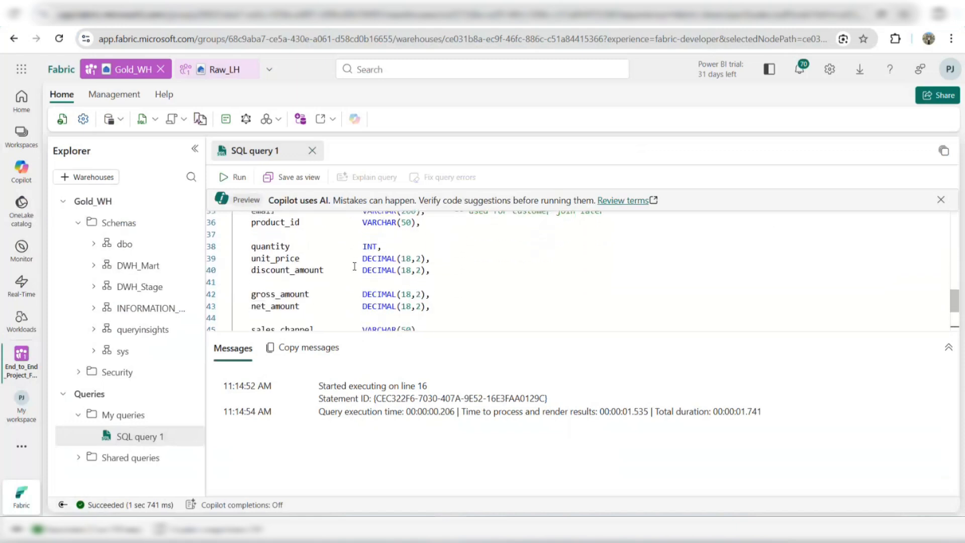
{"action": "scroll", "coordinate": [355, 267], "scroll_direction": "down", "scroll_amount": 3}
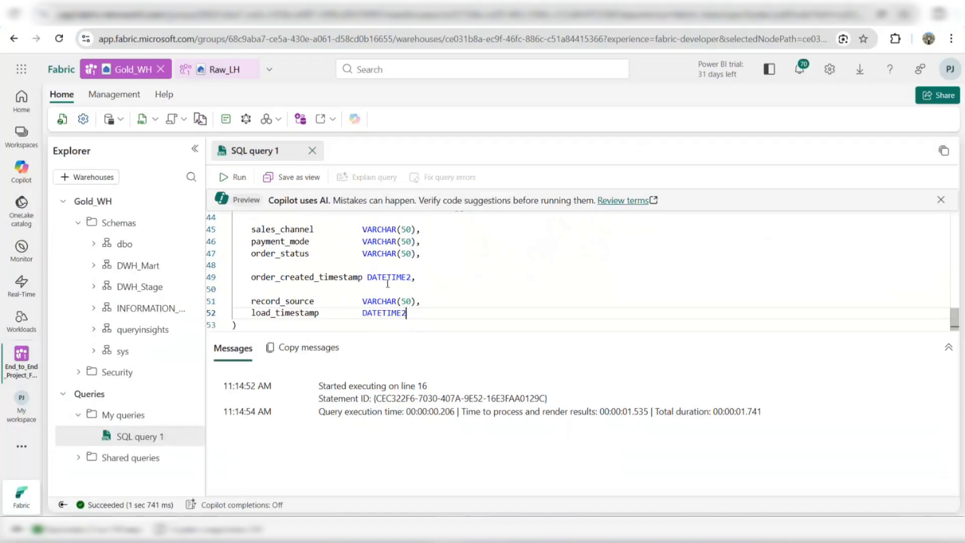
Set the data type of order_created_timestamp in Sales_FS to DATETIME2(6).
{"action": "left_click", "coordinate": [412, 278]}
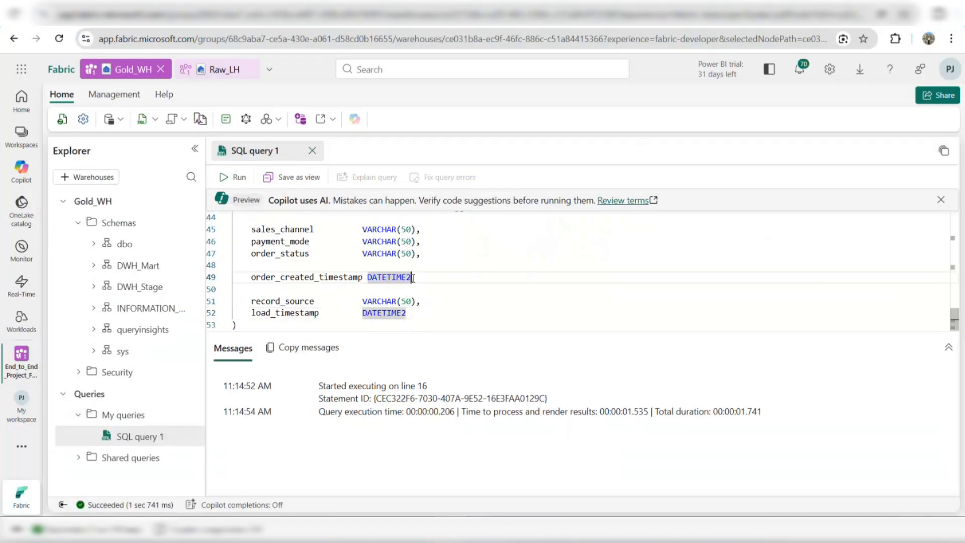
{"action": "type", "text": "(6),"}
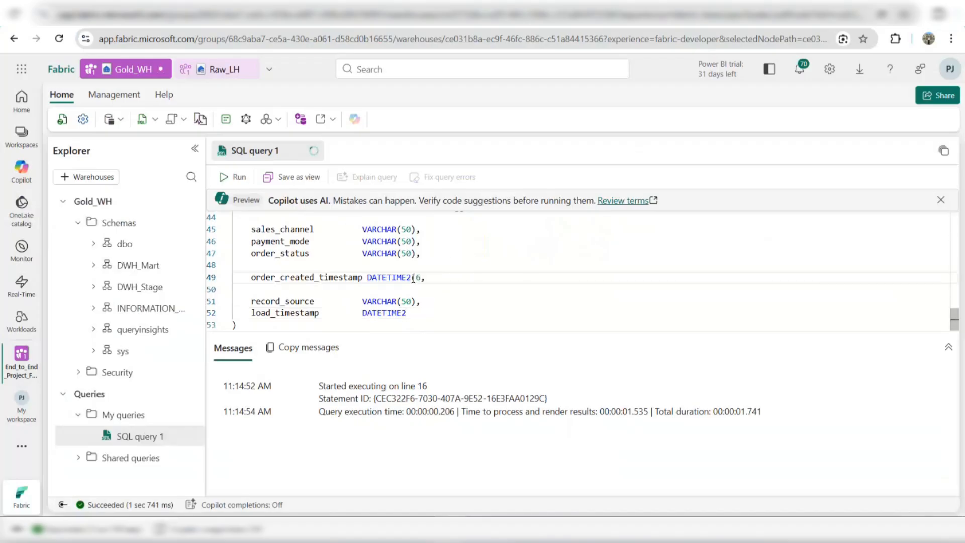
{"action": "type", "text": ")"}
Remove the record_source column from Sales_FS and set the data type of load_timestamp to DATETIME2(6).
{"action": "left_click_drag", "start_coordinate": [424, 302], "coordinate": [220, 292]}
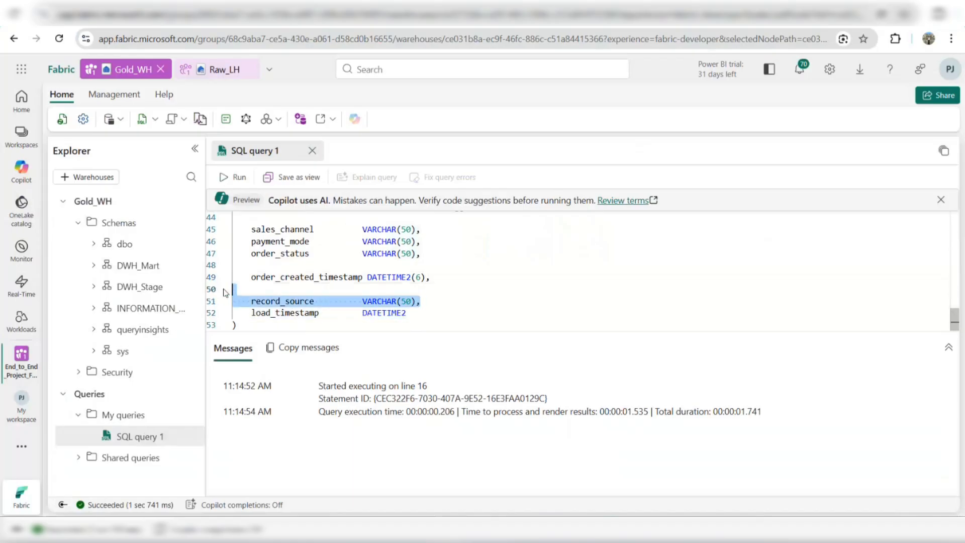
{"action": "key", "text": "BackSpace"}
{"action": "left_click", "coordinate": [406, 313]}
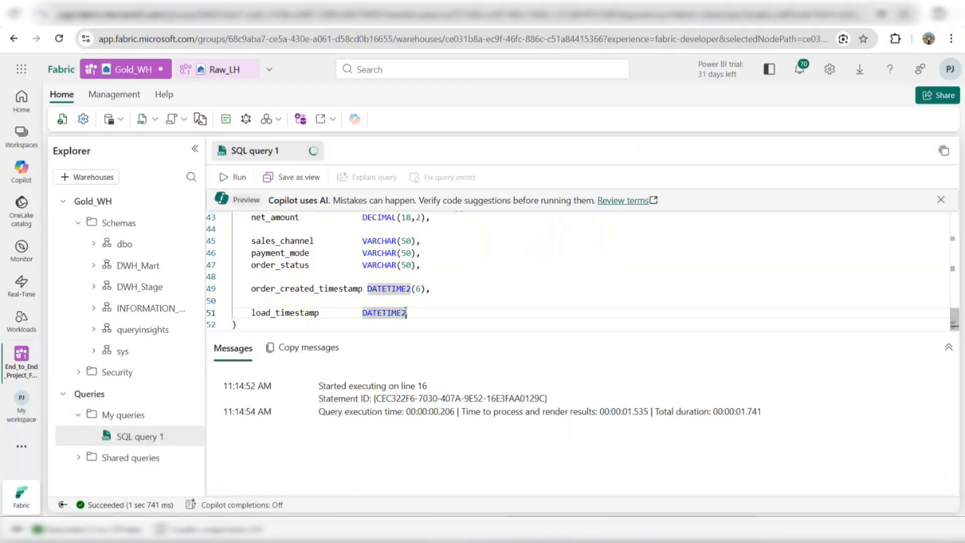
{"action": "type", "text": "(6"}
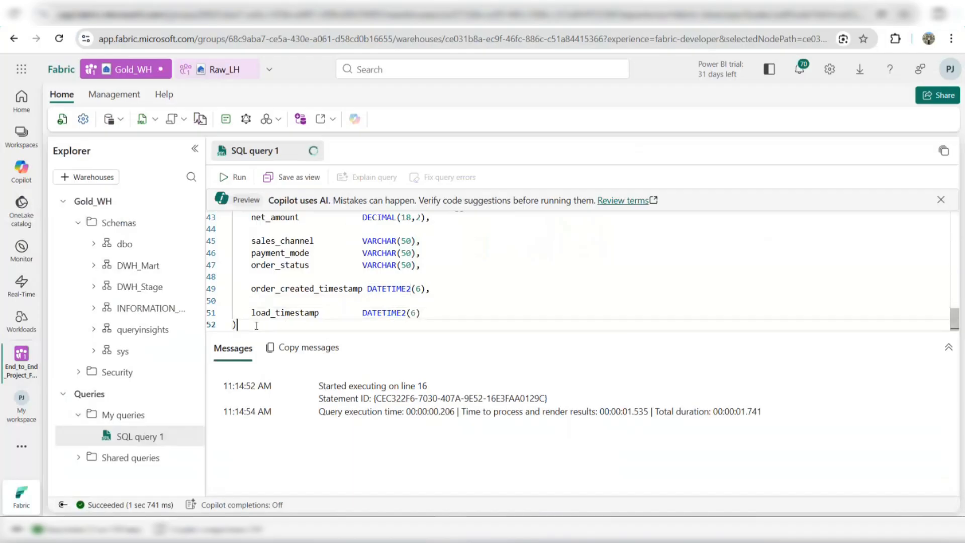
Run only the CREATE TABLE DWH_Stage.Sales_FS statement.
{"action": "left_click_drag", "start_coordinate": [259, 325], "coordinate": [203, 258]}
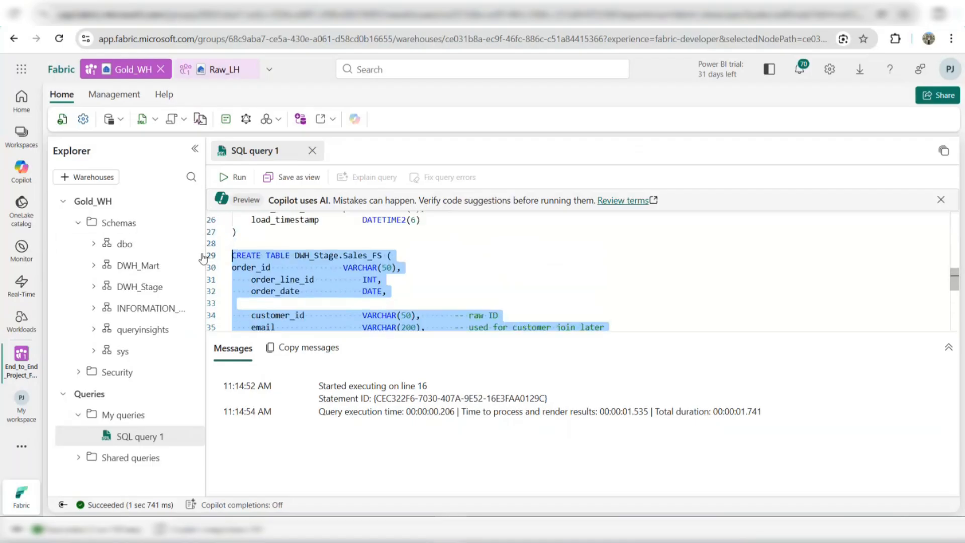
{"action": "left_click", "coordinate": [236, 177]}
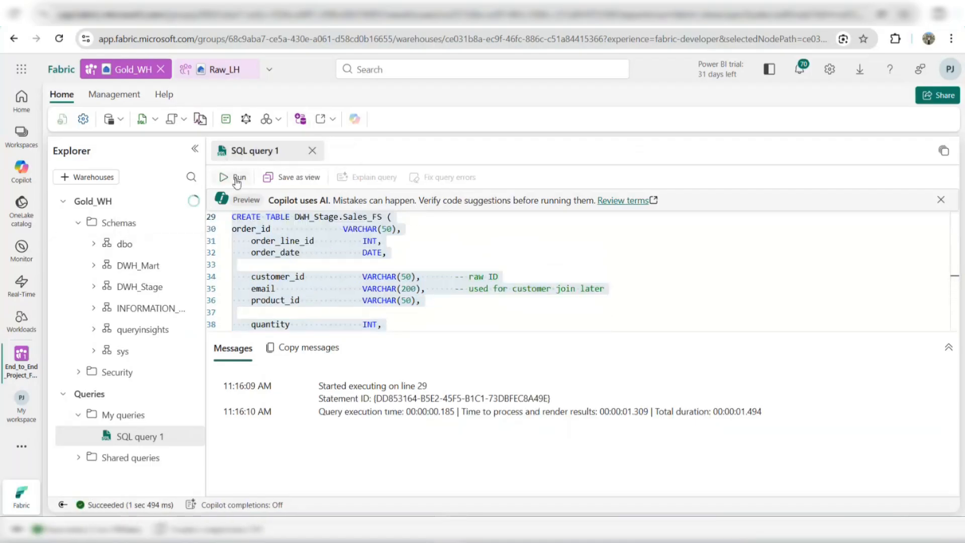
Copy the whole Fabric script and replace the original Stage table definitions above the sequences in Notepad++ with it.
{"action": "scroll", "coordinate": [417, 272], "scroll_direction": "down", "scroll_amount": 5}
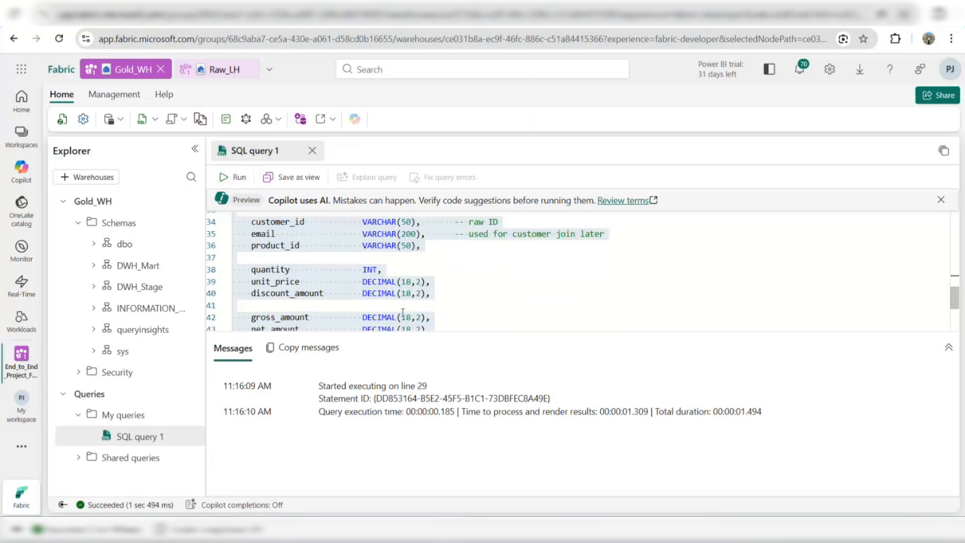
{"action": "left_click_drag", "start_coordinate": [283, 327], "coordinate": [229, 167]}
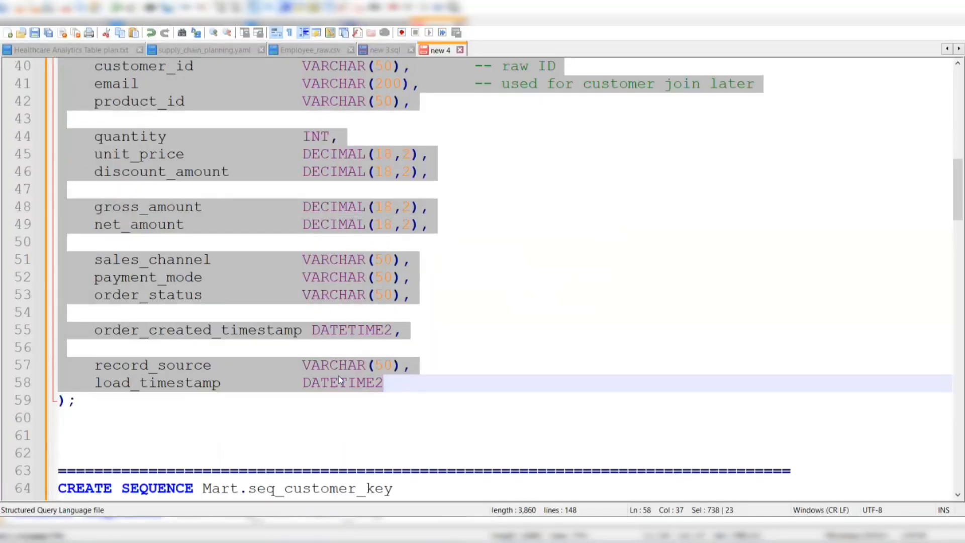
{"action": "scroll", "coordinate": [135, 313], "scroll_direction": "down", "scroll_amount": 2}
{"action": "left_click_drag", "start_coordinate": [105, 294], "coordinate": [54, 30]}
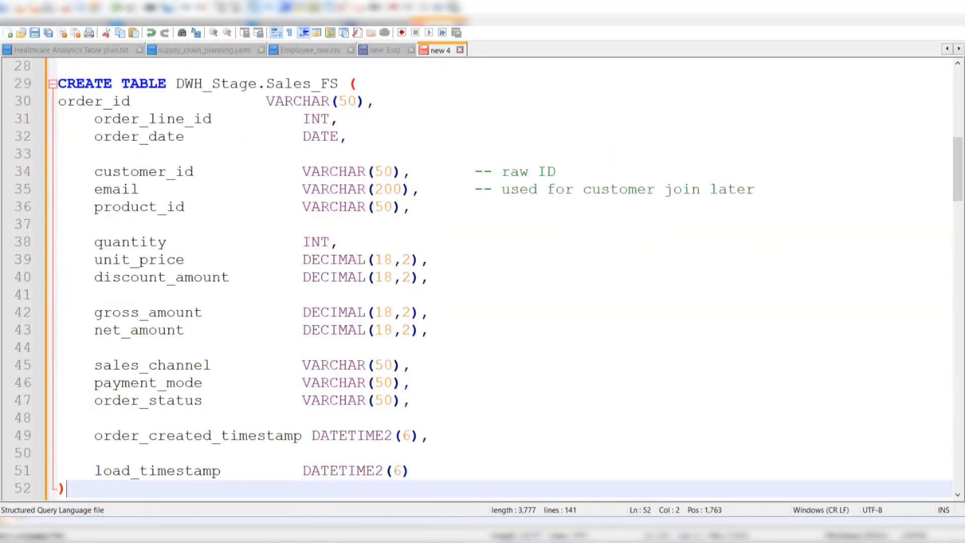
{"action": "scroll", "coordinate": [313, 106], "scroll_direction": "down", "scroll_amount": 15}
{"action": "scroll", "coordinate": [314, 107], "scroll_direction": "down", "scroll_amount": 11}
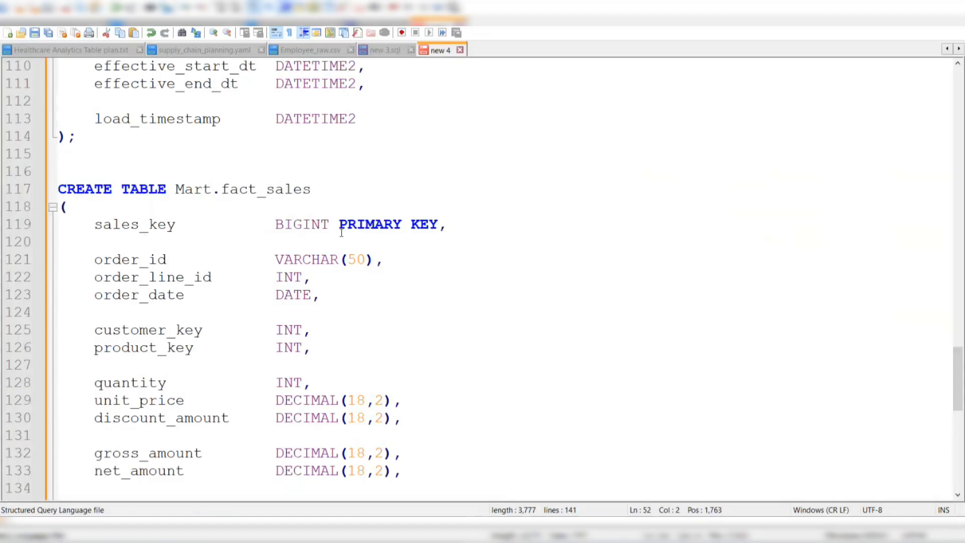
{"action": "scroll", "coordinate": [343, 217], "scroll_direction": "down", "scroll_amount": 2}
{"action": "scroll", "coordinate": [343, 217], "scroll_direction": "up", "scroll_amount": 13}
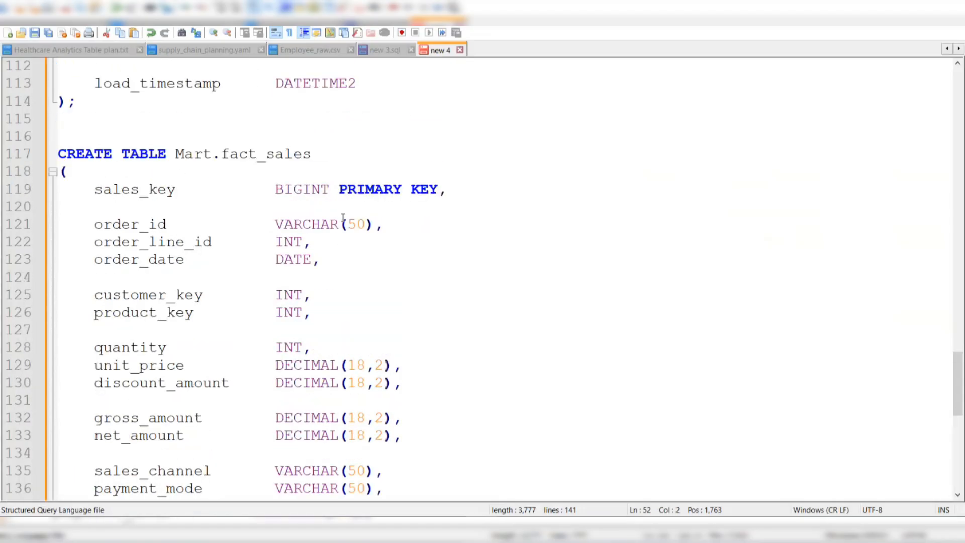
{"action": "scroll", "coordinate": [343, 217], "scroll_direction": "up", "scroll_amount": 10}
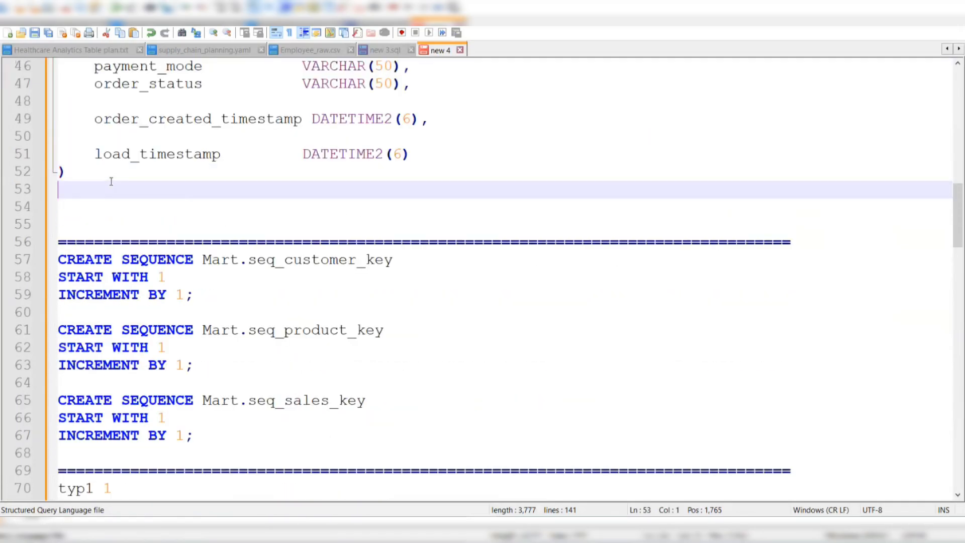
{"action": "key", "text": "ctrl+shift+Home"}
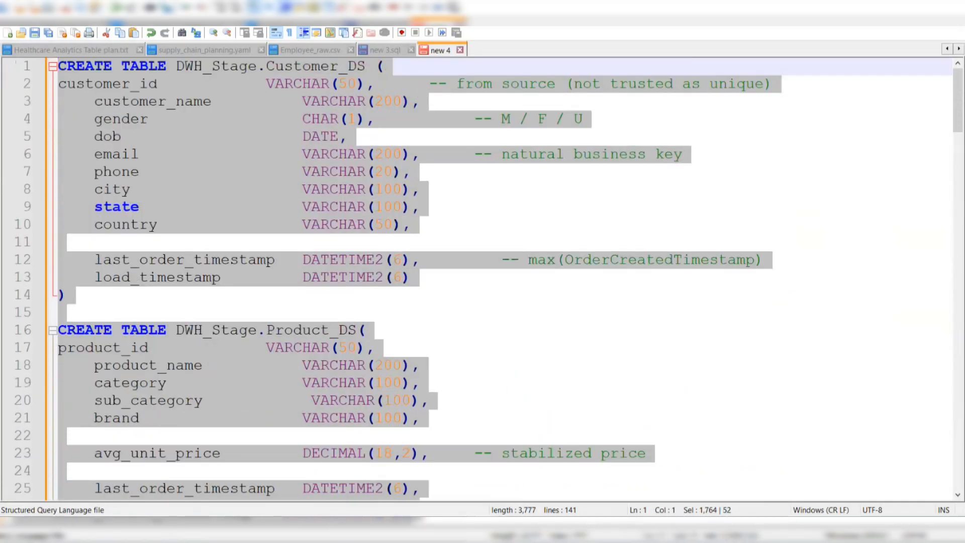
{"action": "key", "text": "Delete"}
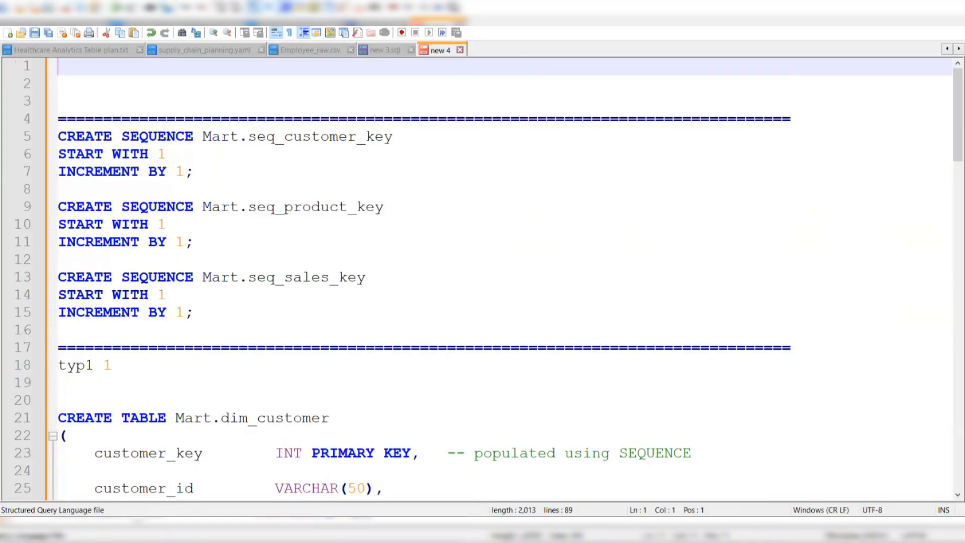
{"action": "key", "text": "ctrl+z"}
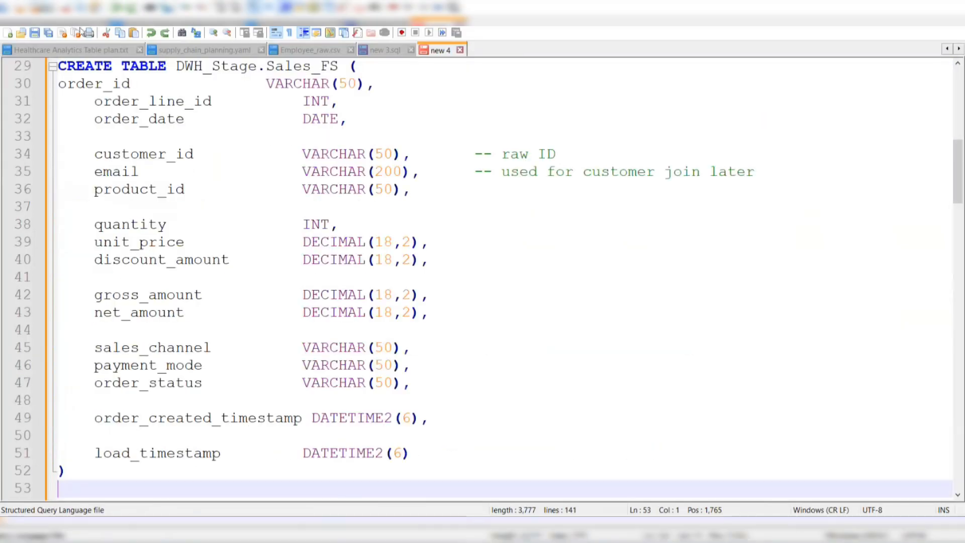
Select all the DWH_Stage table definitions above the sequences in Notepad++ and return to the Fabric query.
{"action": "scroll", "coordinate": [219, 343], "scroll_direction": "down", "scroll_amount": 12}
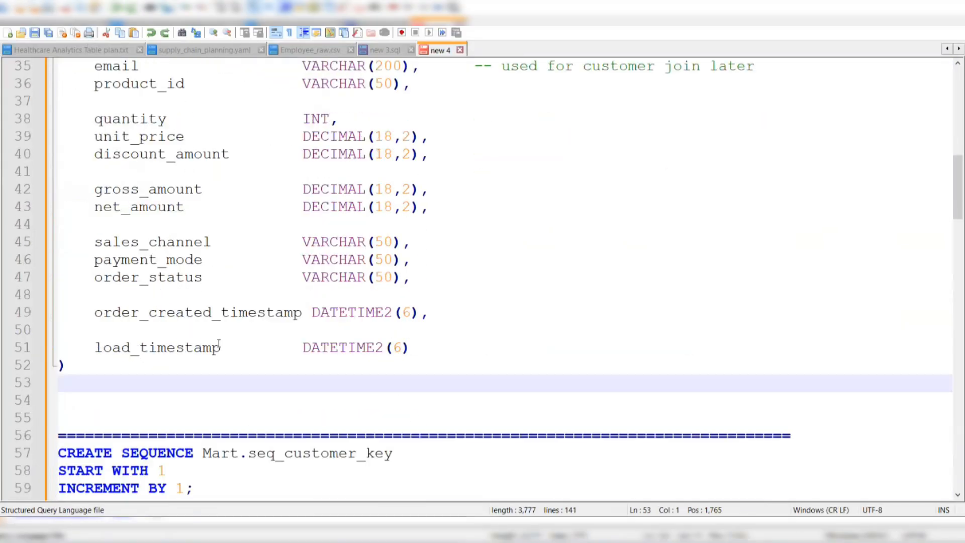
{"action": "scroll", "coordinate": [219, 343], "scroll_direction": "up", "scroll_amount": 8}
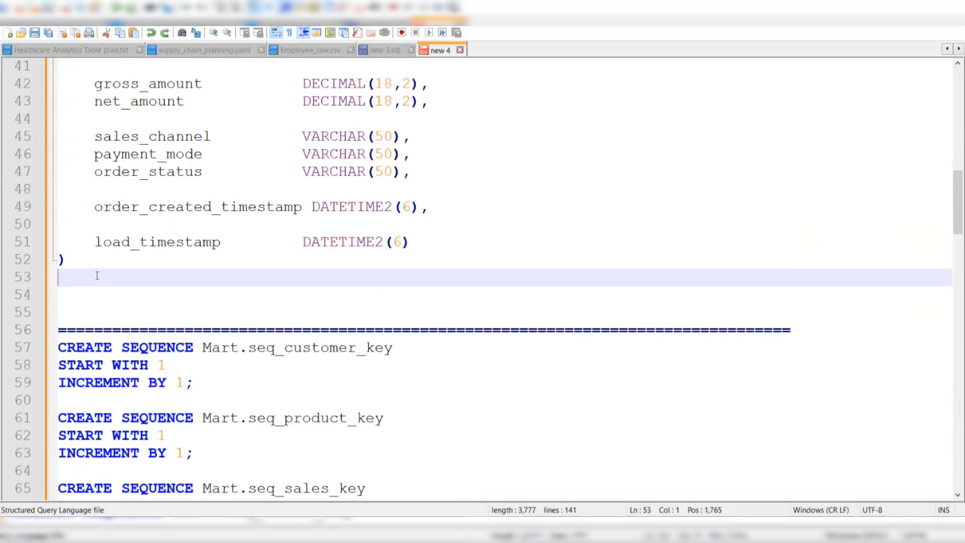
{"action": "key", "text": "ctrl+shift+Home"}
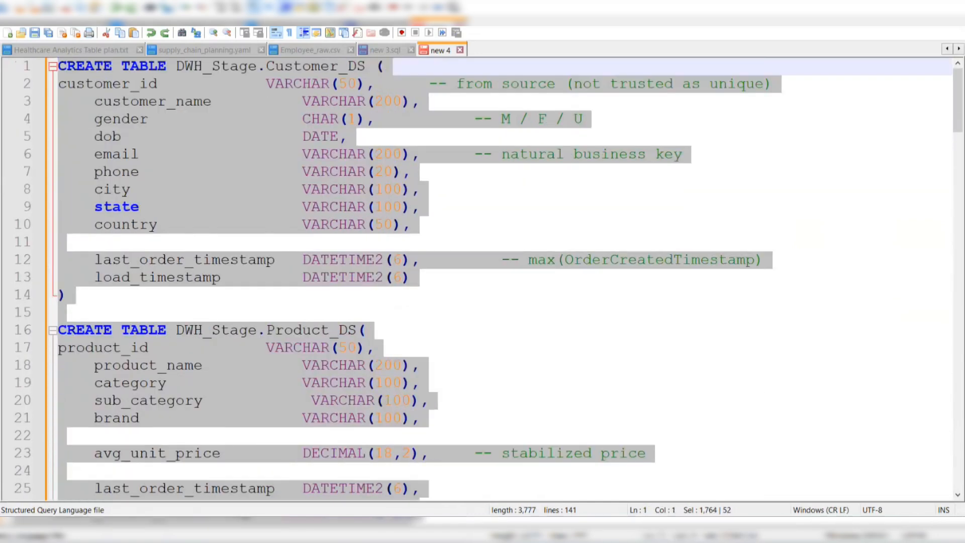
{"action": "left_click", "coordinate": [402, 530]}
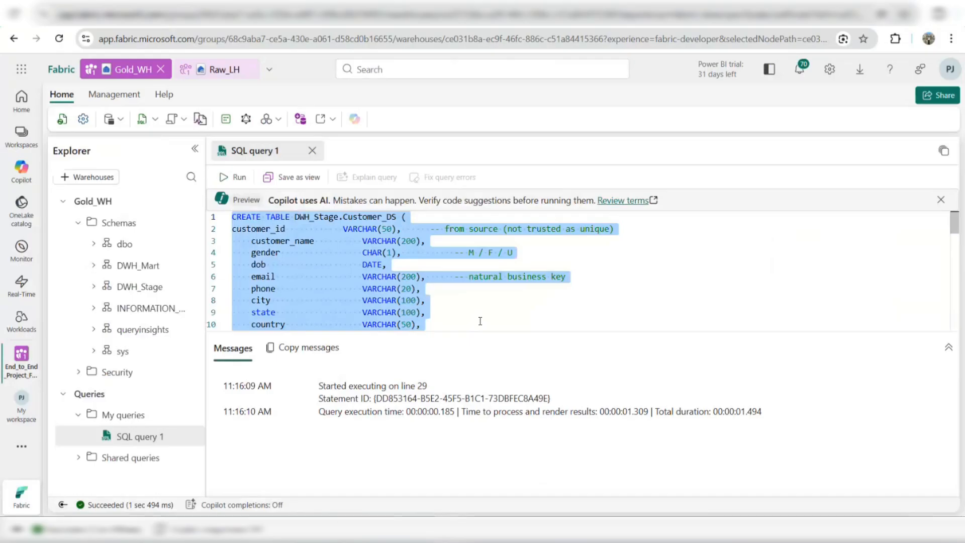
Expand the DWH_Stage schema of Gold_WH and widen the Explorer.
{"action": "left_click", "coordinate": [480, 321]}
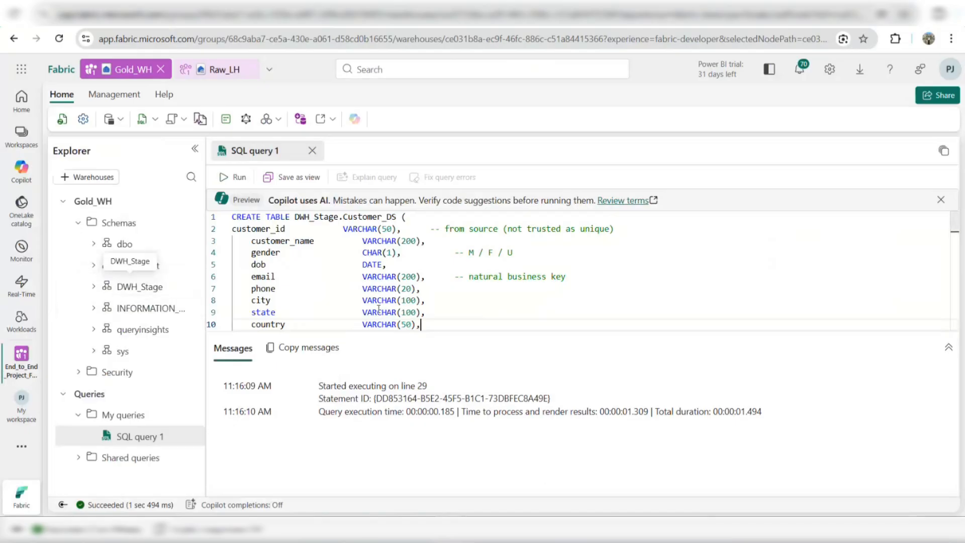
{"action": "left_click", "coordinate": [457, 310]}
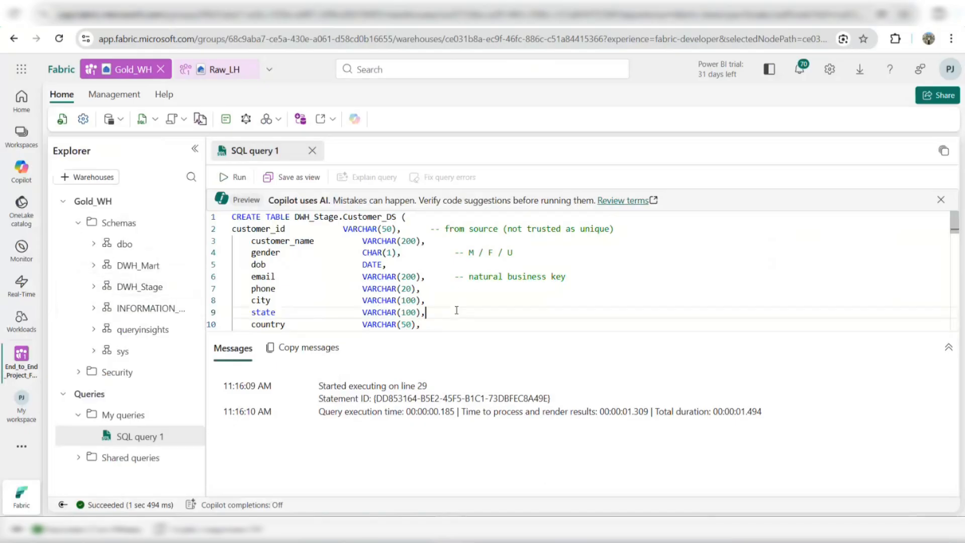
{"action": "left_click", "coordinate": [91, 289]}
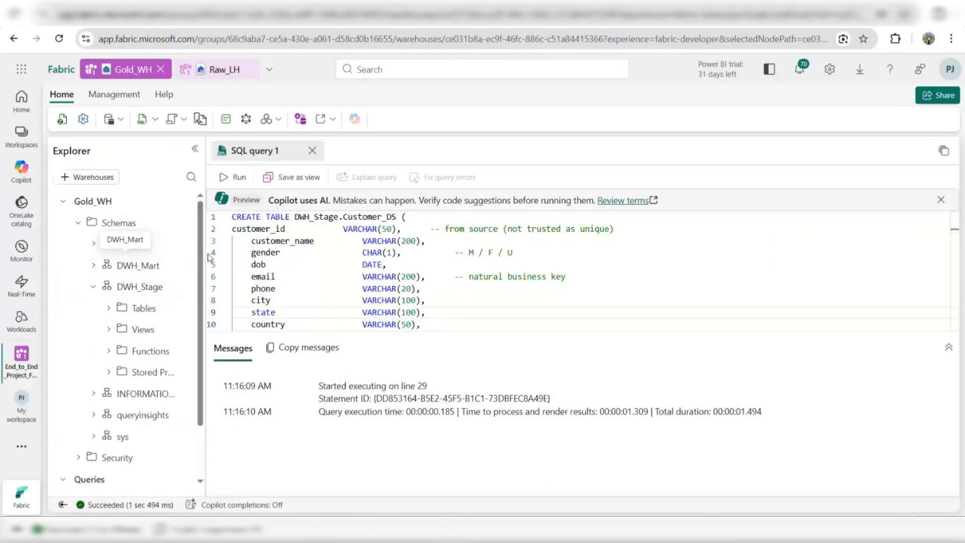
{"action": "left_click_drag", "start_coordinate": [207, 255], "coordinate": [322, 255]}
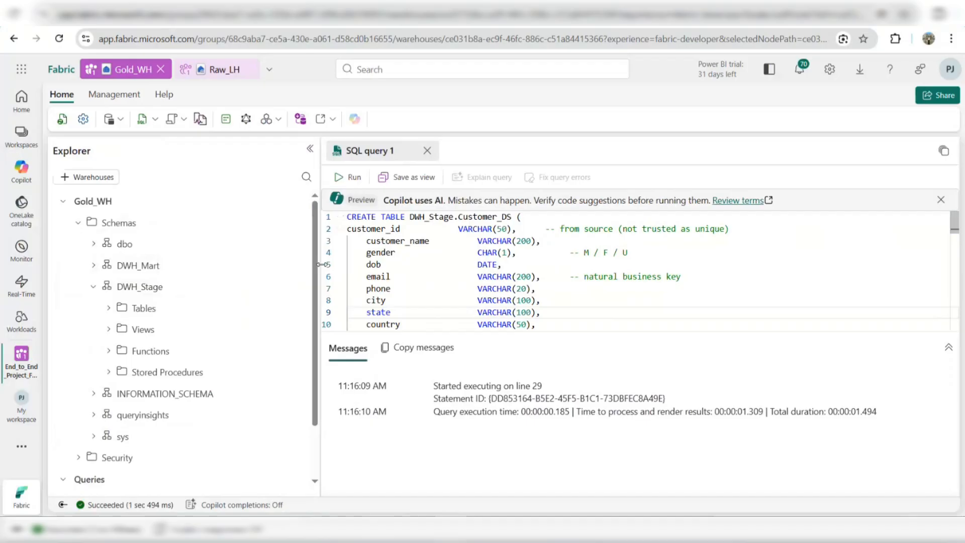
List the tables in the DWH_Stage schema of Gold_WH.
{"action": "left_click", "coordinate": [110, 309]}
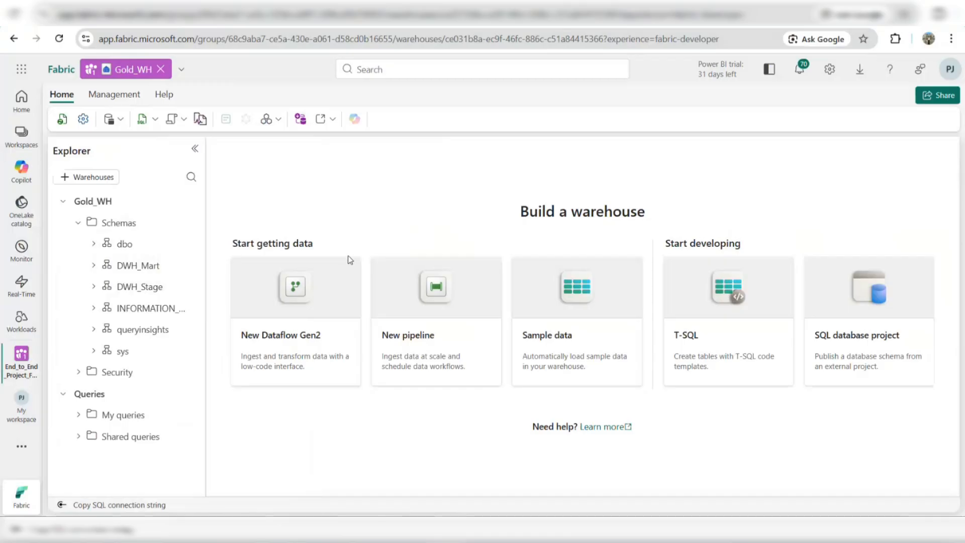
Open the Stage_Pipelines folder inside the workspace's Silver folder and create a subfolder named Dataflows.
{"action": "left_click", "coordinate": [15, 355]}
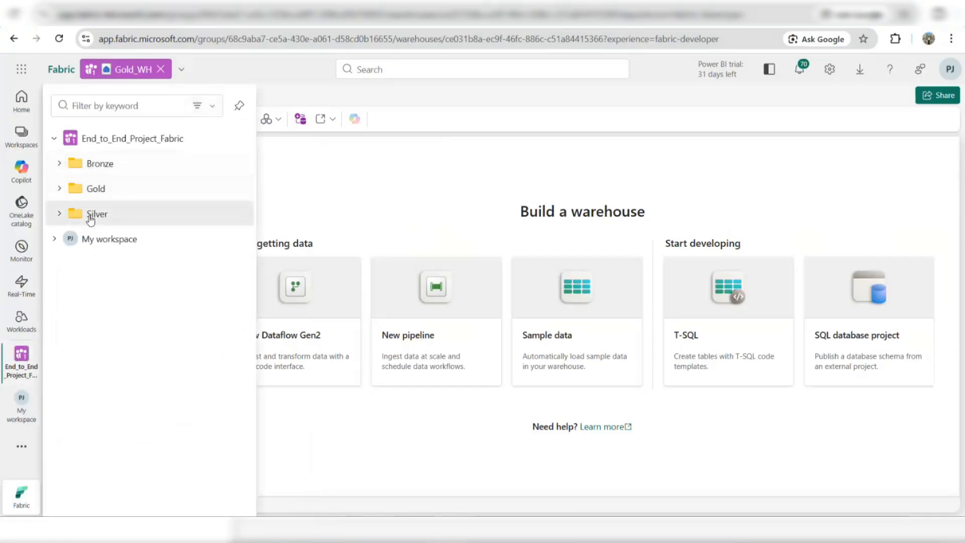
{"action": "left_click", "coordinate": [90, 217]}
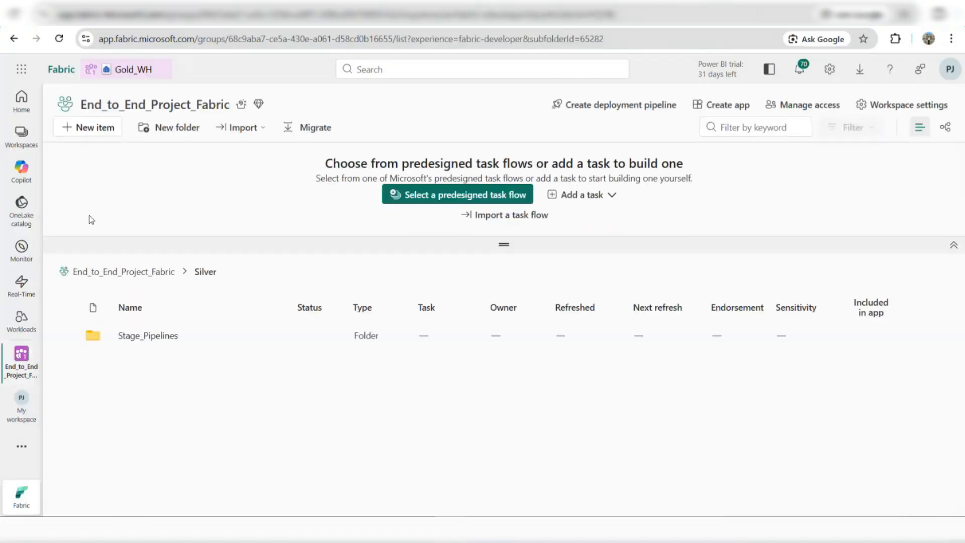
{"action": "left_click", "coordinate": [158, 336]}
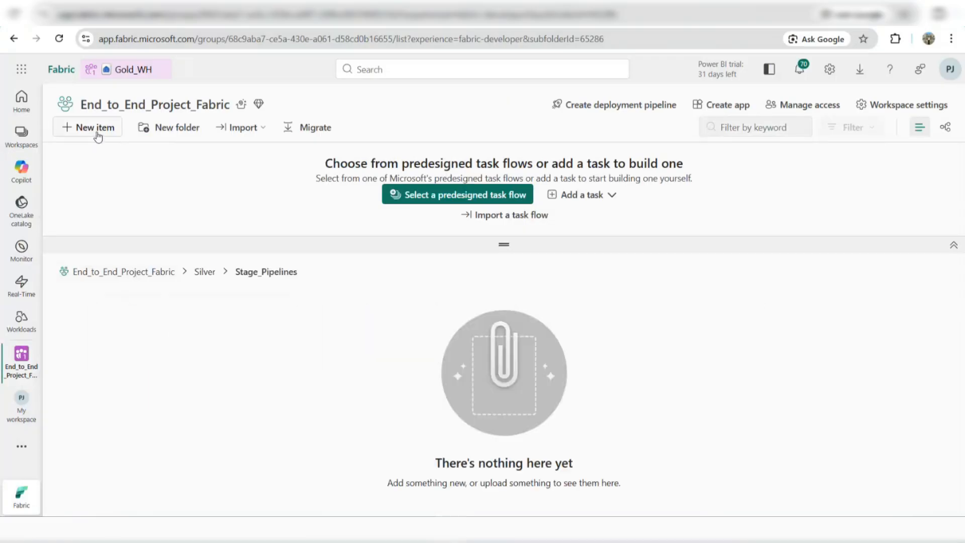
{"action": "left_click", "coordinate": [153, 128]}
{"action": "type", "text": "Dataflows'"}
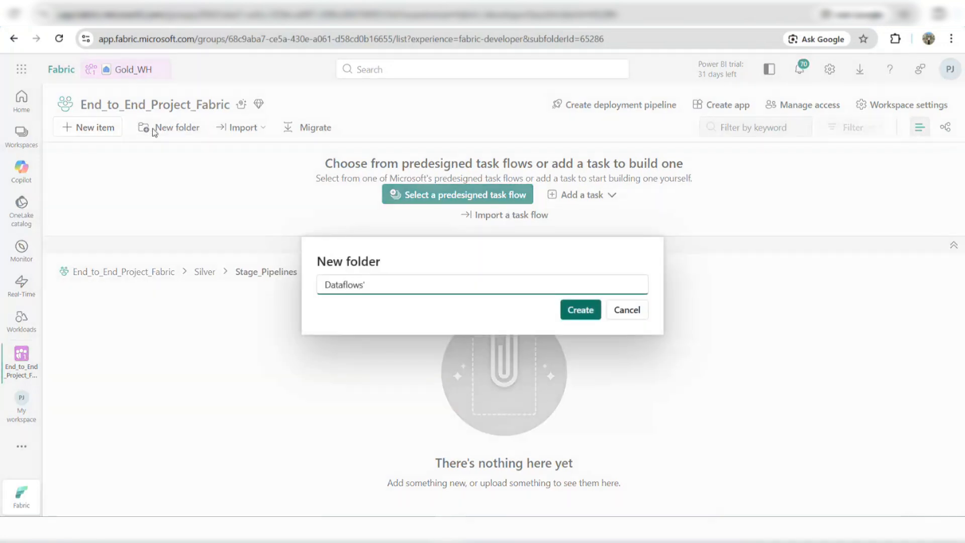
{"action": "key", "text": "Return"}
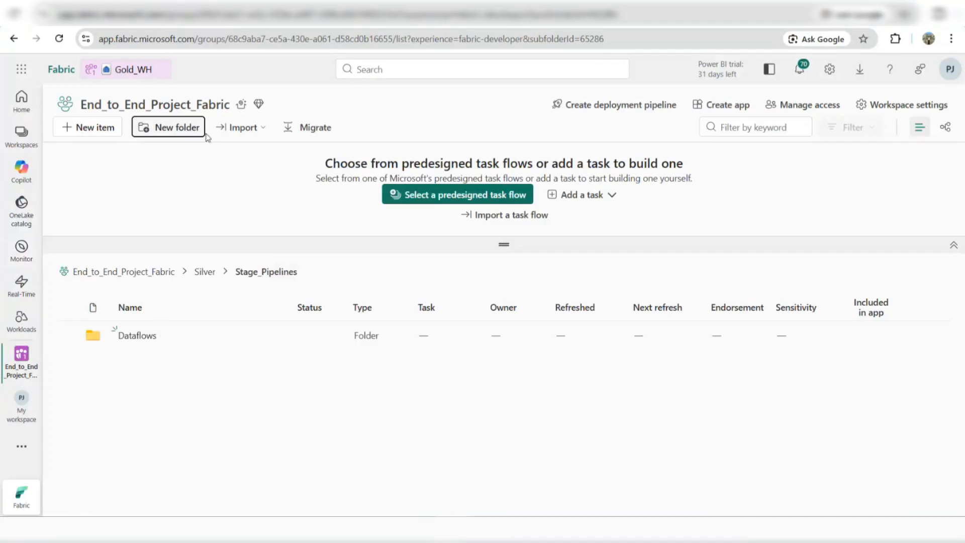
Create a second subfolder named Pipelines in Stage_Pipelines.
{"action": "left_click", "coordinate": [187, 134]}
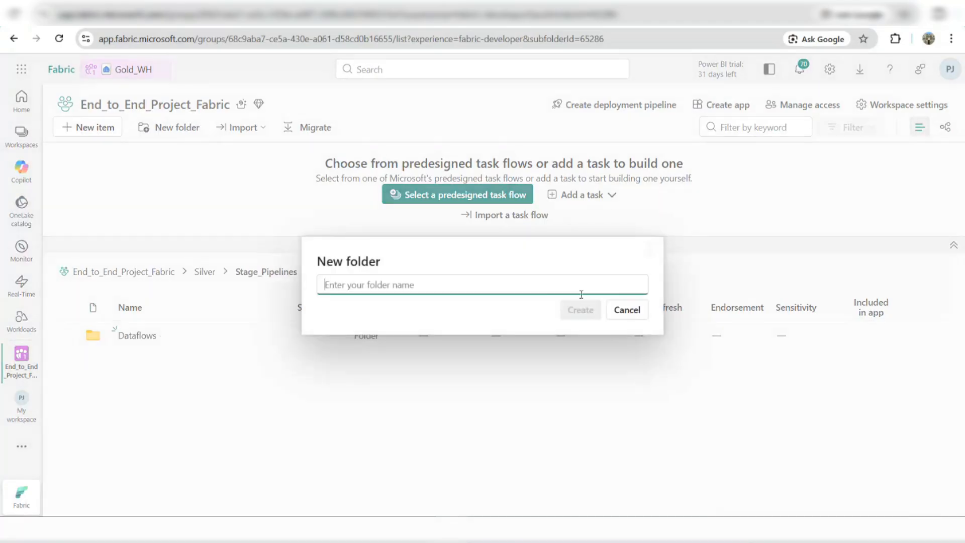
{"action": "type", "text": "Pipel"}
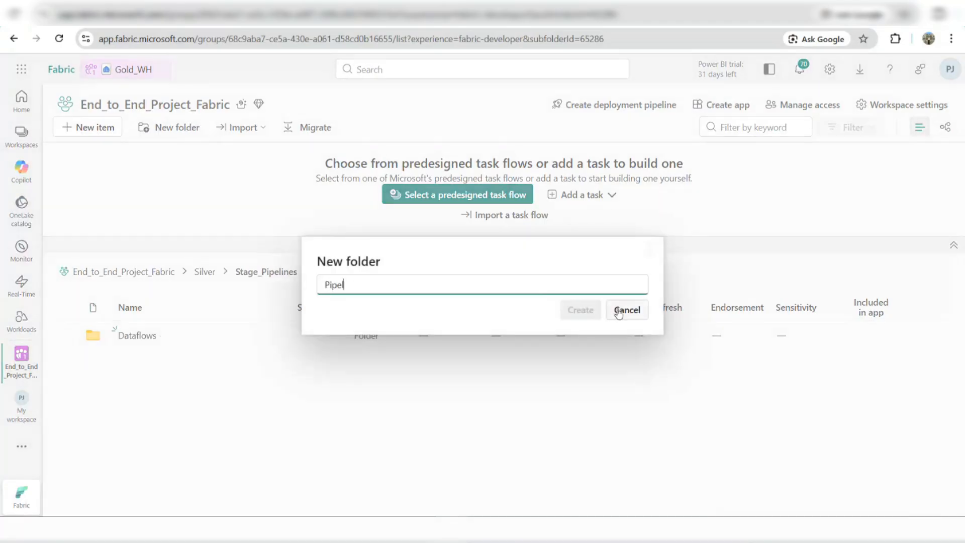
{"action": "type", "text": "ines"}
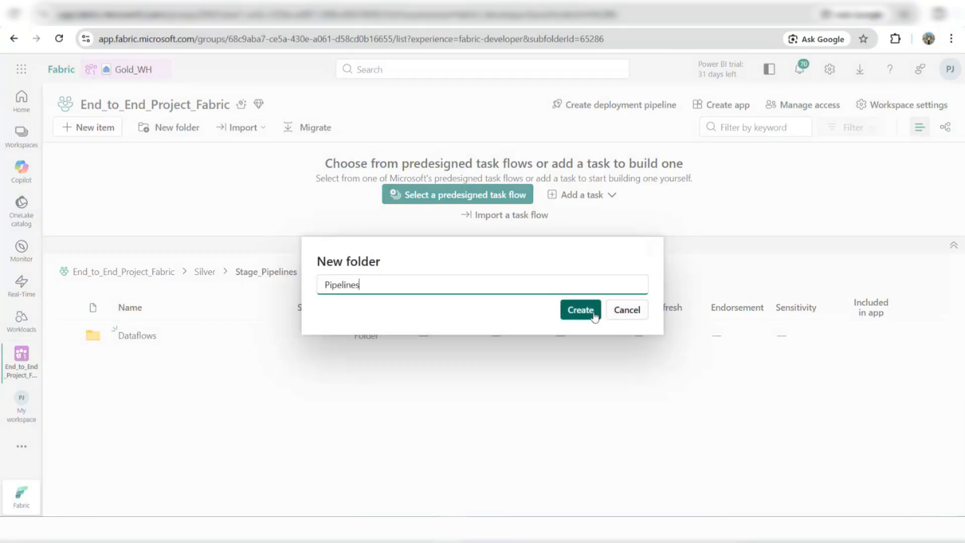
{"action": "left_click", "coordinate": [593, 311]}
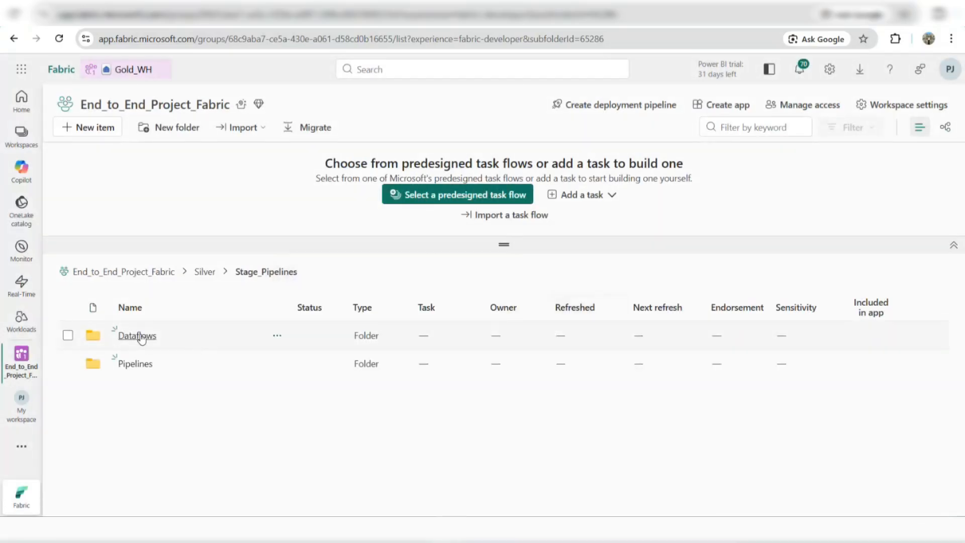
Create a Dataflow Gen2 named Customer_DF in the Dataflows folder and close the open Gold_WH item.
{"action": "left_click", "coordinate": [136, 341]}
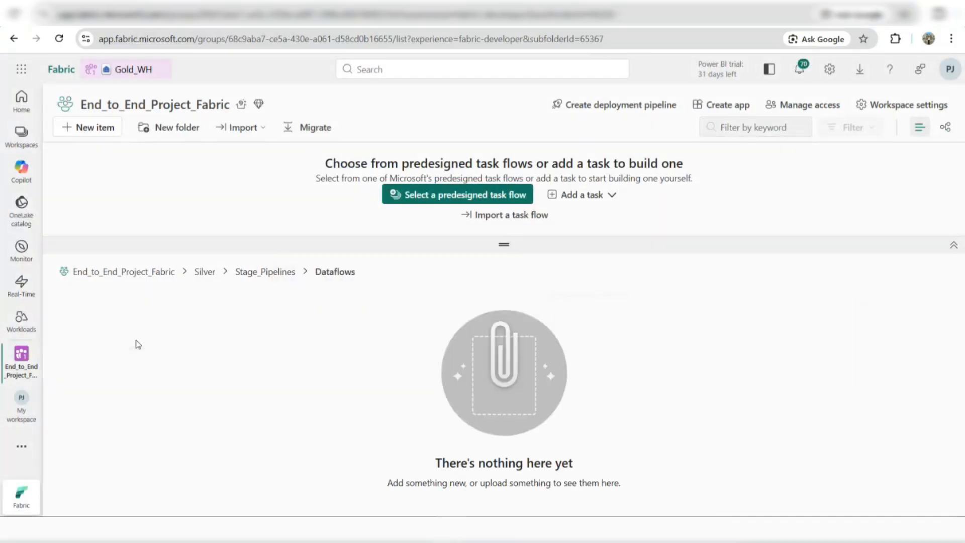
{"action": "left_click", "coordinate": [93, 131]}
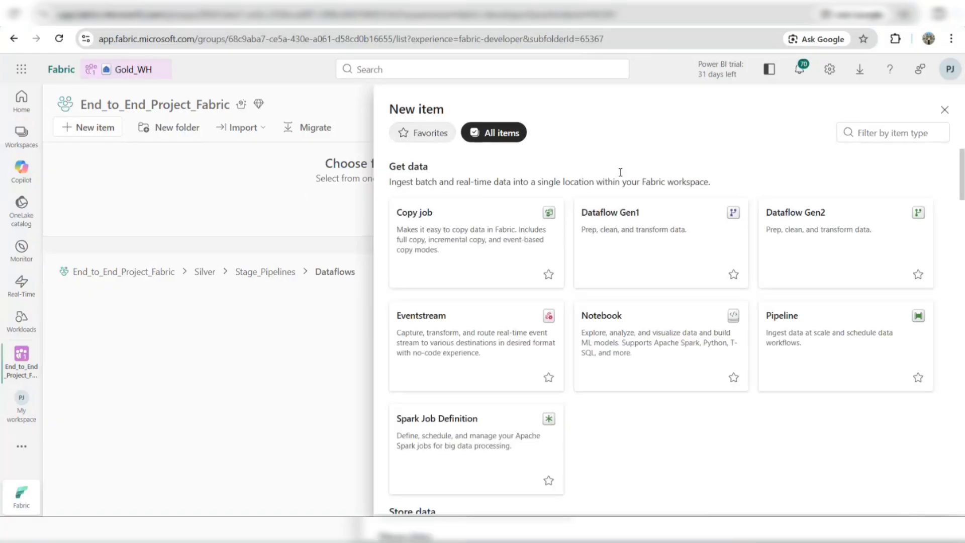
{"action": "left_click", "coordinate": [802, 238]}
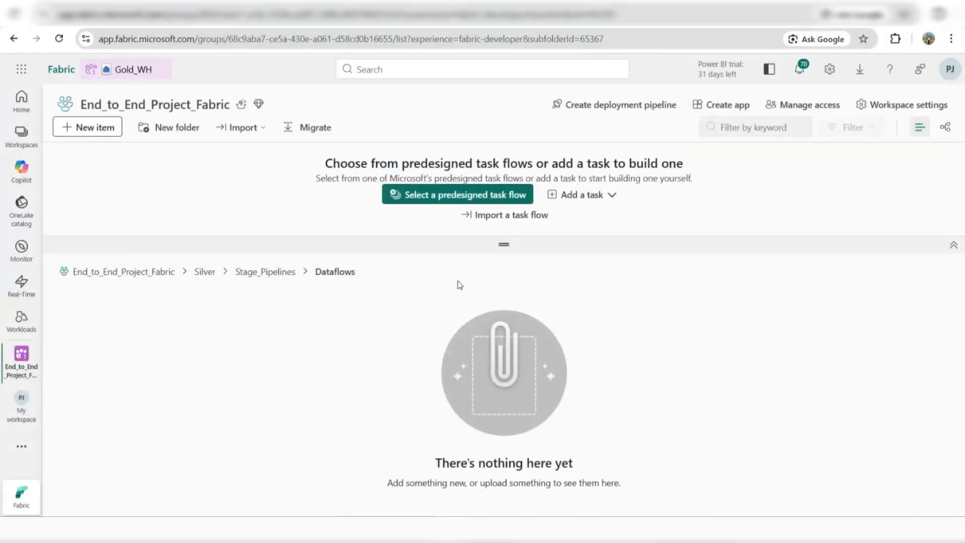
{"action": "key", "text": "ctrl+a"}
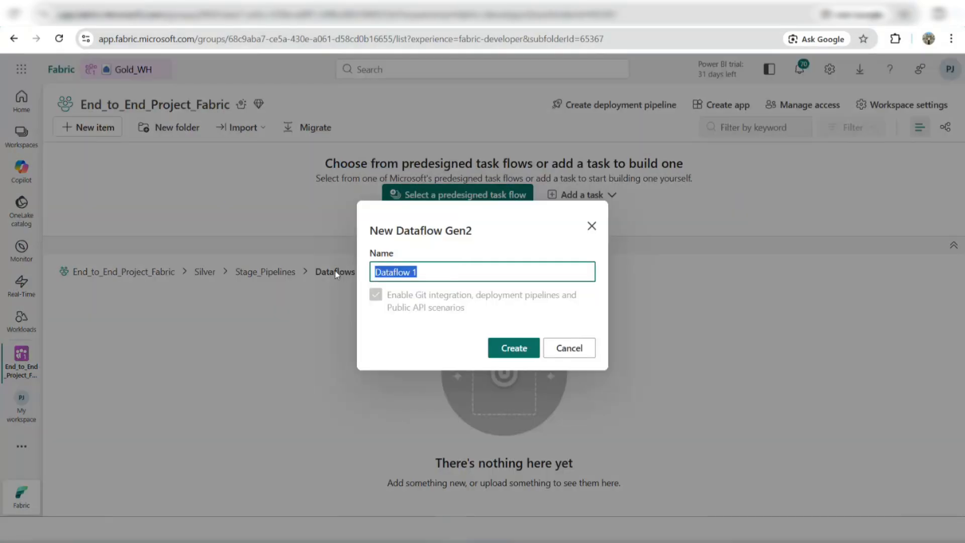
{"action": "type", "text": "Customer_DF"}
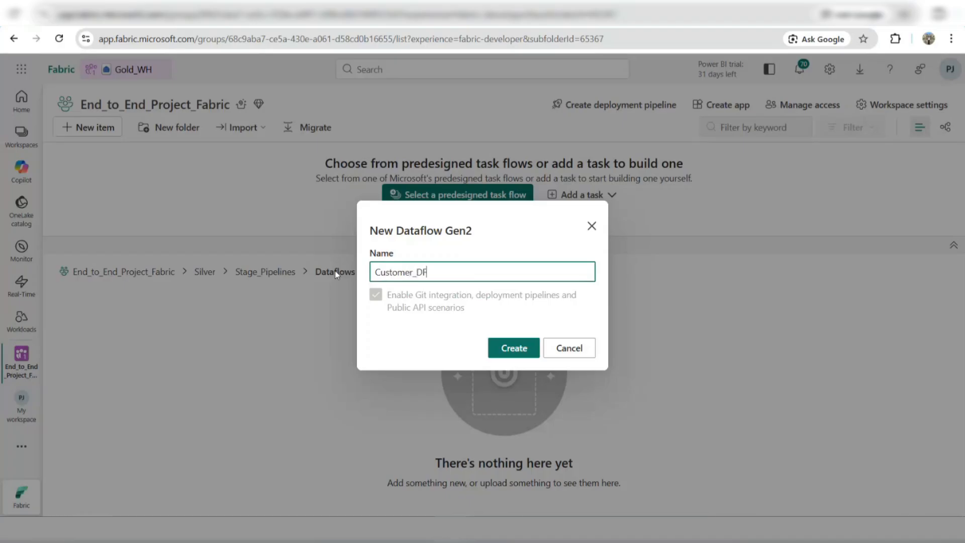
{"action": "key", "text": "Return"}
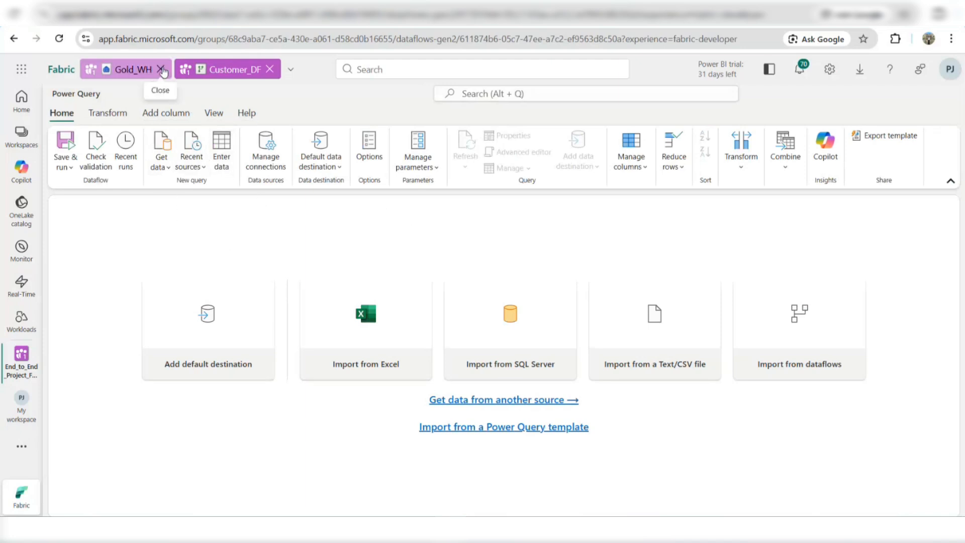
{"action": "left_click", "coordinate": [161, 69]}
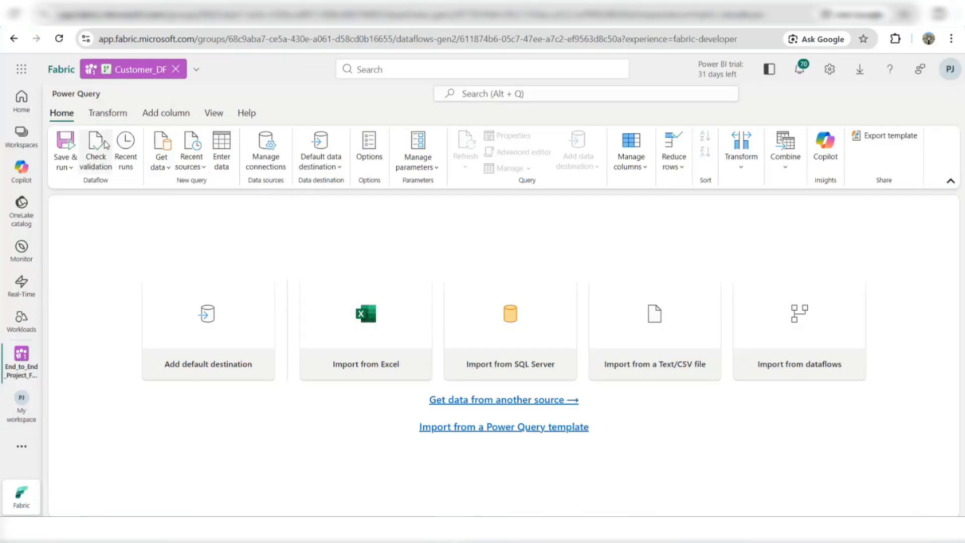
{"action": "left_click", "coordinate": [161, 168]}
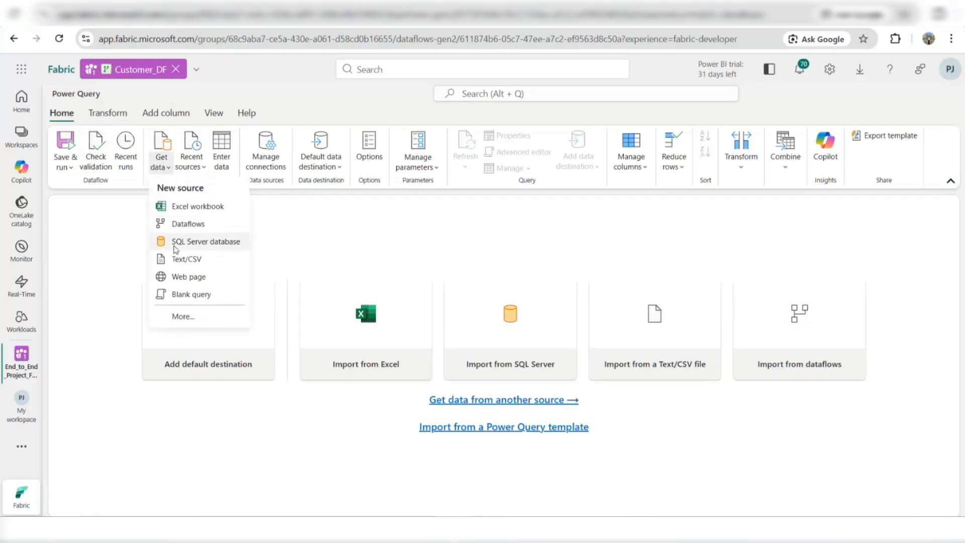
{"action": "left_click", "coordinate": [179, 317]}
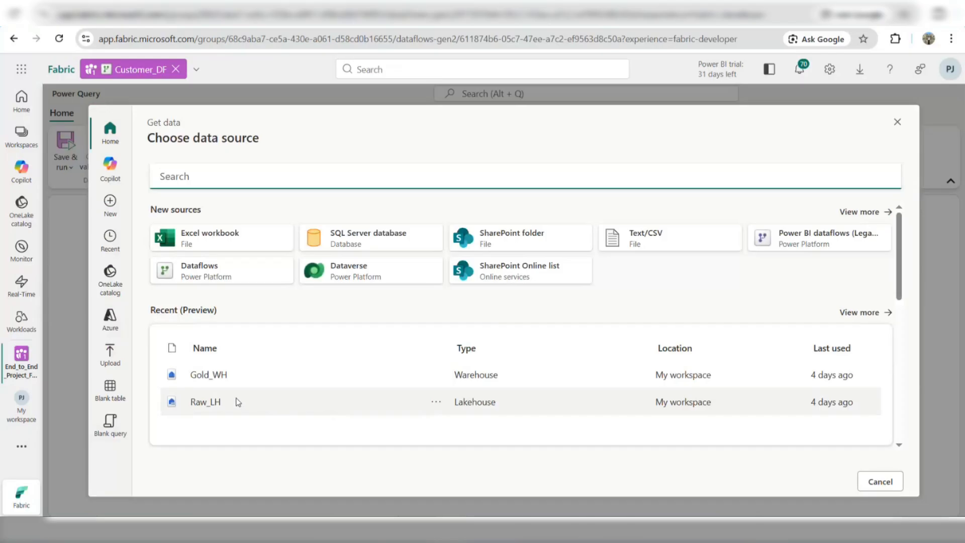
{"action": "left_click", "coordinate": [231, 400]}
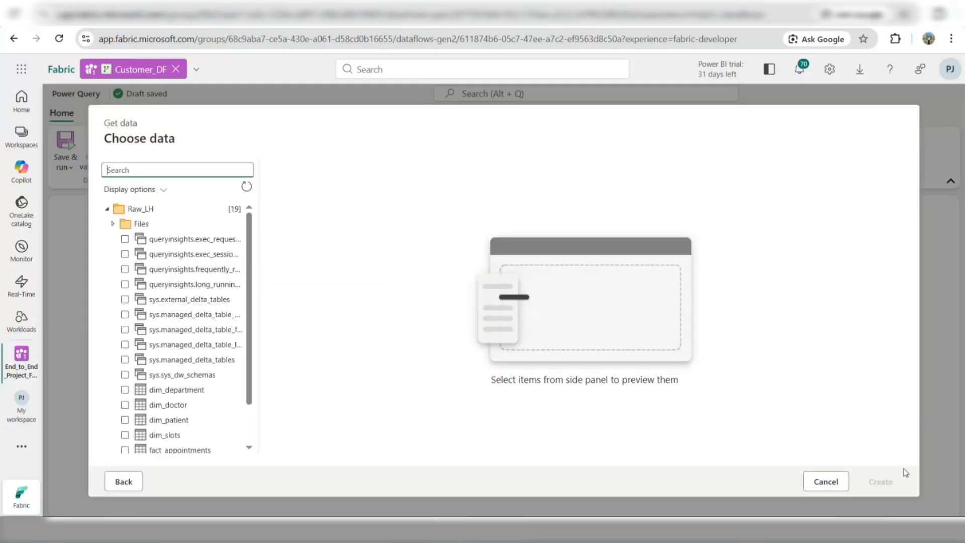
{"action": "left_click", "coordinate": [826, 481]}
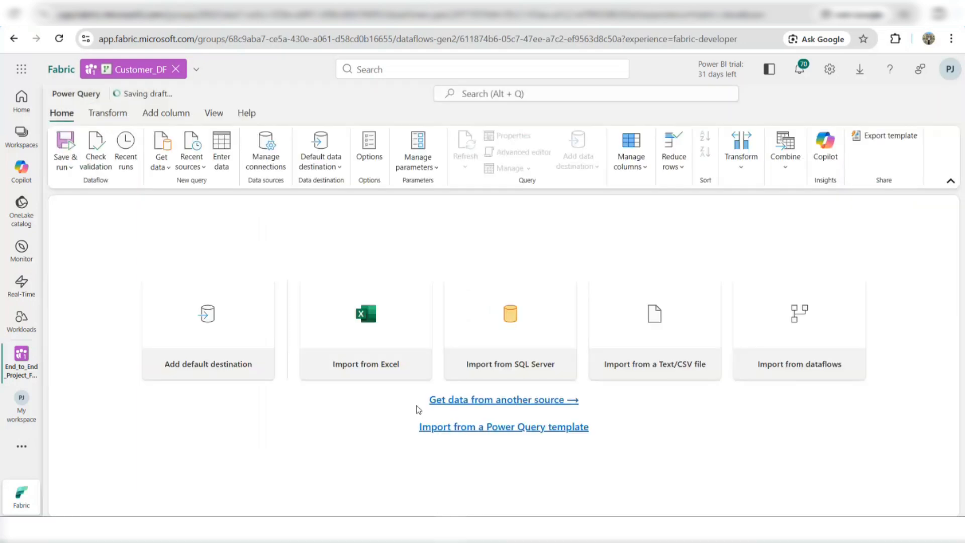
Load the Raw_orders table from the End_to_End_Project workspace's Raw_LH lakehouse into the dataflow, using the OneLake catalog.
{"action": "left_click", "coordinate": [169, 149]}
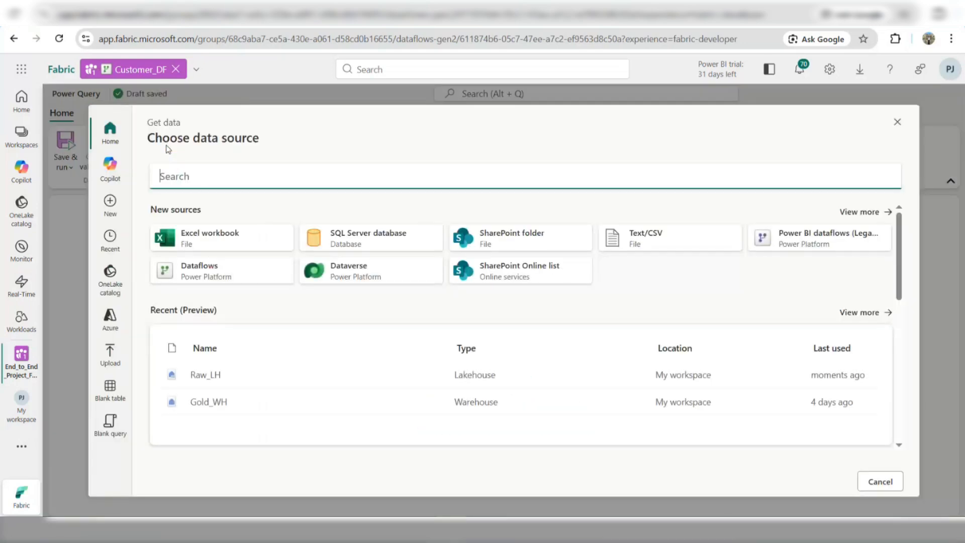
{"action": "scroll", "coordinate": [435, 394], "scroll_direction": "down", "scroll_amount": 5}
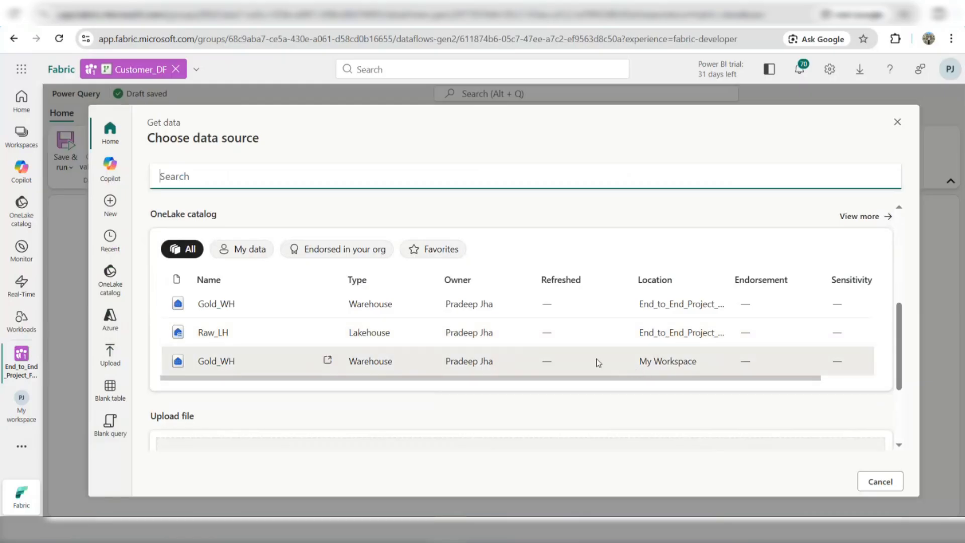
{"action": "left_click", "coordinate": [557, 334]}
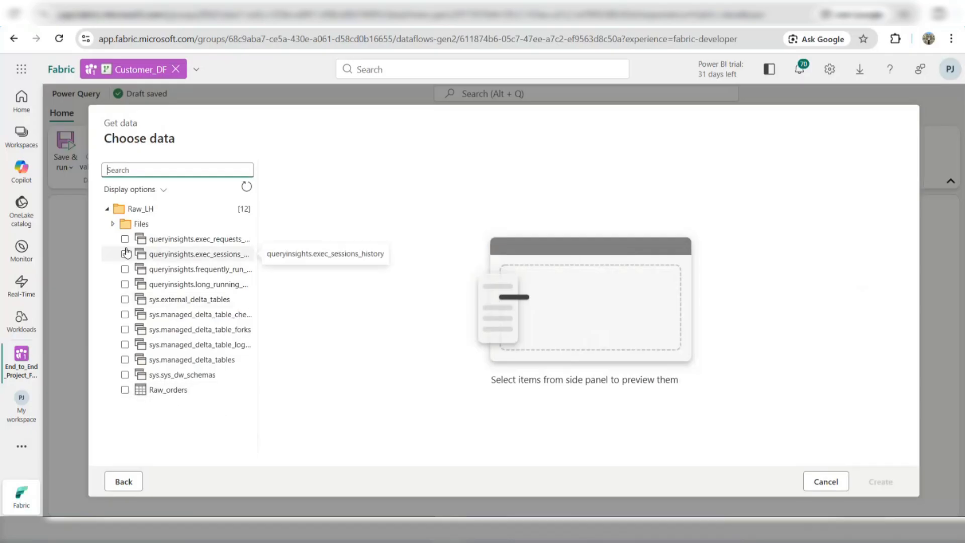
{"action": "left_click", "coordinate": [125, 390]}
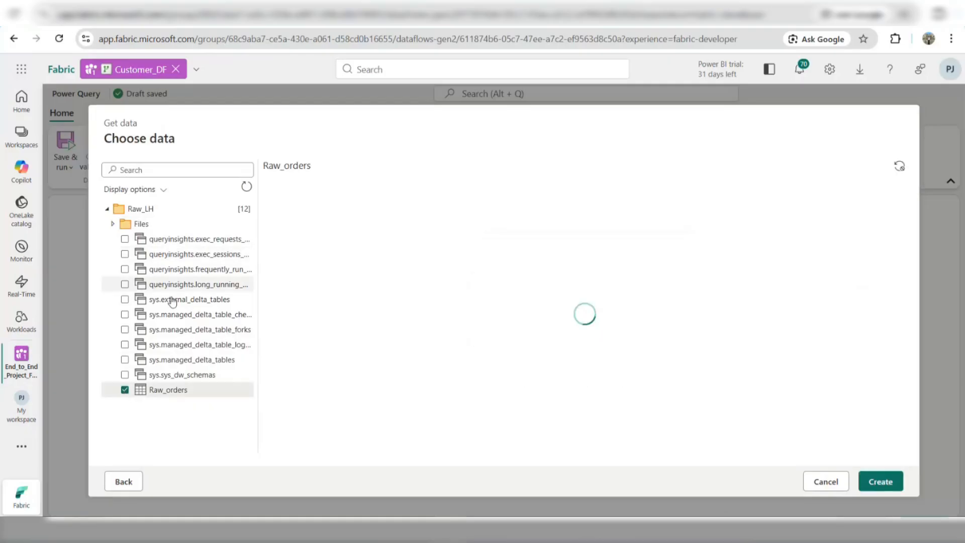
{"action": "left_click", "coordinate": [878, 483]}
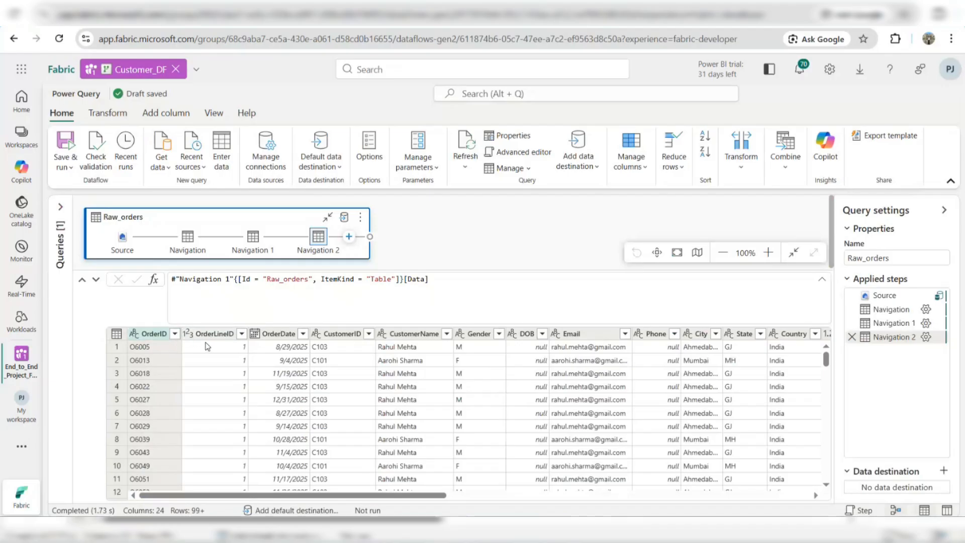
Rename the Raw_orders query as Customer_DS.
{"action": "double_click", "coordinate": [144, 221]}
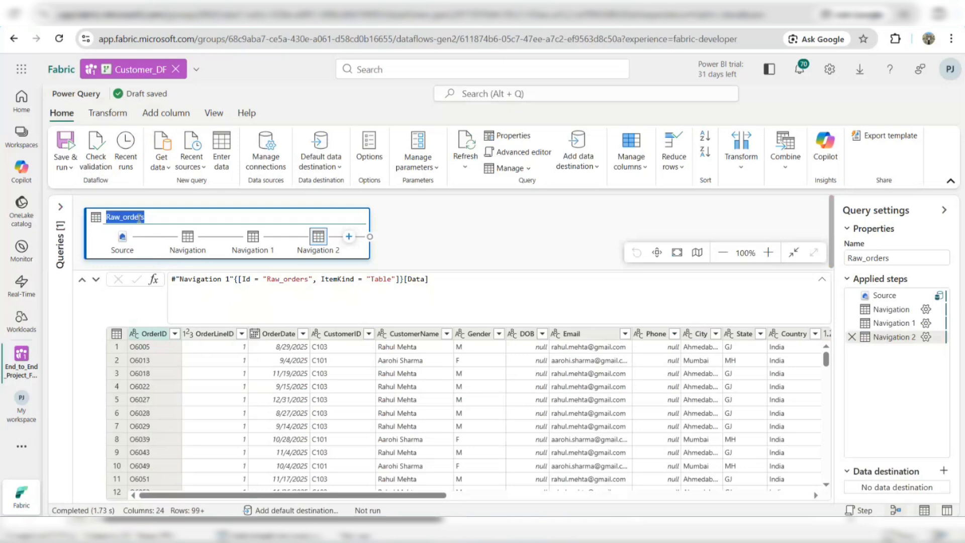
{"action": "type", "text": "Customer_DS"}
{"action": "key", "text": "Return"}
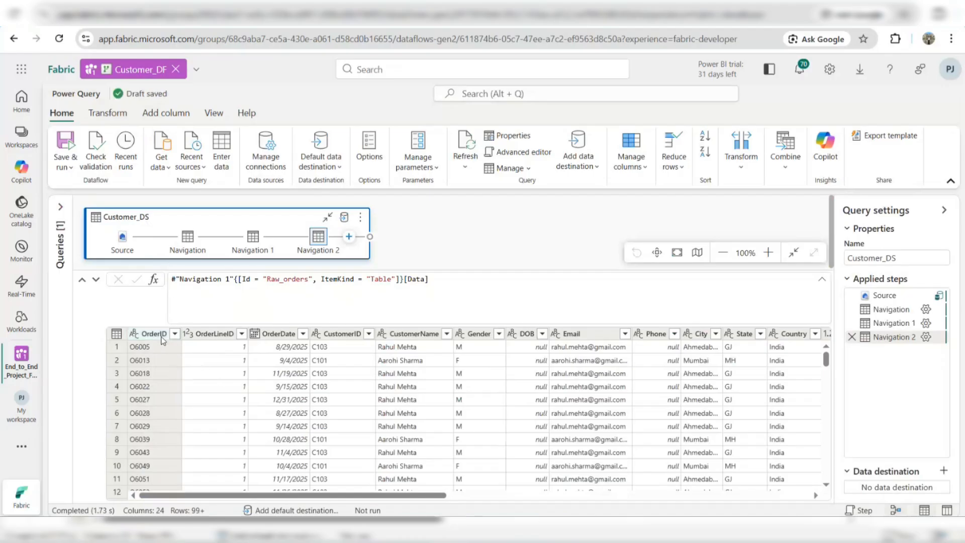
Remove OrderID, OrderLineID, OrderDate, ProductID, ProductName, Category, SubCategory, Brand, Quantity, UnitPrice, DiscountAmount, SalesChannel, PaymentMode and OrderStatus from the Customer_DS query.
{"action": "left_click", "coordinate": [159, 335]}
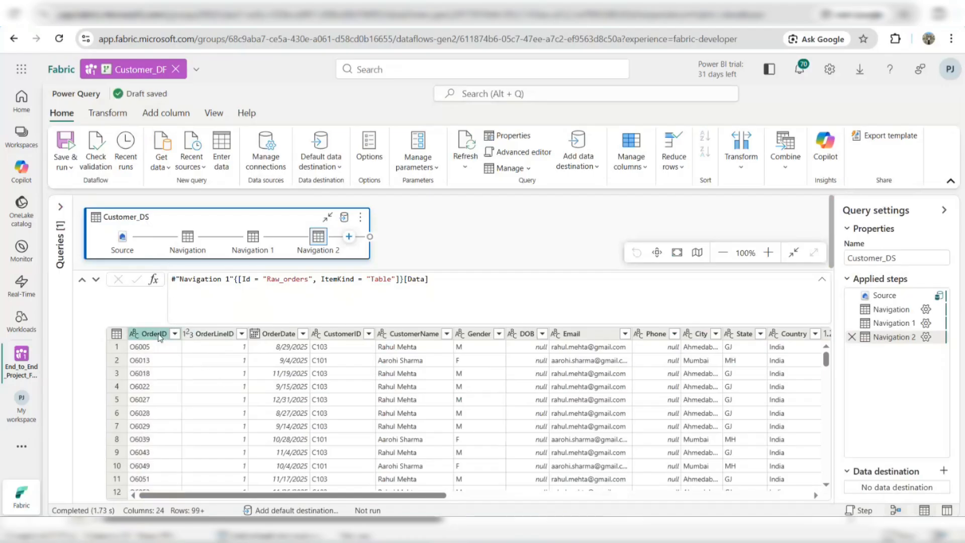
{"action": "left_click", "coordinate": [191, 335], "text": "ctrl"}
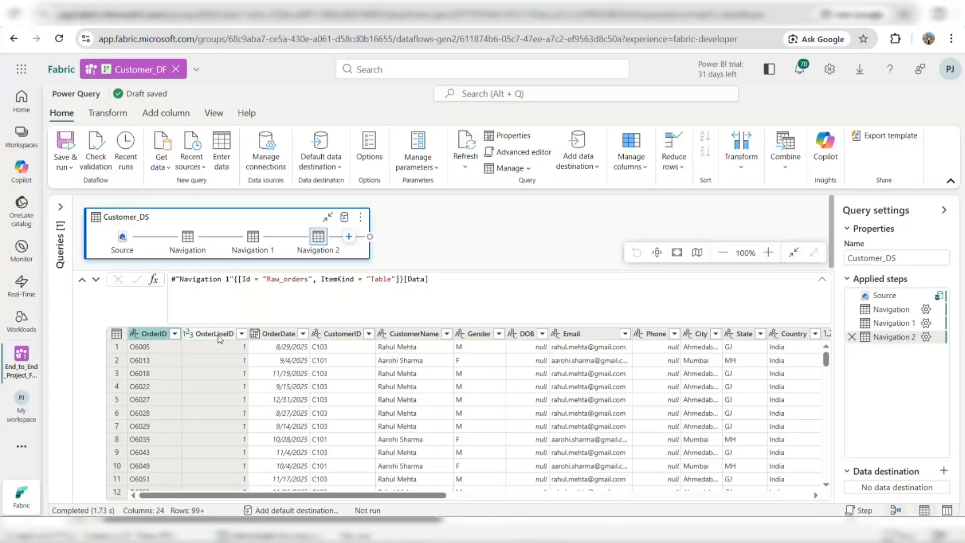
{"action": "left_click", "coordinate": [278, 334], "text": "ctrl"}
{"action": "scroll", "coordinate": [562, 364], "scroll_direction": "right", "scroll_amount": 5}
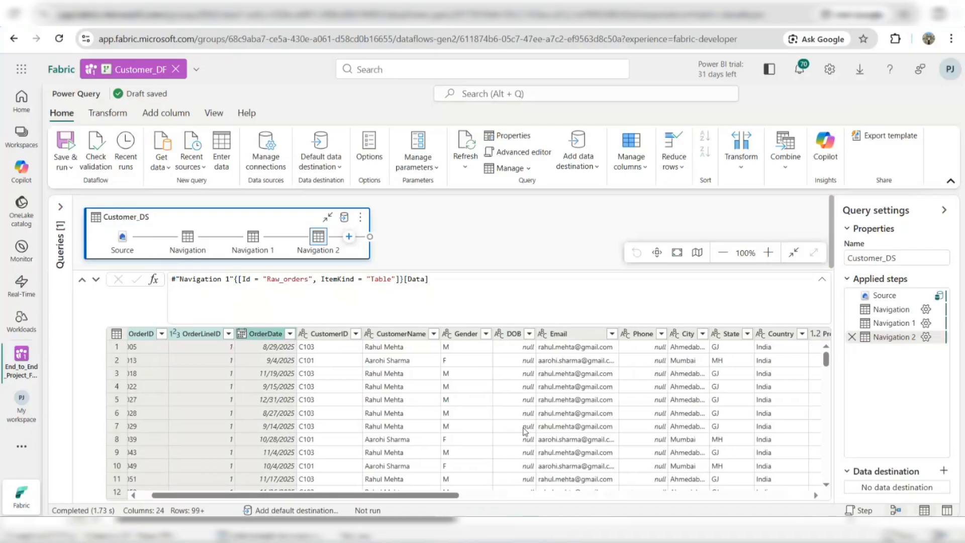
{"action": "scroll", "coordinate": [524, 432], "scroll_direction": "right", "scroll_amount": 5}
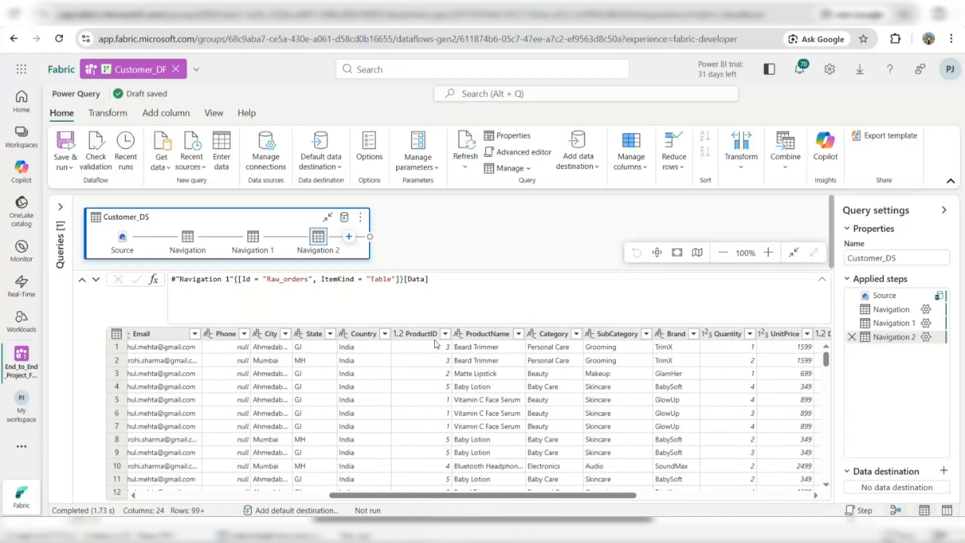
{"action": "left_click", "coordinate": [417, 334], "text": "ctrl"}
{"action": "left_click", "coordinate": [498, 335], "text": "ctrl"}
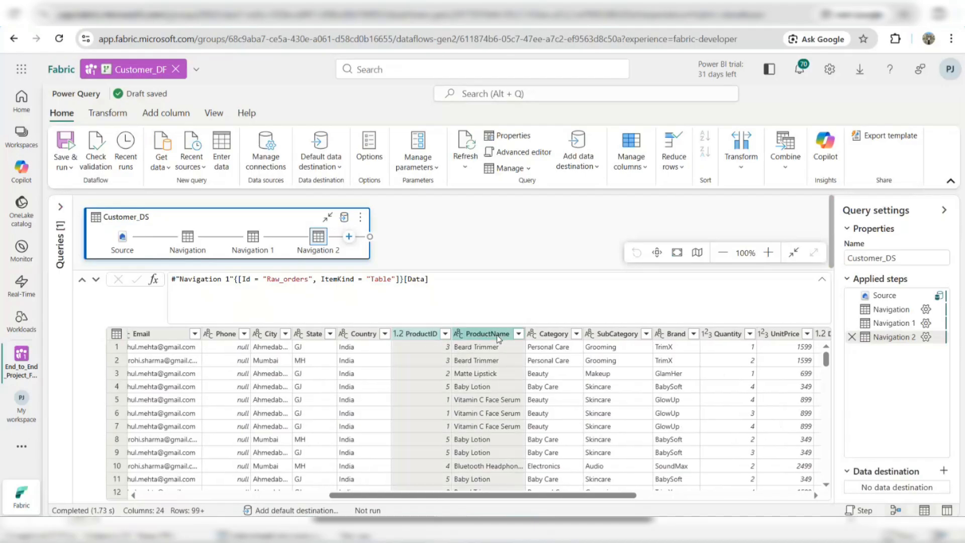
{"action": "left_click", "coordinate": [551, 335], "text": "ctrl"}
{"action": "scroll", "coordinate": [551, 336], "scroll_direction": "right", "scroll_amount": 2}
{"action": "left_click", "coordinate": [539, 336], "text": "ctrl"}
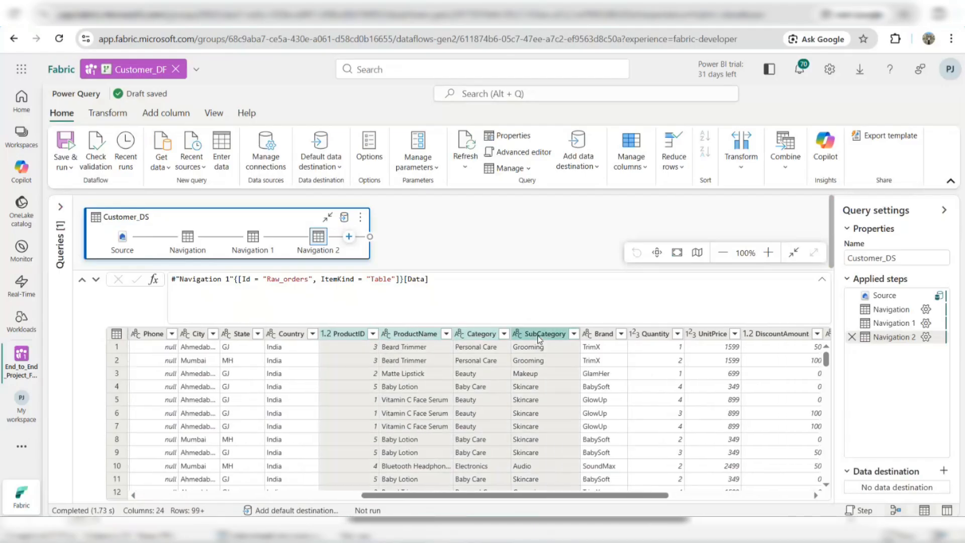
{"action": "left_click", "coordinate": [606, 337], "text": "ctrl"}
{"action": "left_click", "coordinate": [658, 335], "text": "ctrl"}
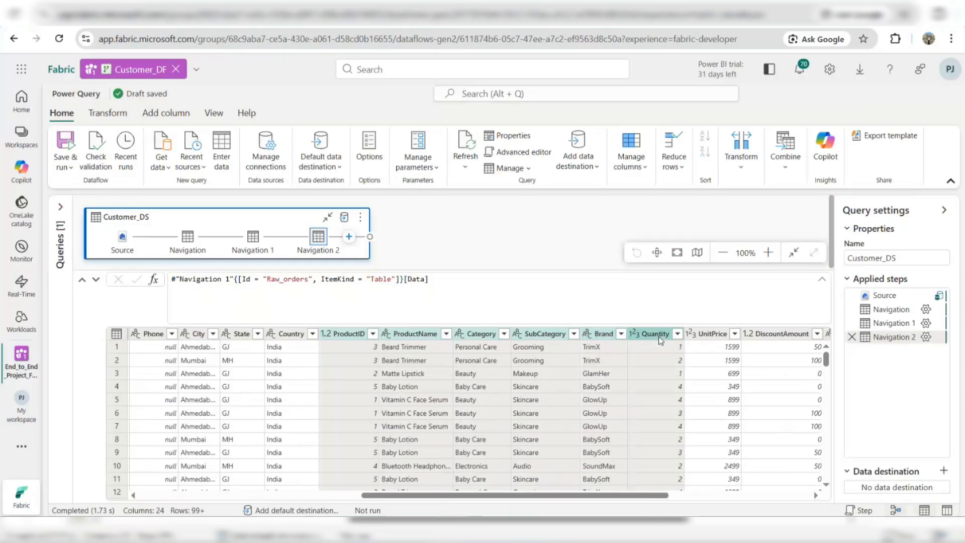
{"action": "left_click", "coordinate": [704, 335], "text": "ctrl"}
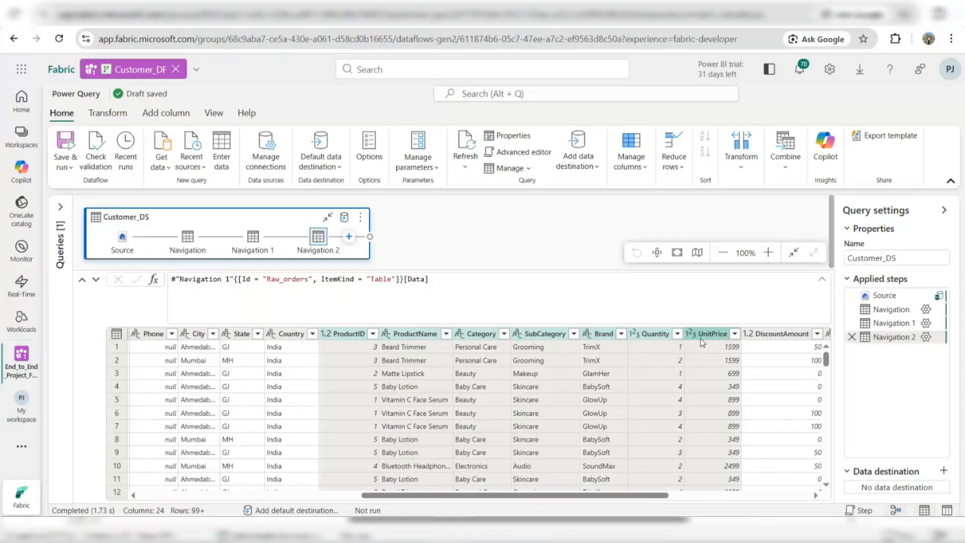
{"action": "scroll", "coordinate": [689, 362], "scroll_direction": "right", "scroll_amount": 4}
{"action": "left_click", "coordinate": [608, 336], "text": "ctrl"}
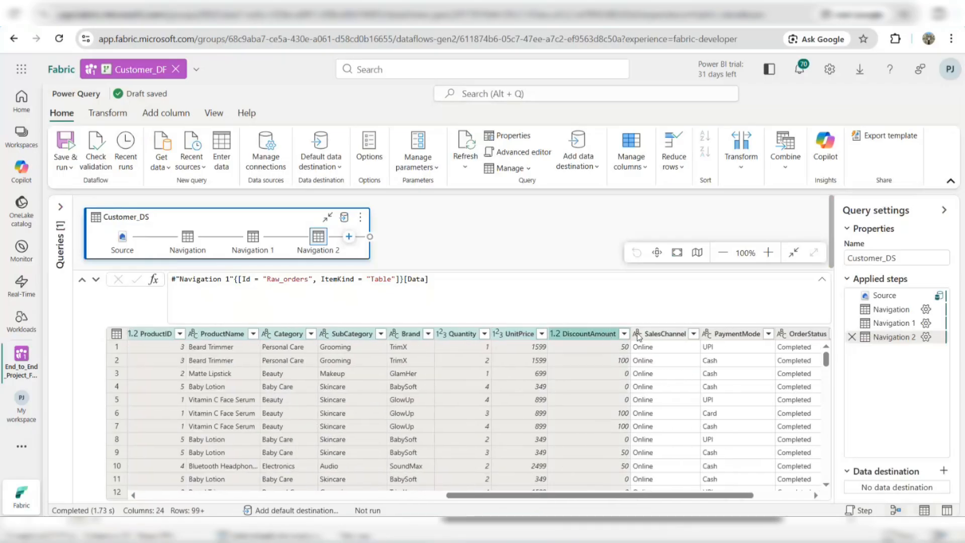
{"action": "left_click", "coordinate": [666, 335], "text": "ctrl"}
{"action": "scroll", "coordinate": [744, 367], "scroll_direction": "right", "scroll_amount": 3}
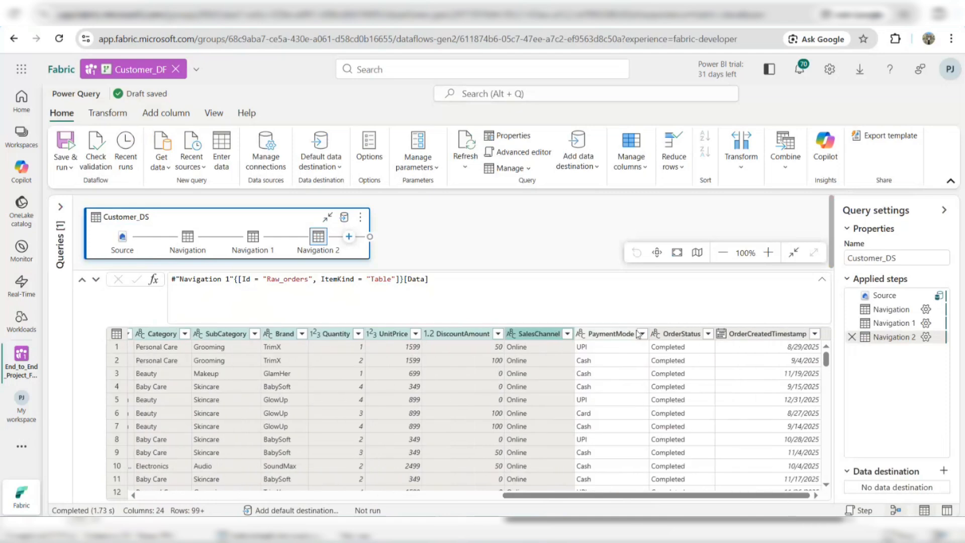
{"action": "left_click", "coordinate": [621, 335], "text": "ctrl"}
{"action": "left_click", "coordinate": [671, 336], "text": "ctrl"}
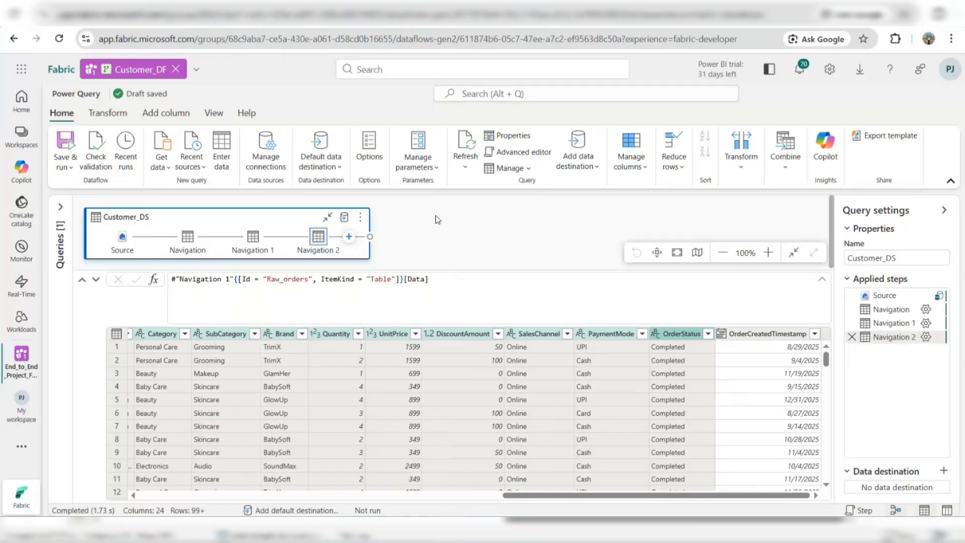
{"action": "left_click", "coordinate": [119, 114]}
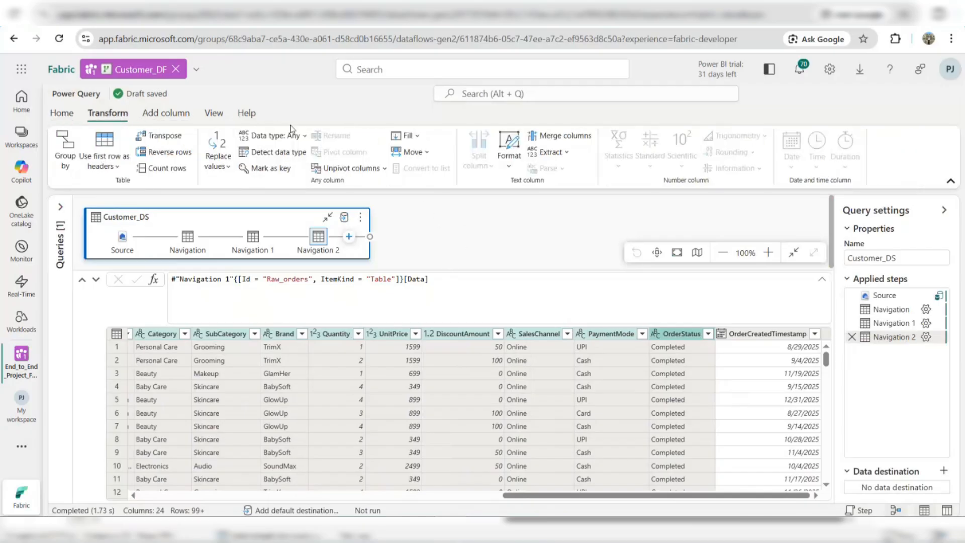
{"action": "left_click", "coordinate": [70, 114]}
{"action": "right_click", "coordinate": [545, 335]}
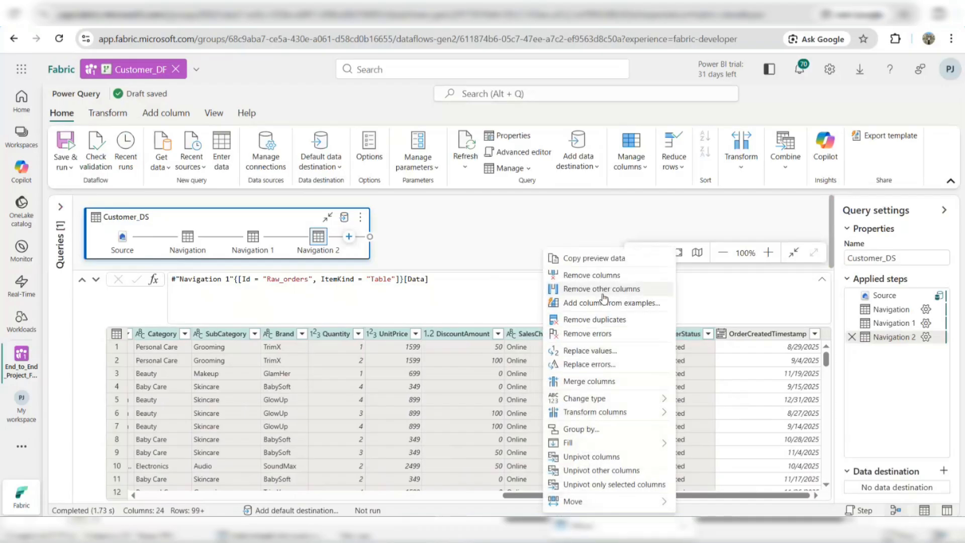
{"action": "left_click", "coordinate": [593, 276]}
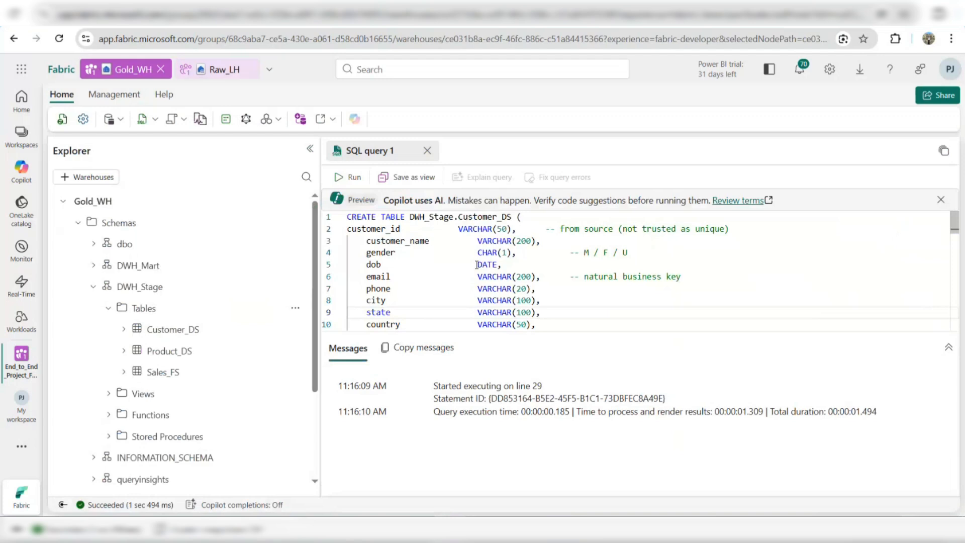
Review the column definitions in the CREATE TABLE script for DWH_Stage.Customer_DS in Gold_WH and return to the Customer_DF dataflow.
{"action": "scroll", "coordinate": [478, 281], "scroll_direction": "down", "scroll_amount": 1}
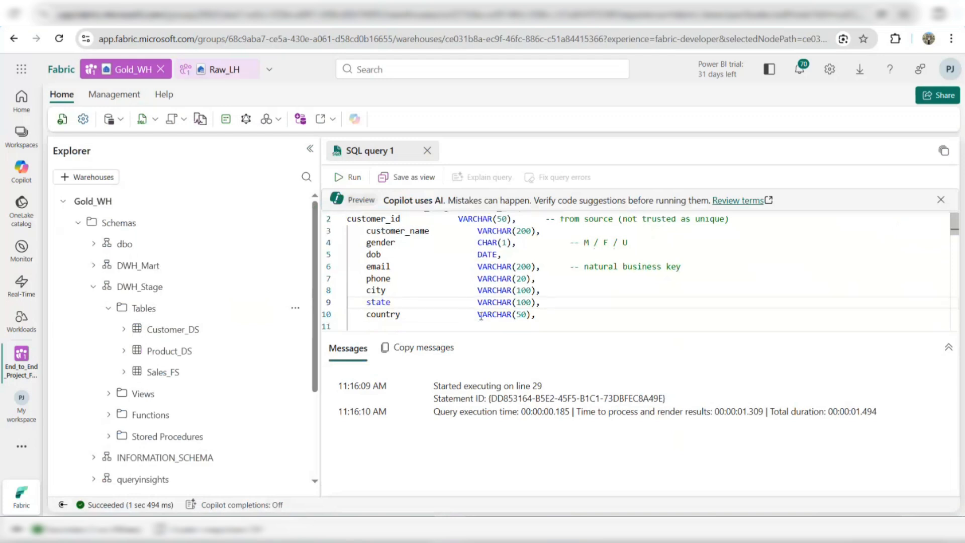
{"action": "scroll", "coordinate": [481, 316], "scroll_direction": "up", "scroll_amount": 1}
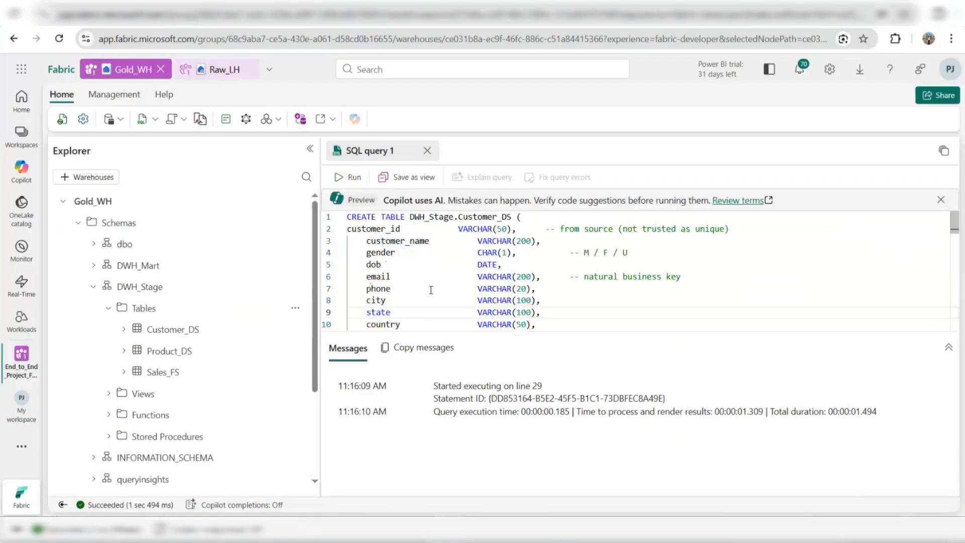
{"action": "scroll", "coordinate": [445, 299], "scroll_direction": "down", "scroll_amount": 1}
{"action": "scroll", "coordinate": [447, 296], "scroll_direction": "down", "scroll_amount": 1}
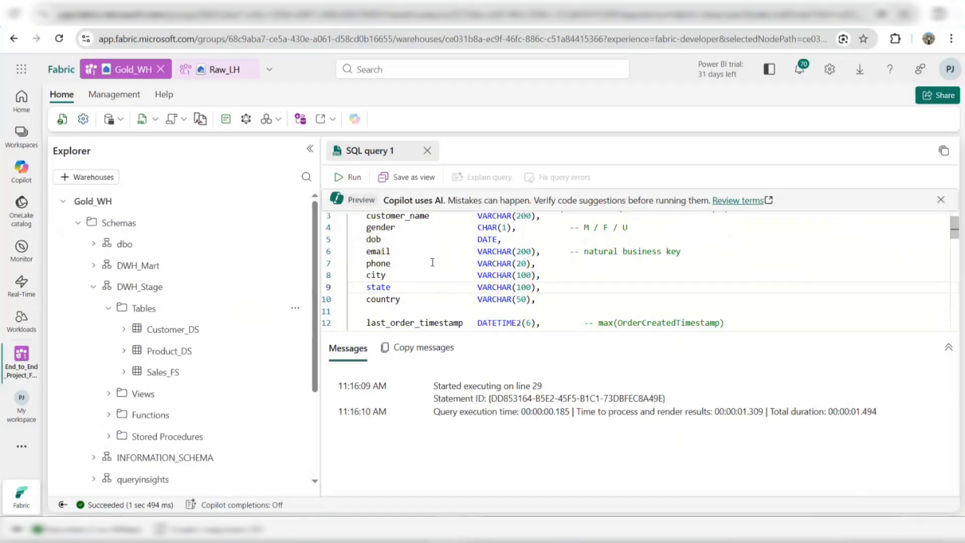
{"action": "scroll", "coordinate": [437, 320], "scroll_direction": "down", "scroll_amount": 1}
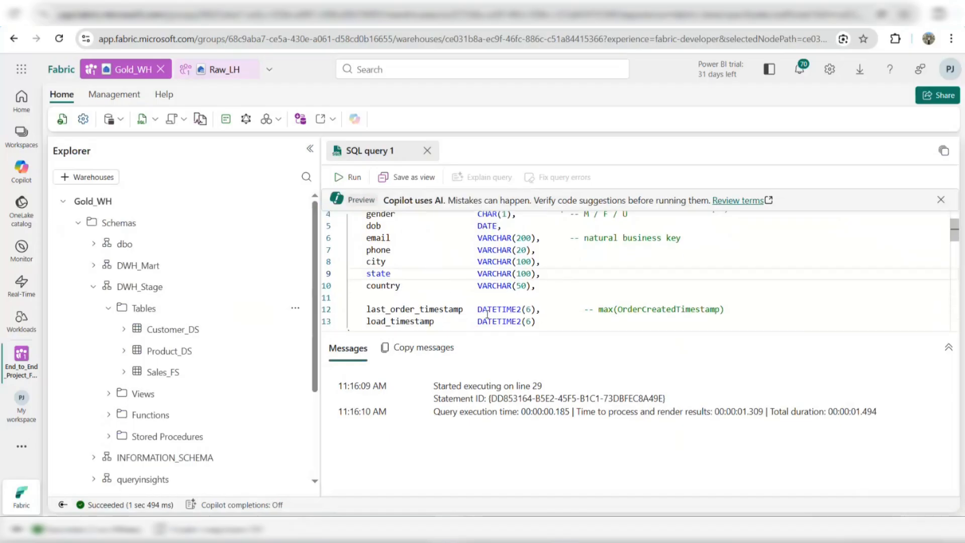
{"action": "scroll", "coordinate": [487, 315], "scroll_direction": "down", "scroll_amount": 1}
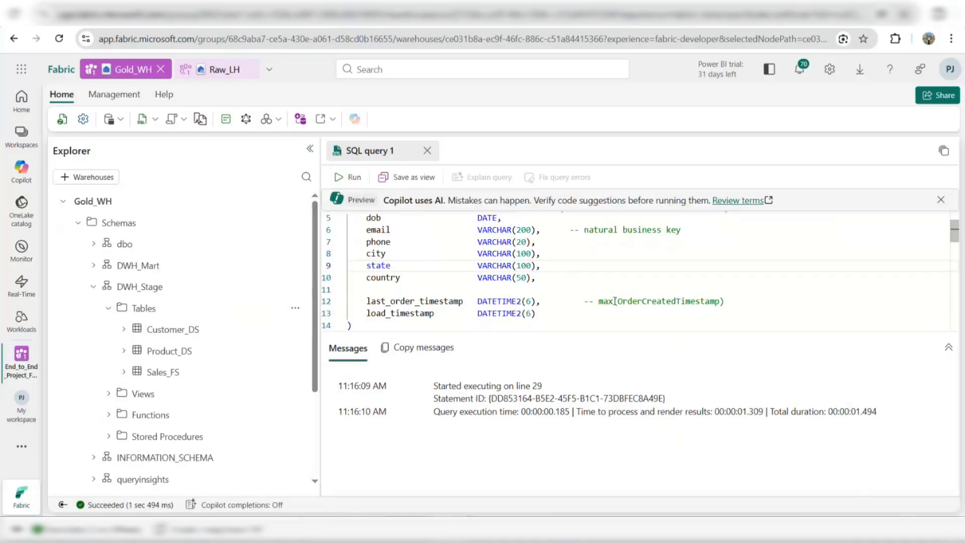
{"action": "key", "text": "alt+Tab"}
{"action": "key", "text": "alt+Tab"}
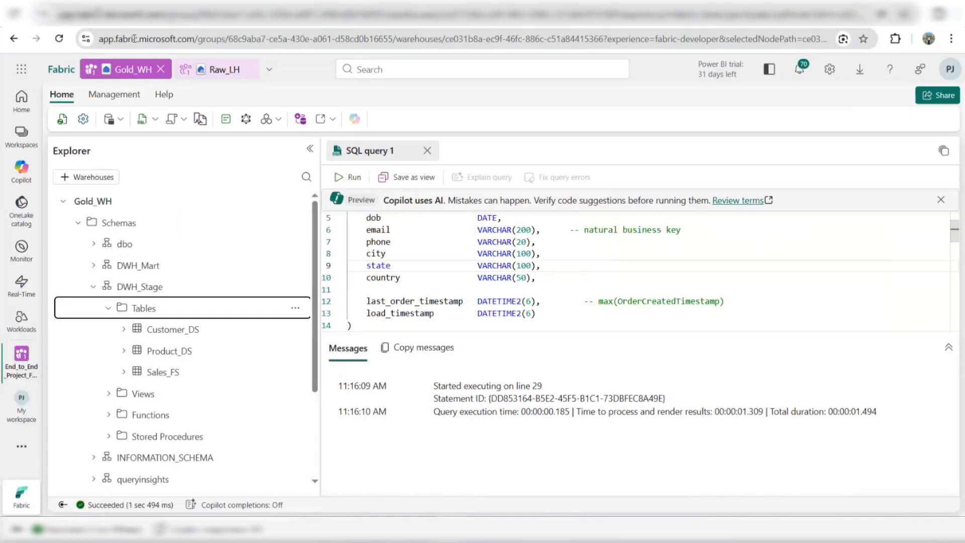
{"action": "left_click", "coordinate": [112, 24]}
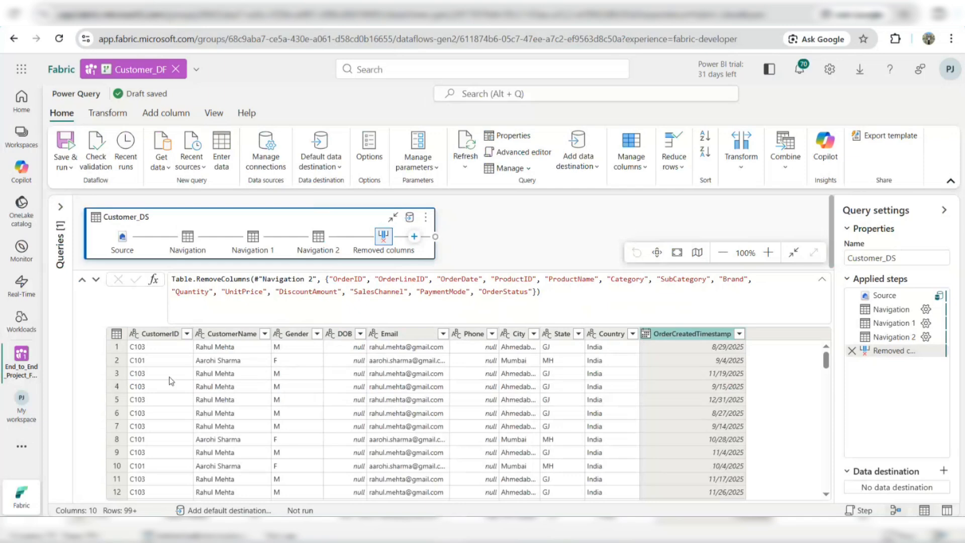
Widen the Email column and try removing duplicate rows based on Email.
{"action": "left_click", "coordinate": [145, 335]}
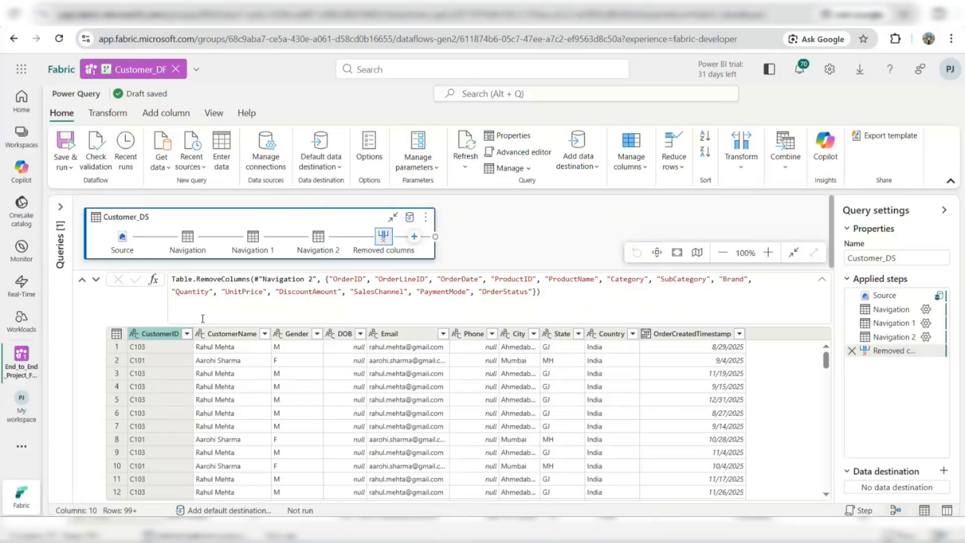
{"action": "left_click", "coordinate": [230, 336]}
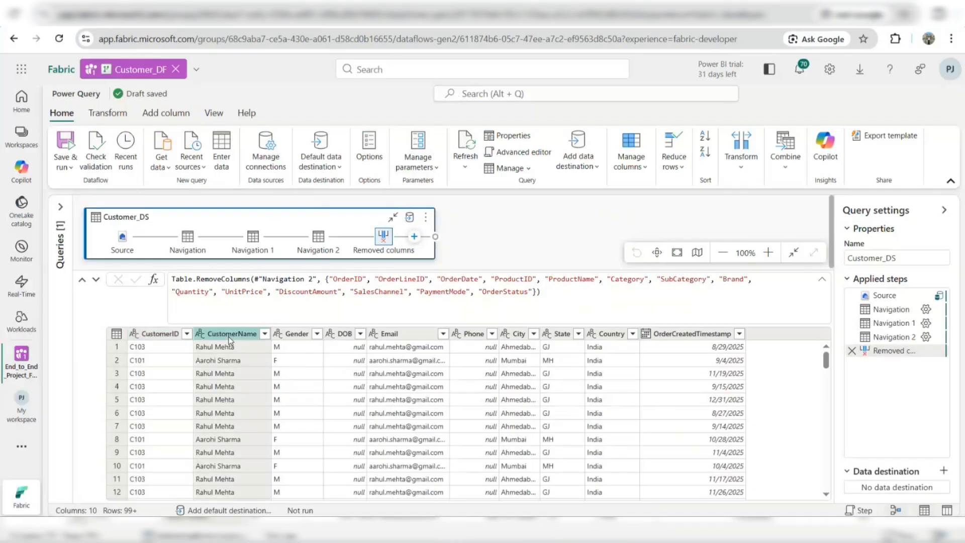
{"action": "left_click", "coordinate": [397, 333]}
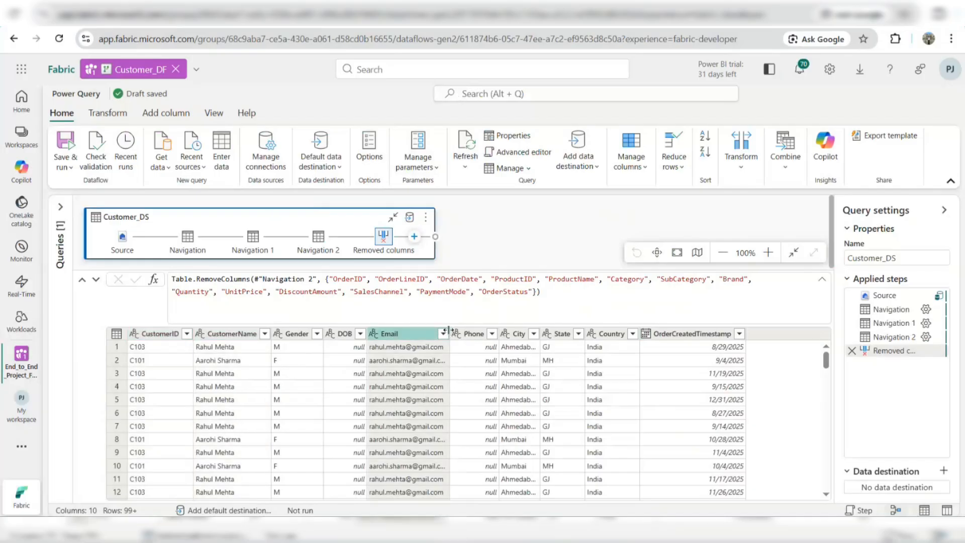
{"action": "left_click_drag", "start_coordinate": [449, 330], "coordinate": [475, 331]}
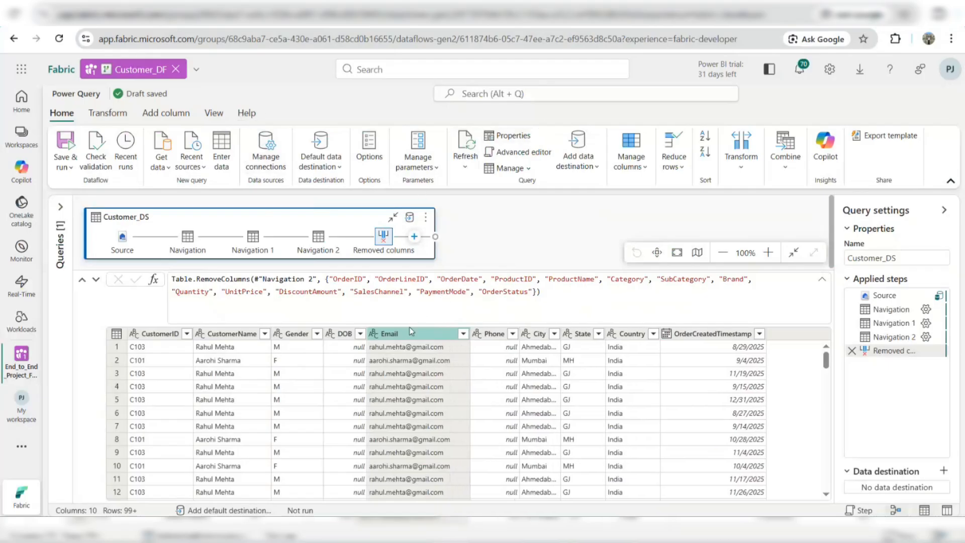
{"action": "right_click", "coordinate": [439, 334]}
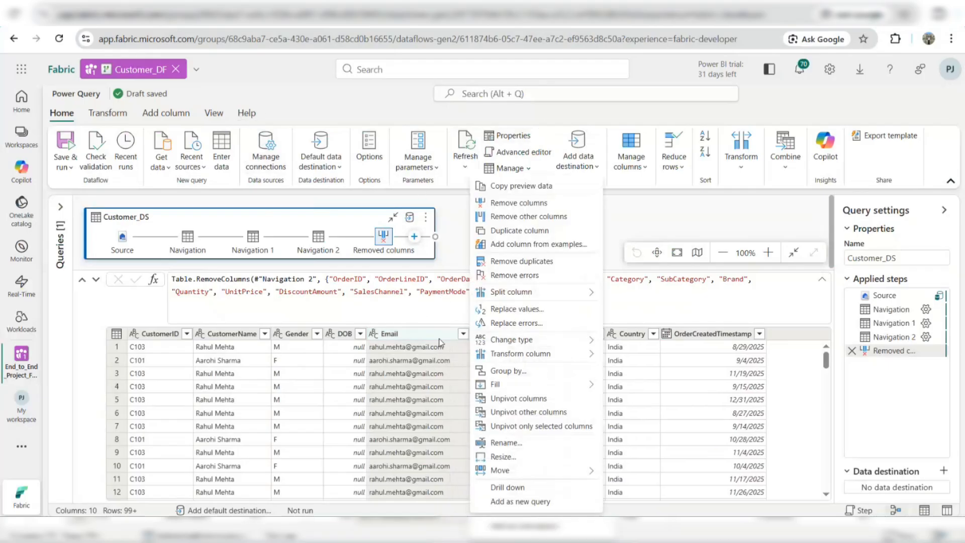
{"action": "left_click", "coordinate": [540, 274]}
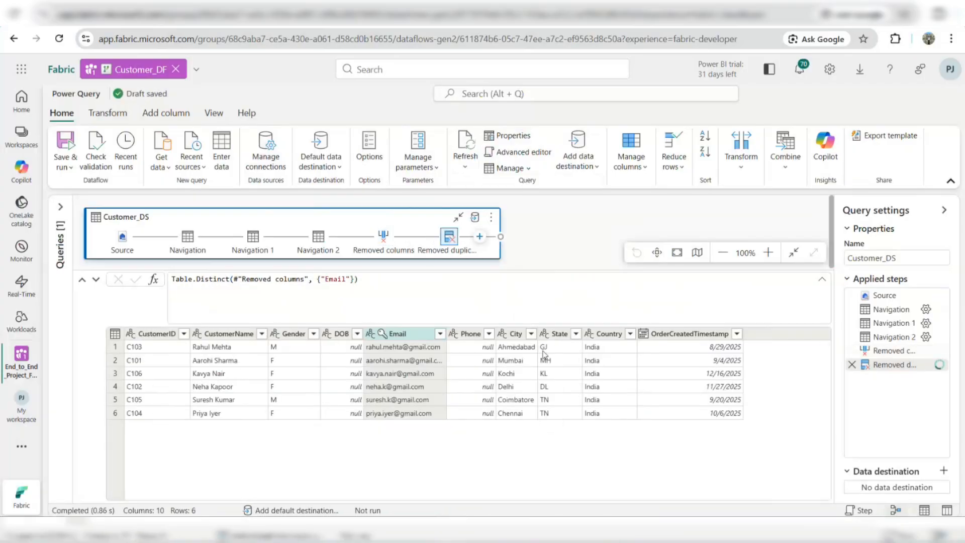
Try sorting the rows by CustomerID in ascending order, and delete the Sorted rows and Removed duplicates steps.
{"action": "left_click", "coordinate": [149, 336]}
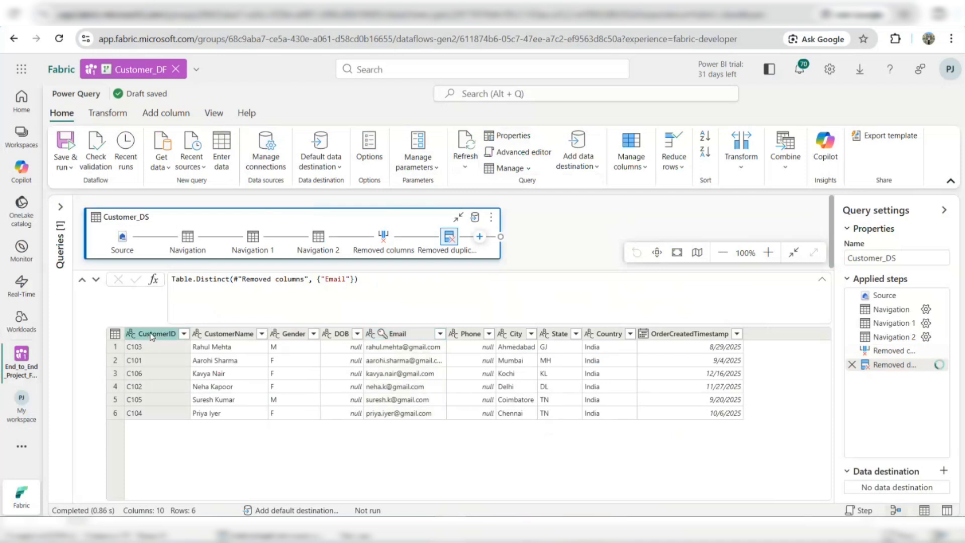
{"action": "left_click", "coordinate": [184, 334]}
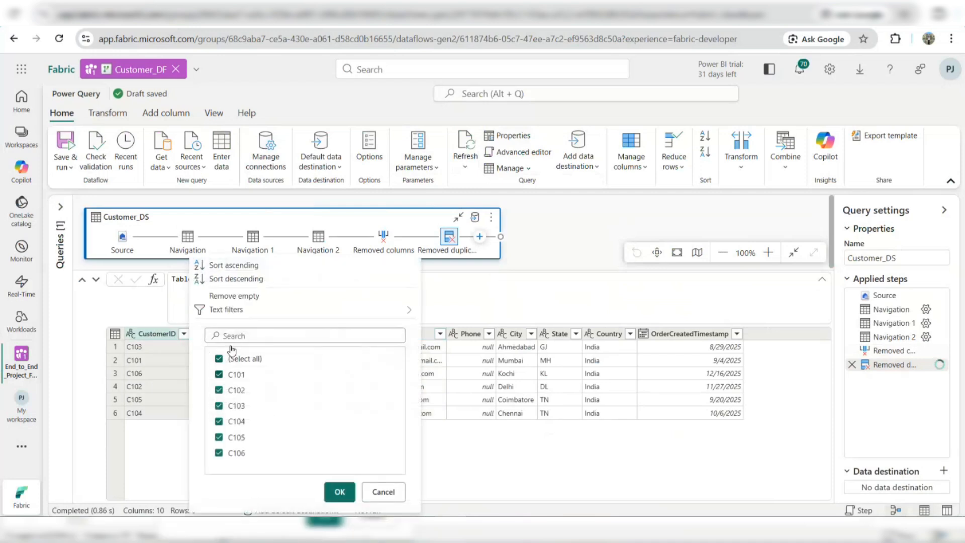
{"action": "left_click", "coordinate": [230, 269]}
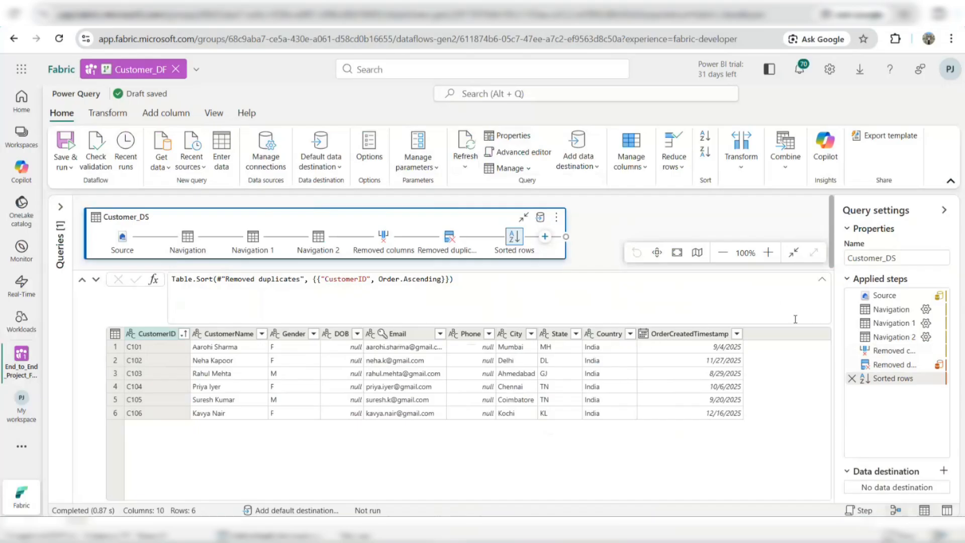
{"action": "left_click", "coordinate": [850, 380]}
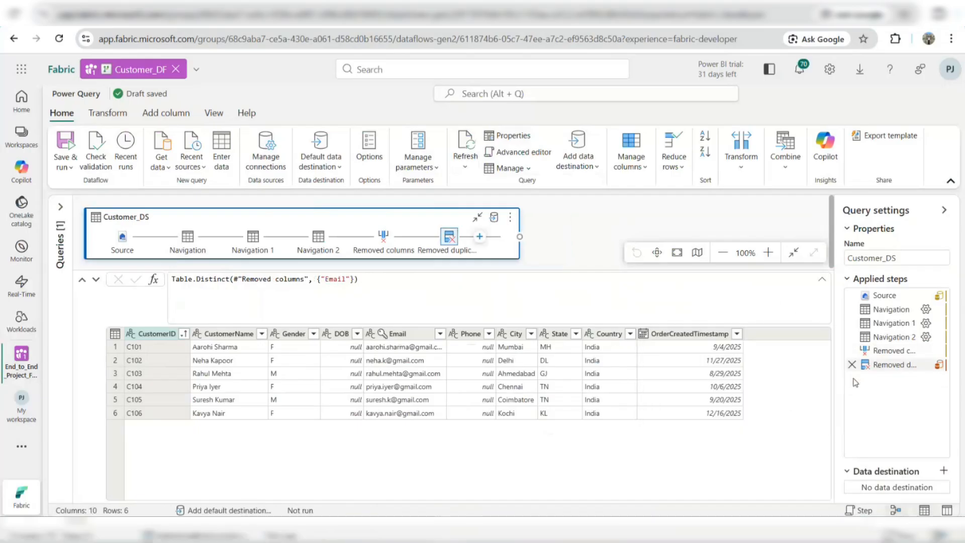
{"action": "left_click", "coordinate": [853, 365]}
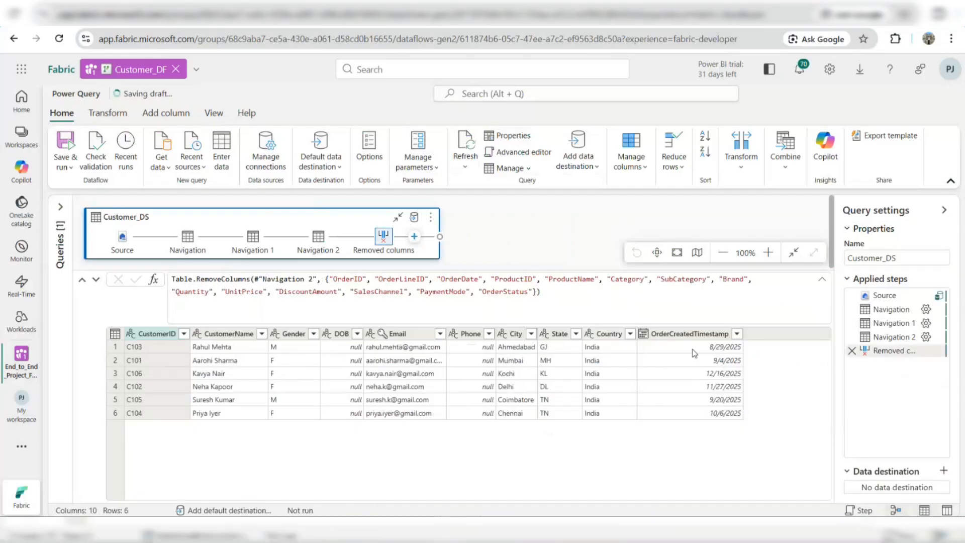
Copy the last_order_timestamp column name from the Customer_DS script in Gold_WH.
{"action": "left_click", "coordinate": [685, 335]}
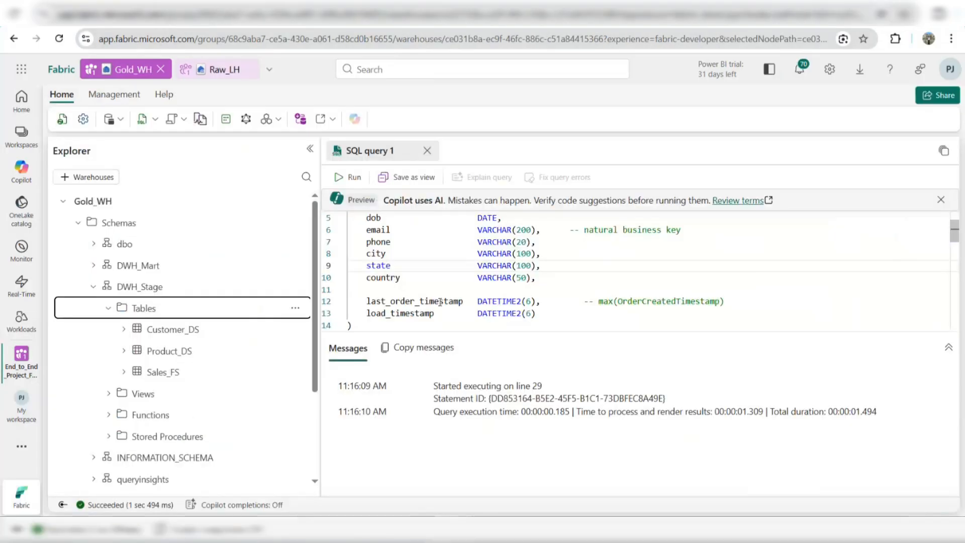
{"action": "double_click", "coordinate": [447, 303]}
{"action": "key", "text": "ctrl+c"}
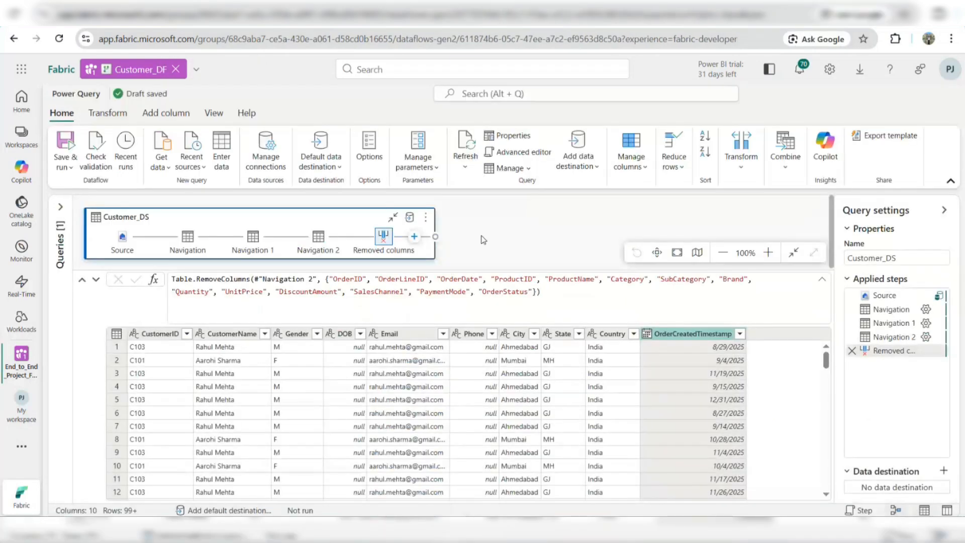
Add a Date custom column last_order_timestamp with the formula List.Max(List.RemoveNulls(#"Sorted rows"[OrderCreatedTimestamp])).
{"action": "left_click", "coordinate": [107, 113]}
{"action": "left_click", "coordinate": [145, 115]}
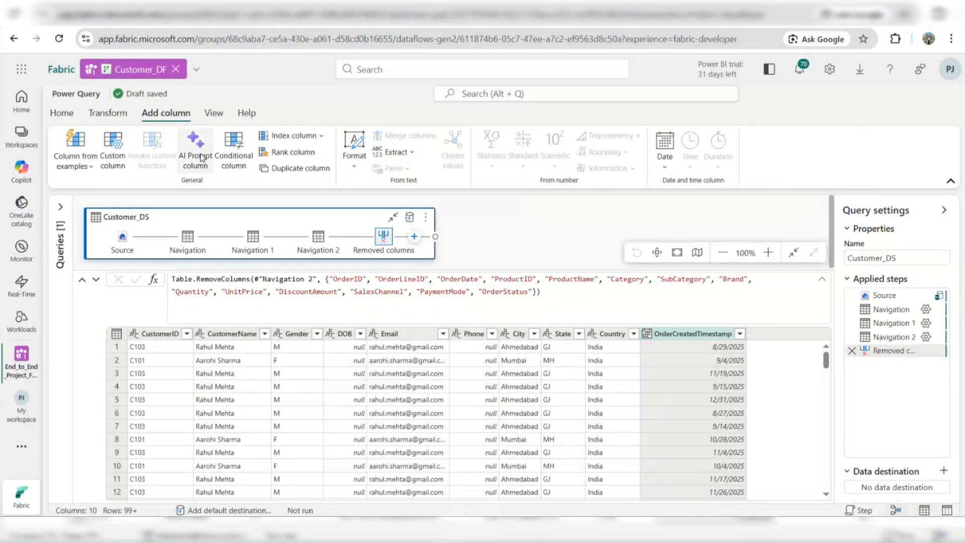
{"action": "left_click", "coordinate": [117, 150]}
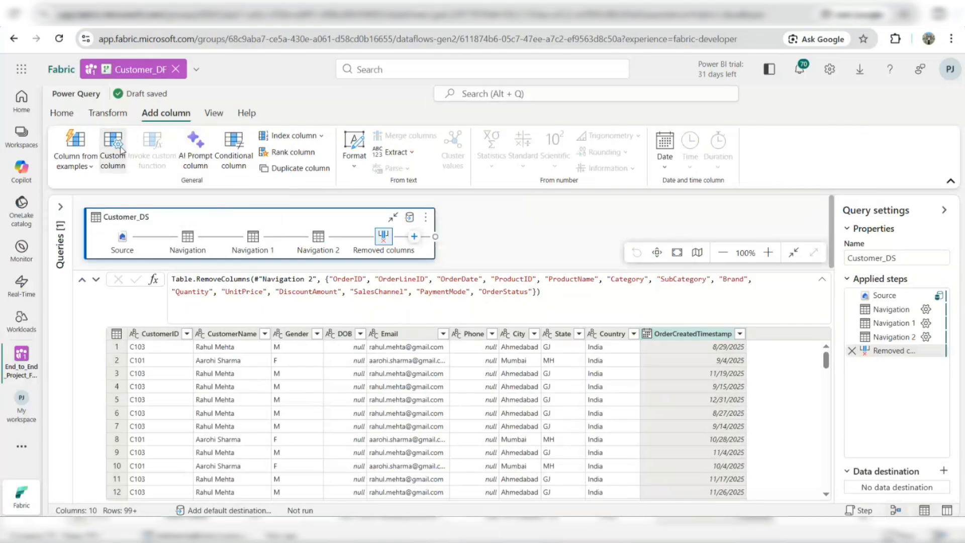
{"action": "left_click_drag", "start_coordinate": [389, 226], "coordinate": [315, 228]}
{"action": "key", "text": "ctrl+v"}
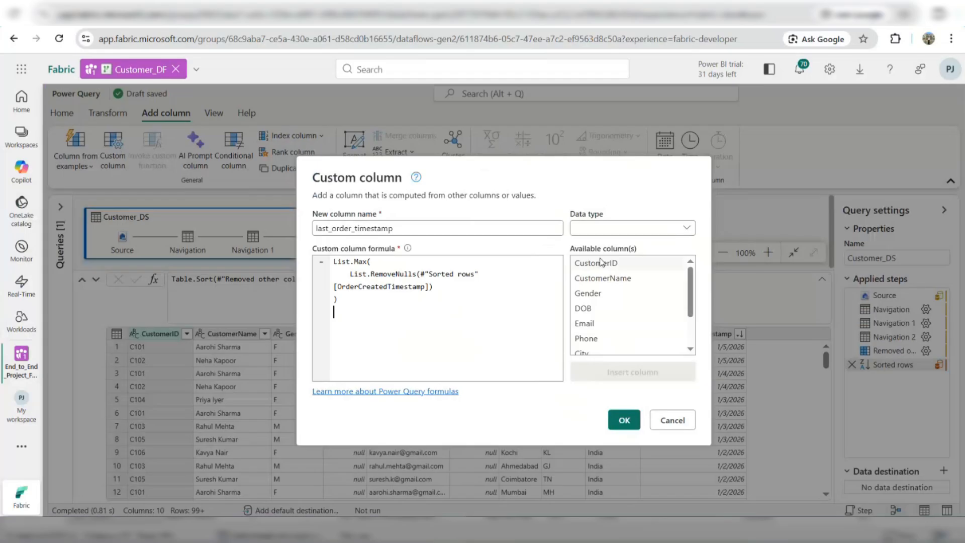
{"action": "left_click", "coordinate": [649, 230]}
{"action": "left_click", "coordinate": [594, 340]}
{"action": "left_click", "coordinate": [625, 421]}
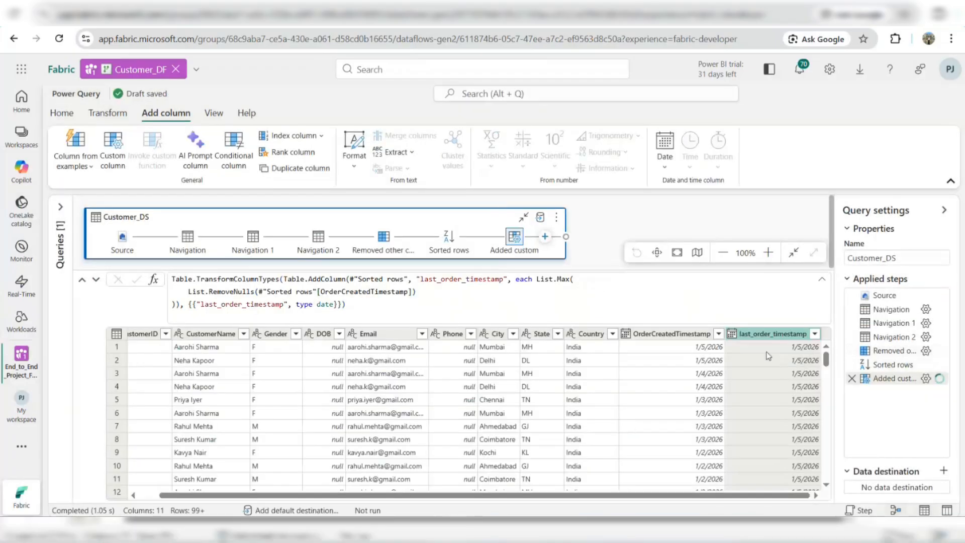
Remove the OrderCreatedTimestamp column from the Customer_DS query.
{"action": "left_click", "coordinate": [673, 334]}
{"action": "right_click", "coordinate": [684, 333]}
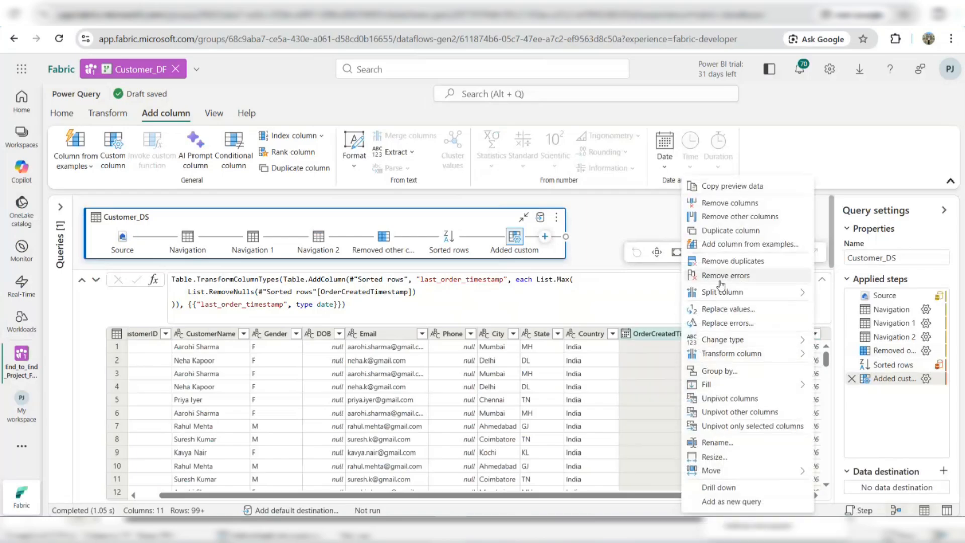
{"action": "left_click", "coordinate": [740, 204]}
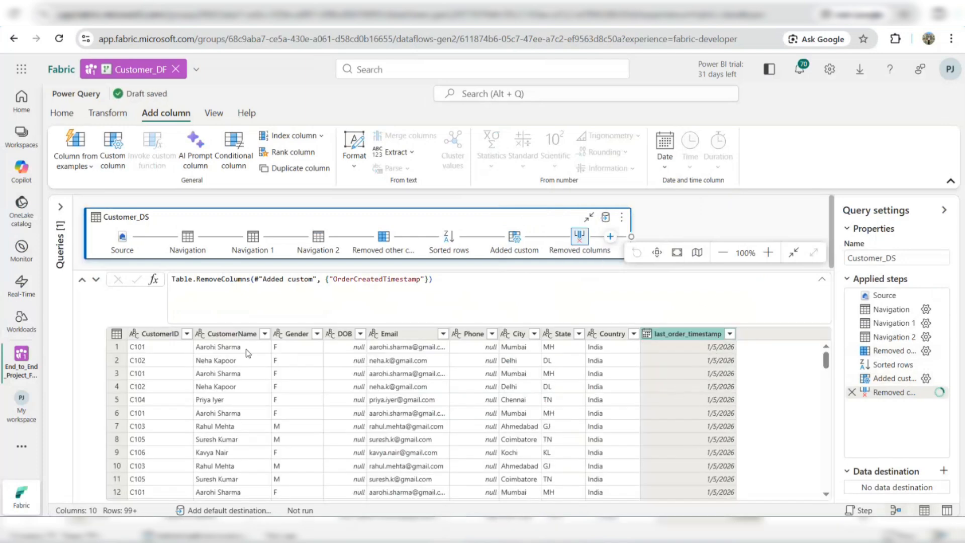
Remove duplicate rows based on Email and sort the remaining rows by CustomerID in ascending order.
{"action": "left_click", "coordinate": [409, 341]}
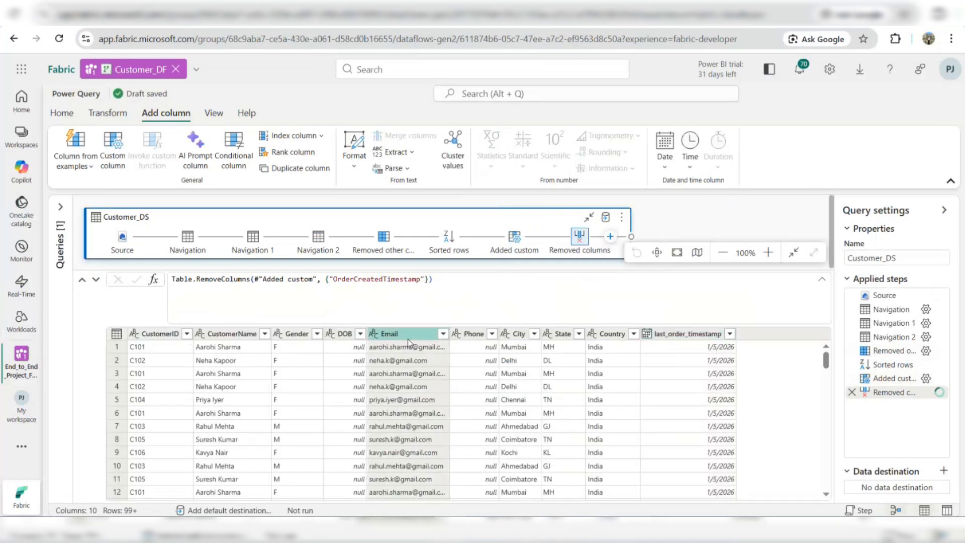
{"action": "left_click", "coordinate": [98, 115]}
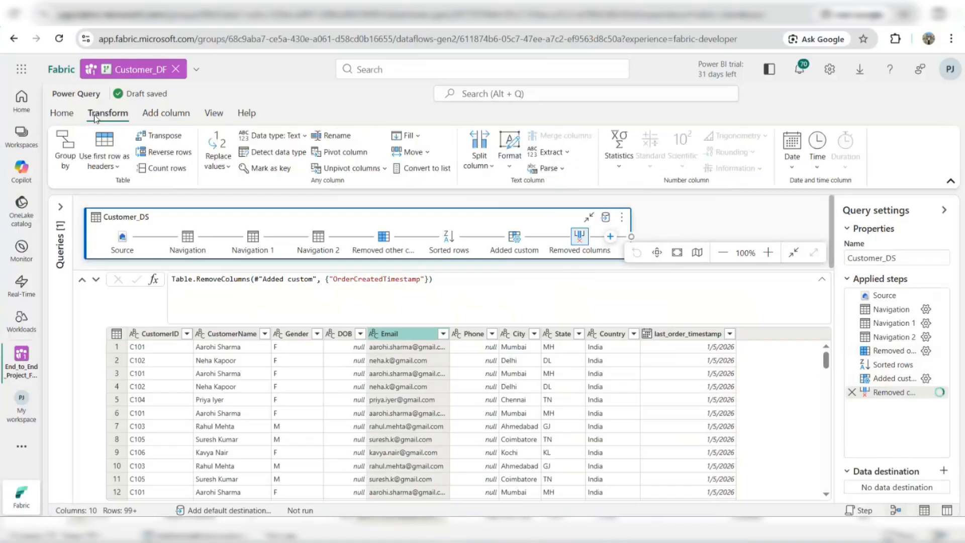
{"action": "right_click", "coordinate": [404, 336]}
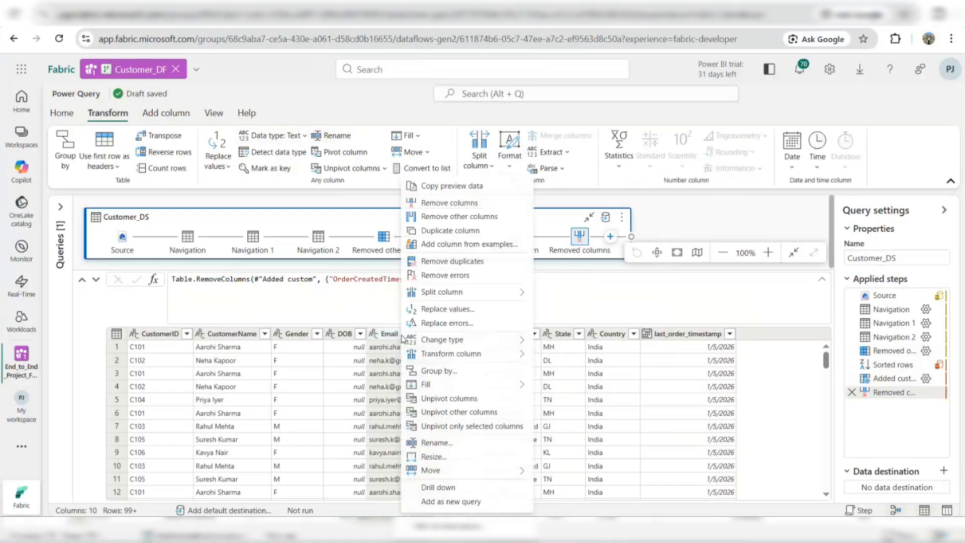
{"action": "left_click", "coordinate": [482, 264]}
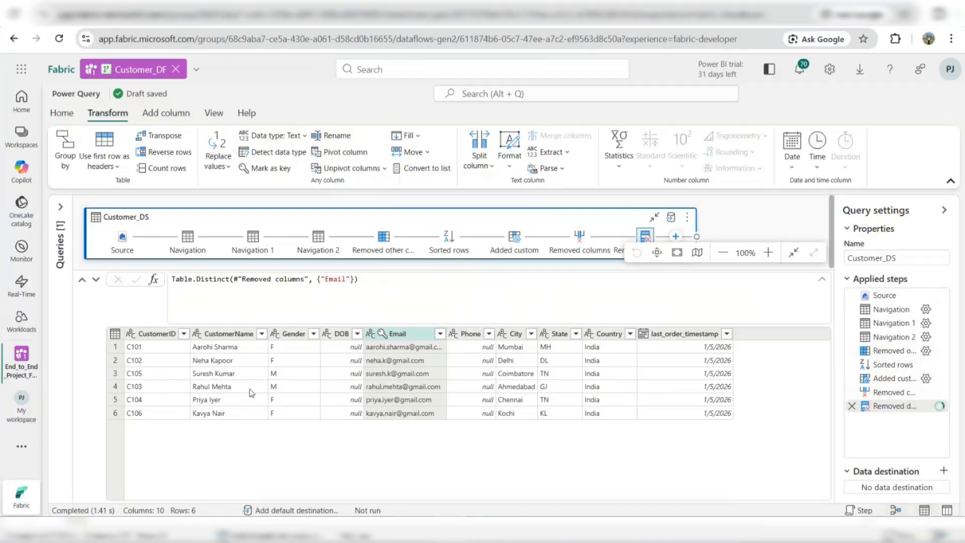
{"action": "left_click", "coordinate": [184, 334]}
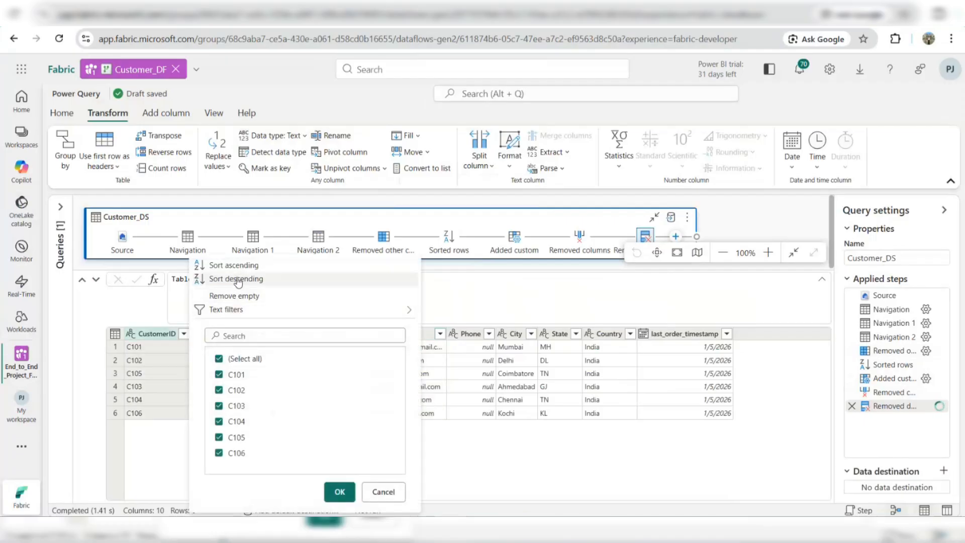
{"action": "left_click", "coordinate": [242, 267]}
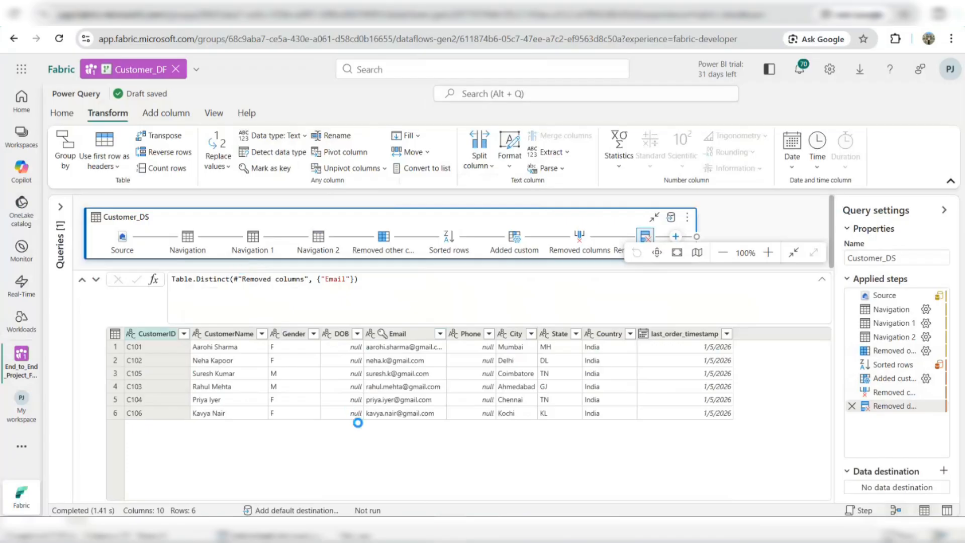
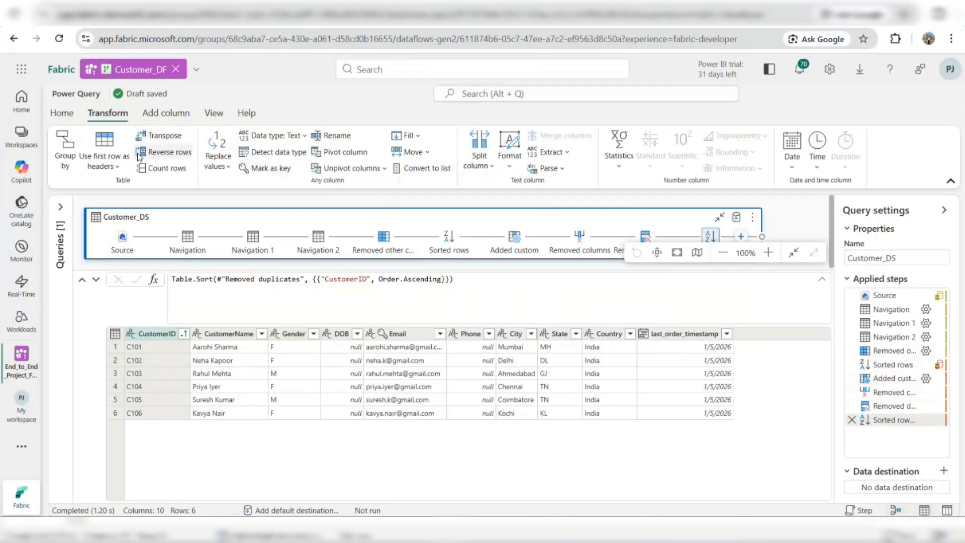
Start a custom column named load_timestamp with the Date data type.
{"action": "left_click", "coordinate": [159, 115]}
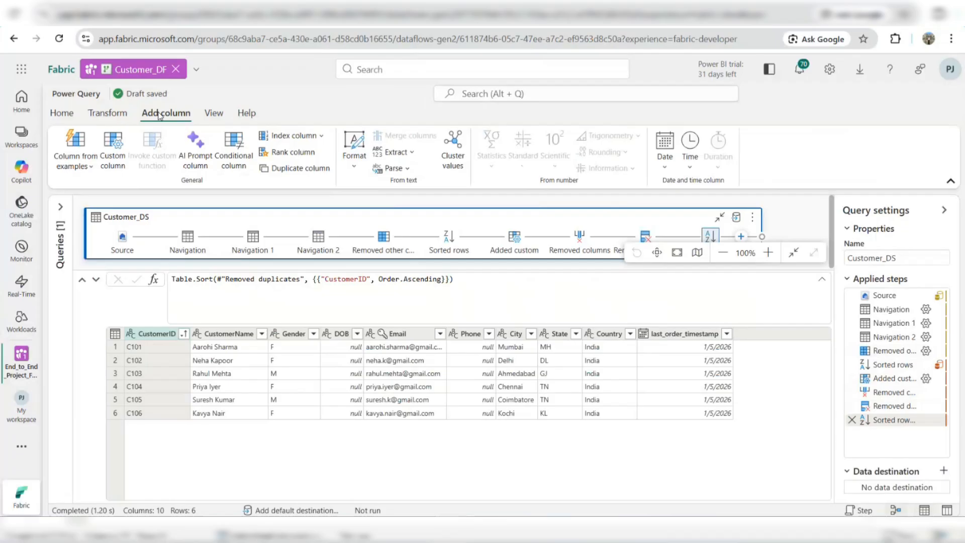
{"action": "left_click", "coordinate": [115, 150]}
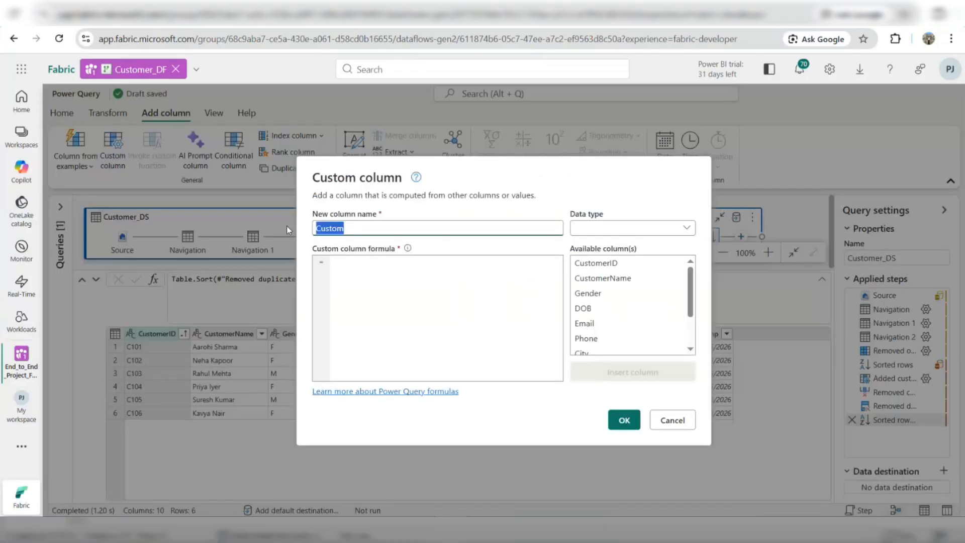
{"action": "type", "text": "Load"}
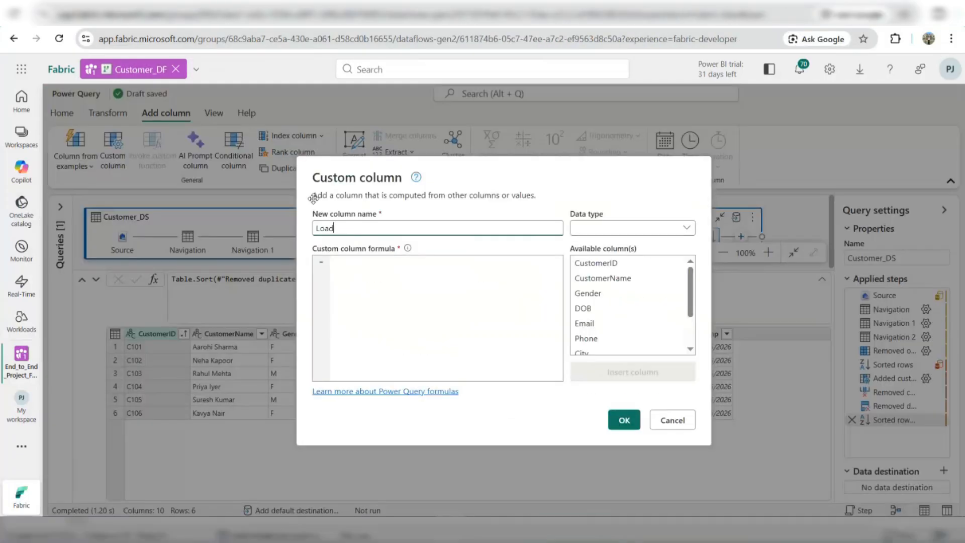
{"action": "key", "text": "BackSpace"}
{"action": "type", "text": "load_timestamp"}
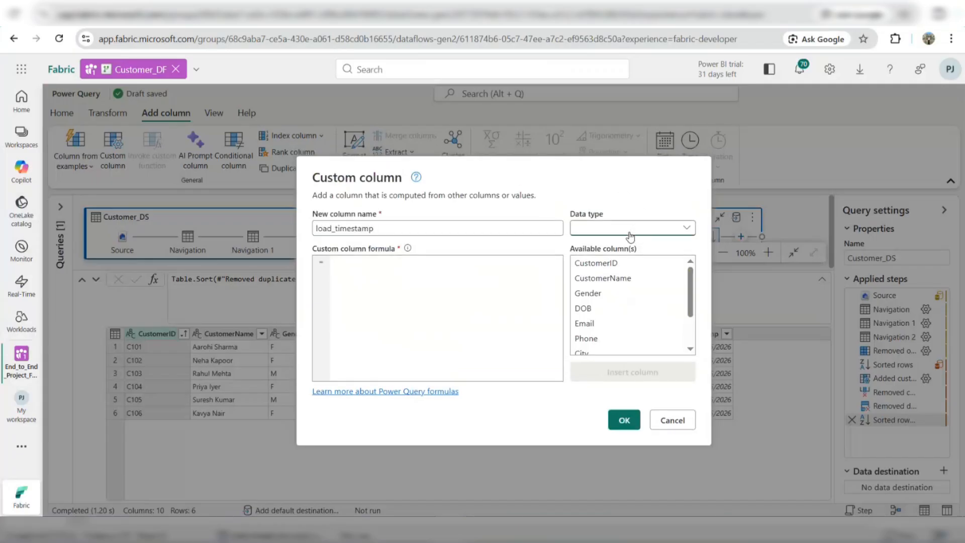
{"action": "left_click", "coordinate": [629, 229]}
{"action": "left_click", "coordinate": [596, 342]}
Give the load_timestamp column the formula DateTime.LocalNow() and create it.
{"action": "left_click", "coordinate": [432, 280]}
{"action": "type", "text": "dateti"}
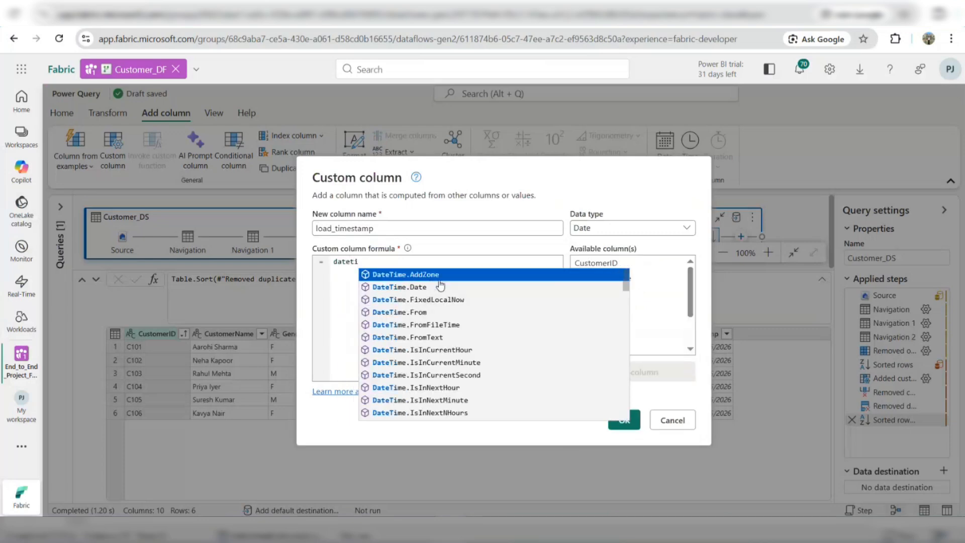
{"action": "key", "text": "Tab"}
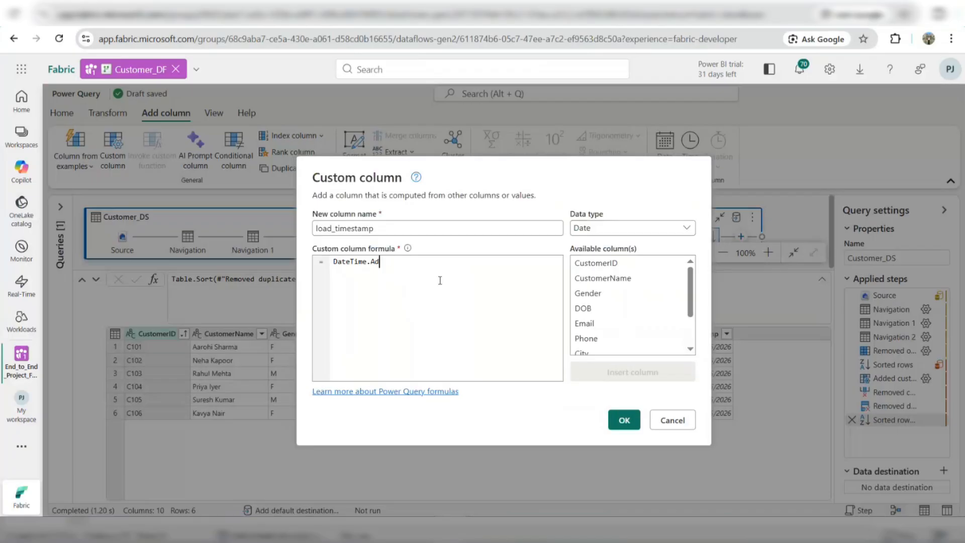
{"action": "type", "text": "lo"}
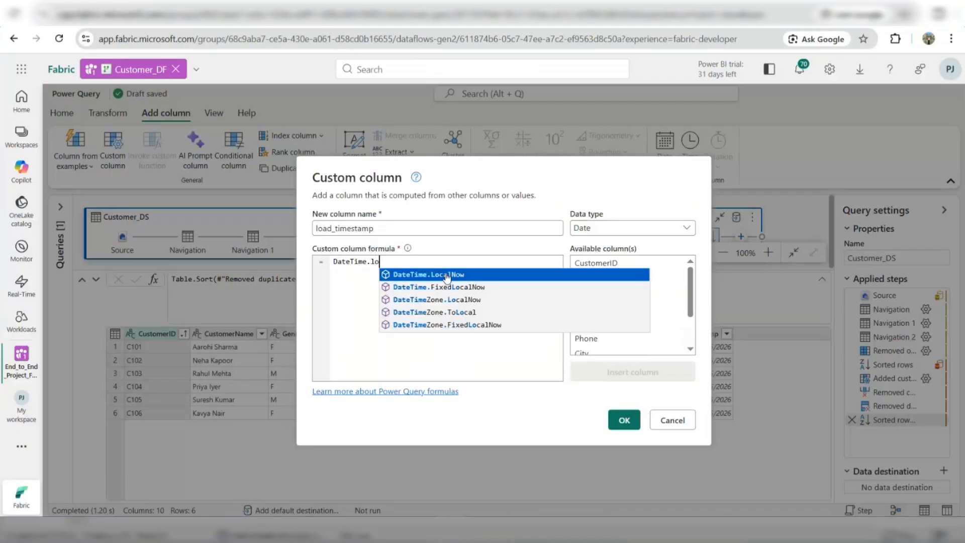
{"action": "key", "text": "Tab"}
{"action": "type", "text": "()"}
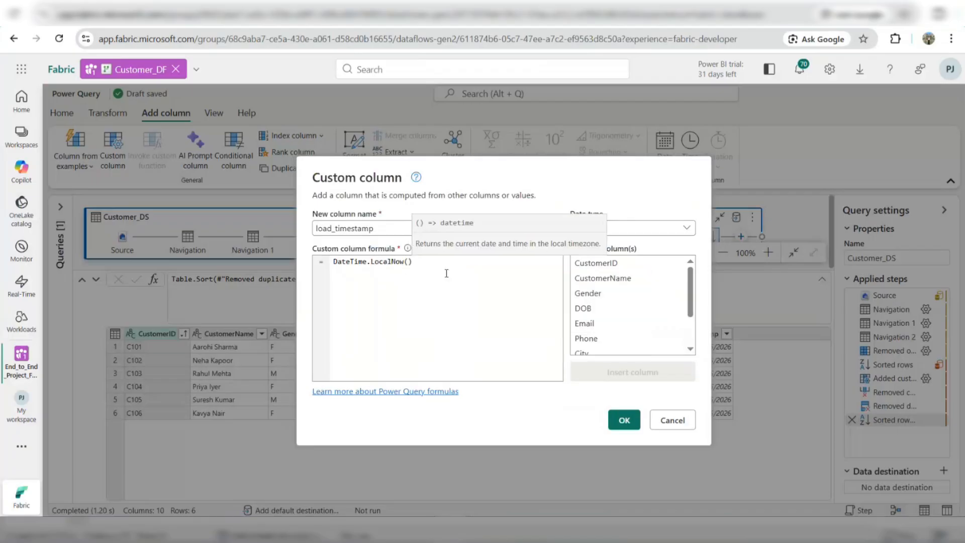
{"action": "left_click", "coordinate": [624, 421]}
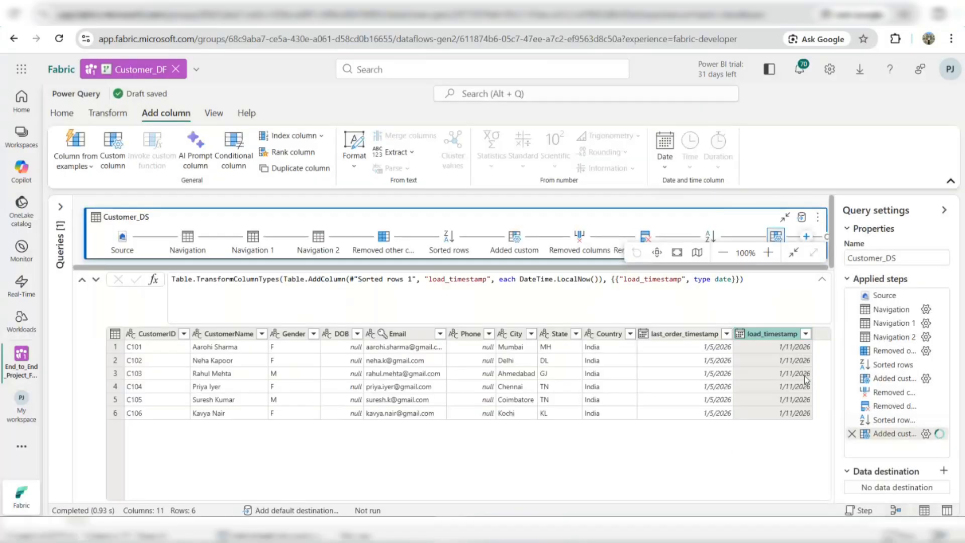
Set the query's data destination to the existing DWH_Stage.Customer_DS table in the End_to_End_Project workspace's Gold_WH warehouse.
{"action": "left_click", "coordinate": [802, 219]}
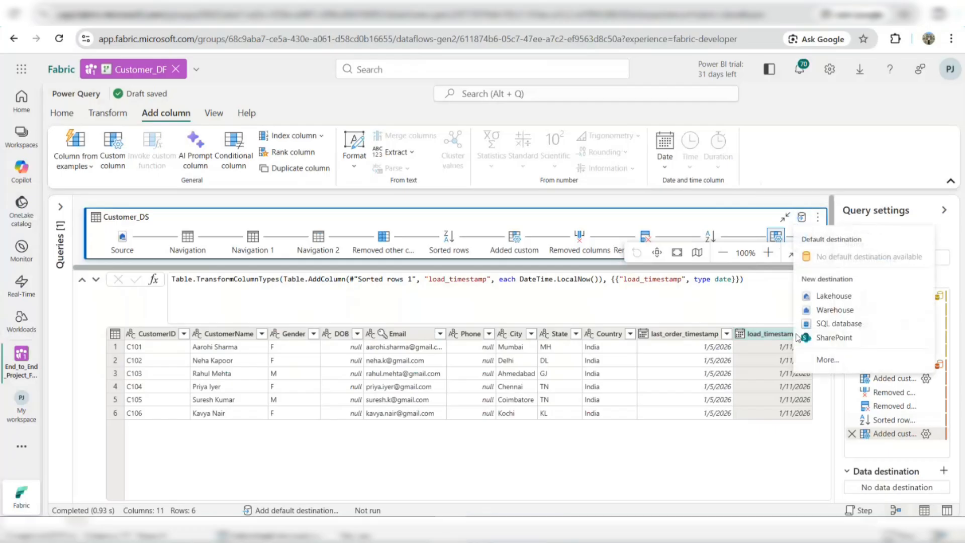
{"action": "left_click", "coordinate": [838, 311]}
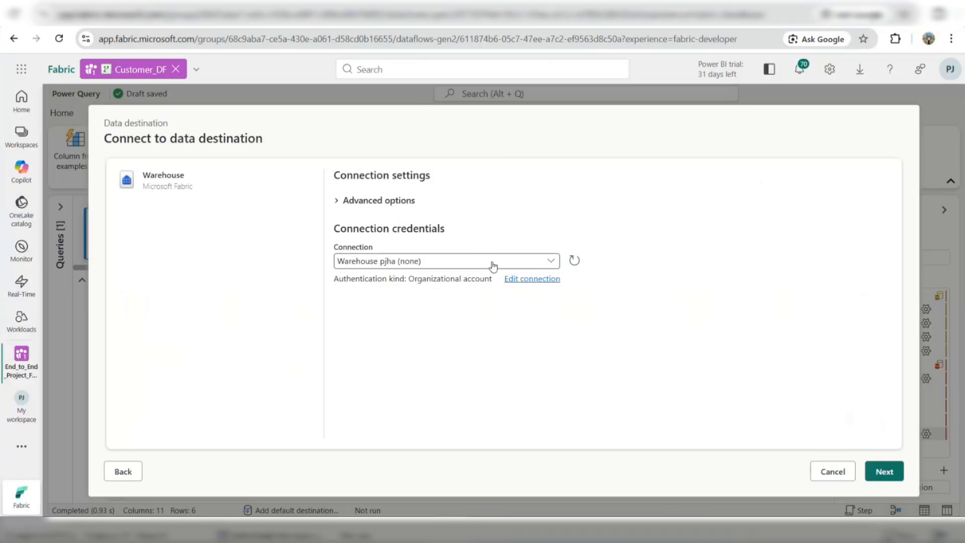
{"action": "left_click", "coordinate": [491, 262]}
{"action": "left_click", "coordinate": [382, 294]}
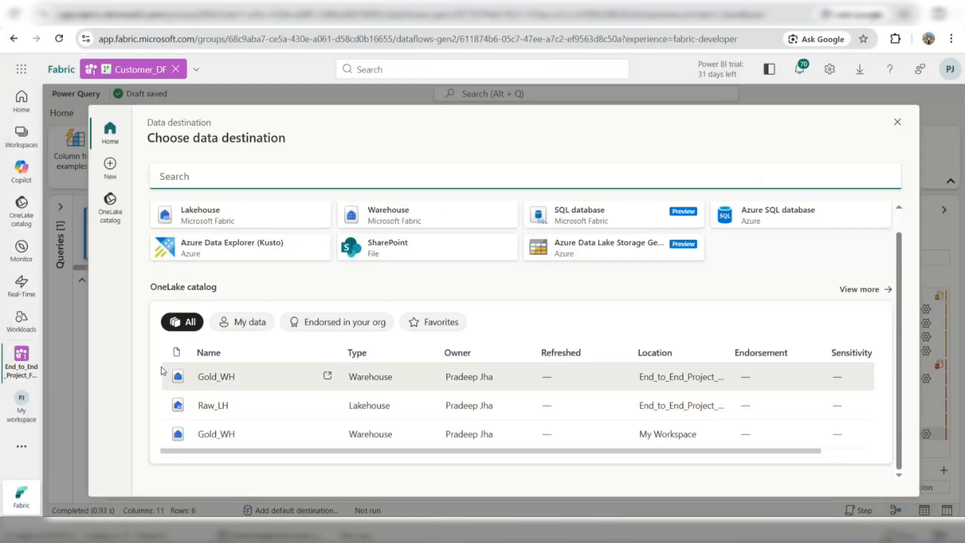
{"action": "left_click", "coordinate": [212, 377]}
{"action": "left_click", "coordinate": [589, 348]}
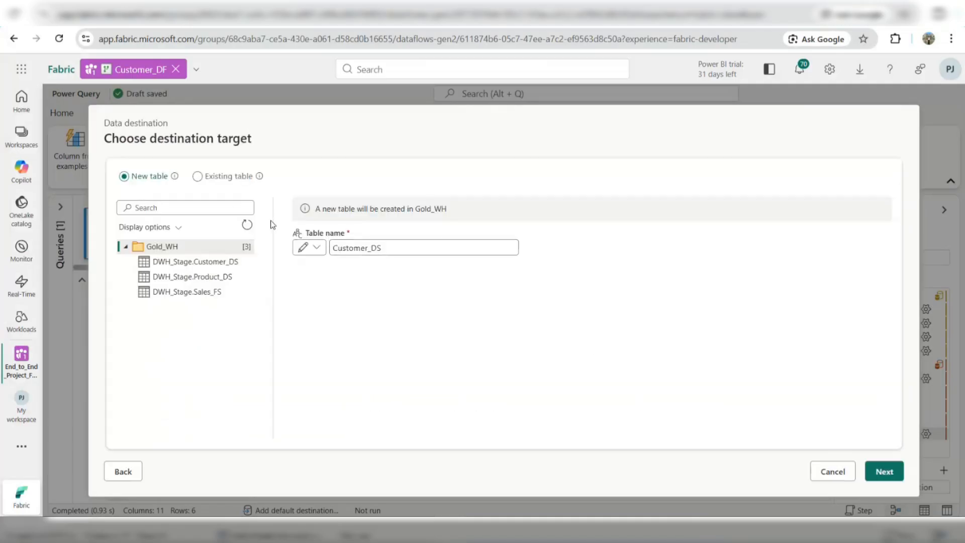
{"action": "left_click", "coordinate": [202, 183]}
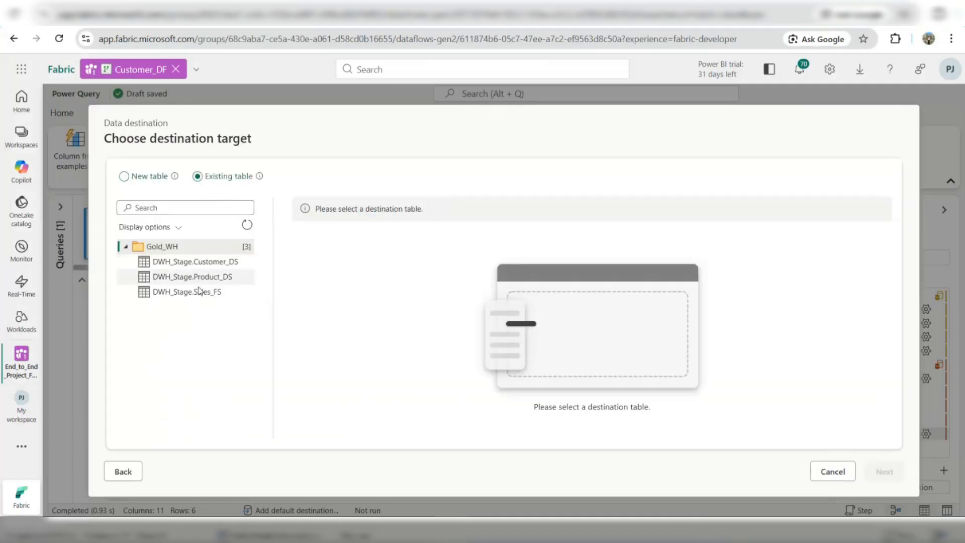
{"action": "left_click", "coordinate": [203, 263]}
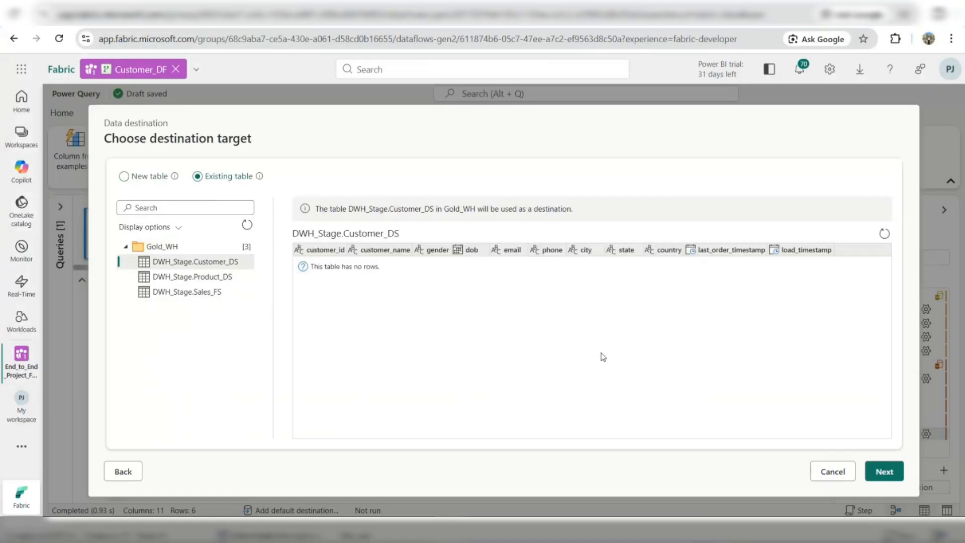
{"action": "left_click", "coordinate": [886, 472]}
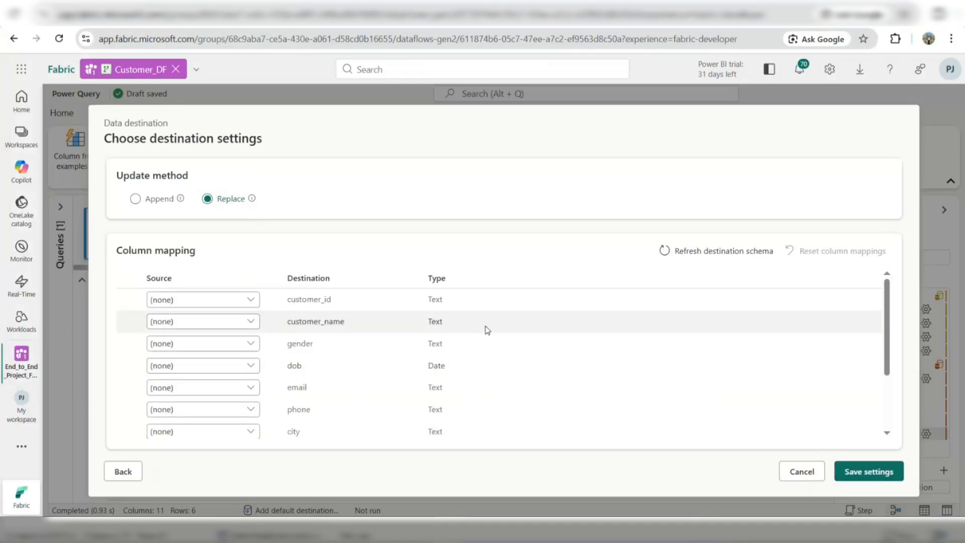
Map the source columns CustomerID, CustomerName and Gender to the destination columns customer_id, customer_name and gender.
{"action": "left_click", "coordinate": [252, 302]}
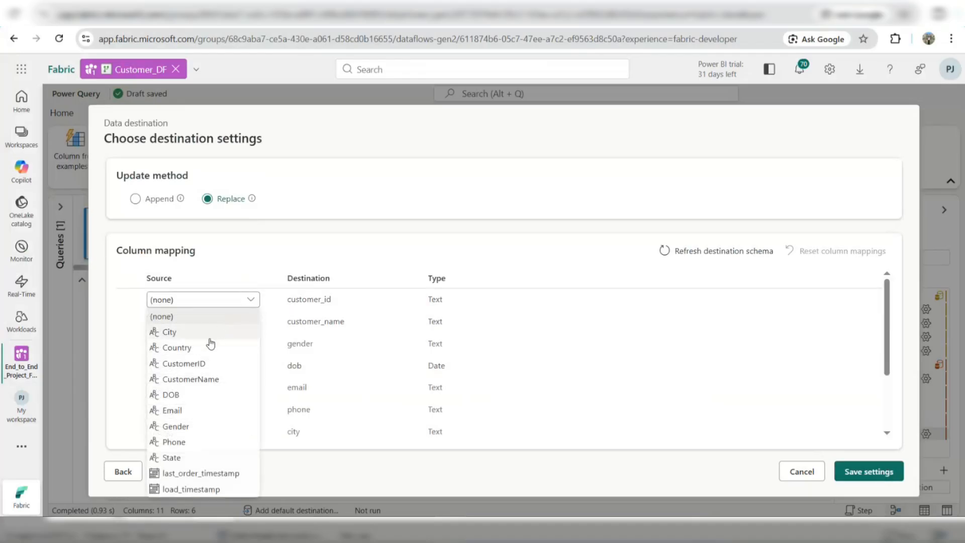
{"action": "left_click", "coordinate": [198, 366]}
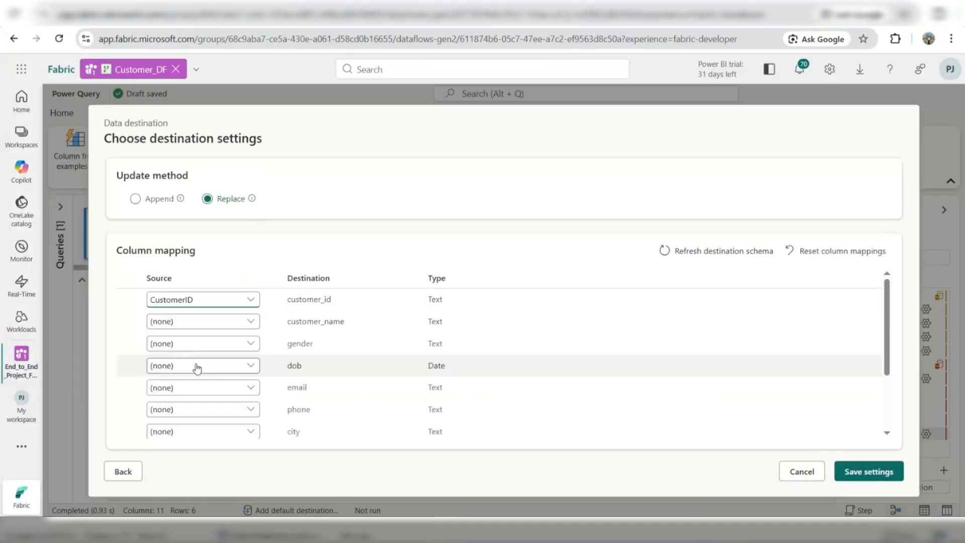
{"action": "left_click", "coordinate": [250, 321]}
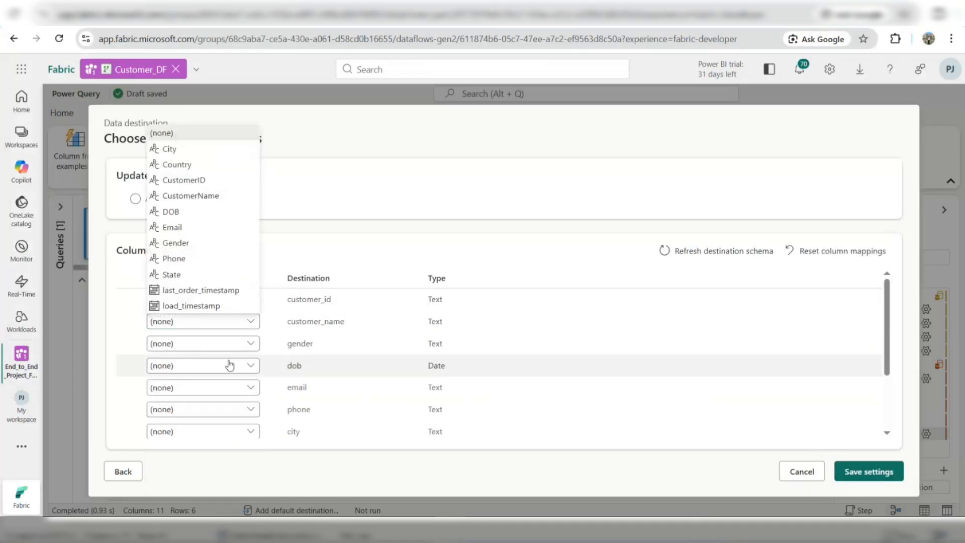
{"action": "left_click", "coordinate": [201, 212]}
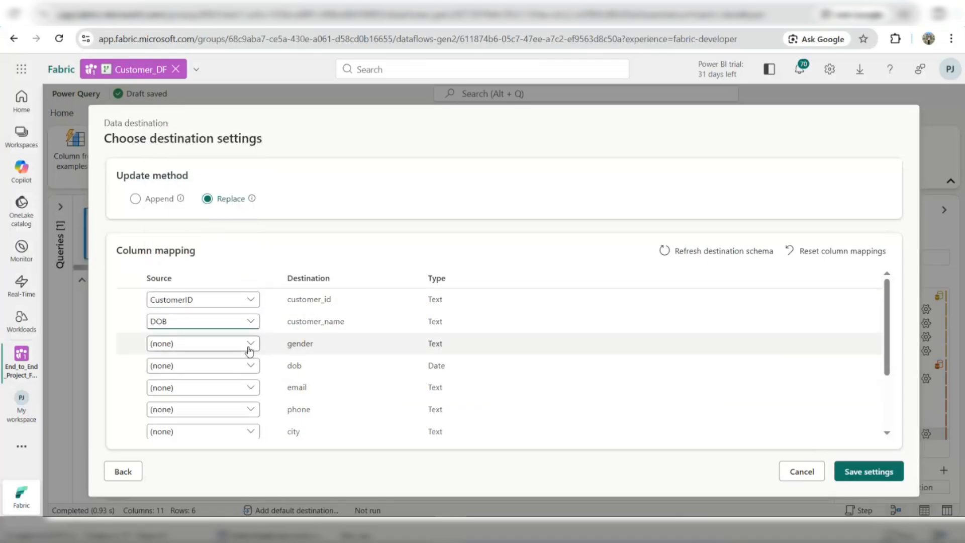
{"action": "left_click", "coordinate": [255, 324]}
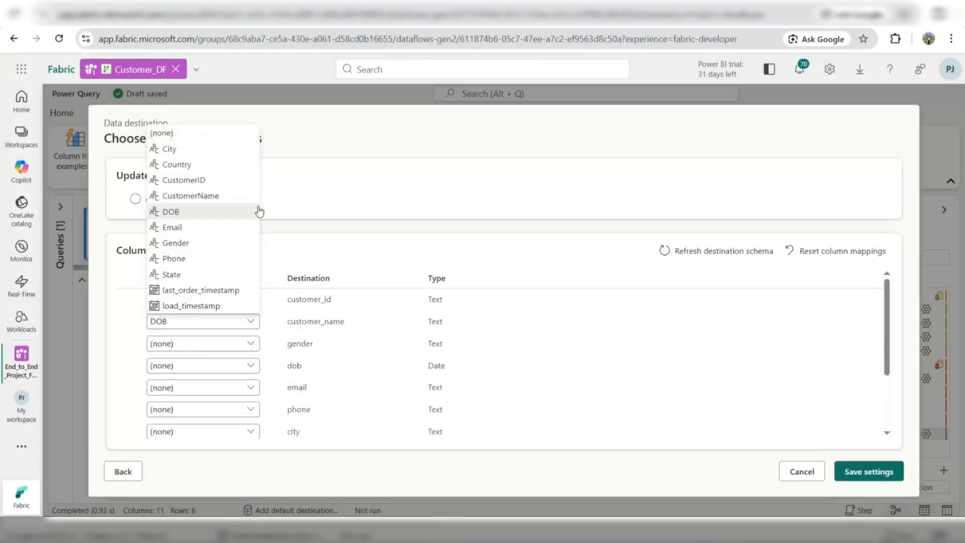
{"action": "left_click", "coordinate": [222, 196]}
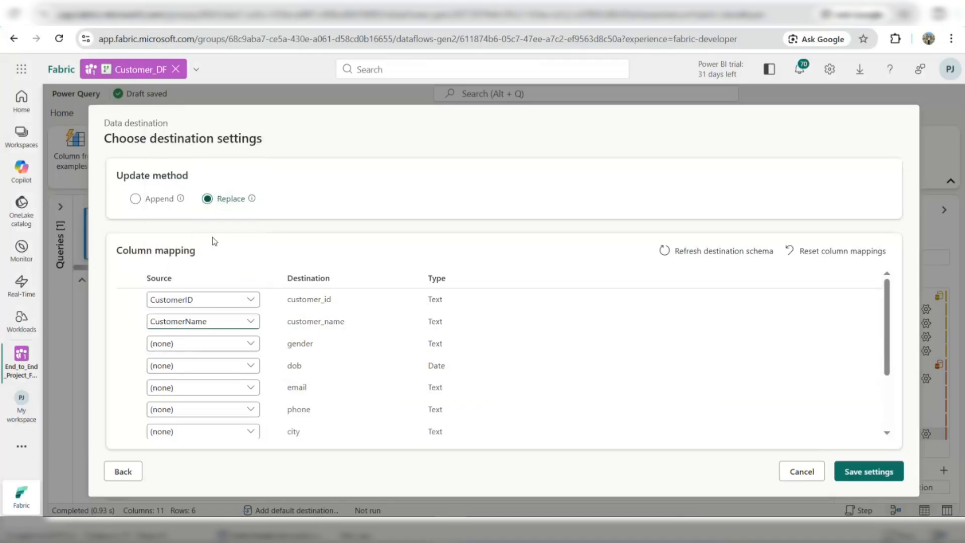
{"action": "left_click", "coordinate": [254, 349]}
{"action": "left_click", "coordinate": [199, 271]}
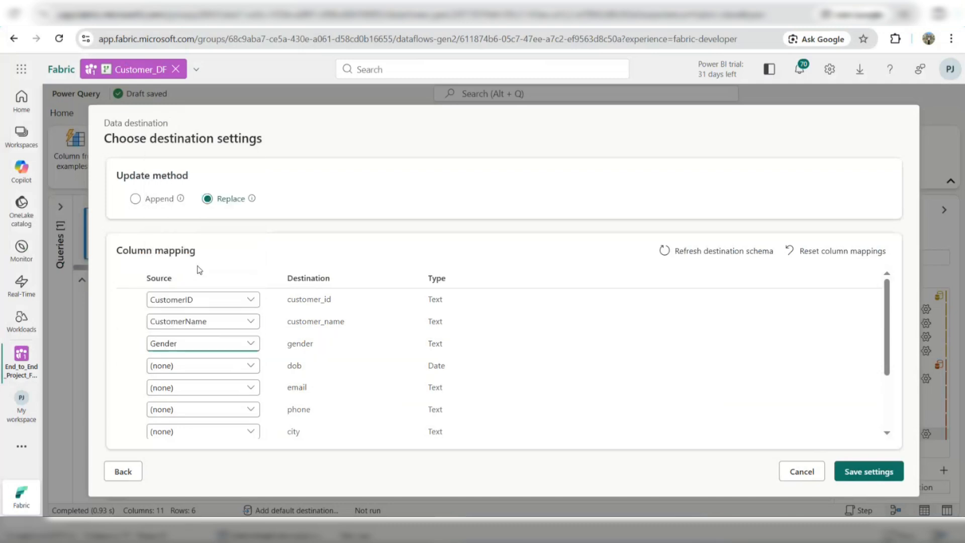
Try to map the source columns DOB, Email and Phone to the destination columns dob, email and phone.
{"action": "left_click", "coordinate": [222, 368]}
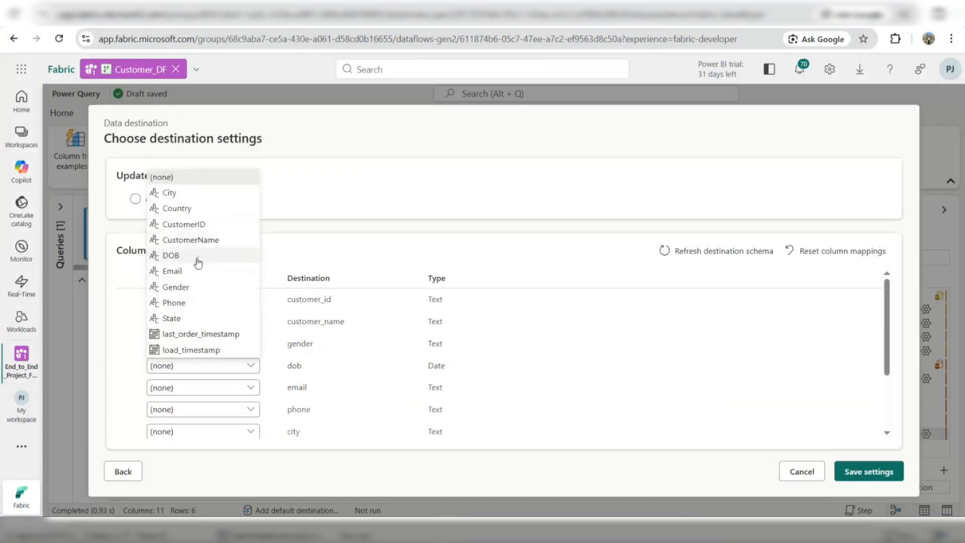
{"action": "left_click", "coordinate": [195, 257]}
{"action": "scroll", "coordinate": [242, 326], "scroll_direction": "down", "scroll_amount": 2}
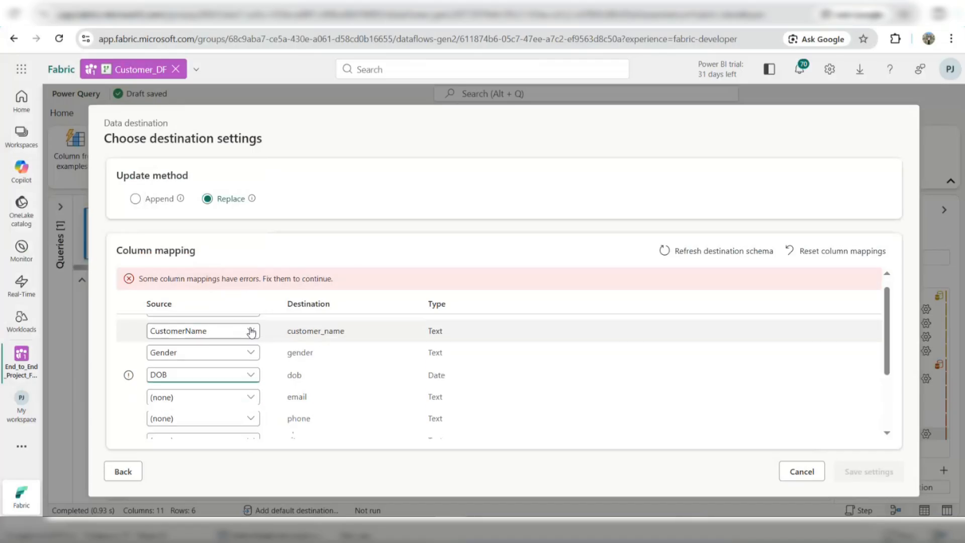
{"action": "mouse_move", "coordinate": [126, 358]}
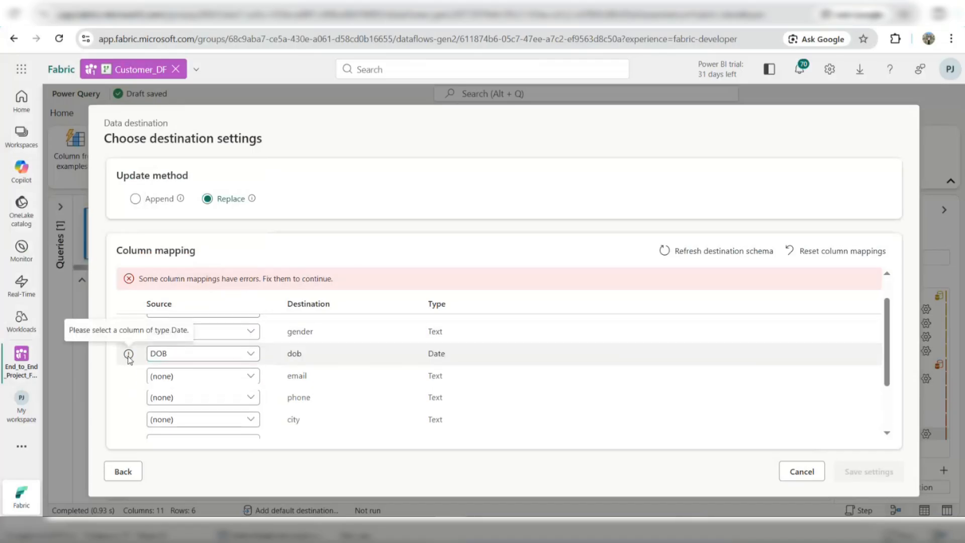
{"action": "scroll", "coordinate": [209, 371], "scroll_direction": "down", "scroll_amount": 1}
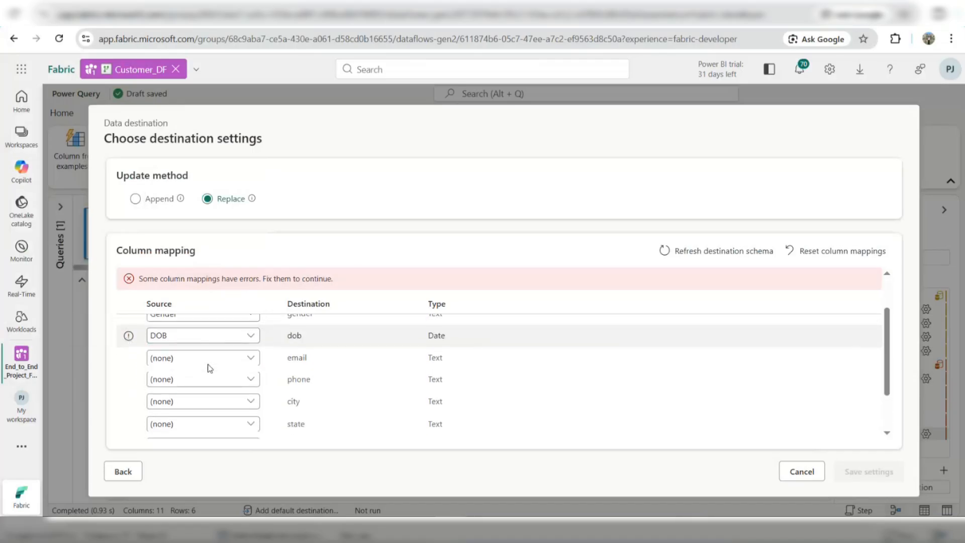
{"action": "left_click", "coordinate": [239, 358]}
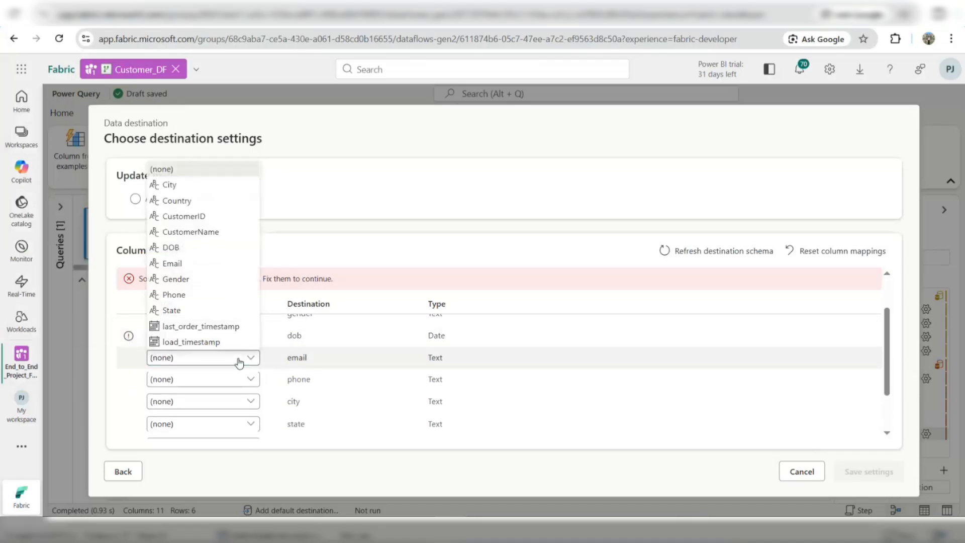
{"action": "left_click", "coordinate": [216, 268]}
{"action": "left_click", "coordinate": [231, 381]}
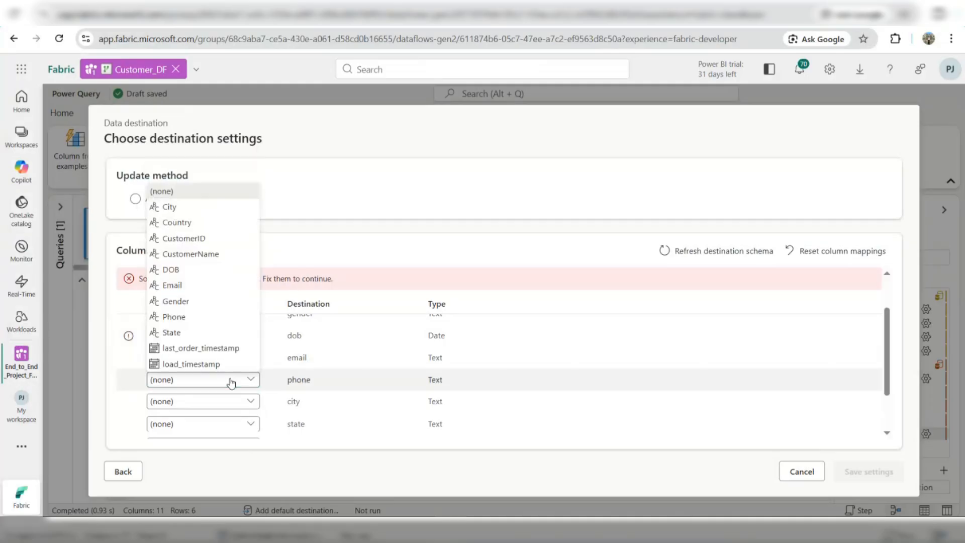
{"action": "left_click", "coordinate": [225, 318]}
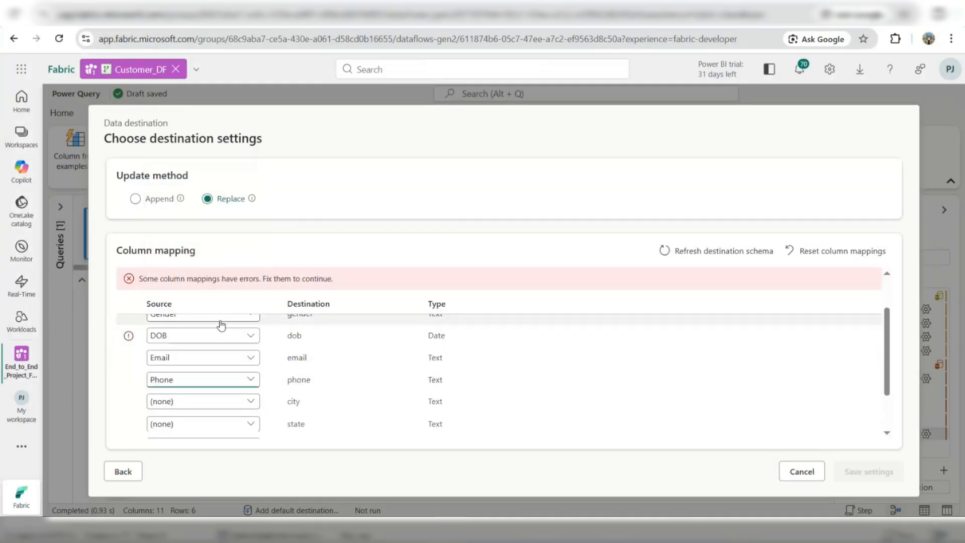
Map the source columns City, State and Country to the destination columns city, state and country.
{"action": "left_click", "coordinate": [233, 402]}
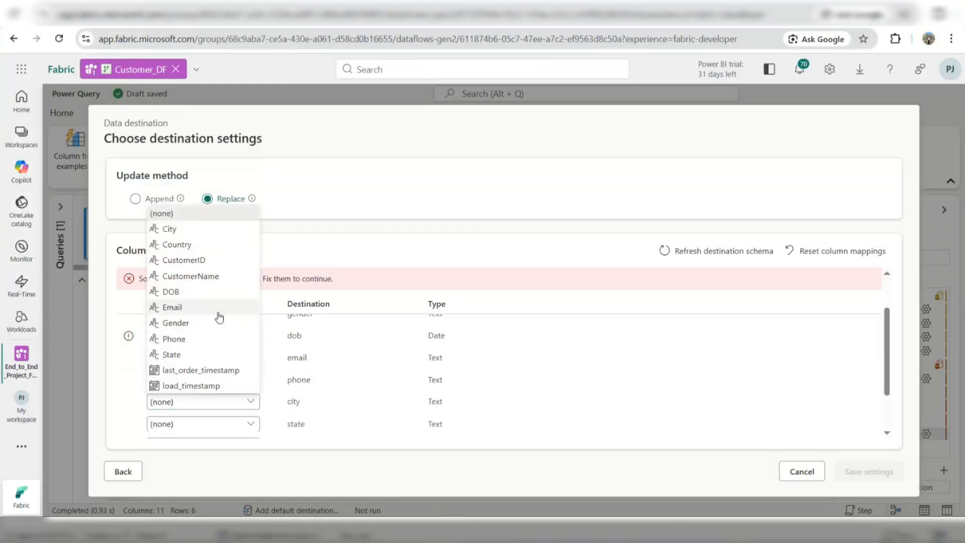
{"action": "left_click", "coordinate": [219, 230]}
{"action": "left_click", "coordinate": [236, 424]}
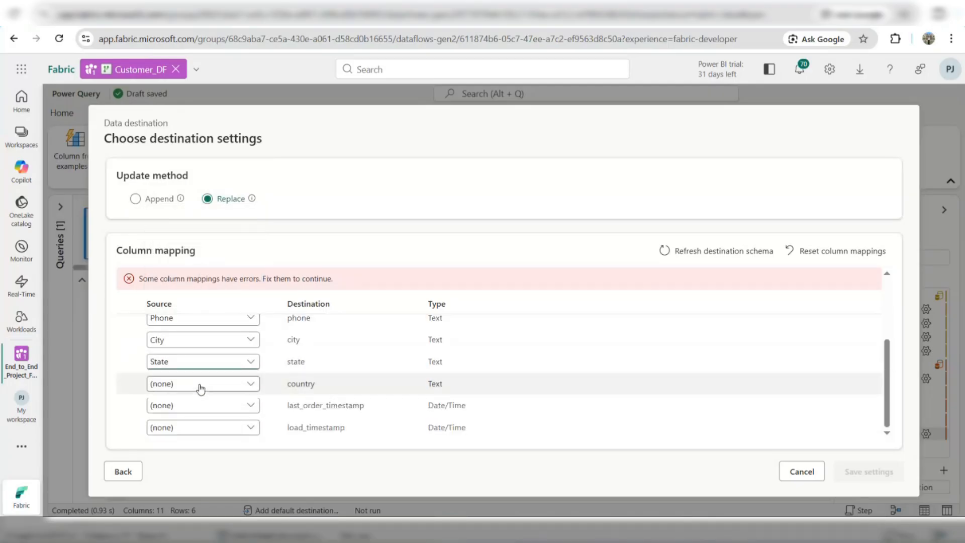
{"action": "left_click", "coordinate": [200, 385]}
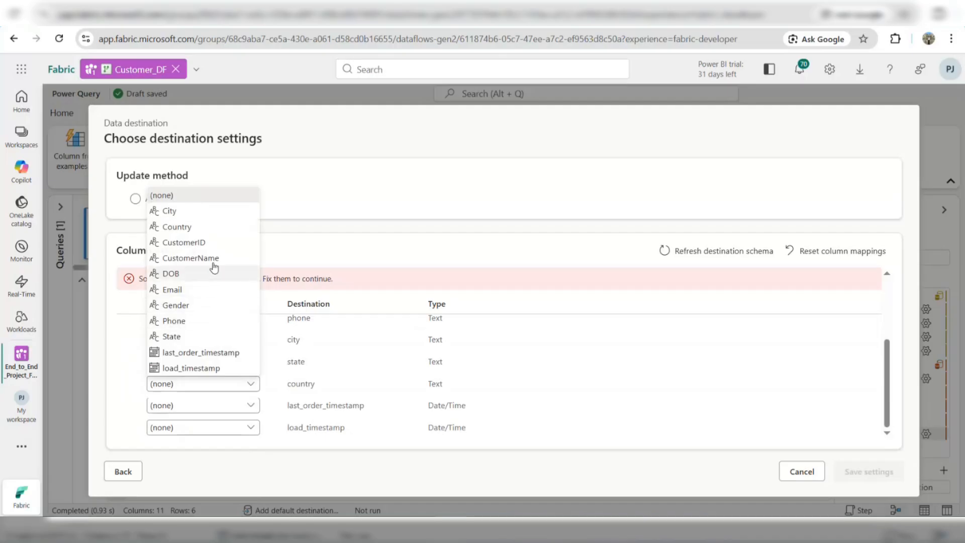
{"action": "left_click", "coordinate": [212, 230]}
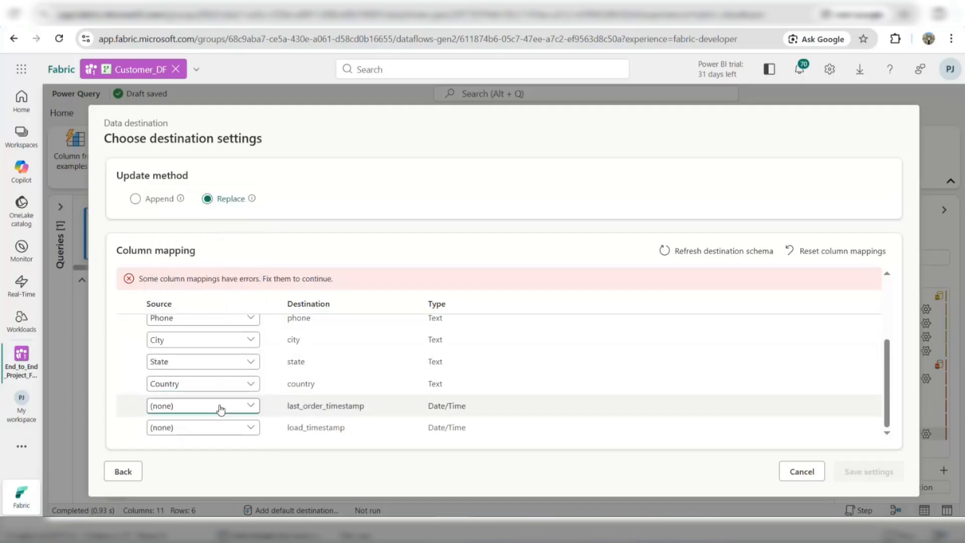
Try to map last_order_timestamp and load_timestamp to their matching destination columns, and cancel the destination setup after checking the flagged mappings.
{"action": "left_click", "coordinate": [217, 406]}
{"action": "left_click", "coordinate": [215, 375]}
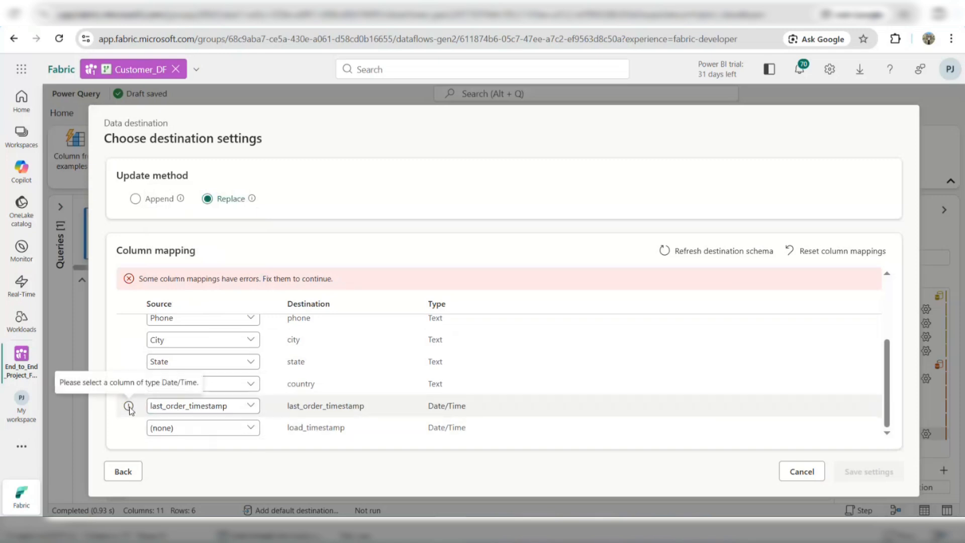
{"action": "left_click", "coordinate": [249, 431]}
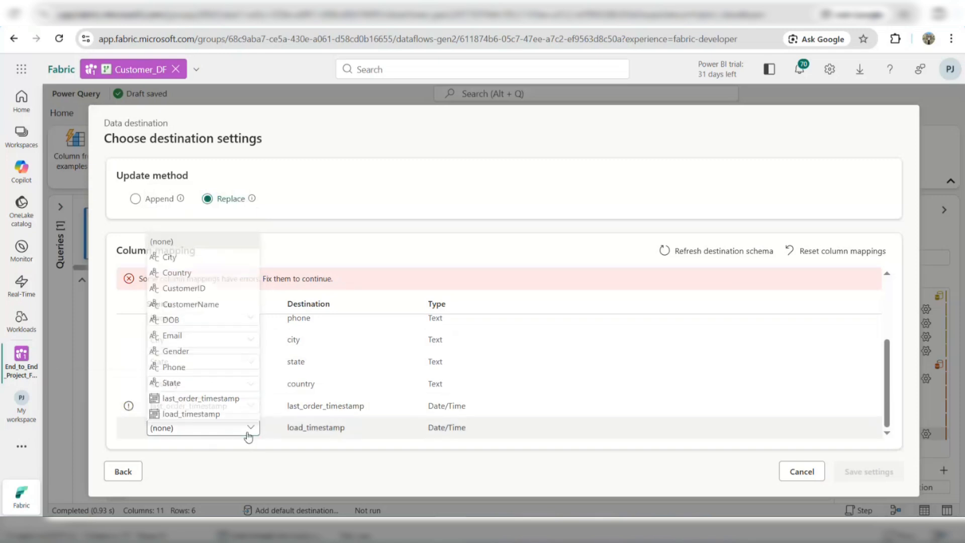
{"action": "left_click", "coordinate": [203, 412]}
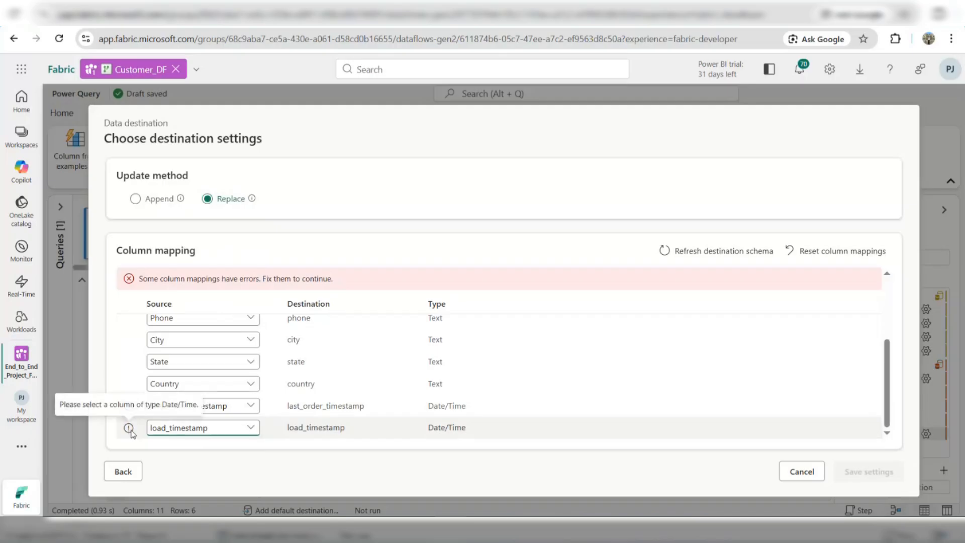
{"action": "scroll", "coordinate": [197, 404], "scroll_direction": "up", "scroll_amount": 3}
{"action": "mouse_move", "coordinate": [128, 394]}
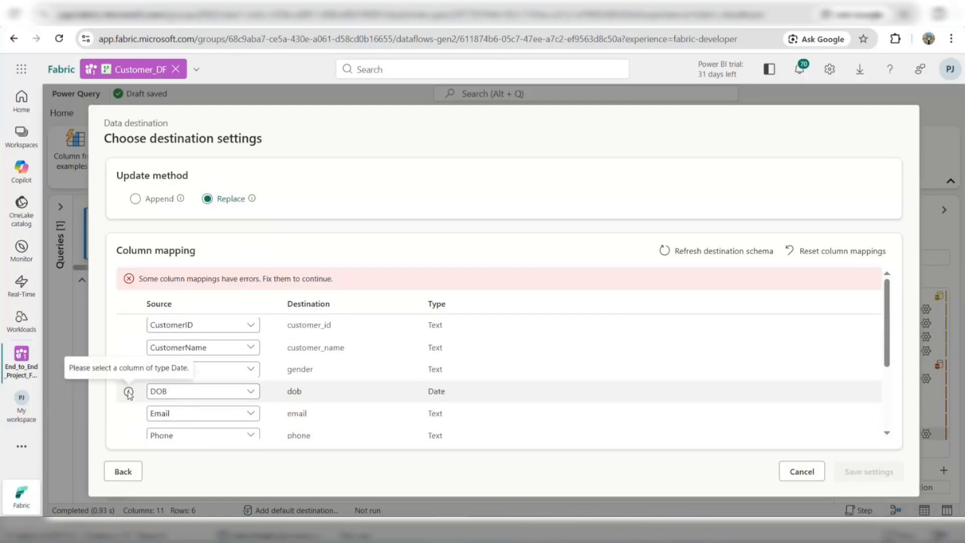
{"action": "left_click", "coordinate": [123, 473]}
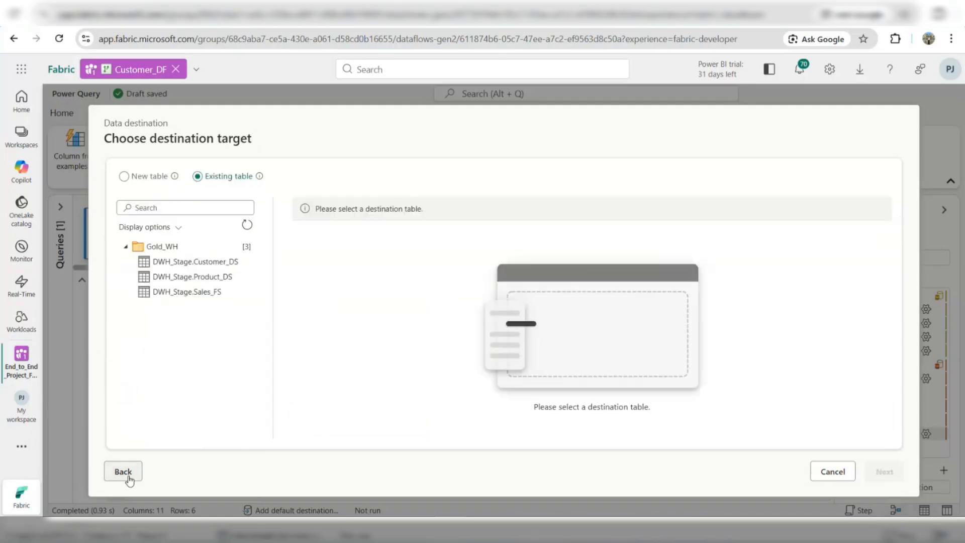
{"action": "left_click", "coordinate": [840, 475]}
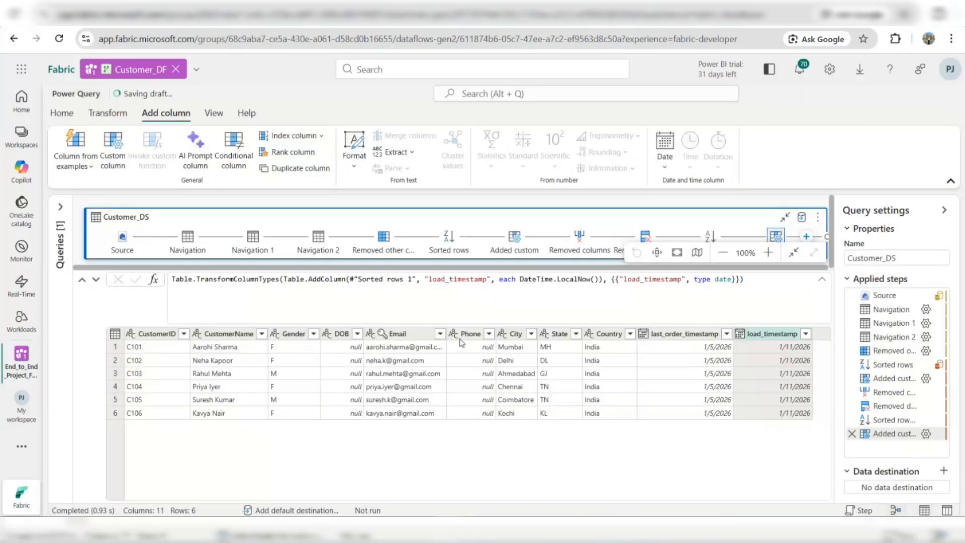
Change the data type of DOB to Date and of last_order_timestamp and load_timestamp to Date/Time.
{"action": "left_click", "coordinate": [328, 335]}
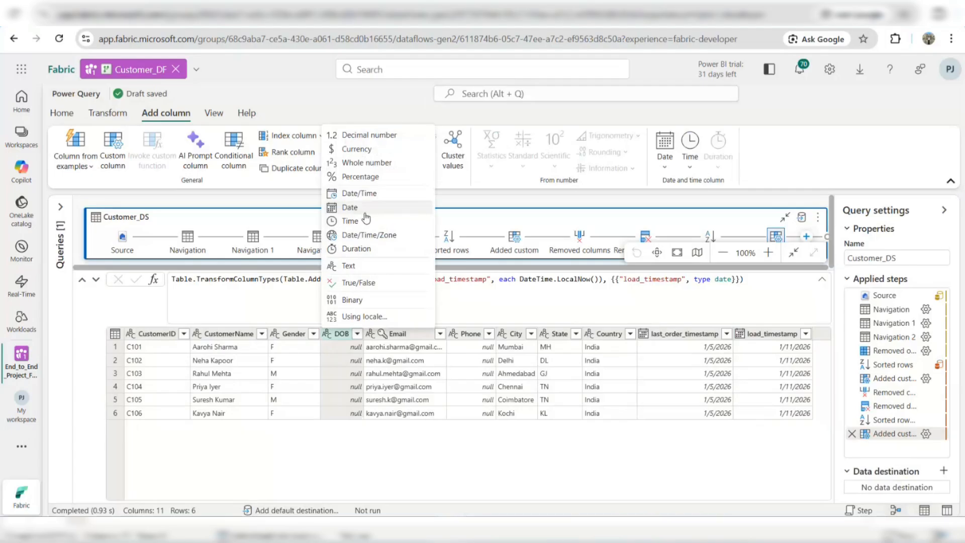
{"action": "left_click", "coordinate": [364, 212]}
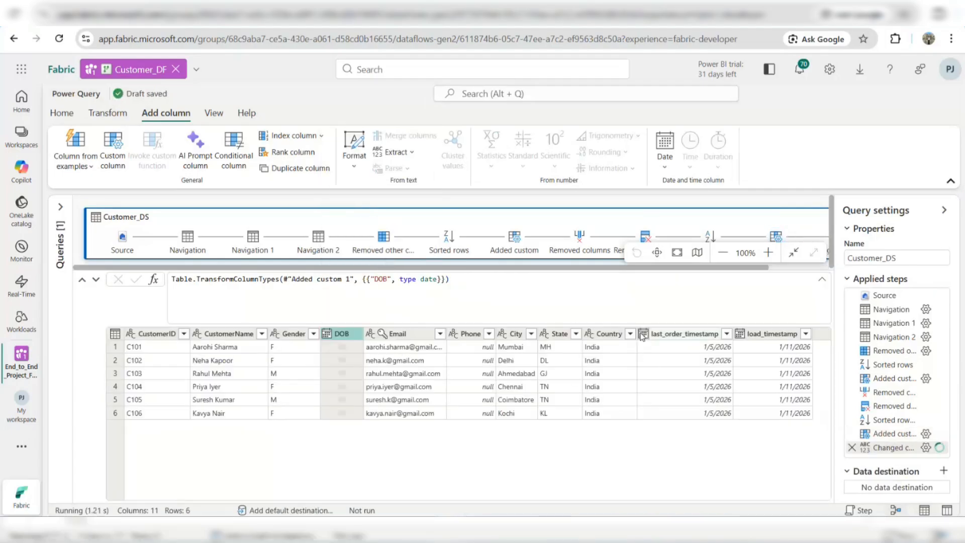
{"action": "left_click", "coordinate": [643, 335]}
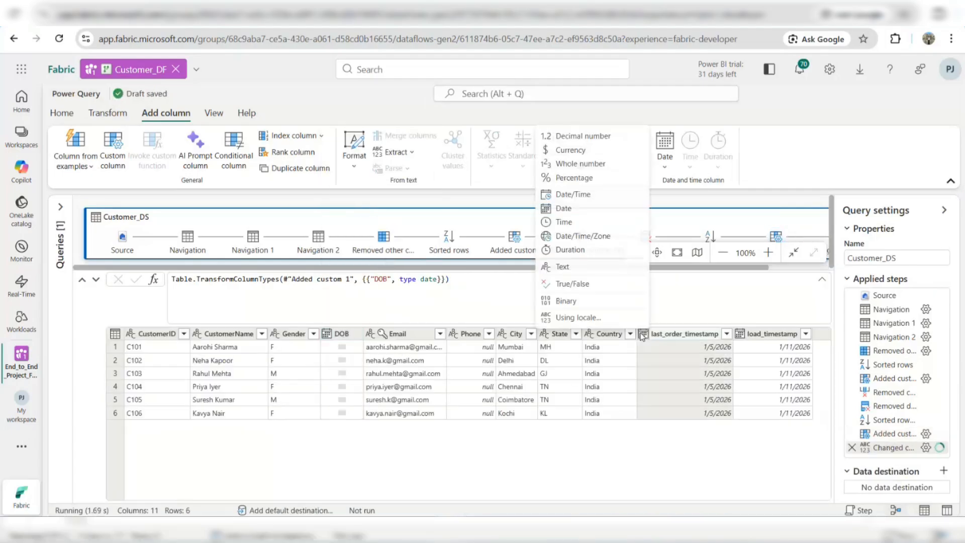
{"action": "left_click", "coordinate": [598, 194]}
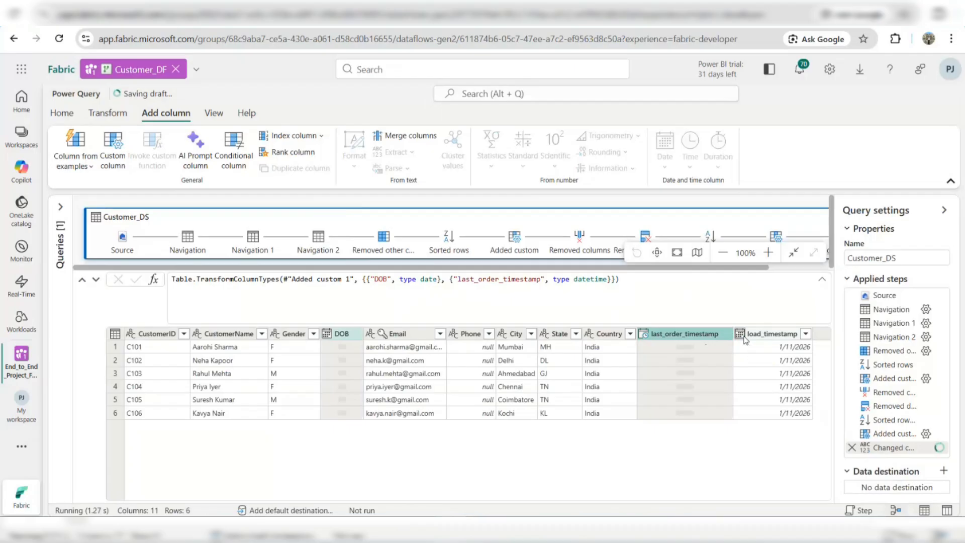
{"action": "left_click", "coordinate": [745, 338]}
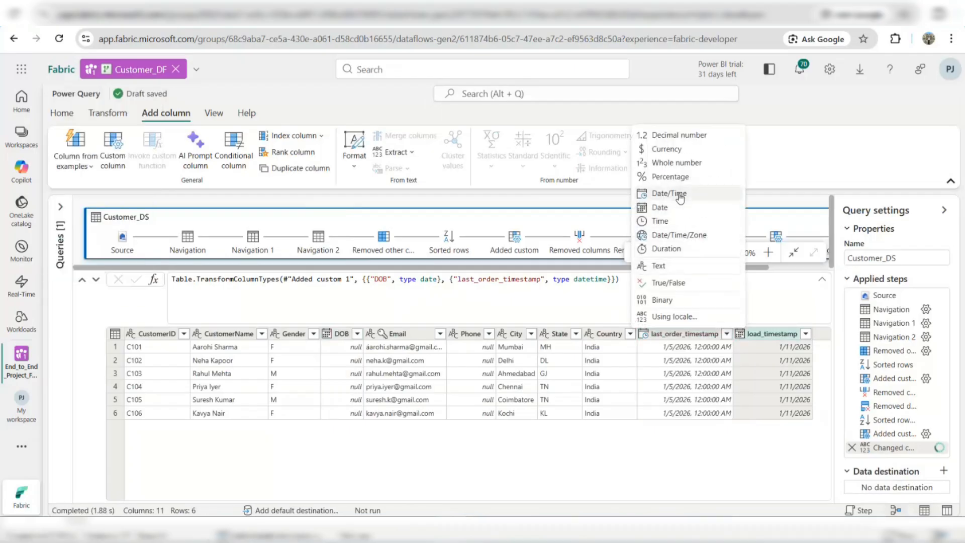
{"action": "left_click", "coordinate": [681, 196]}
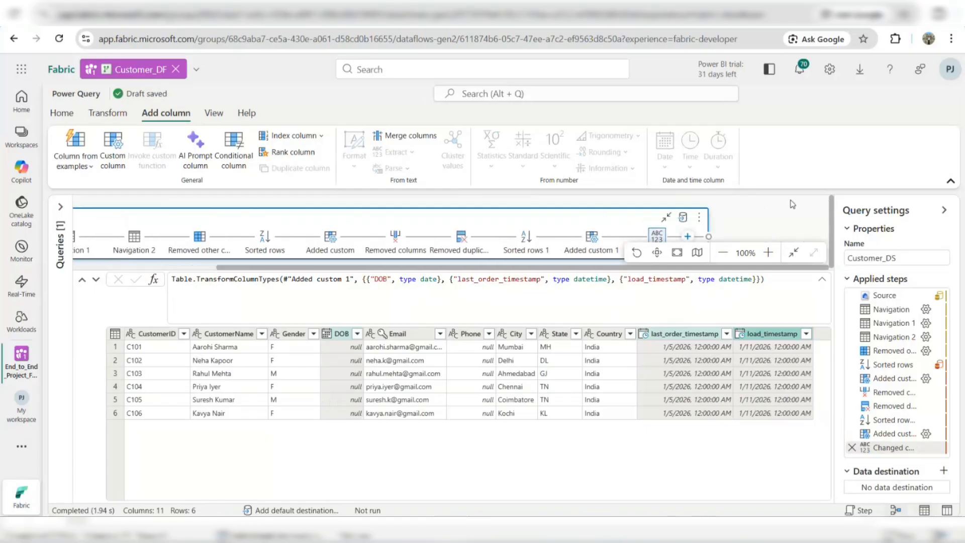
Set the existing table DWH_Stage.Customer_DS in the End_to_End_Project_Fabric workspace's Gold_WH warehouse as the query's data destination.
{"action": "left_click", "coordinate": [683, 217]}
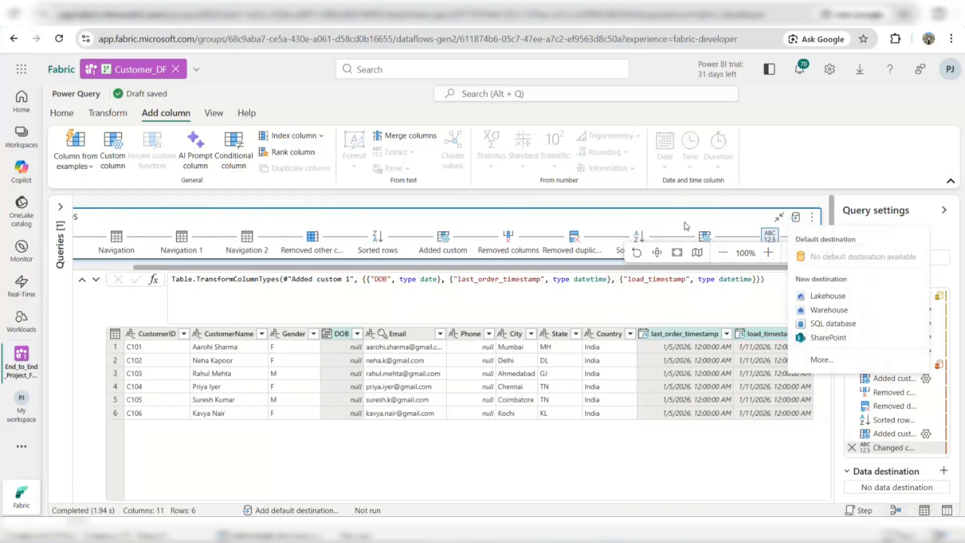
{"action": "left_click", "coordinate": [812, 359]}
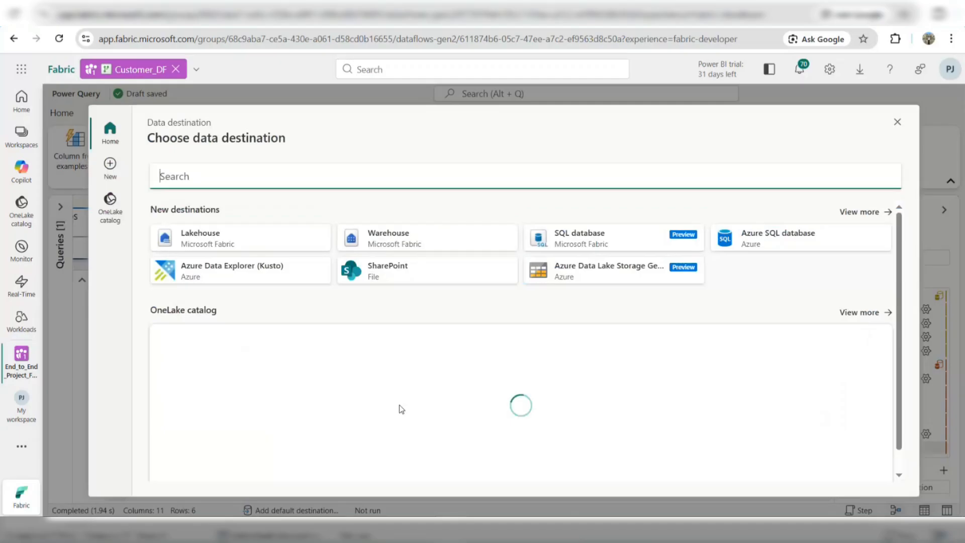
{"action": "double_click", "coordinate": [220, 388]}
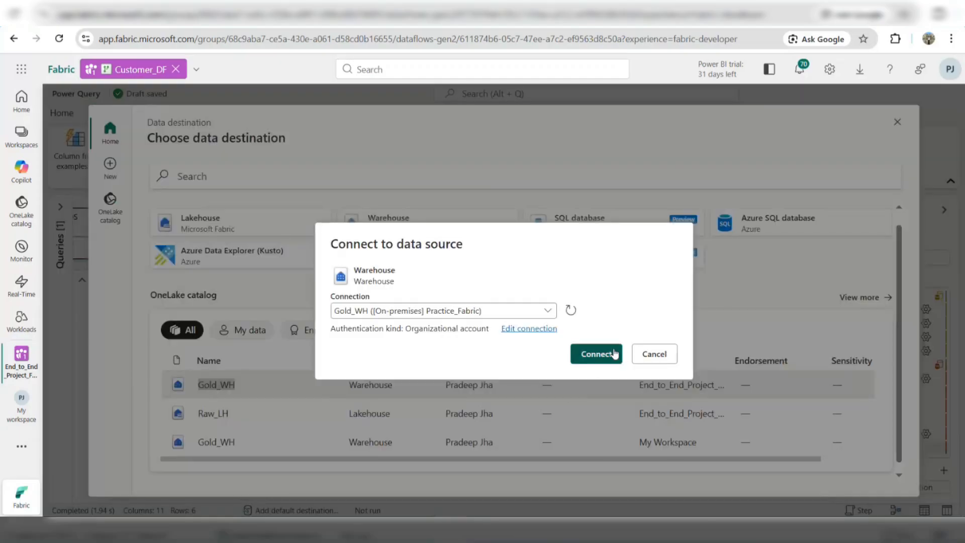
{"action": "left_click", "coordinate": [614, 353]}
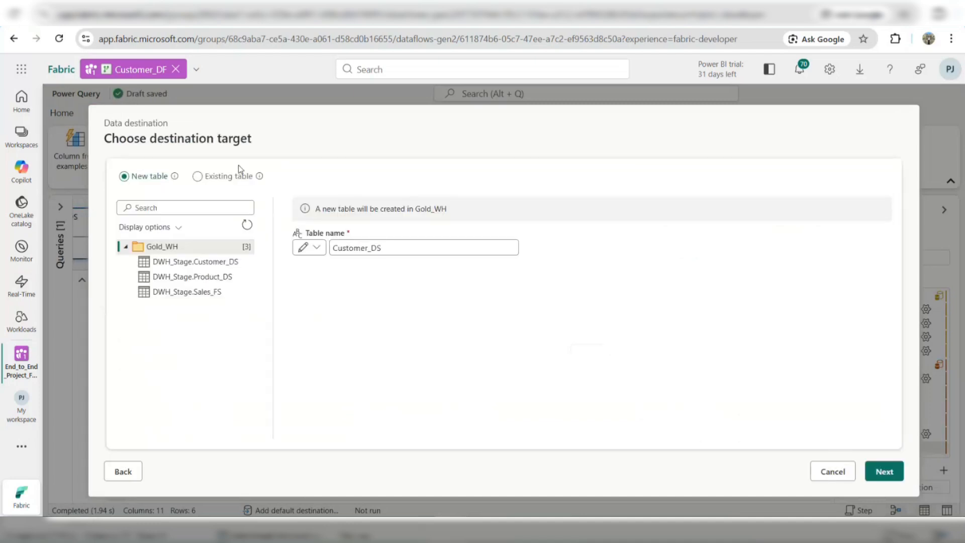
{"action": "left_click", "coordinate": [198, 176]}
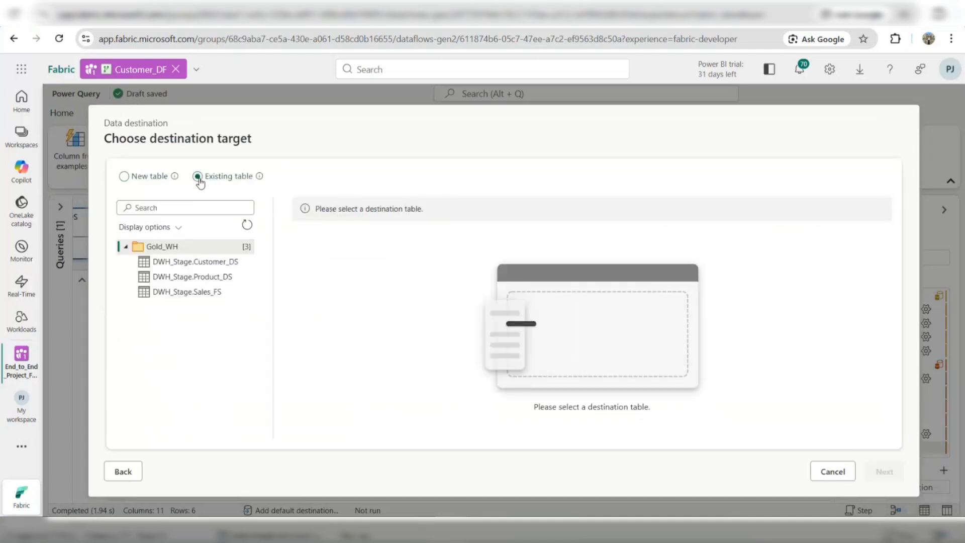
{"action": "left_click", "coordinate": [169, 267]}
{"action": "left_click", "coordinate": [881, 472]}
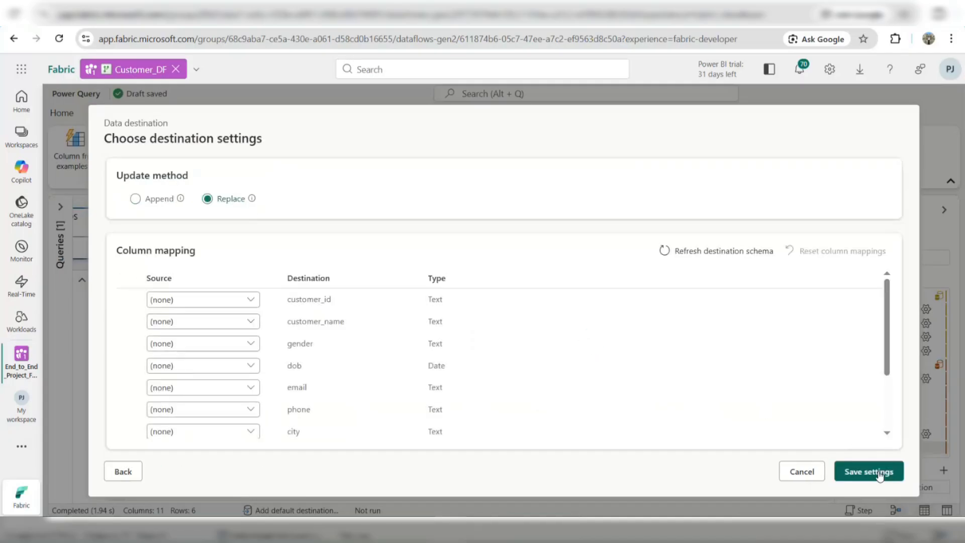
Map the source columns CustomerID, CustomerName and Gender to the destination columns customer_id, customer_name and gender.
{"action": "left_click", "coordinate": [250, 300]}
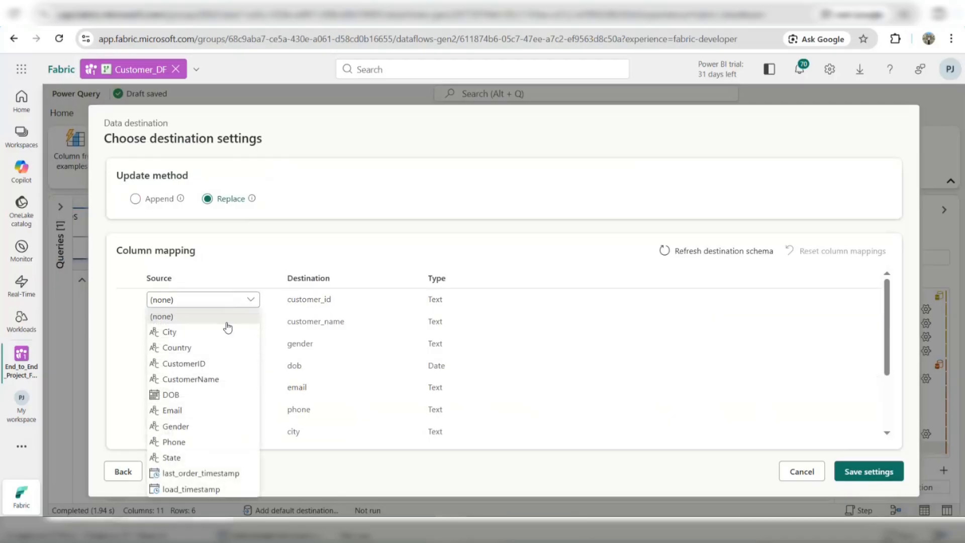
{"action": "left_click", "coordinate": [206, 366]}
{"action": "left_click", "coordinate": [239, 326]}
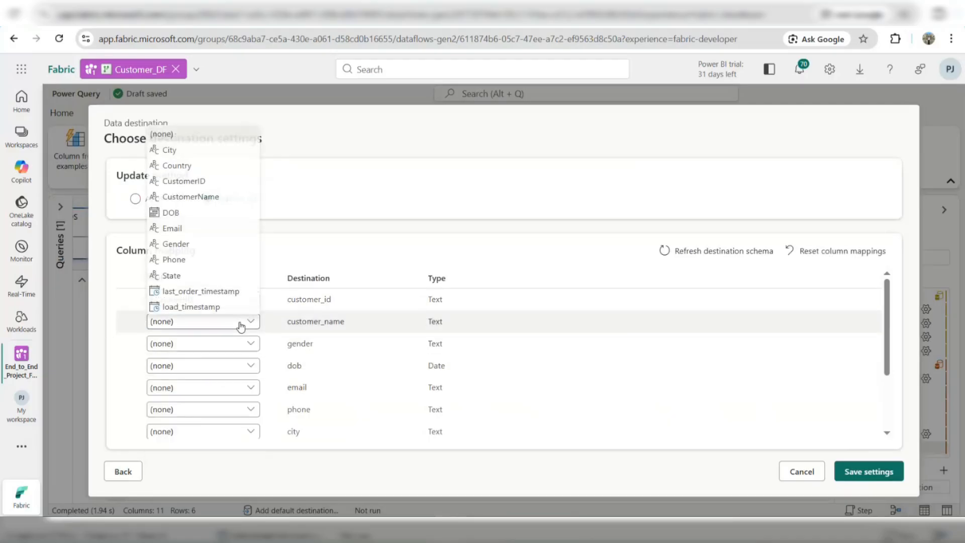
{"action": "left_click", "coordinate": [212, 197]}
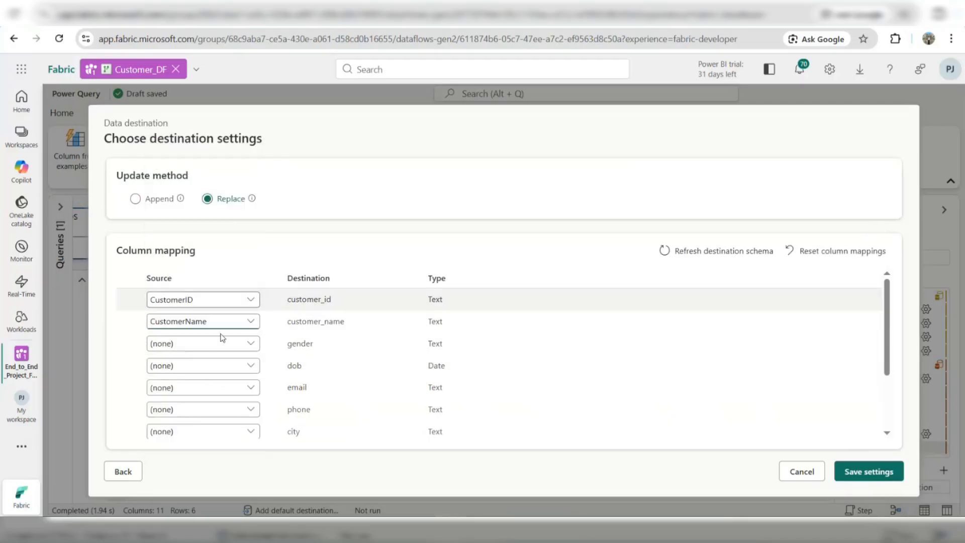
{"action": "left_click", "coordinate": [224, 345]}
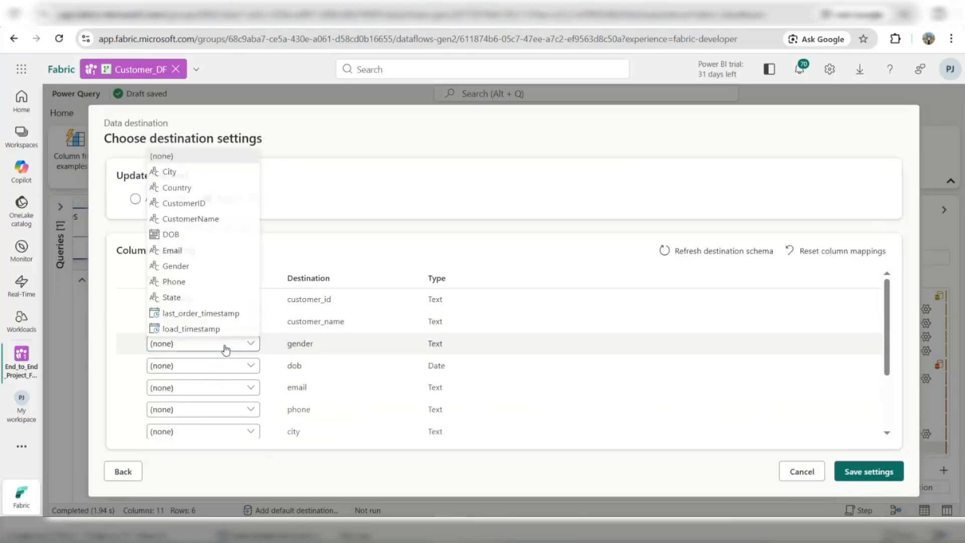
{"action": "left_click", "coordinate": [188, 265]}
Map the typed DOB column plus Email and Phone to the destination columns dob, email and phone.
{"action": "left_click", "coordinate": [204, 366]}
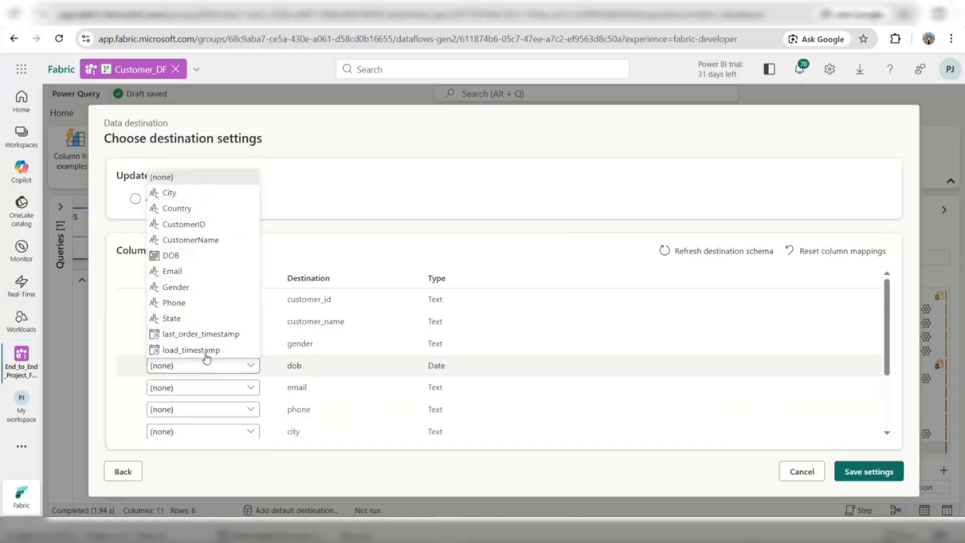
{"action": "left_click", "coordinate": [190, 258]}
{"action": "left_click", "coordinate": [207, 391]}
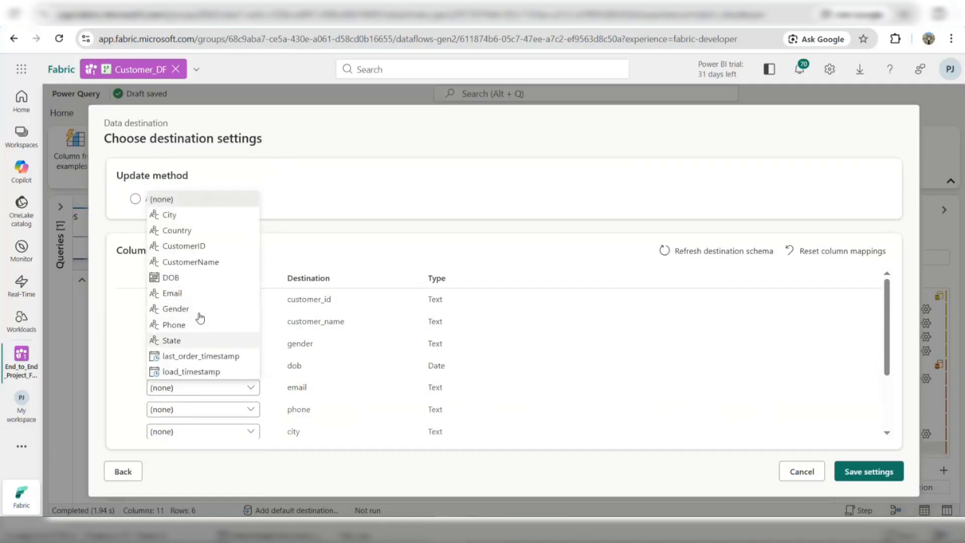
{"action": "left_click", "coordinate": [186, 292]}
{"action": "scroll", "coordinate": [226, 376], "scroll_direction": "down", "scroll_amount": 1}
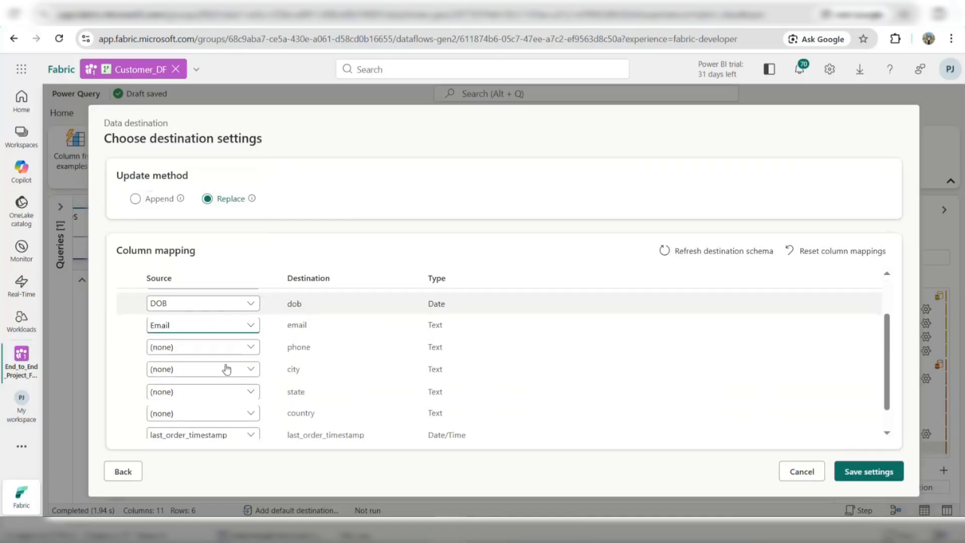
{"action": "left_click", "coordinate": [222, 353]}
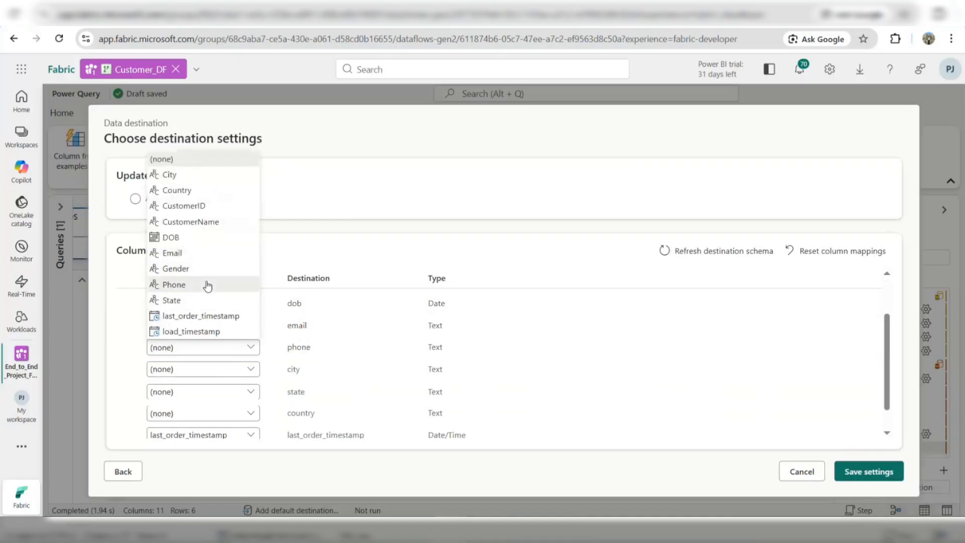
{"action": "left_click", "coordinate": [207, 284]}
Map City, Country and State to the destination columns city, country and state, correcting the city row's source to City.
{"action": "left_click", "coordinate": [210, 370]}
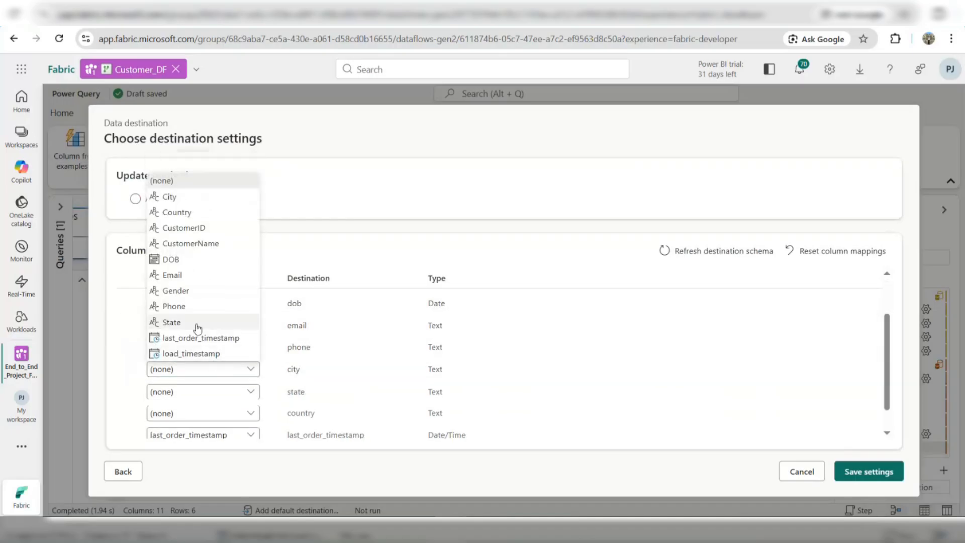
{"action": "left_click", "coordinate": [210, 212]}
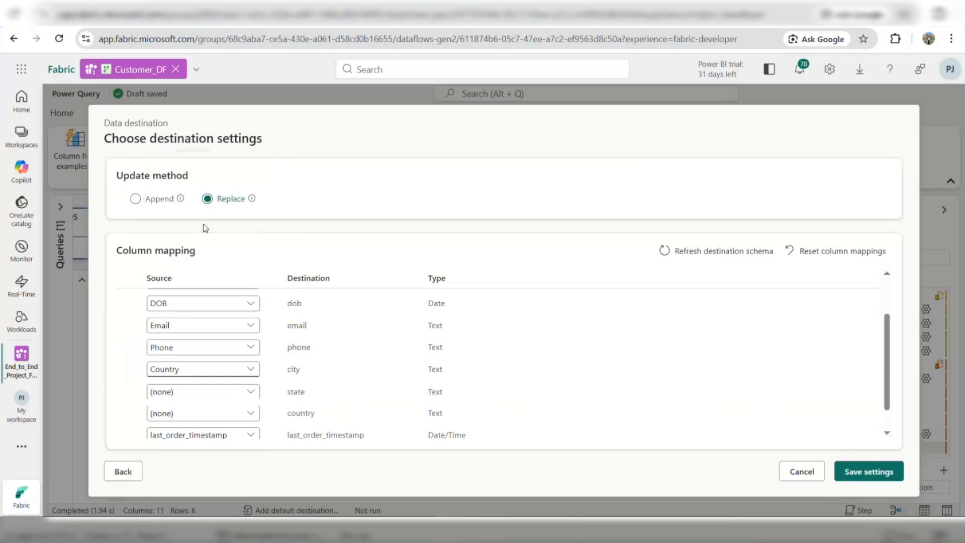
{"action": "left_click", "coordinate": [206, 370]}
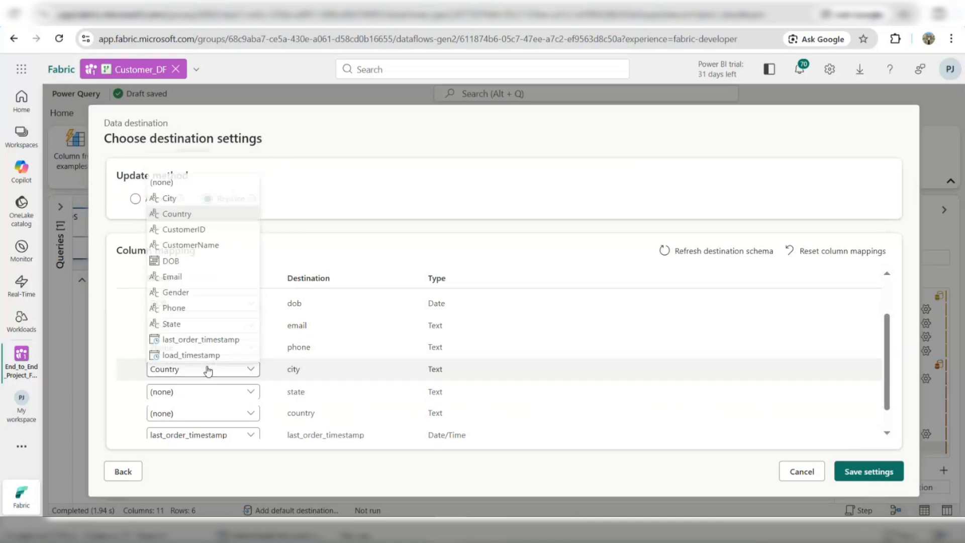
{"action": "left_click", "coordinate": [227, 197]}
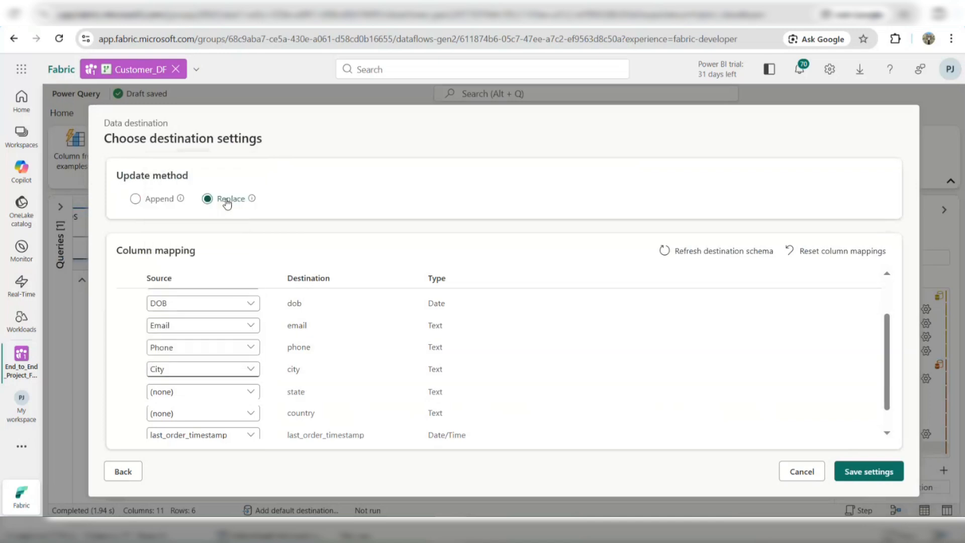
{"action": "left_click", "coordinate": [218, 413]}
{"action": "left_click", "coordinate": [195, 261]}
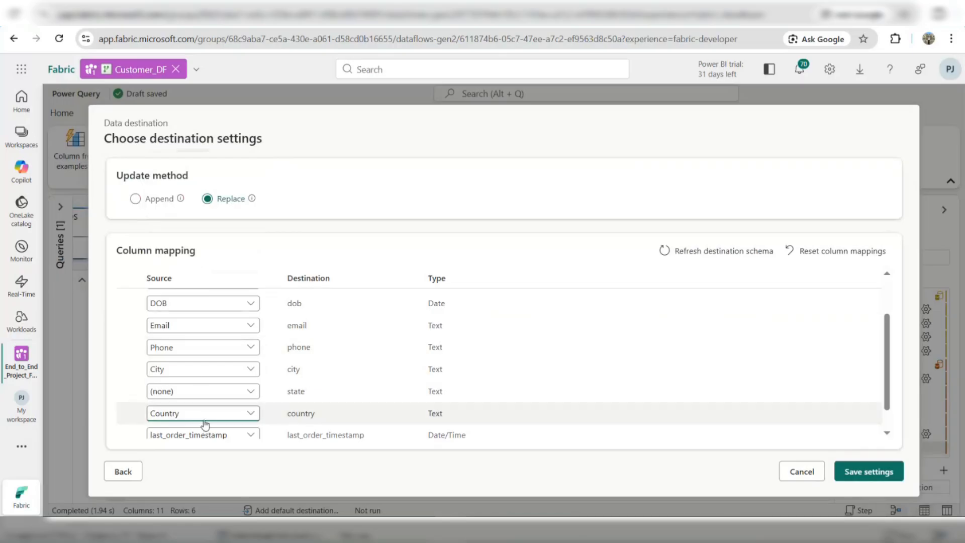
{"action": "left_click", "coordinate": [211, 392]}
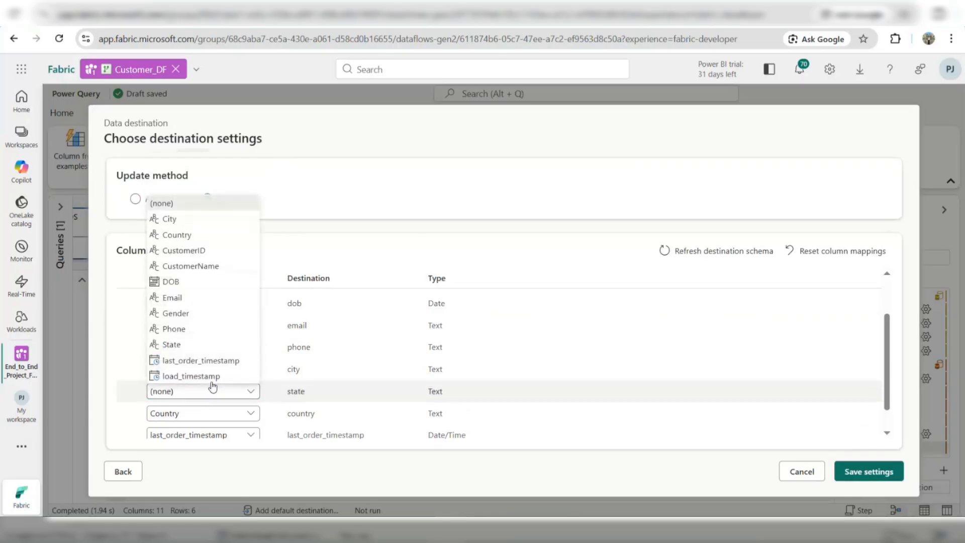
{"action": "left_click", "coordinate": [209, 347]}
Review the complete column mapping and save the destination settings with the Replace update method.
{"action": "scroll", "coordinate": [228, 431], "scroll_direction": "down", "scroll_amount": 1}
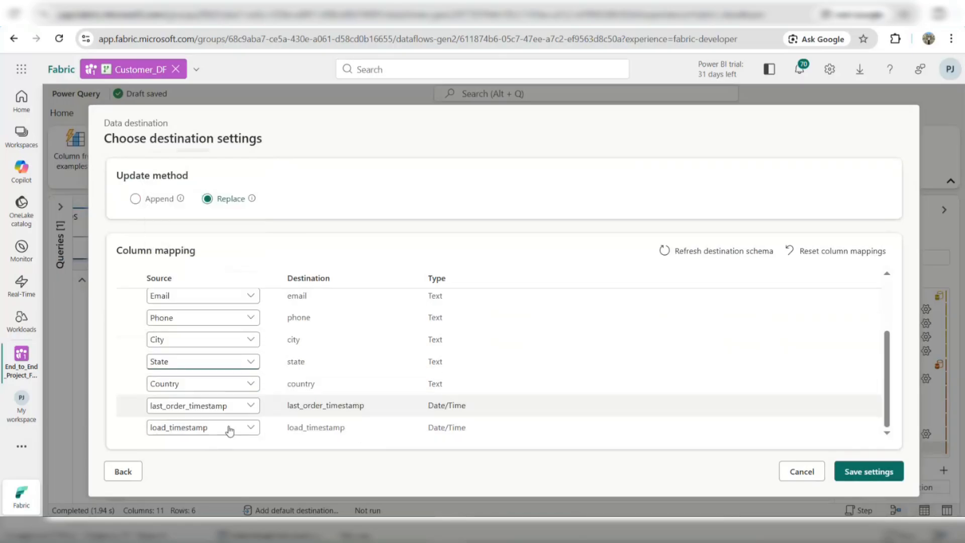
{"action": "scroll", "coordinate": [416, 402], "scroll_direction": "up", "scroll_amount": 3}
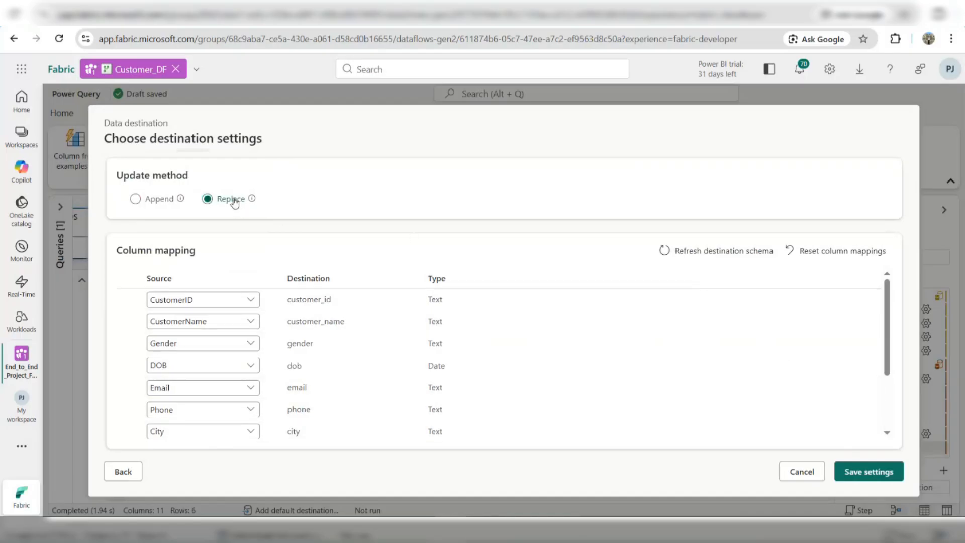
{"action": "mouse_move", "coordinate": [252, 200]}
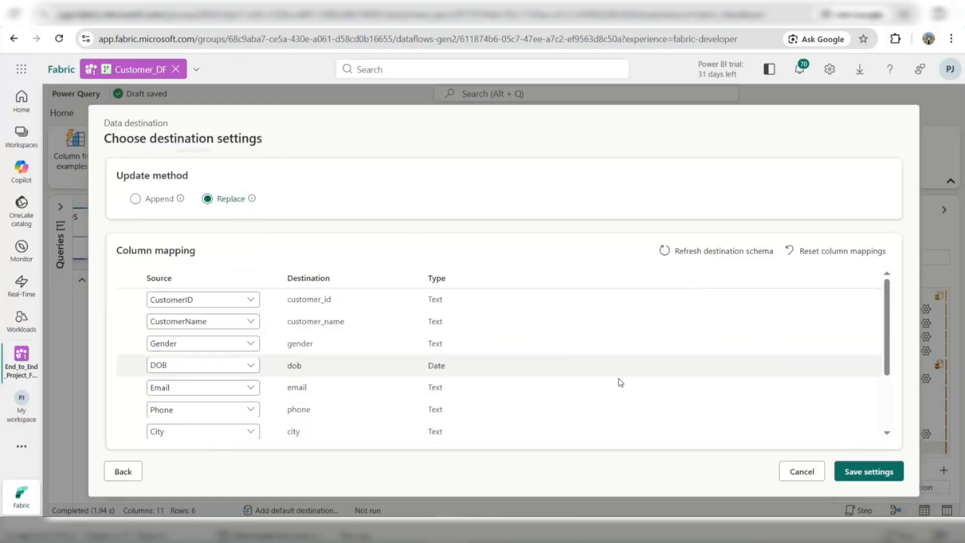
{"action": "left_click", "coordinate": [870, 471]}
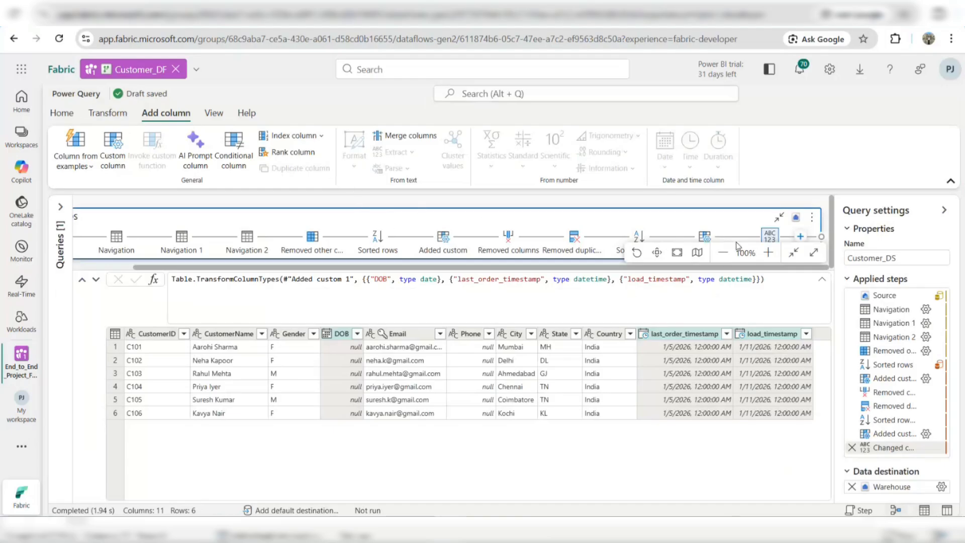
Collapse the Customer_DS query in the diagram and save the dataflow without running it.
{"action": "left_click", "coordinate": [780, 218]}
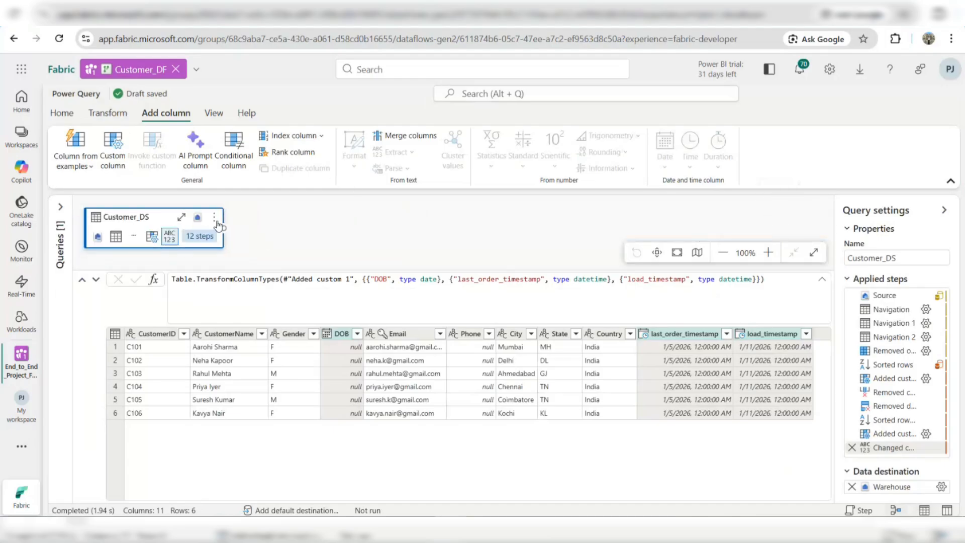
{"action": "left_click", "coordinate": [61, 112]}
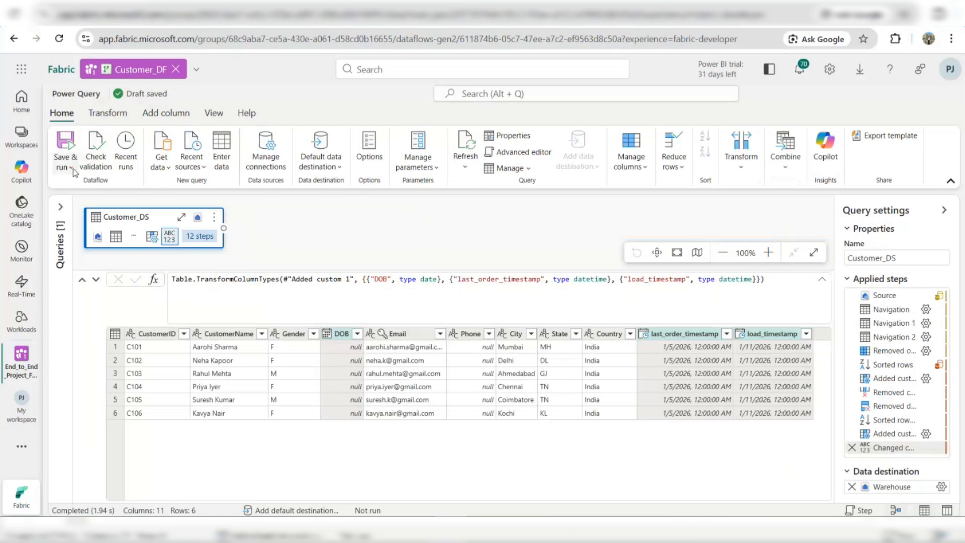
{"action": "left_click", "coordinate": [71, 167]}
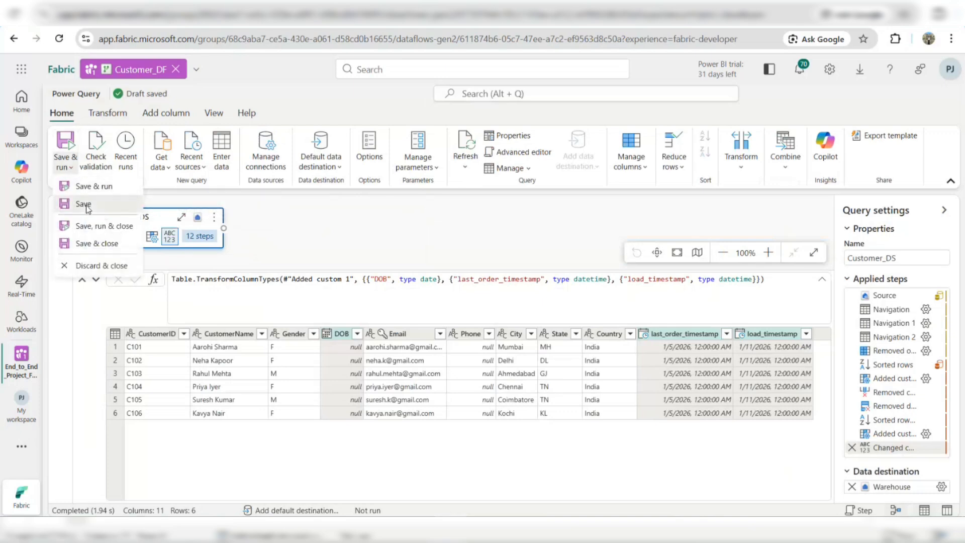
{"action": "left_click", "coordinate": [86, 206]}
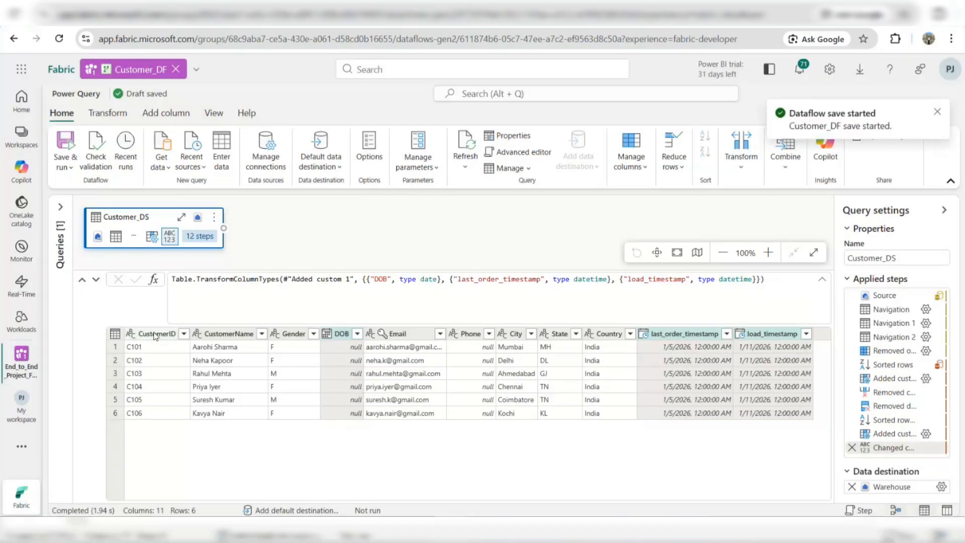
{"action": "left_click", "coordinate": [937, 112]}
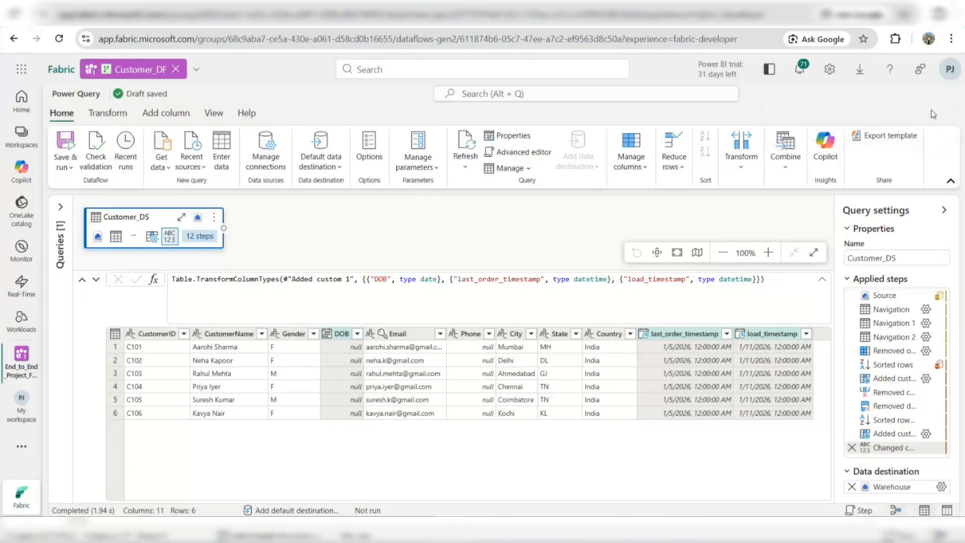
Open the Pipelines folder inside Silver > Stage_Pipelines of the End_to_End_Project_Fabric workspace.
{"action": "left_click", "coordinate": [21, 357]}
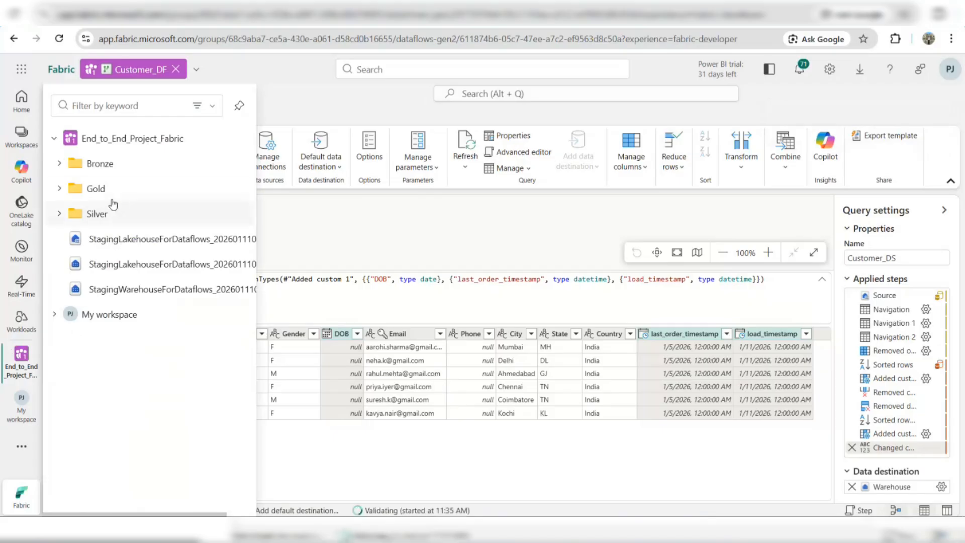
{"action": "left_click", "coordinate": [98, 213]}
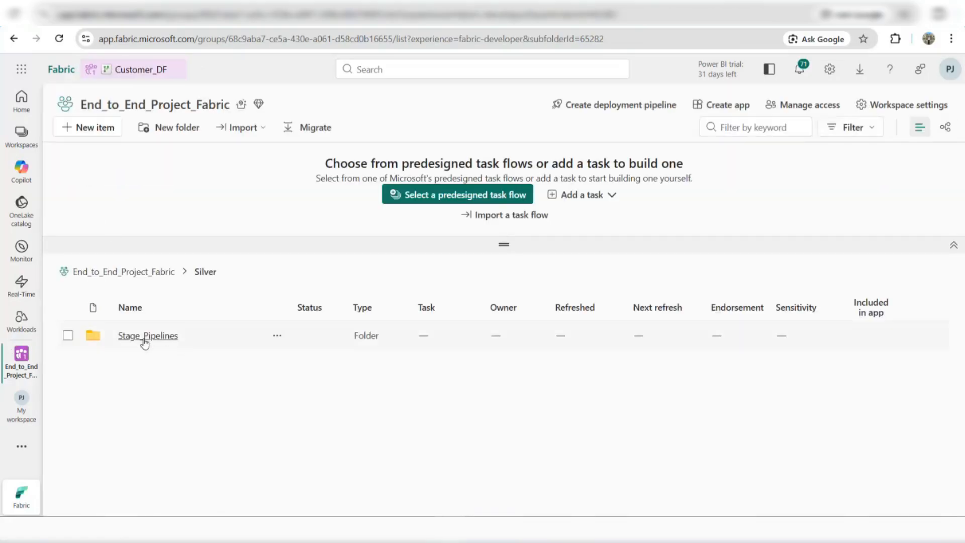
{"action": "left_click", "coordinate": [146, 341]}
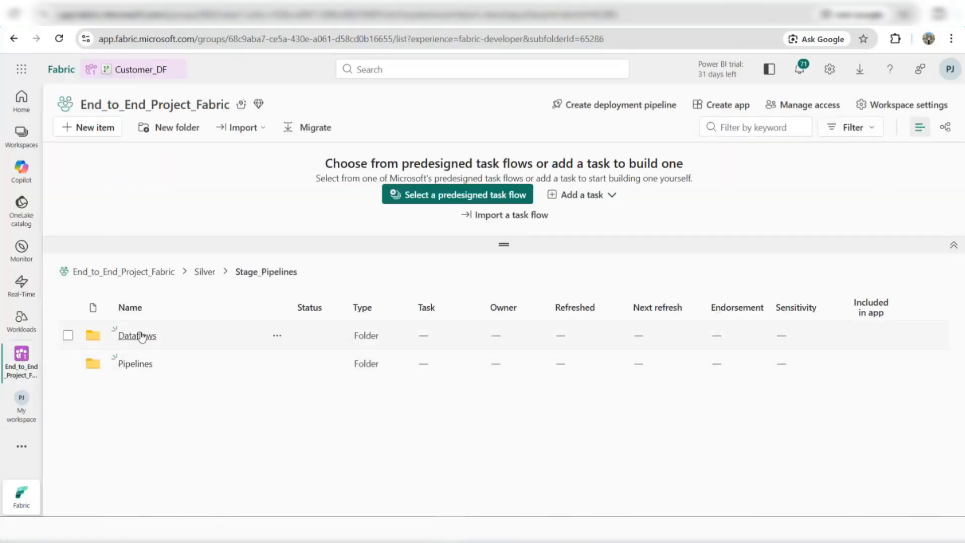
{"action": "left_click", "coordinate": [135, 365]}
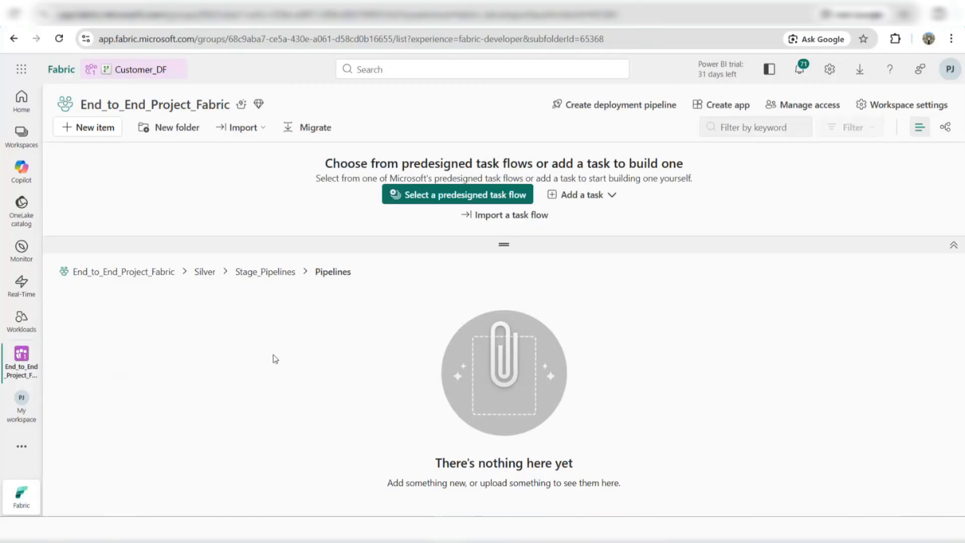
Create a pipeline named PL_STG_CUSTOMER in the Pipelines folder.
{"action": "left_click", "coordinate": [119, 131]}
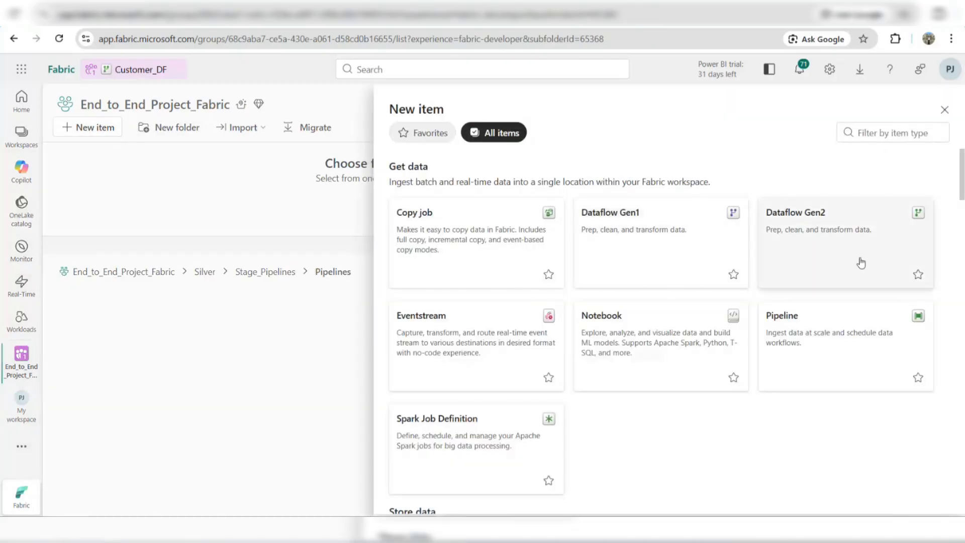
{"action": "left_click", "coordinate": [808, 343]}
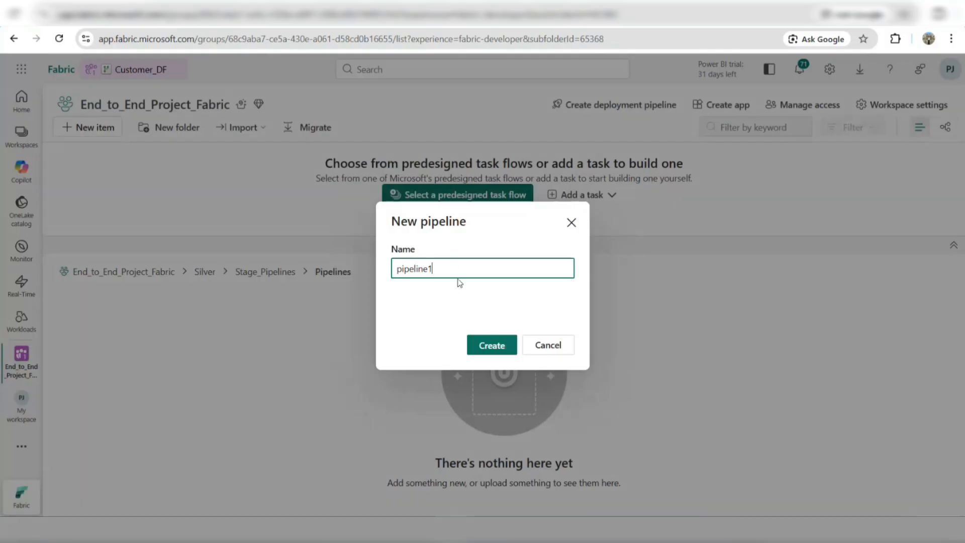
{"action": "type", "text": "PL"}
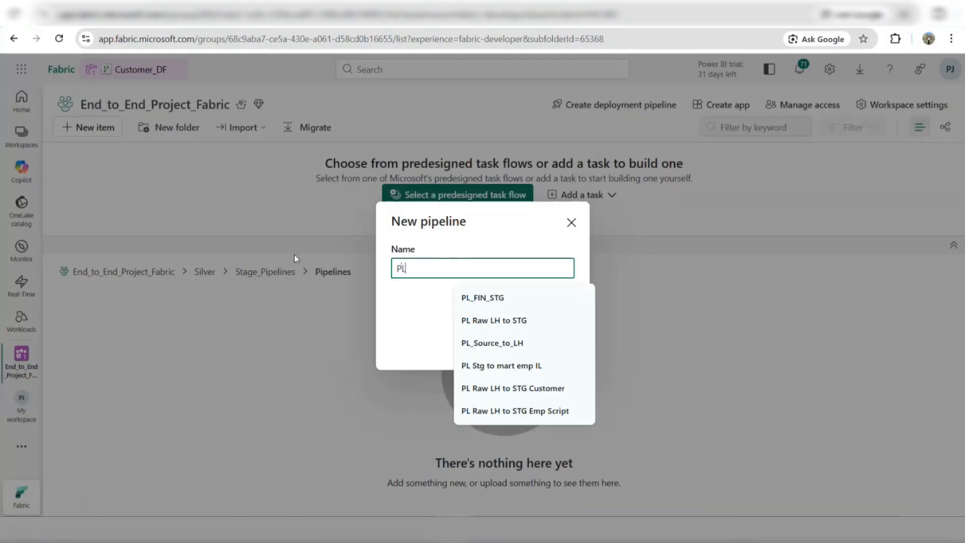
{"action": "type", "text": "_STG"}
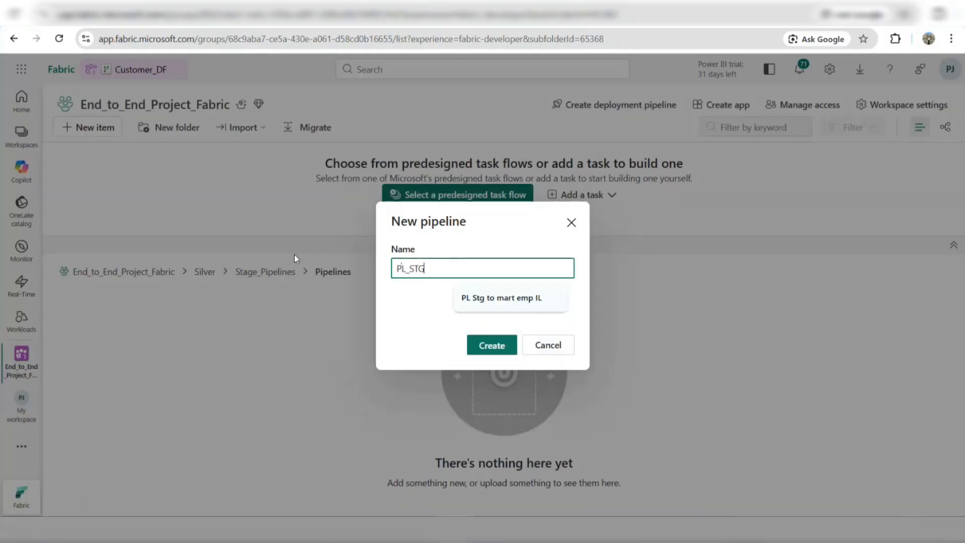
{"action": "type", "text": "_CUST"}
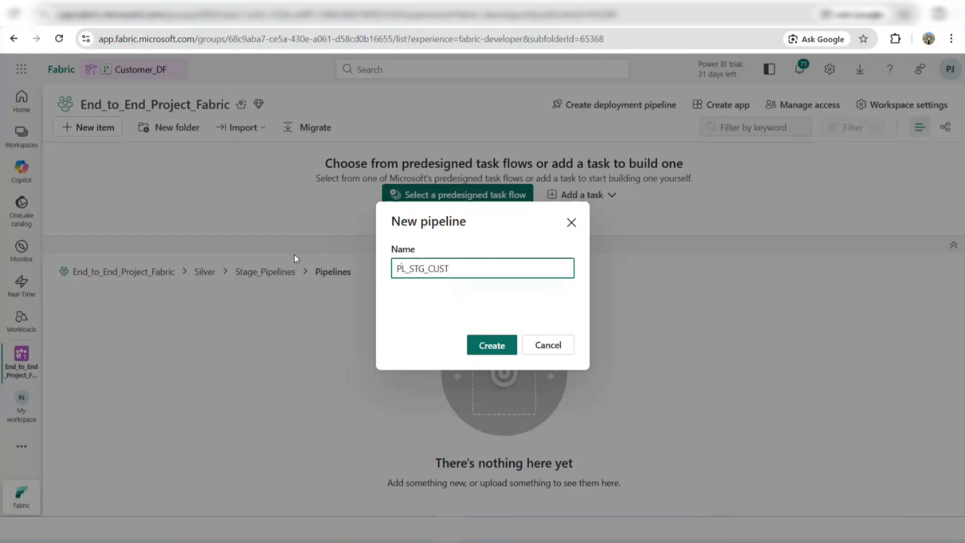
{"action": "type", "text": "OMER"}
{"action": "left_click", "coordinate": [478, 345]}
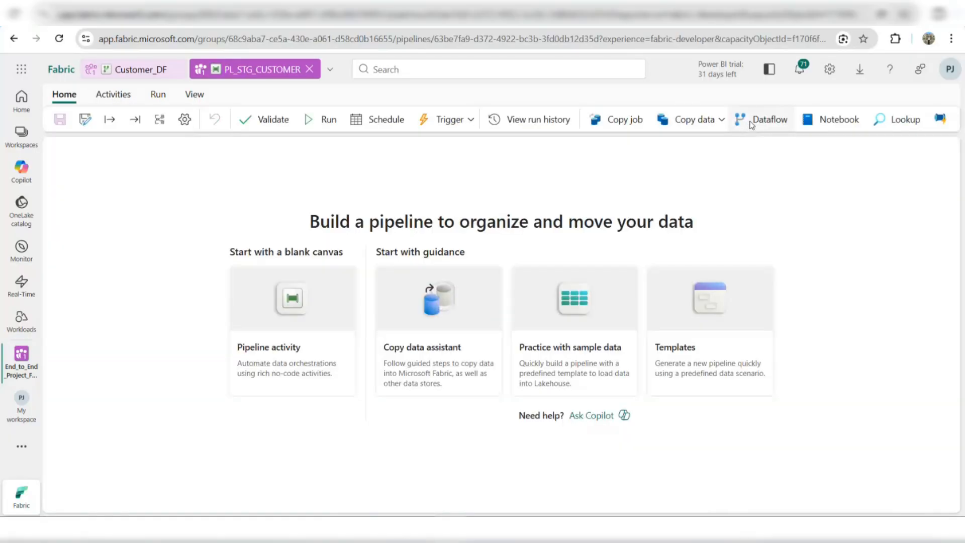
Add a Dataflow activity to the pipeline canvas, reposition it away from the canvas edge and name it DF_Customer.
{"action": "left_click", "coordinate": [752, 123]}
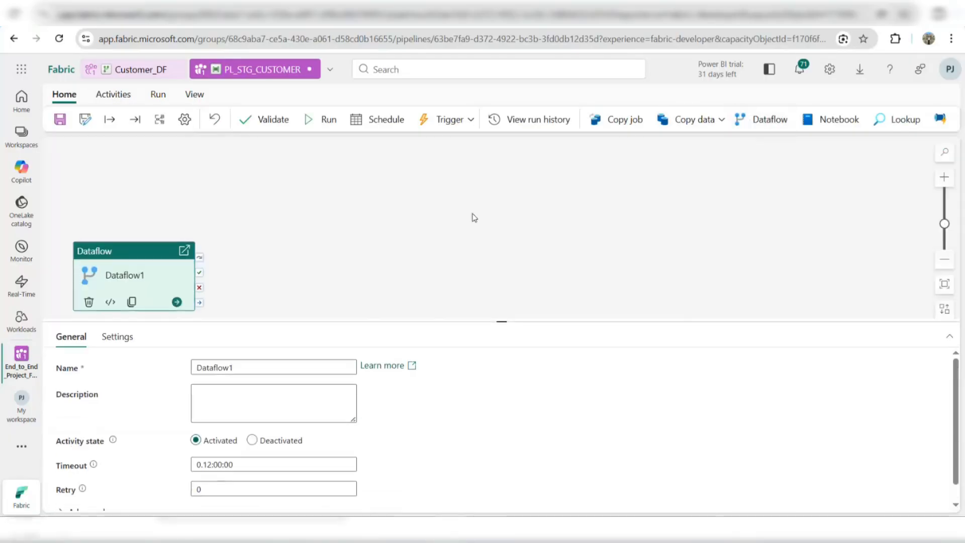
{"action": "left_click_drag", "start_coordinate": [143, 258], "coordinate": [309, 232]}
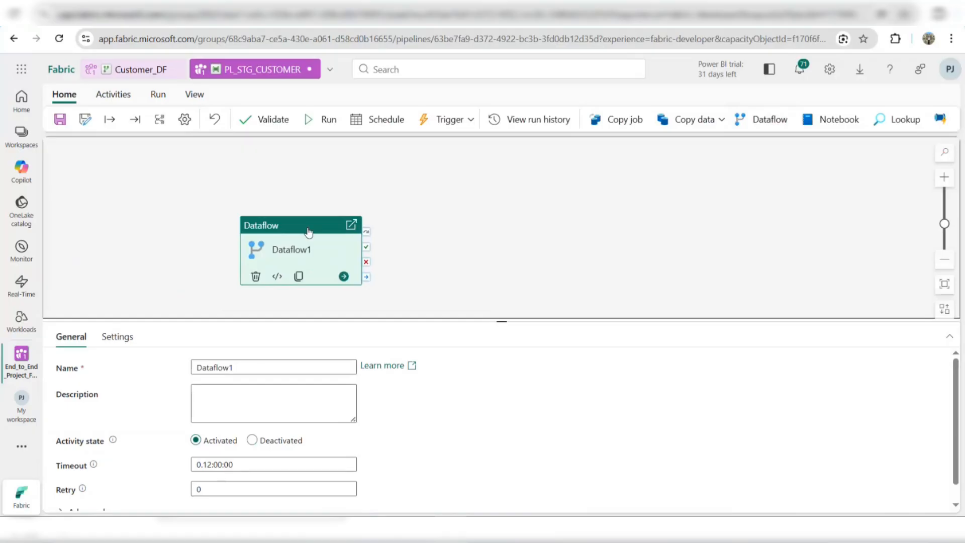
{"action": "left_click_drag", "start_coordinate": [237, 369], "coordinate": [187, 375]}
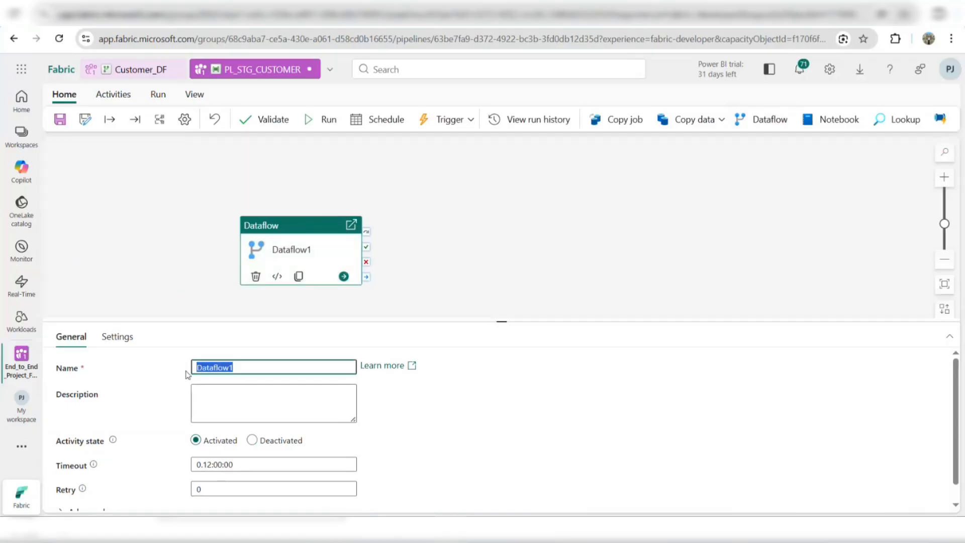
{"action": "type", "text": "Dataf"}
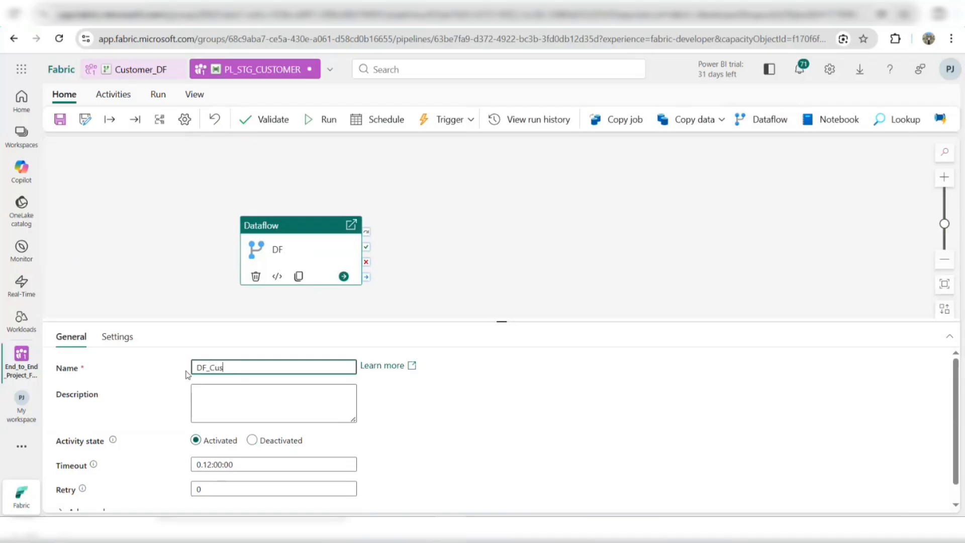
Set the DF_Customer activity to run the Customer_DF dataflow from the End_to_End_Project_Fabric workspace and save the pipeline.
{"action": "left_click", "coordinate": [128, 339]}
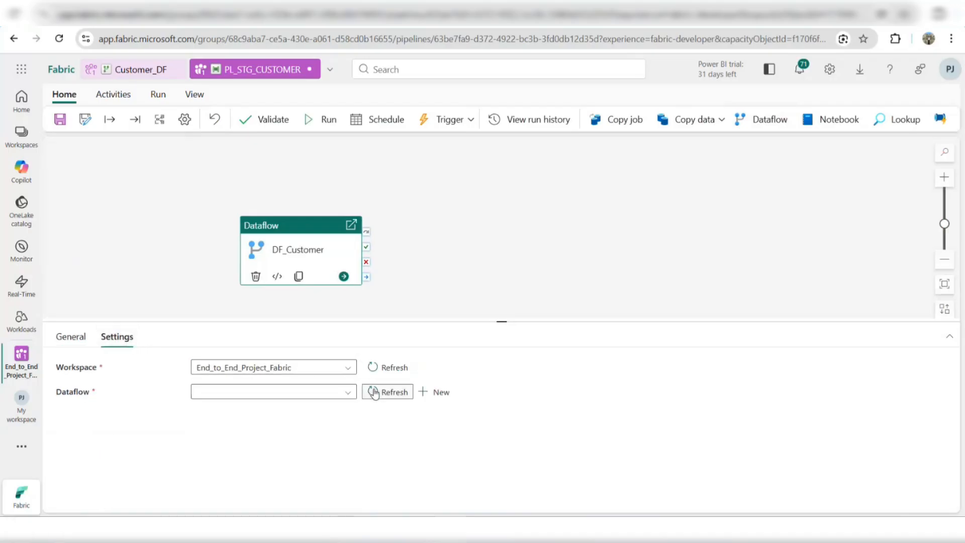
{"action": "left_click", "coordinate": [343, 398]}
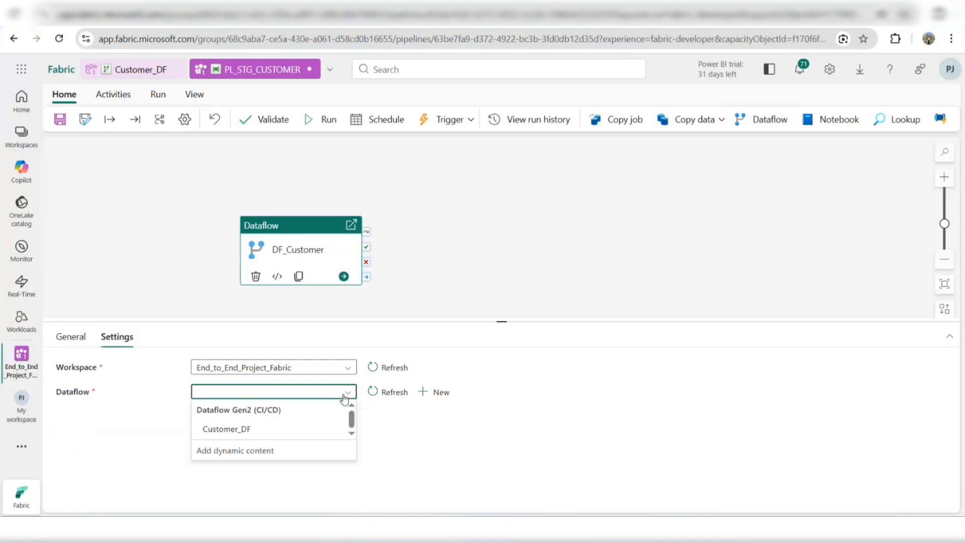
{"action": "left_click", "coordinate": [236, 431]}
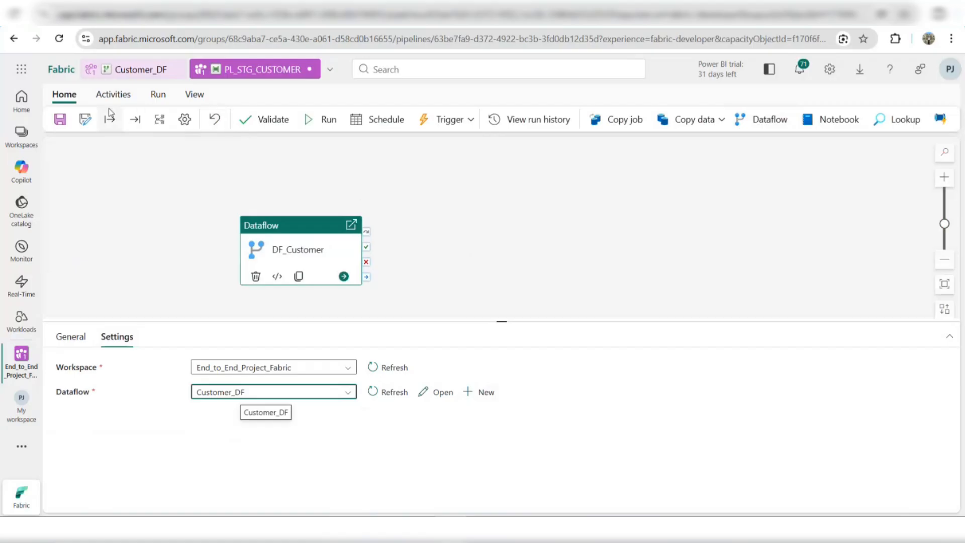
{"action": "left_click", "coordinate": [56, 121]}
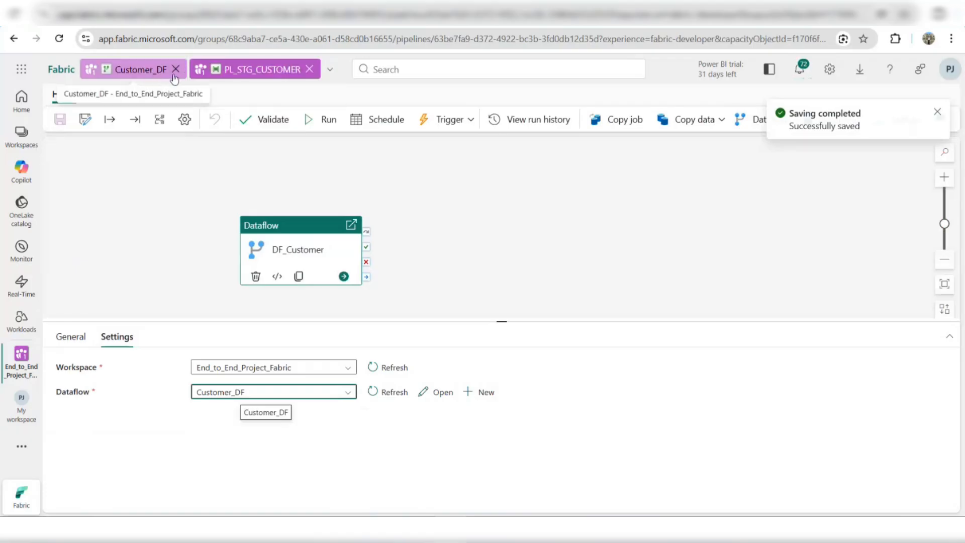
{"action": "left_click", "coordinate": [21, 357]}
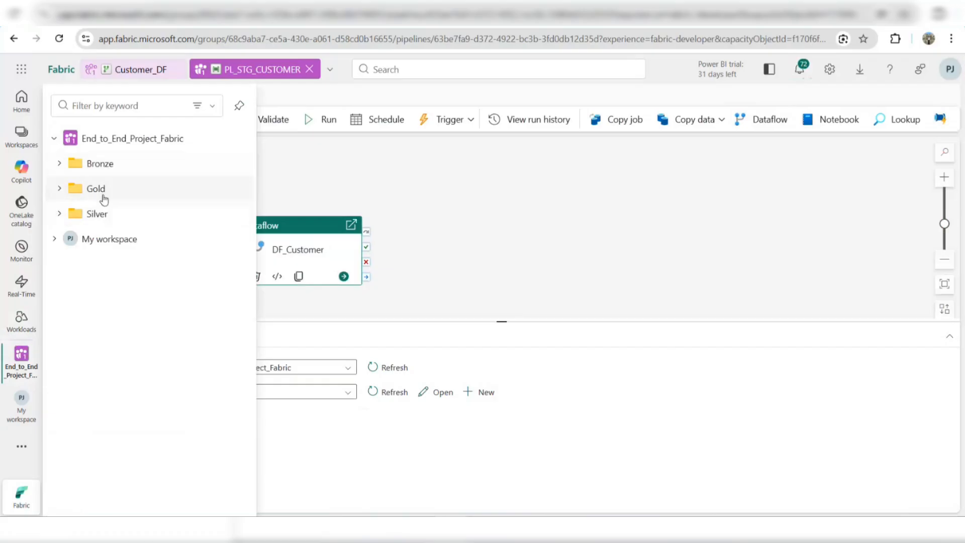
{"action": "left_click", "coordinate": [97, 214]}
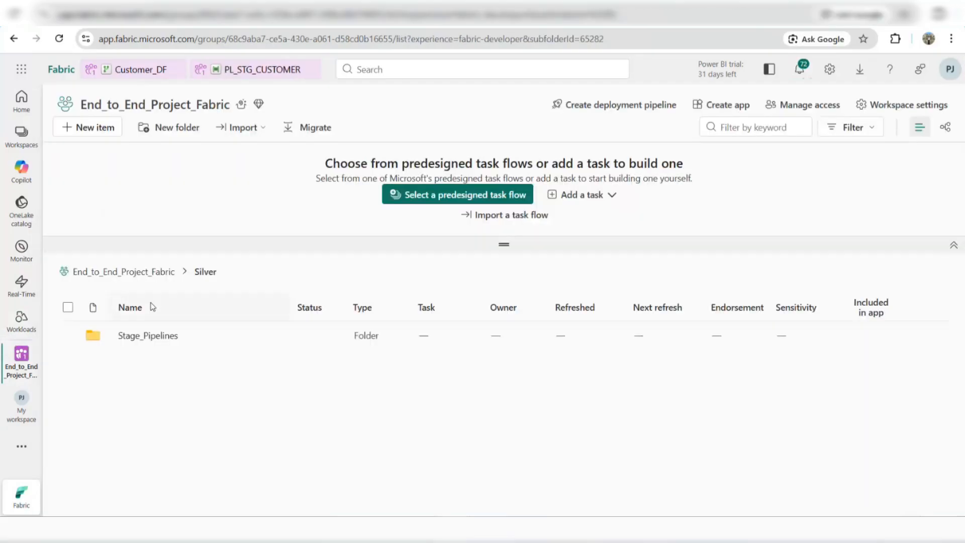
{"action": "left_click", "coordinate": [134, 336]}
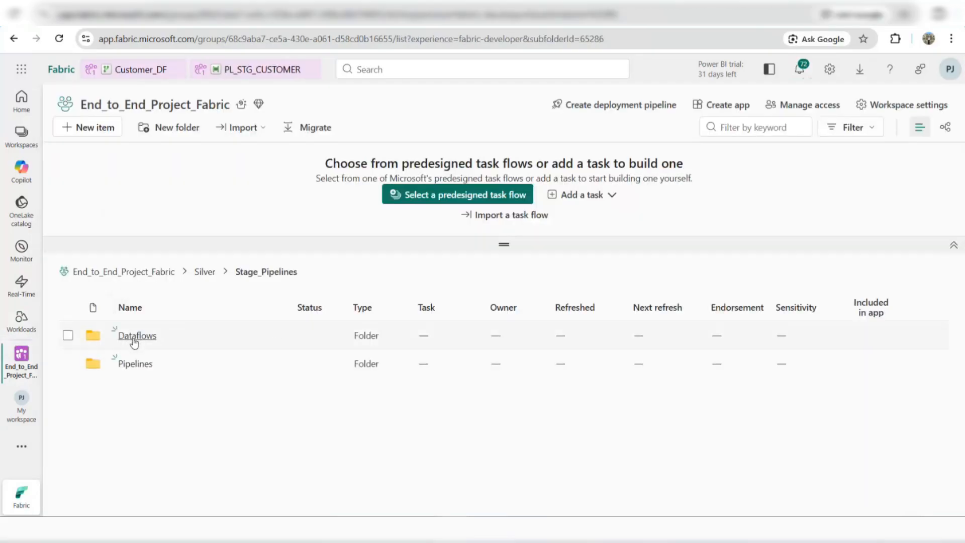
{"action": "left_click", "coordinate": [133, 336]}
{"action": "left_click", "coordinate": [133, 336]}
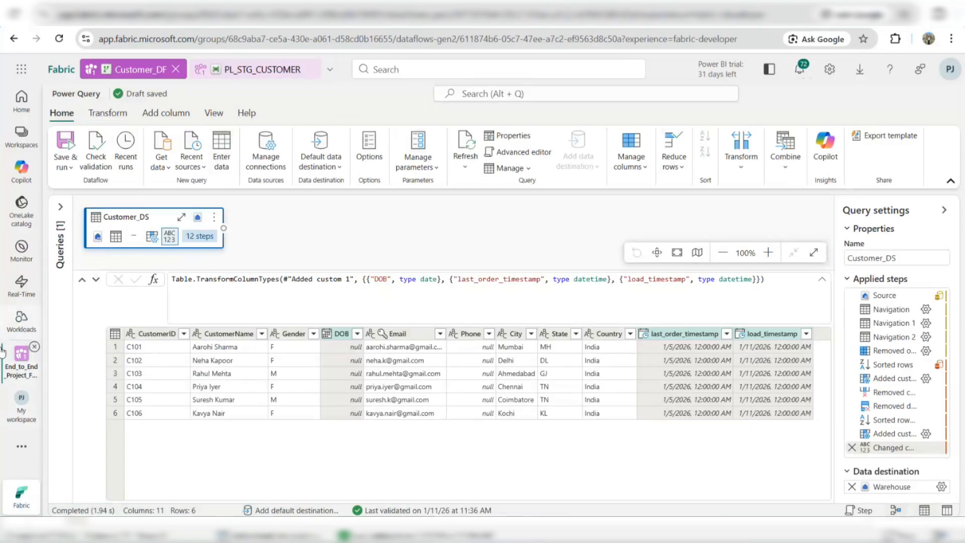
Create a Dataflow Gen2 named Product_DF in the Silver > Stage_Pipelines > Dataflows folder.
{"action": "left_click", "coordinate": [22, 358]}
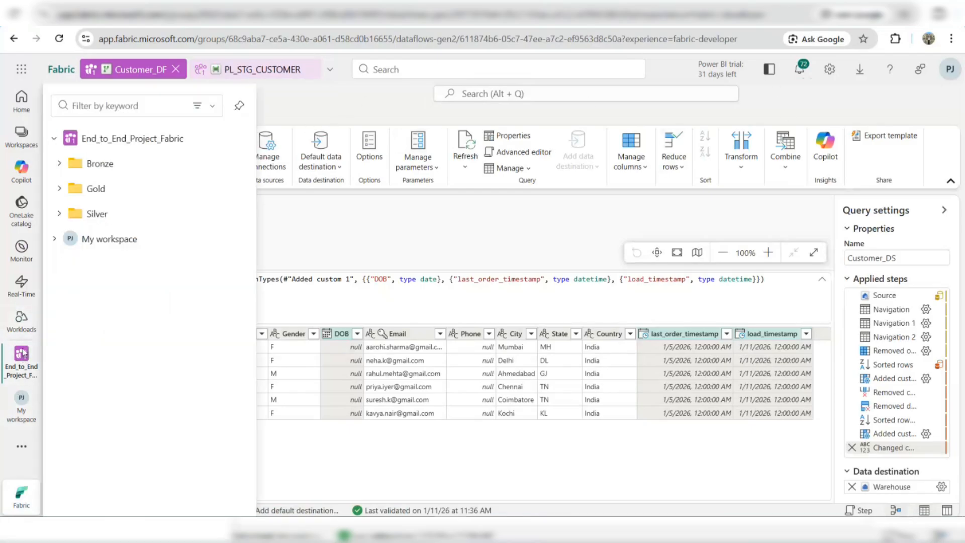
{"action": "left_click", "coordinate": [95, 214]}
{"action": "left_click", "coordinate": [130, 335]}
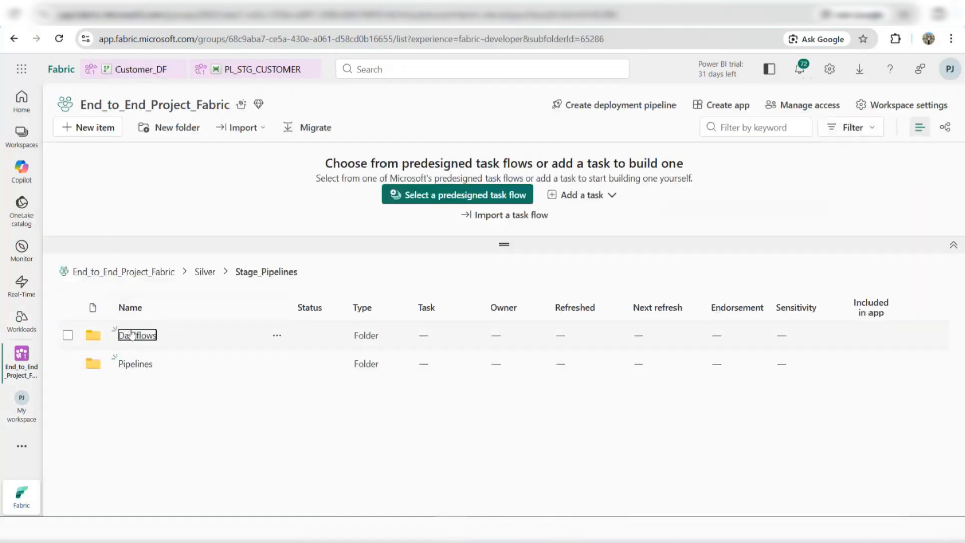
{"action": "left_click", "coordinate": [133, 336]}
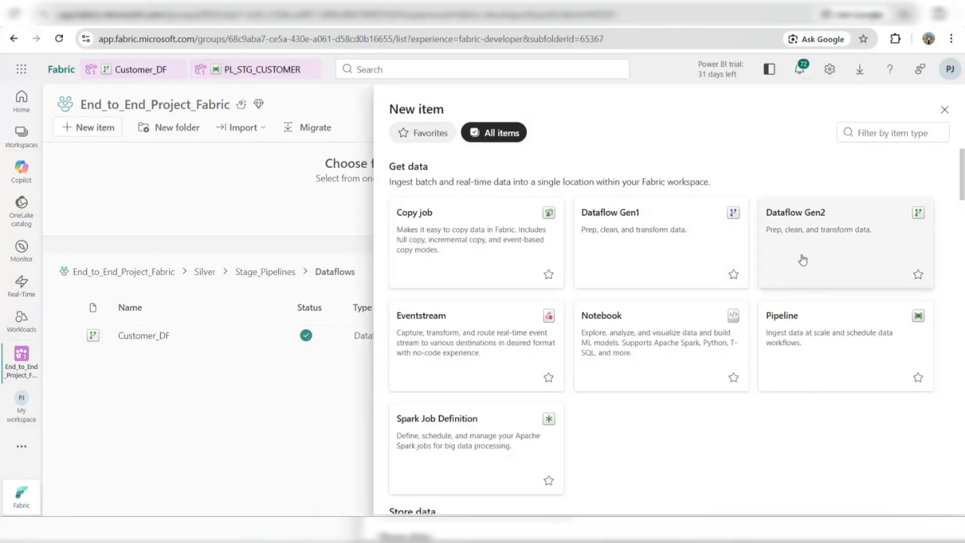
{"action": "left_click", "coordinate": [801, 261]}
{"action": "left_click_drag", "start_coordinate": [468, 275], "coordinate": [328, 275]}
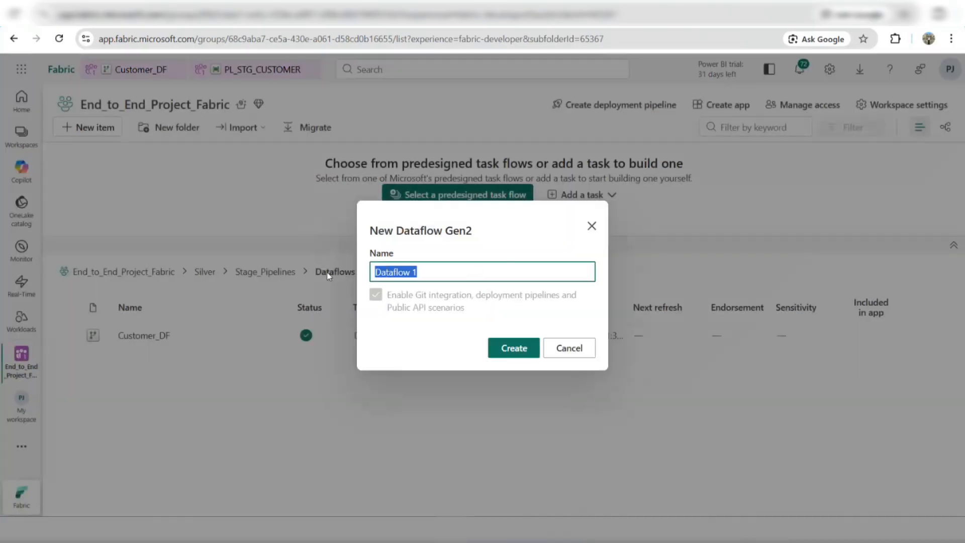
{"action": "type", "text": "Product_DF"}
{"action": "key", "text": "Return"}
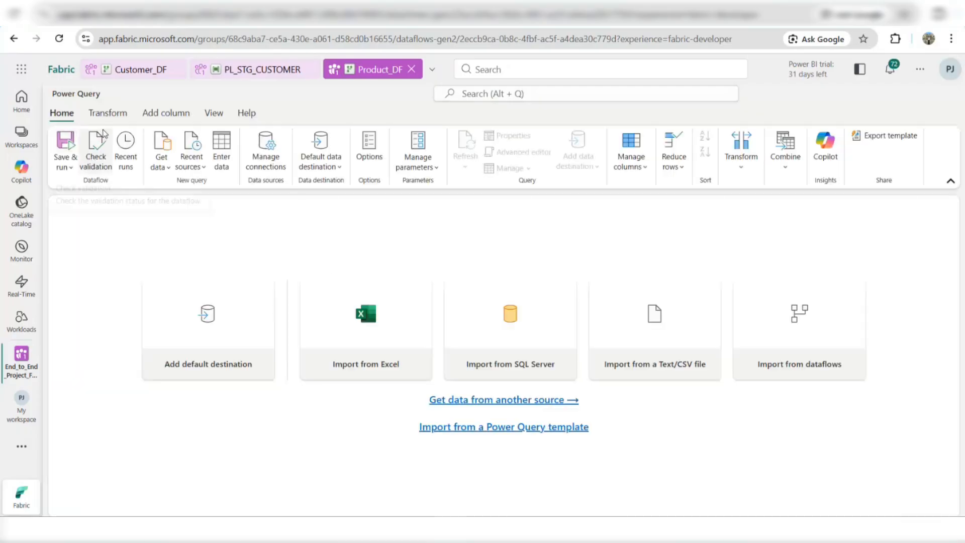
Load the Raw_orders table from the Raw_LH lakehouse in End_to_End_Project_Fabric as the source of Product_DF.
{"action": "left_click", "coordinate": [161, 150]}
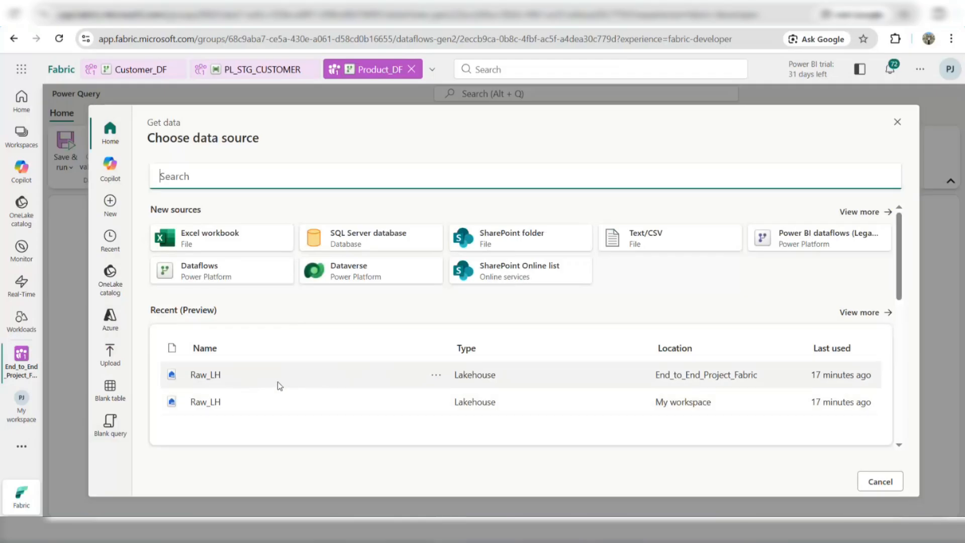
{"action": "left_click", "coordinate": [277, 384]}
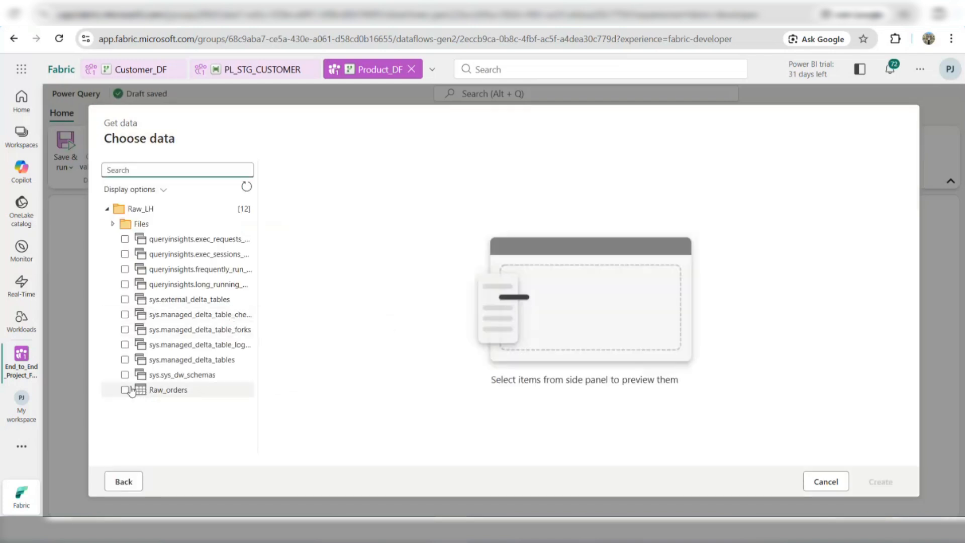
{"action": "left_click", "coordinate": [126, 390]}
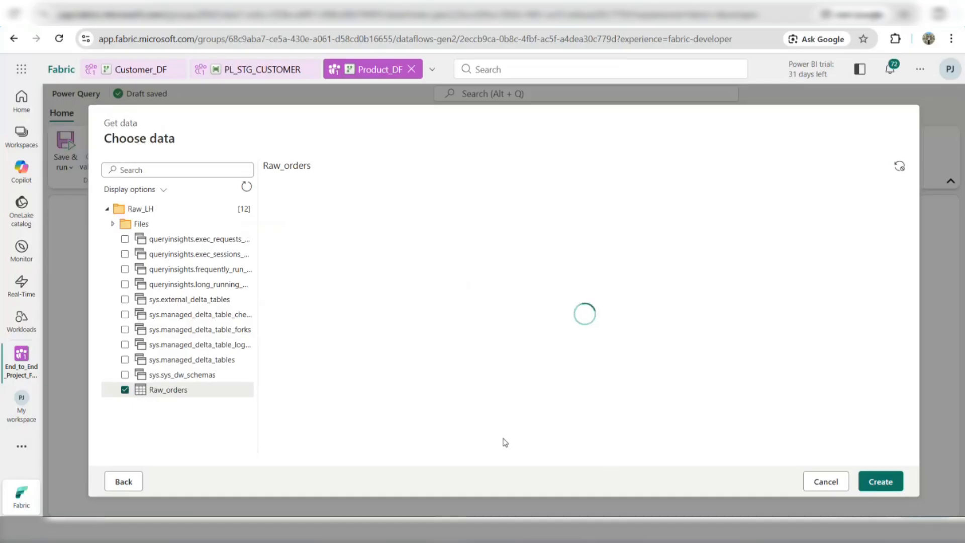
{"action": "left_click", "coordinate": [126, 390]}
{"action": "left_click", "coordinate": [872, 490]}
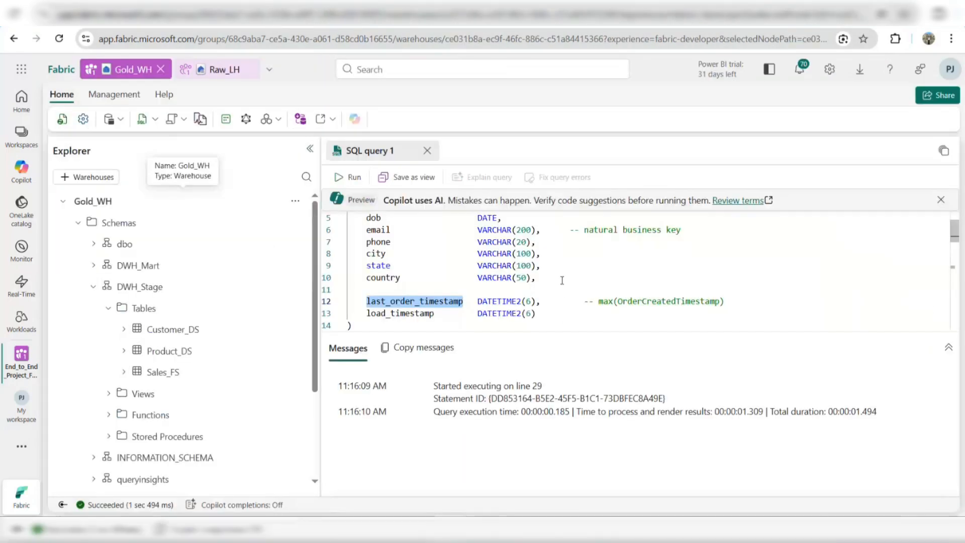
Examine the DWH_Stage.Product_DS column definitions in the Gold_WH SQL query and look for the matching product columns in Product_DF's Raw_orders preview.
{"action": "scroll", "coordinate": [562, 278], "scroll_direction": "down", "scroll_amount": 5}
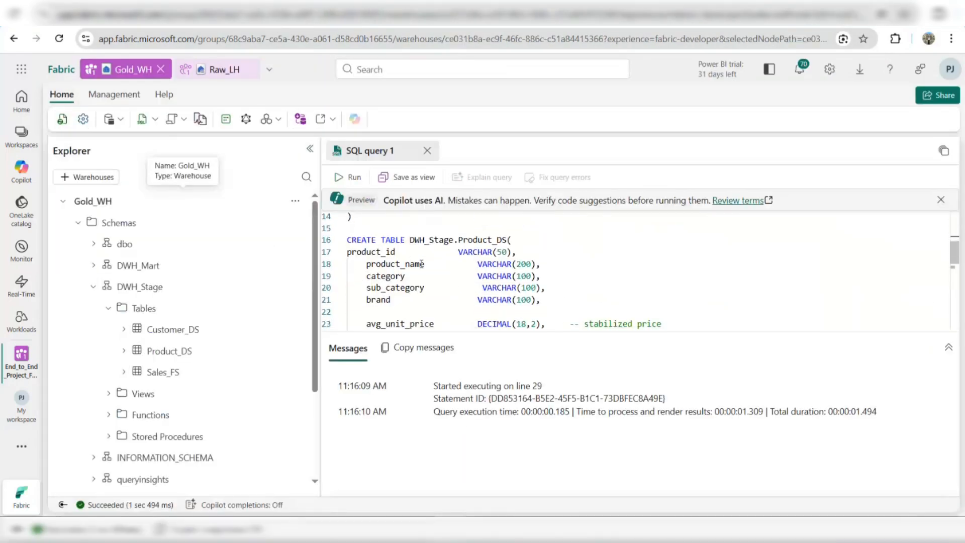
{"action": "scroll", "coordinate": [428, 272], "scroll_direction": "down", "scroll_amount": 1}
{"action": "scroll", "coordinate": [419, 277], "scroll_direction": "down", "scroll_amount": 1}
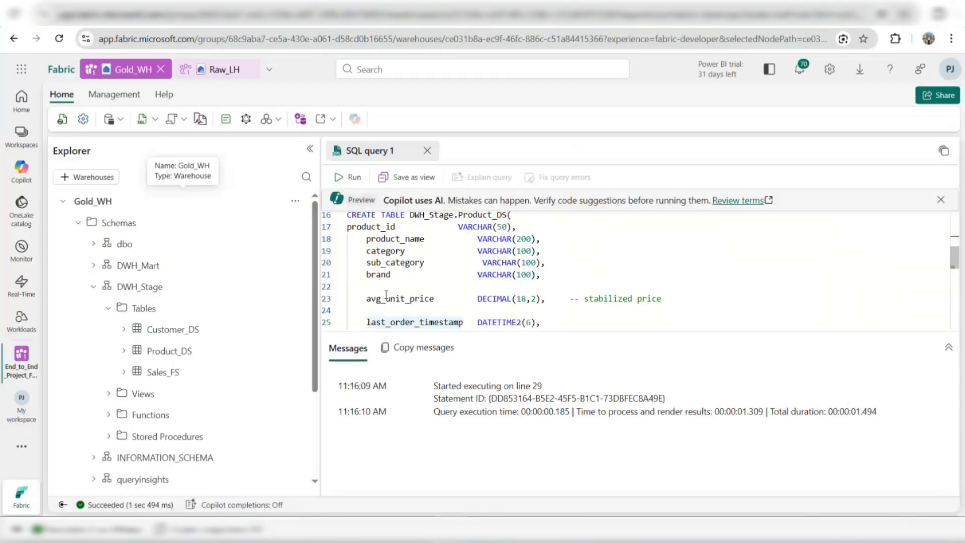
{"action": "scroll", "coordinate": [419, 277], "scroll_direction": "down", "scroll_amount": 1}
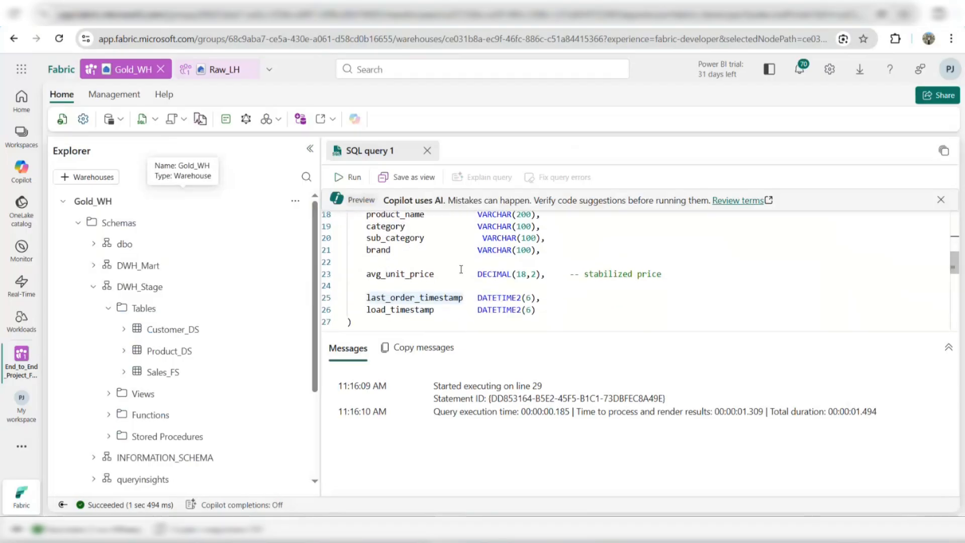
{"action": "scroll", "coordinate": [461, 270], "scroll_direction": "up", "scroll_amount": 1}
{"action": "scroll", "coordinate": [461, 270], "scroll_direction": "down", "scroll_amount": 1}
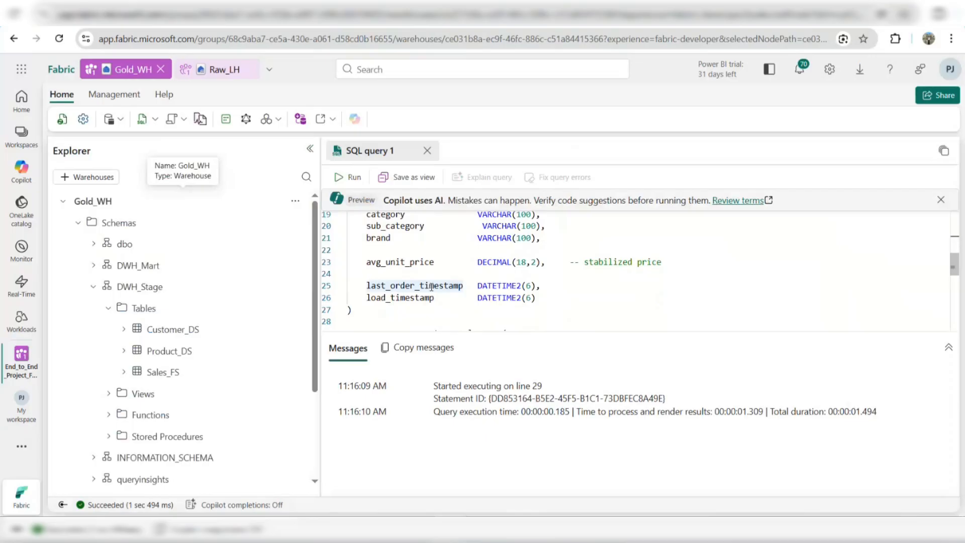
{"action": "scroll", "coordinate": [397, 308], "scroll_direction": "down", "scroll_amount": 1}
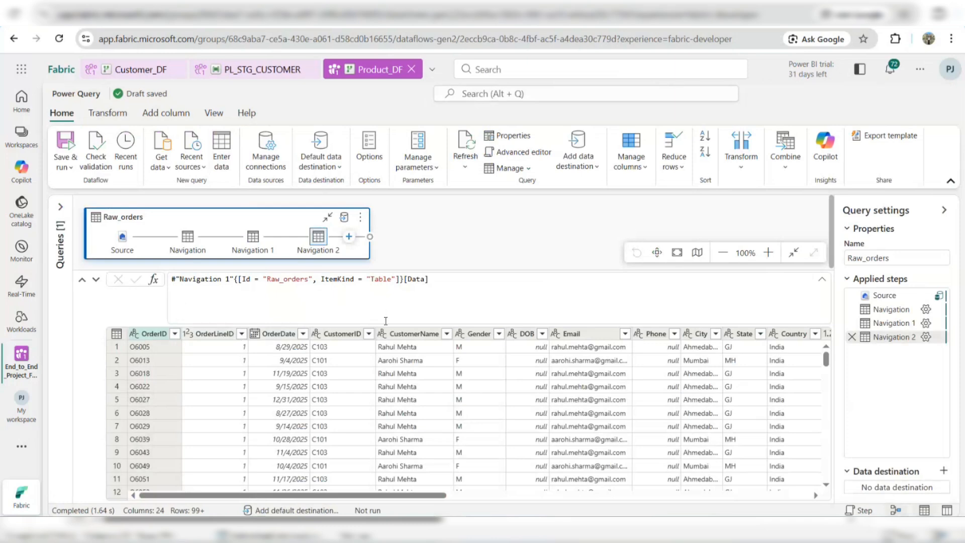
{"action": "scroll", "coordinate": [487, 361], "scroll_direction": "right", "scroll_amount": 3}
{"action": "scroll", "coordinate": [487, 361], "scroll_direction": "right", "scroll_amount": 5}
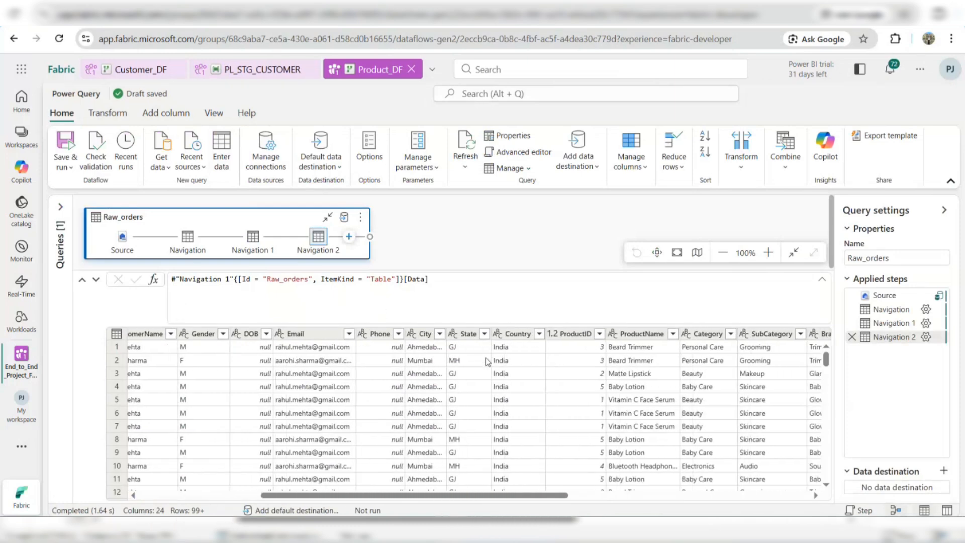
Keep only the ProductID, ProductName, Category, SubCategory, Brand, UnitPrice and OrderCreatedTimestamp columns in the Raw_orders query.
{"action": "left_click", "coordinate": [484, 338]}
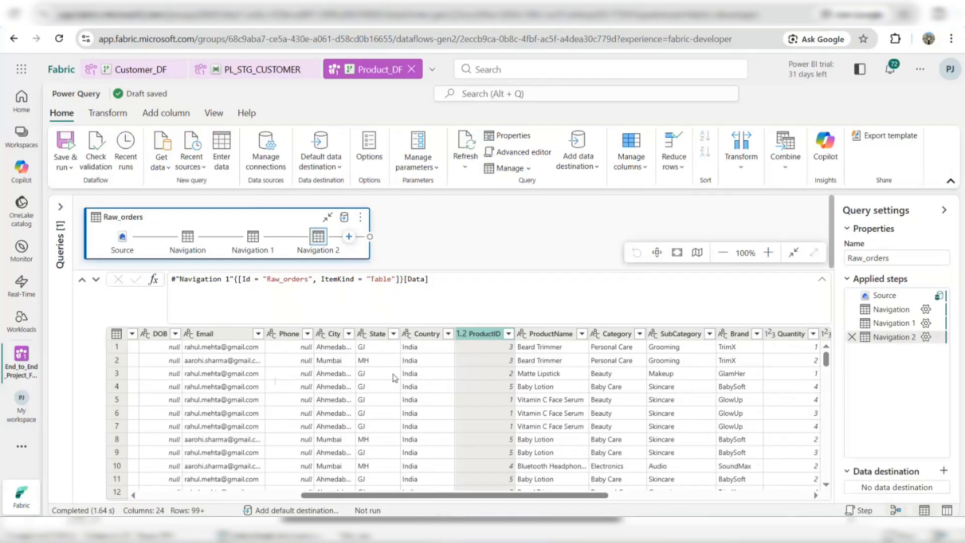
{"action": "scroll", "coordinate": [373, 397], "scroll_direction": "left", "scroll_amount": 8}
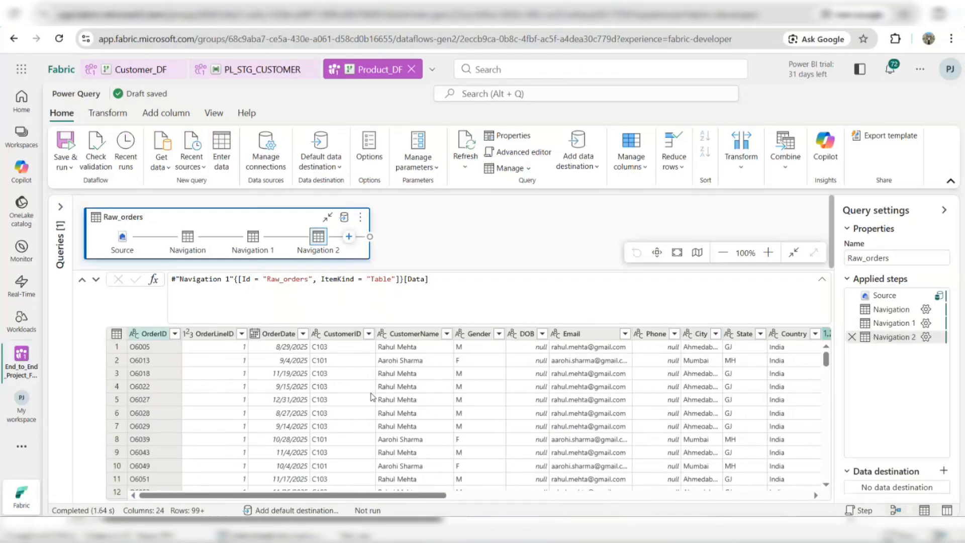
{"action": "left_click", "coordinate": [154, 334]}
{"action": "scroll", "coordinate": [431, 405], "scroll_direction": "right", "scroll_amount": 10}
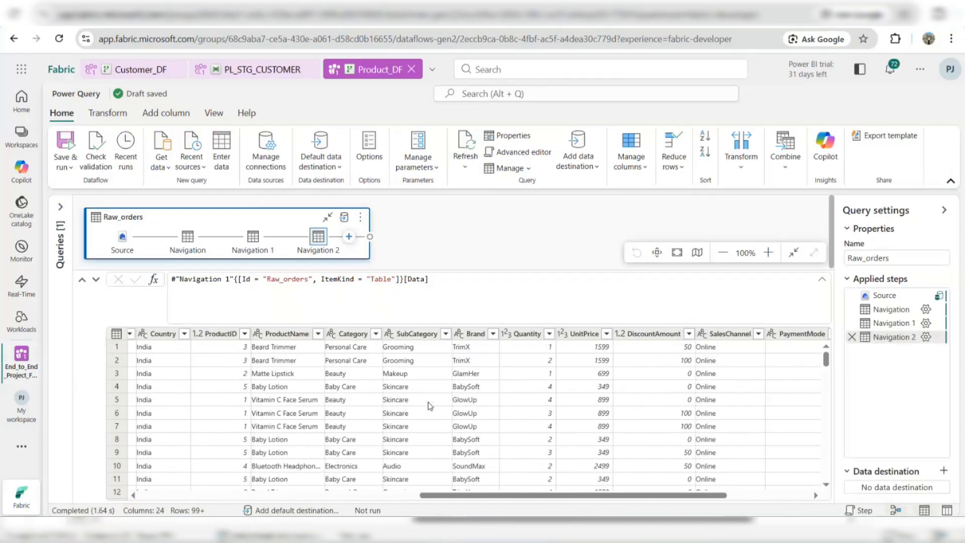
{"action": "scroll", "coordinate": [467, 348], "scroll_direction": "right", "scroll_amount": 3}
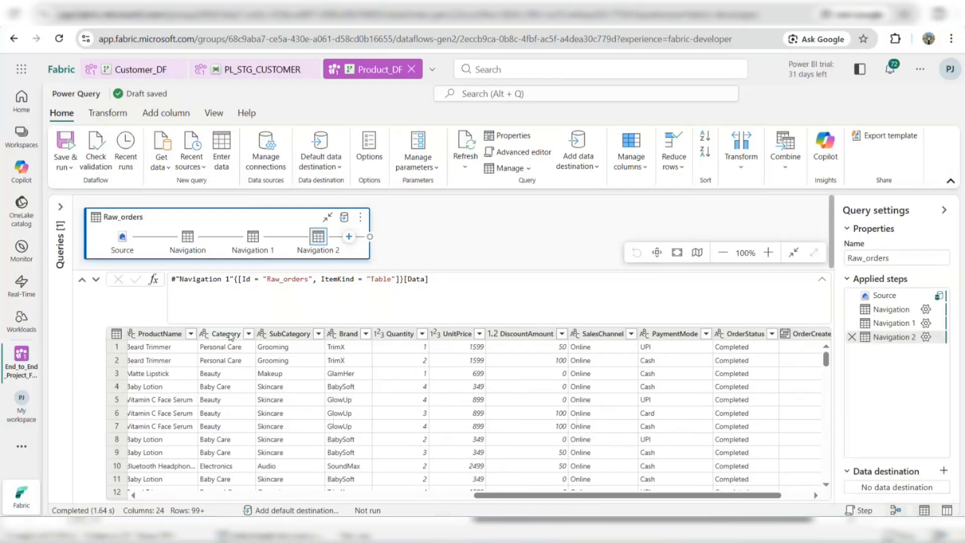
{"action": "scroll", "coordinate": [204, 371], "scroll_direction": "left", "scroll_amount": 3}
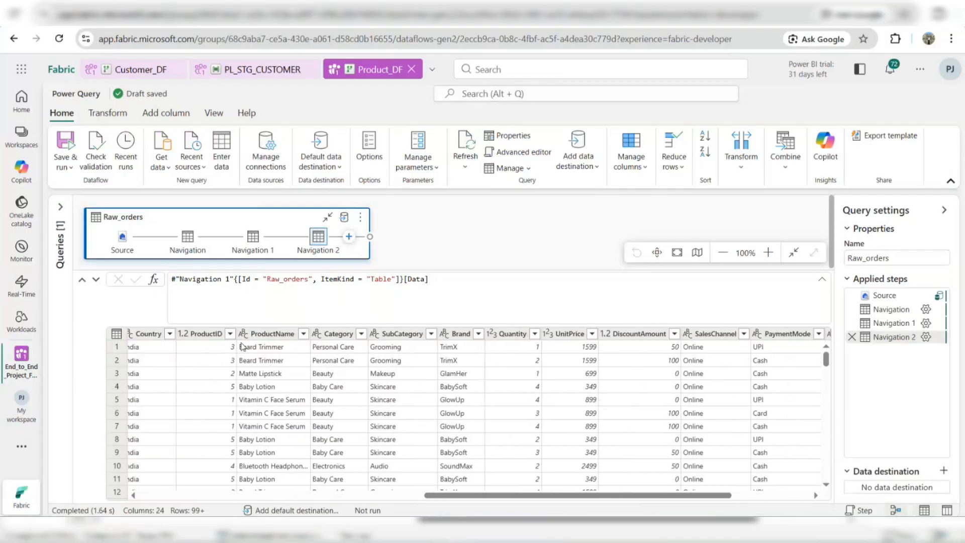
{"action": "left_click", "coordinate": [200, 333]}
{"action": "left_click", "coordinate": [277, 336], "text": "ctrl"}
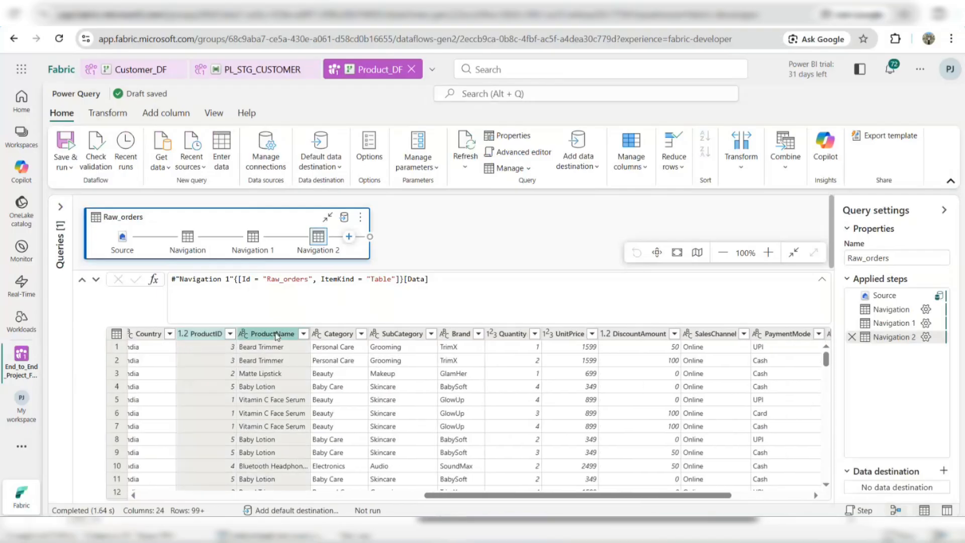
{"action": "left_click", "coordinate": [338, 334], "text": "ctrl"}
{"action": "left_click", "coordinate": [404, 338], "text": "ctrl"}
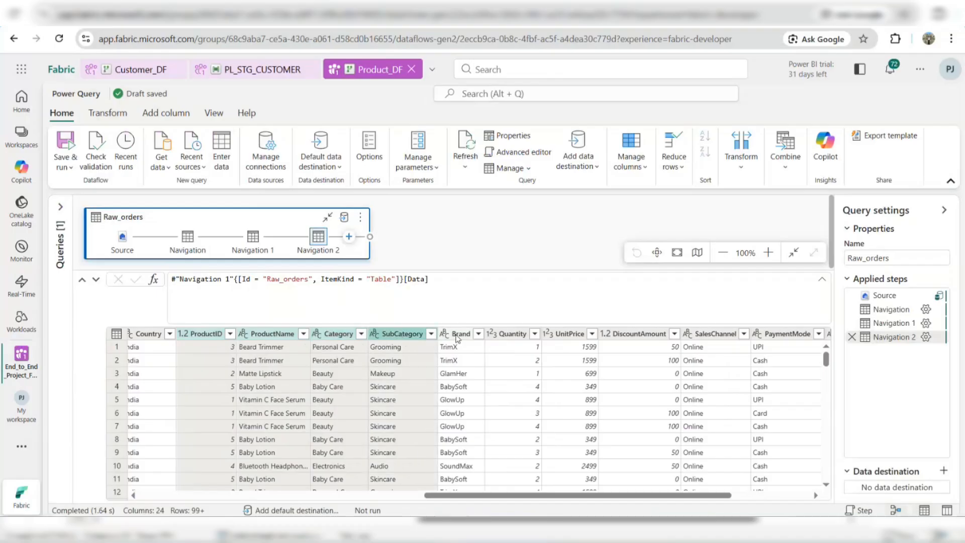
{"action": "left_click", "coordinate": [461, 335], "text": "ctrl"}
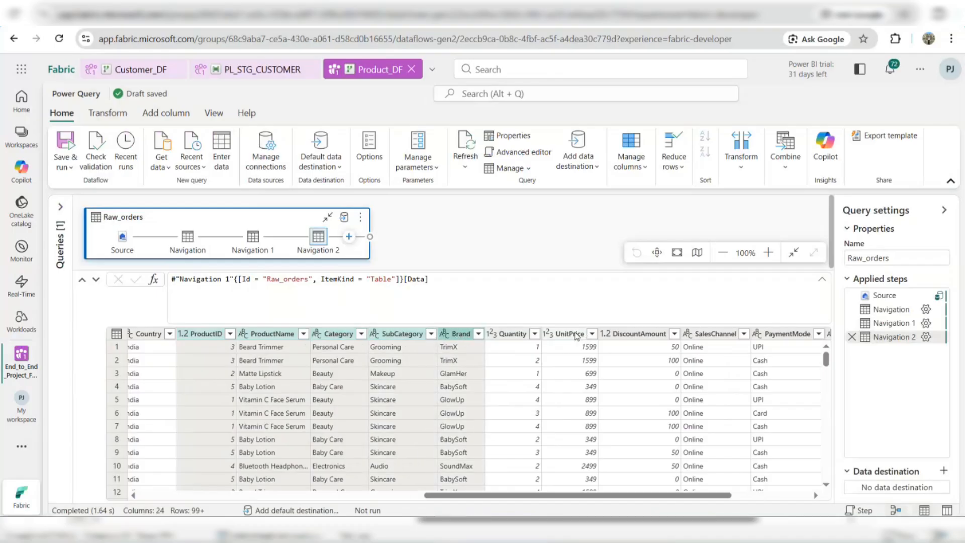
{"action": "left_click", "coordinate": [577, 335], "text": "ctrl"}
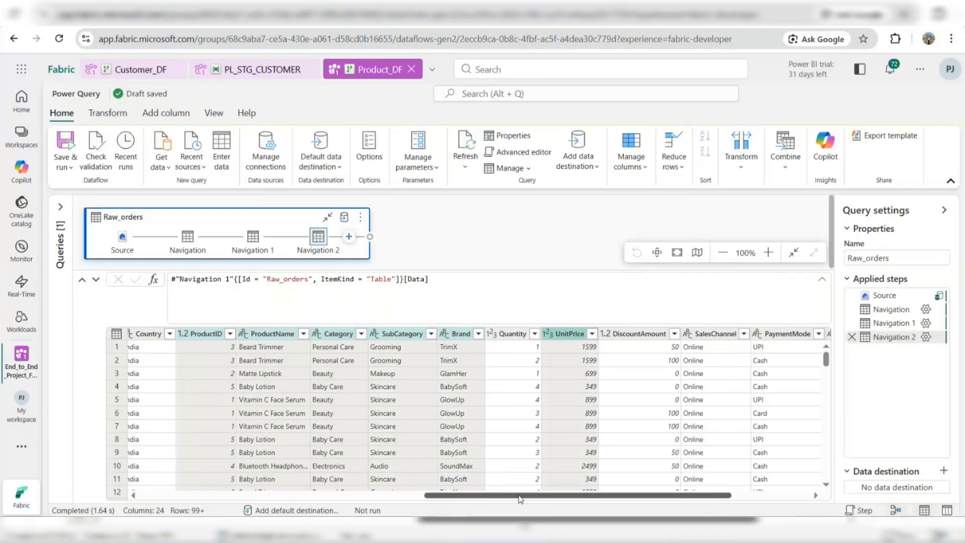
{"action": "left_click_drag", "start_coordinate": [520, 496], "coordinate": [599, 496]}
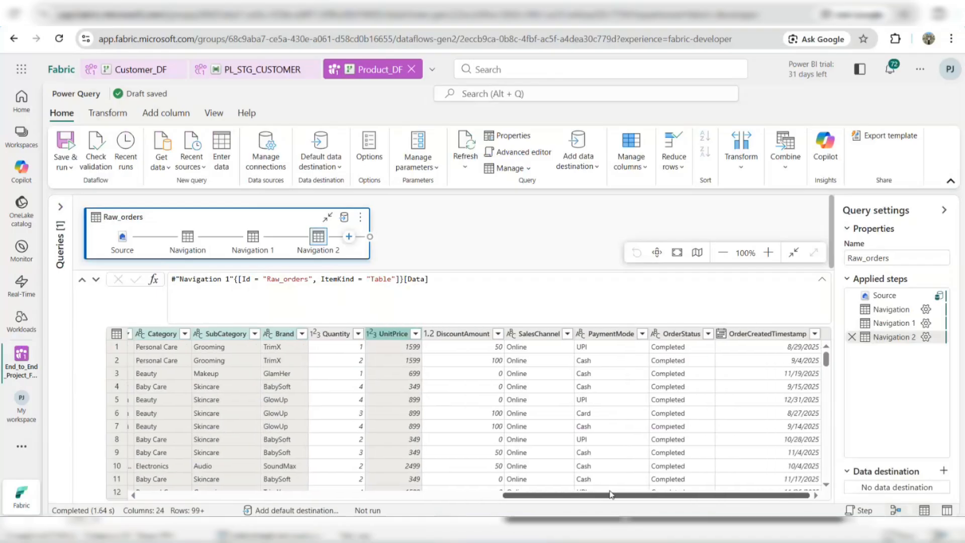
{"action": "left_click", "coordinate": [754, 339]}
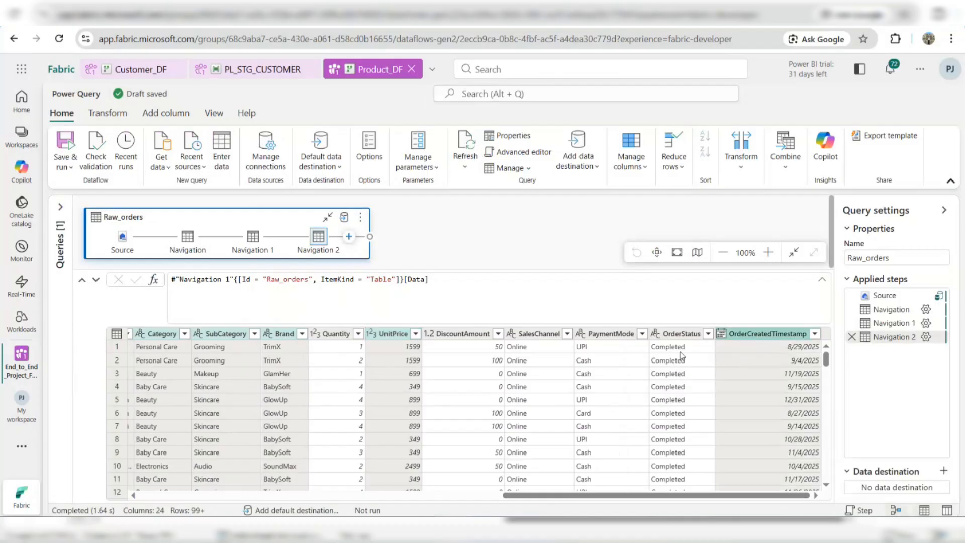
{"action": "right_click", "coordinate": [397, 340]}
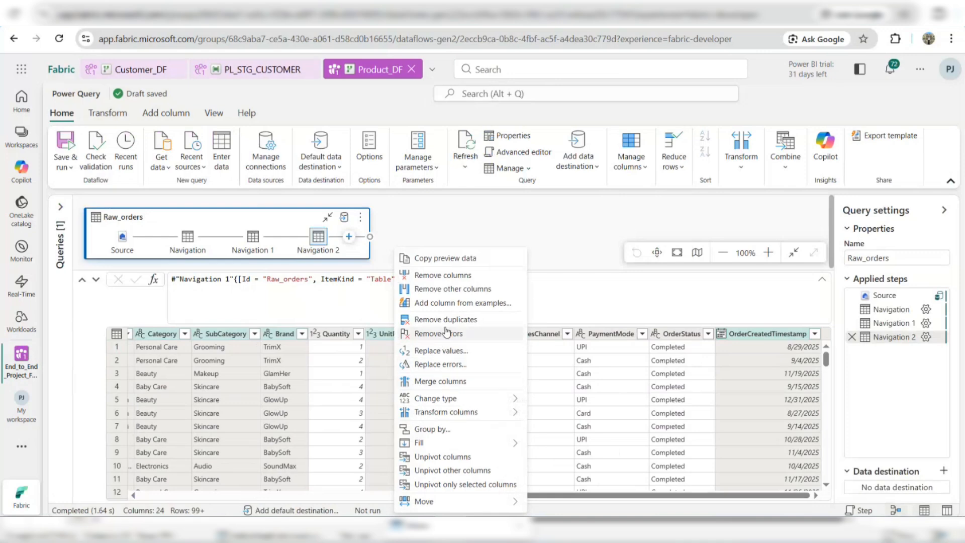
{"action": "left_click", "coordinate": [461, 290]}
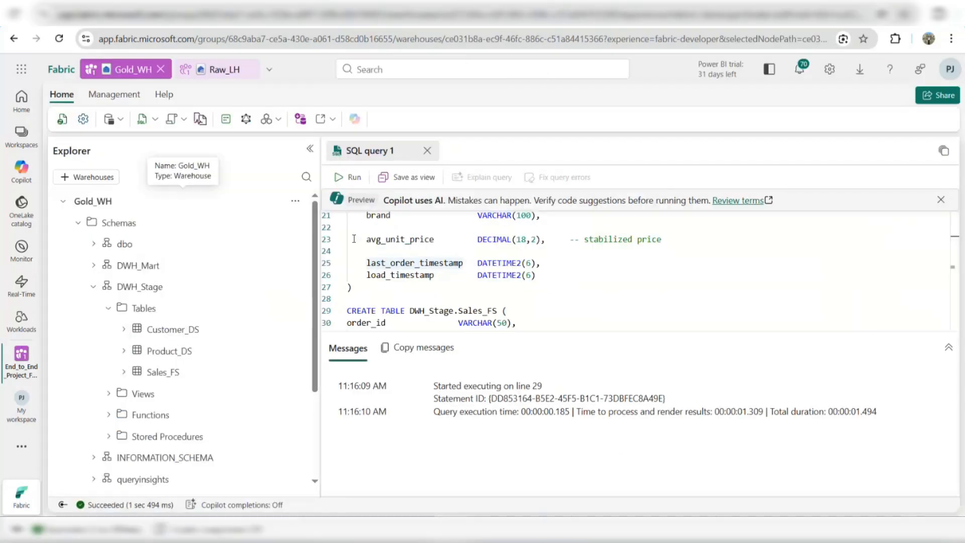
Review the column definitions of the DWH_Stage.Product_DS table in the Gold_WH warehouse's SQL query.
{"action": "scroll", "coordinate": [447, 272], "scroll_direction": "up", "scroll_amount": 3}
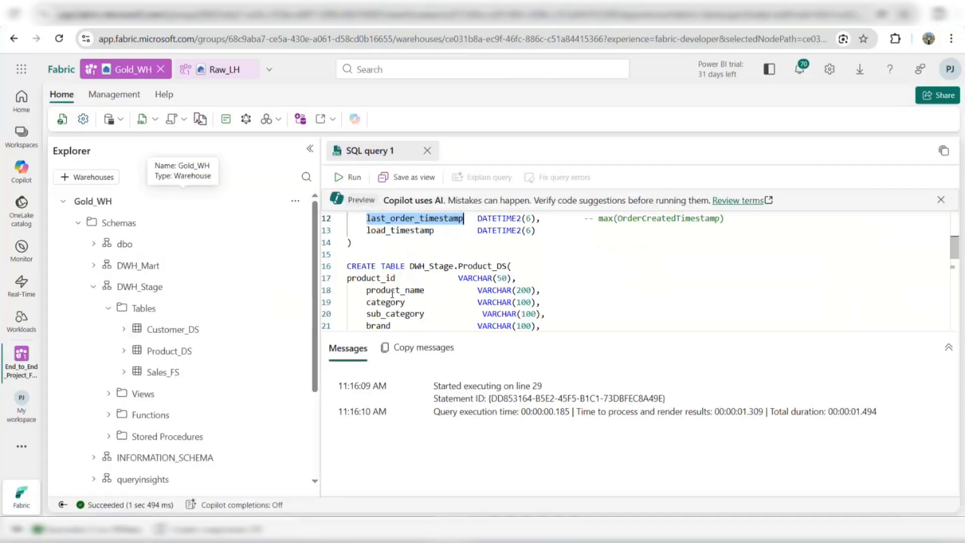
{"action": "scroll", "coordinate": [393, 321], "scroll_direction": "down", "scroll_amount": 1}
{"action": "scroll", "coordinate": [393, 322], "scroll_direction": "down", "scroll_amount": 3}
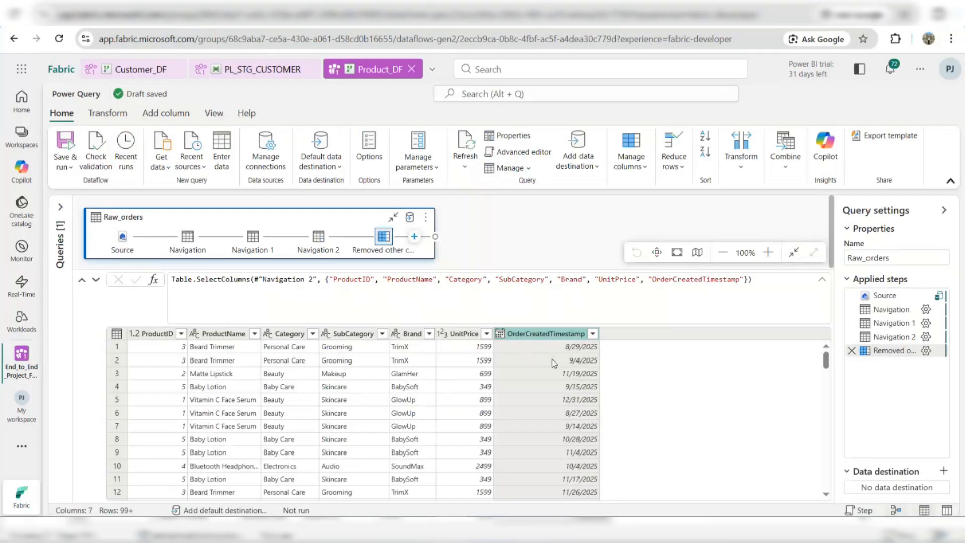
{"action": "left_click", "coordinate": [120, 117]}
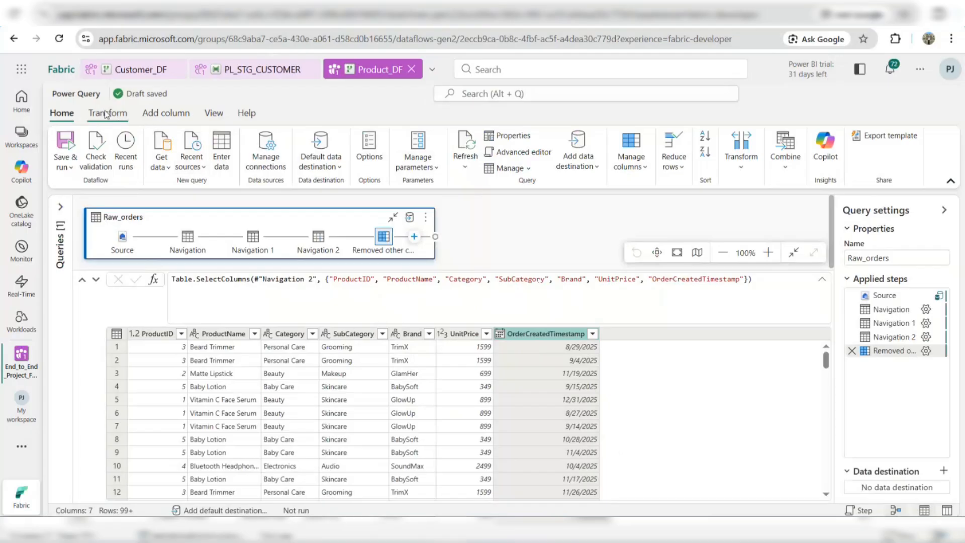
{"action": "left_click", "coordinate": [61, 114]}
{"action": "left_click", "coordinate": [500, 334]}
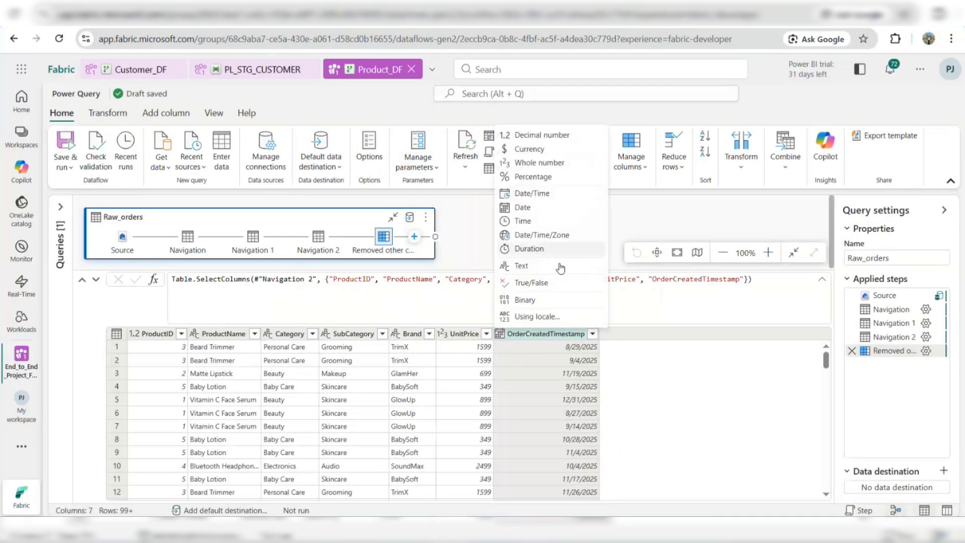
{"action": "left_click", "coordinate": [653, 387]}
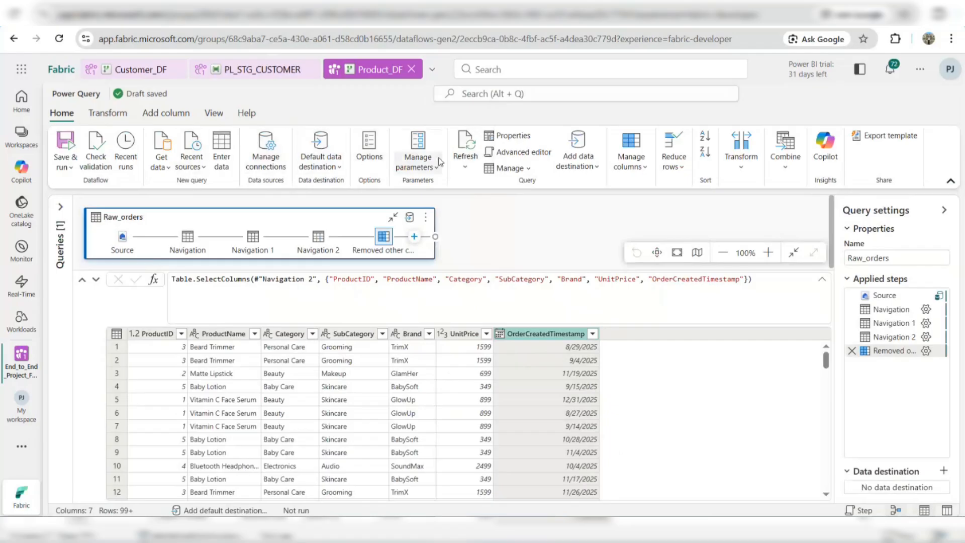
Copy the #"Removed other columns" step reference from the Raw_orders query's code in the advanced editor.
{"action": "left_click", "coordinate": [521, 156]}
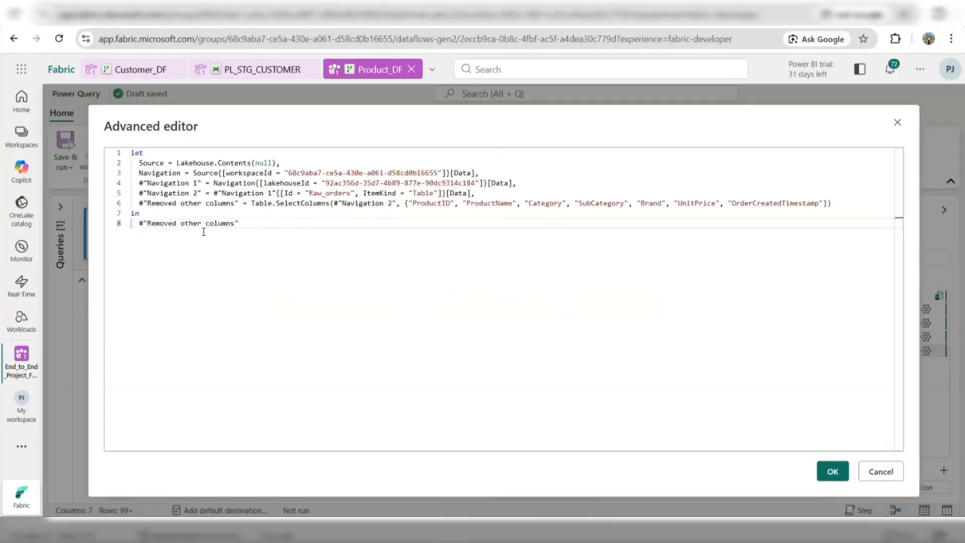
{"action": "left_click_drag", "start_coordinate": [240, 225], "coordinate": [139, 224]}
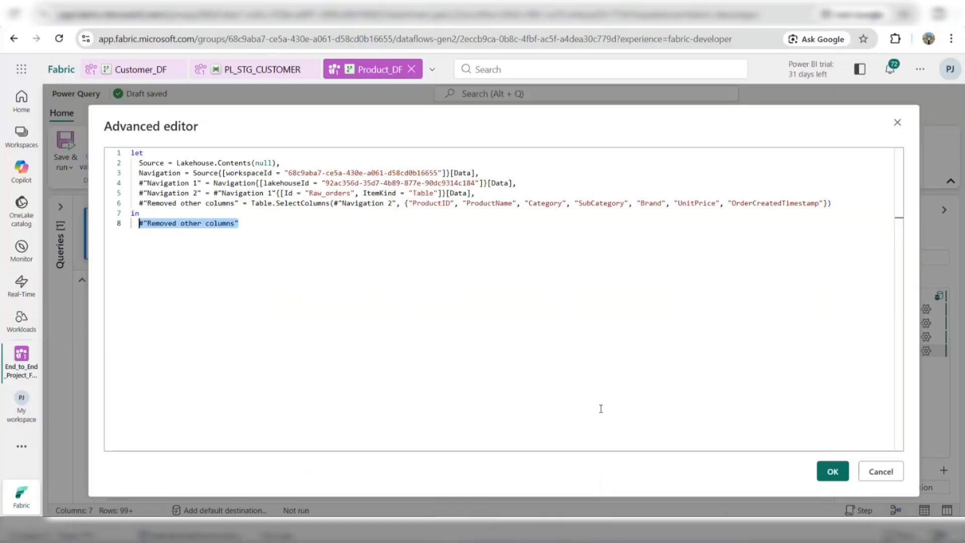
{"action": "left_click", "coordinate": [894, 478]}
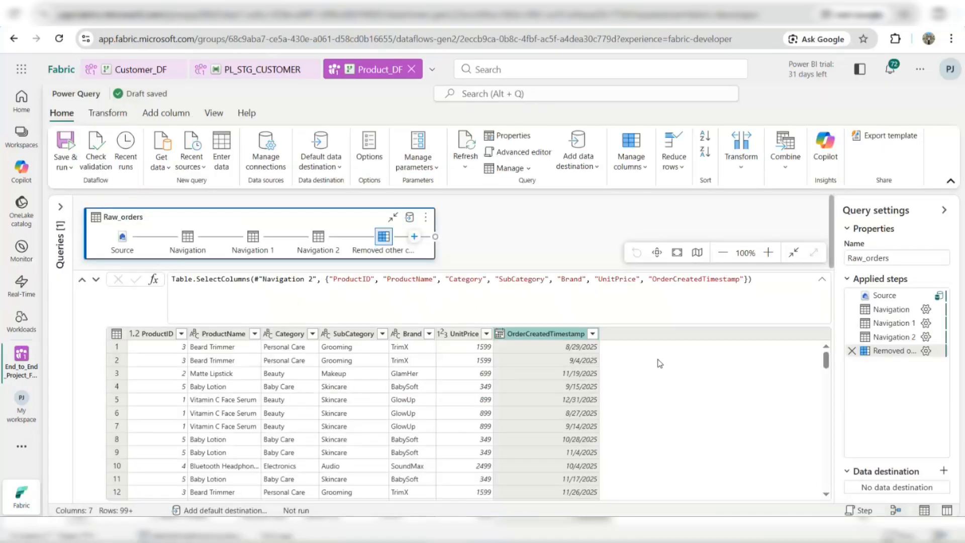
Start a custom column named last_order_timestamp with the formula List.Max(List.RemoveNulls(#"Sorted rows"[OrderCreatedTimestamp])).
{"action": "left_click", "coordinate": [102, 118]}
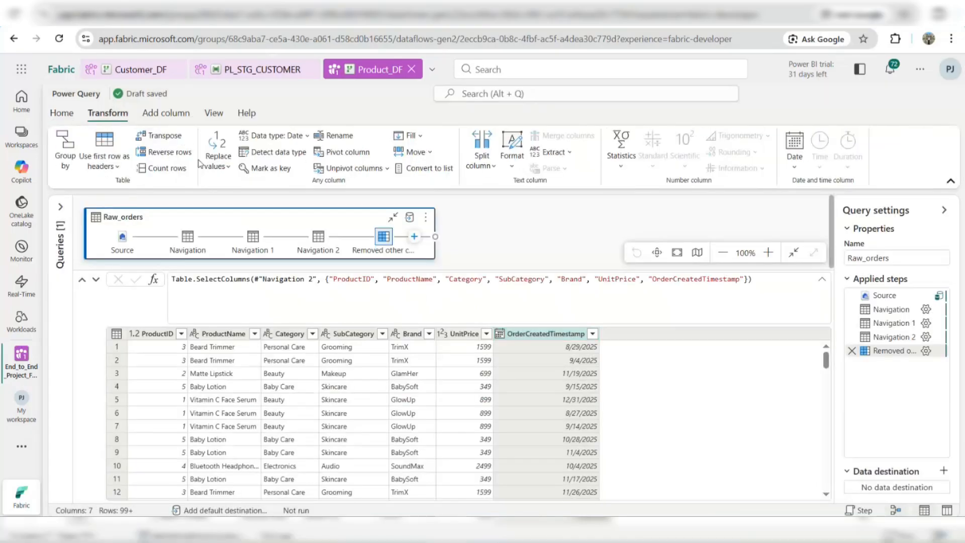
{"action": "left_click", "coordinate": [171, 118]}
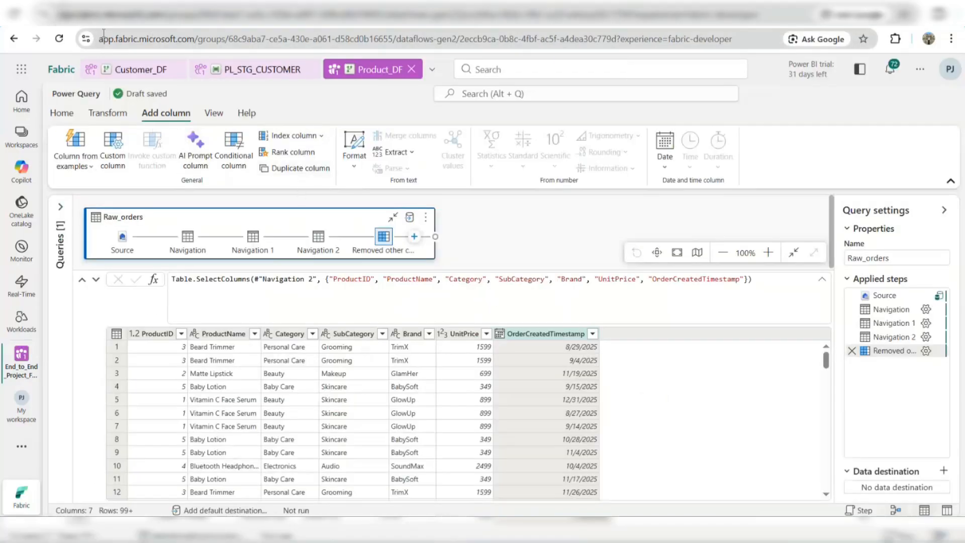
{"action": "left_click", "coordinate": [113, 151]}
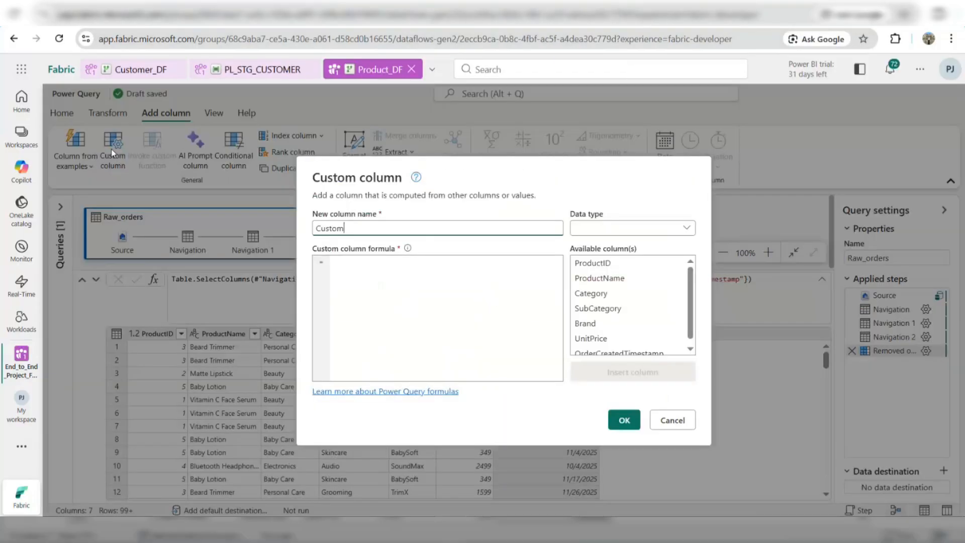
{"action": "left_click_drag", "start_coordinate": [405, 229], "coordinate": [322, 230]}
{"action": "type", "text": "last_order_timestamp"}
{"action": "left_click", "coordinate": [355, 265]}
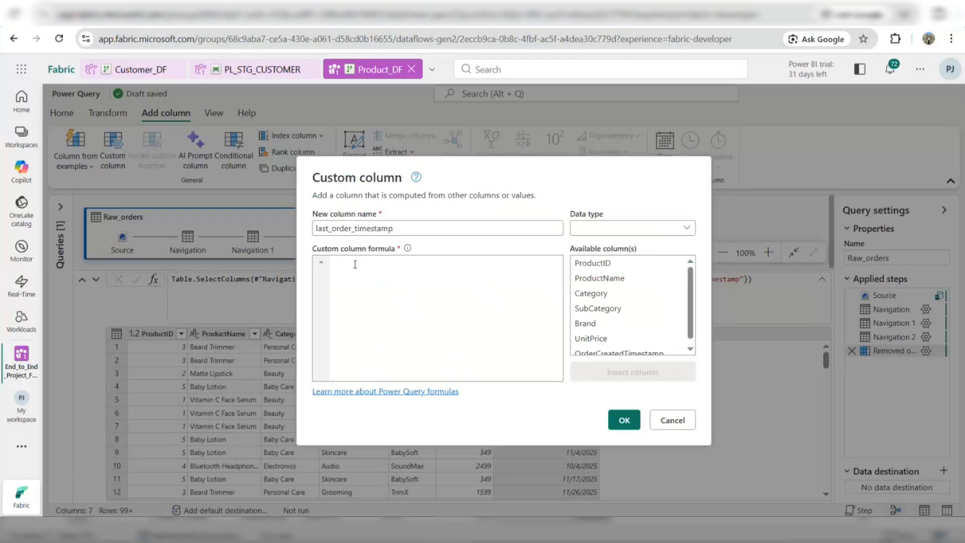
{"action": "key", "text": "super+v"}
{"action": "left_click", "coordinate": [413, 396]}
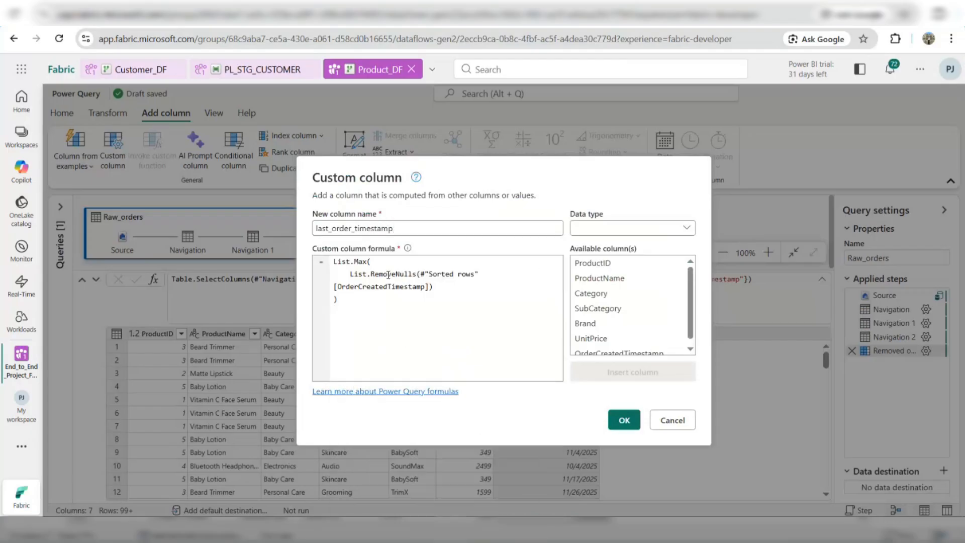
Replace #"Sorted rows" with #"Removed other columns" in the custom column formula and create the column.
{"action": "left_click_drag", "start_coordinate": [421, 273], "coordinate": [472, 274]}
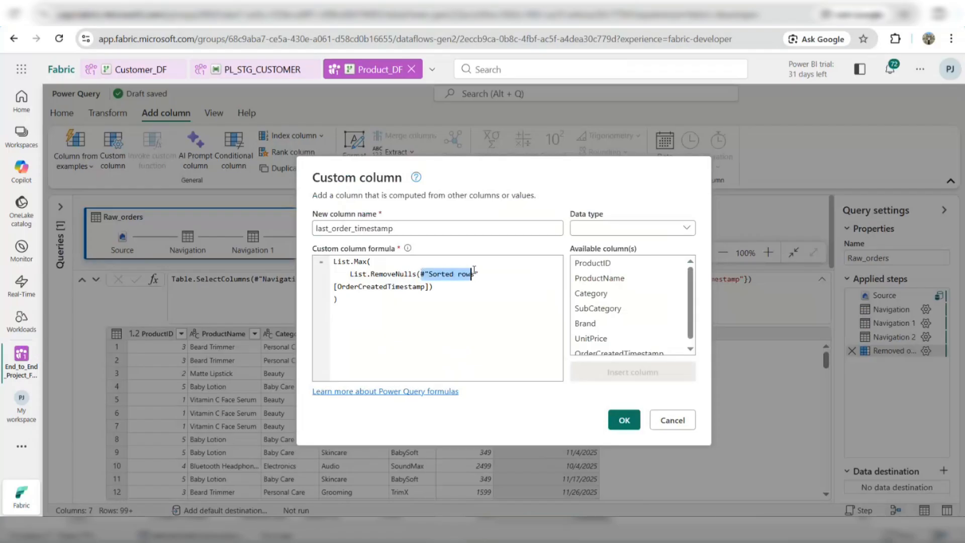
{"action": "key", "text": "super+v"}
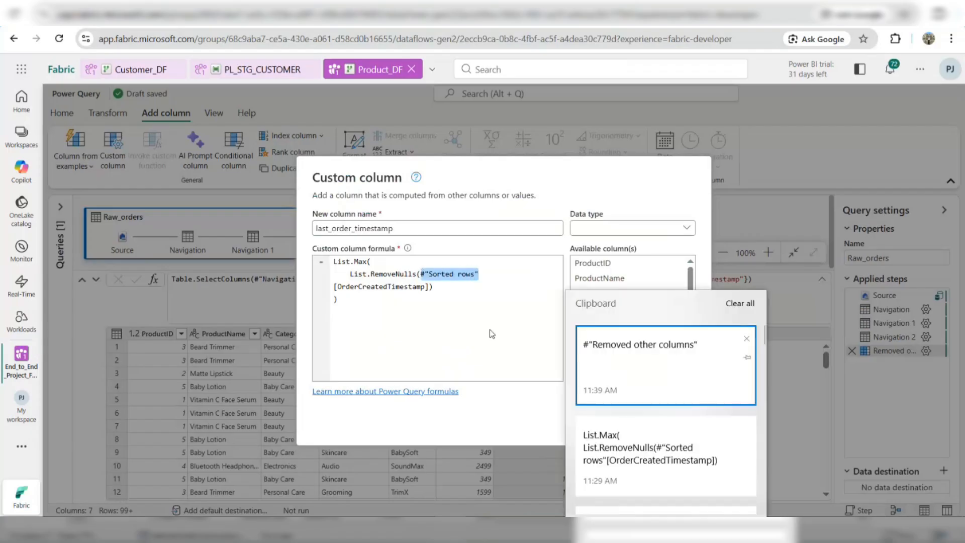
{"action": "left_click", "coordinate": [633, 366]}
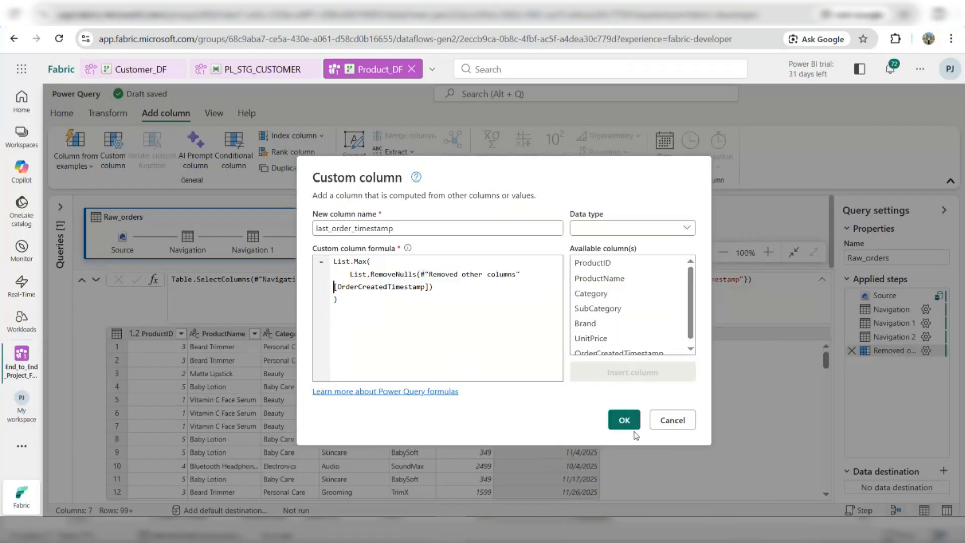
{"action": "left_click", "coordinate": [622, 415]}
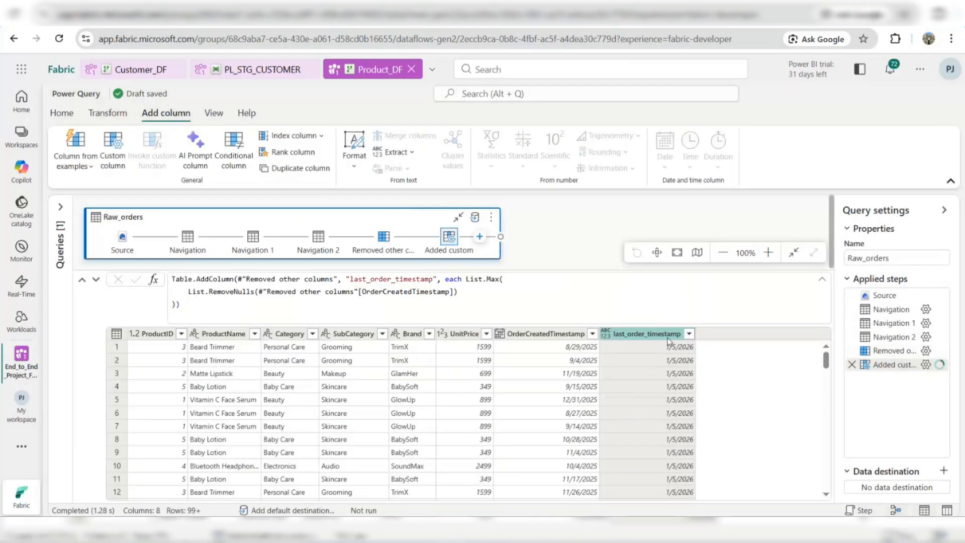
Set the last_order_timestamp column's data type to Date/Time and remove the OrderCreatedTimestamp column.
{"action": "left_click", "coordinate": [607, 334]}
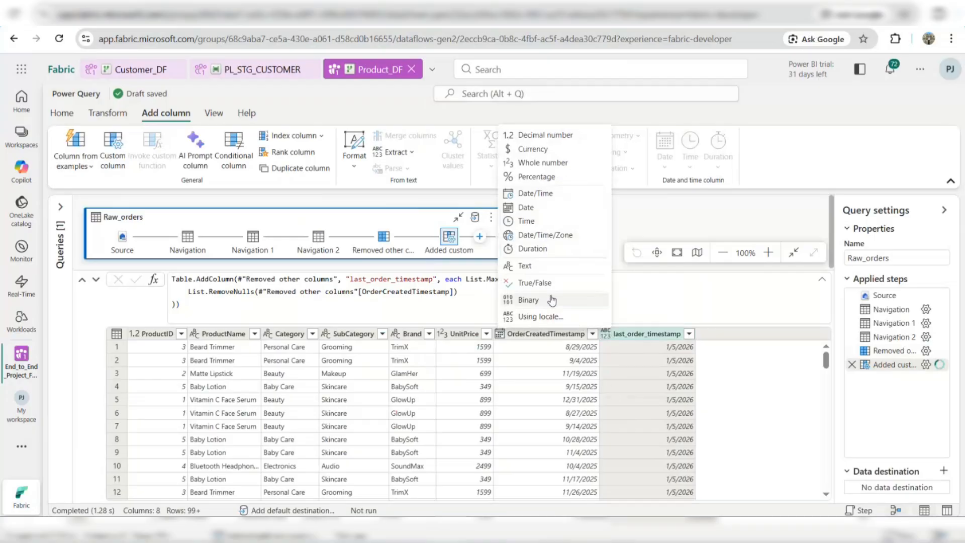
{"action": "left_click", "coordinate": [541, 207]}
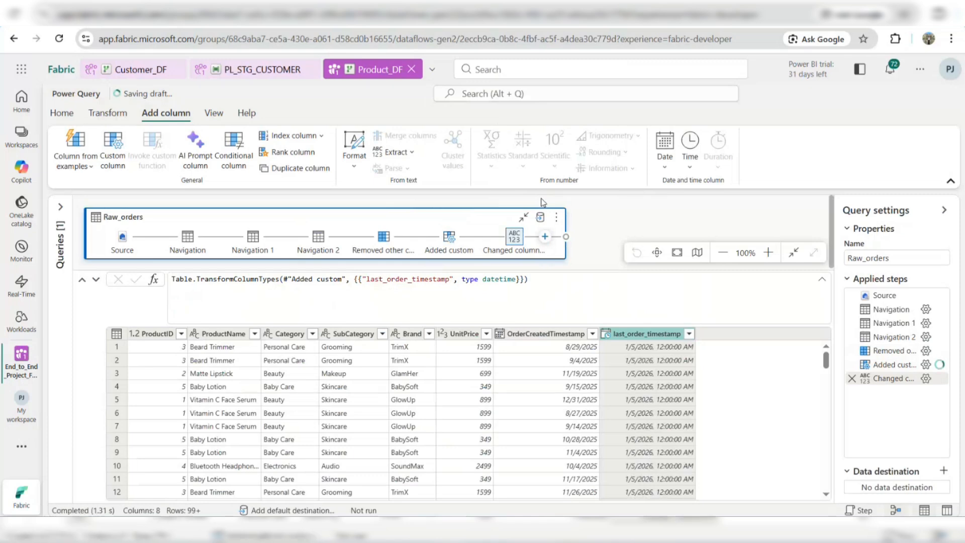
{"action": "left_click", "coordinate": [553, 334]}
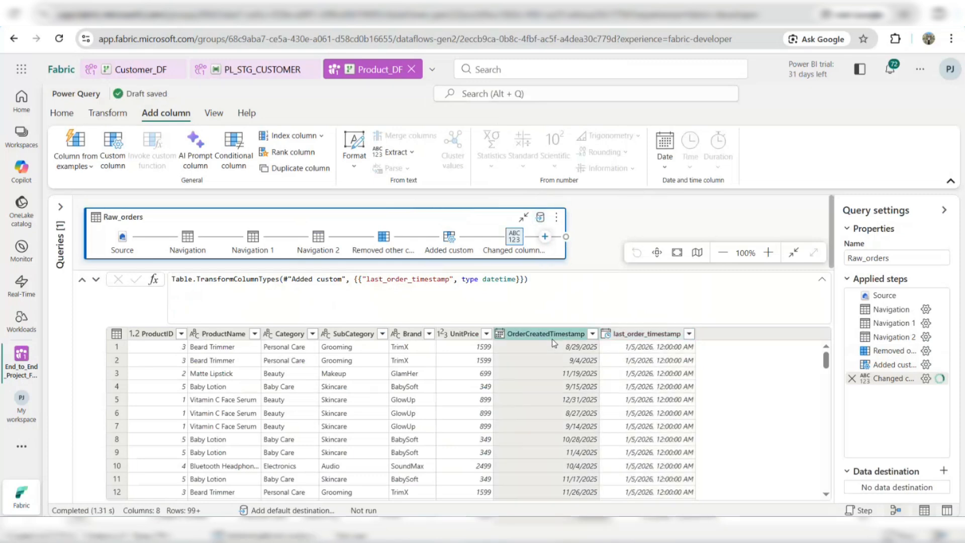
{"action": "right_click", "coordinate": [554, 343]}
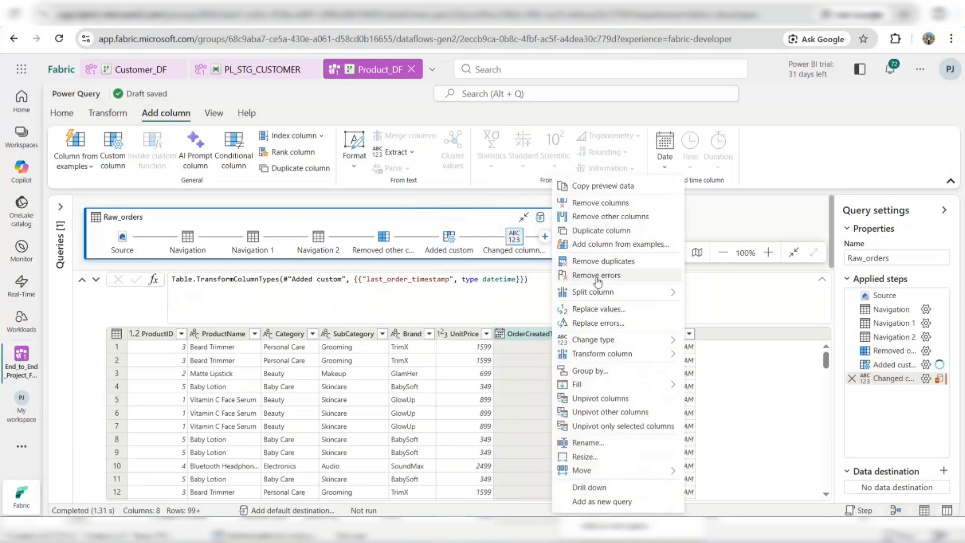
{"action": "left_click", "coordinate": [601, 202]}
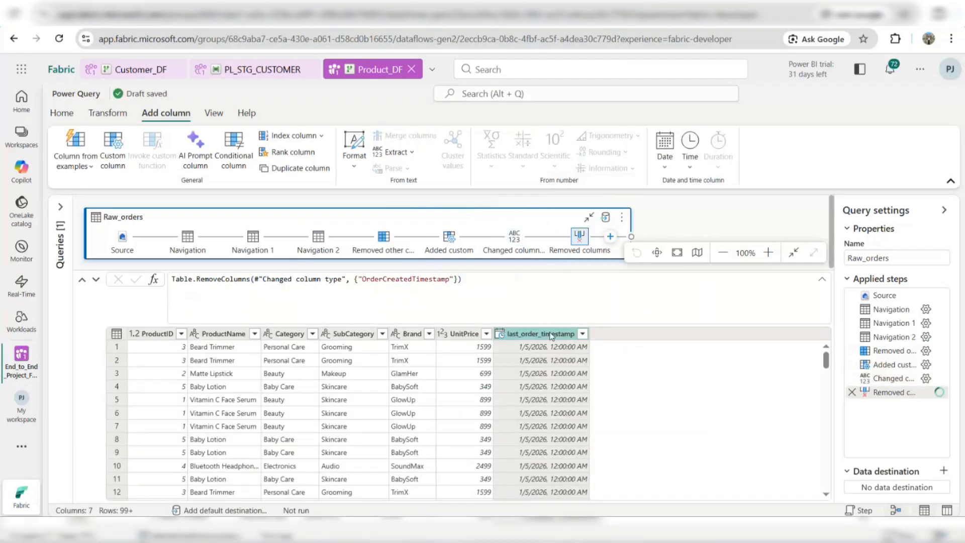
Add a custom column named load_timestamp with the formula DateTime.LocalNow() and the Date/Time data type.
{"action": "left_click", "coordinate": [114, 149]}
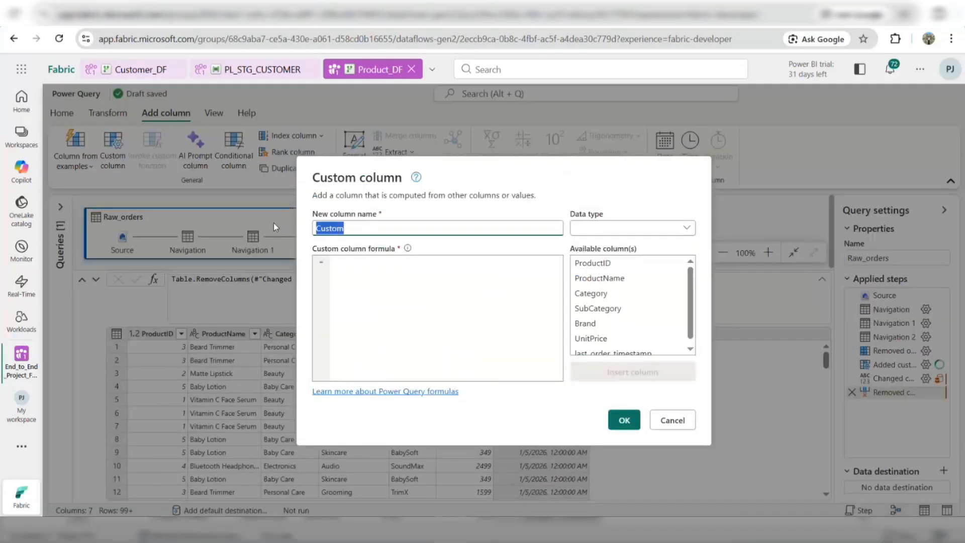
{"action": "type", "text": "load_t"}
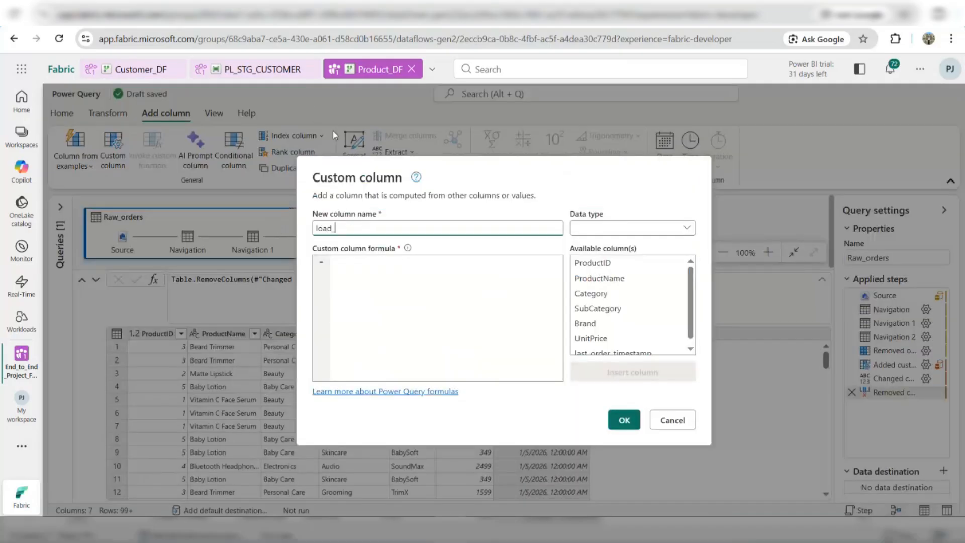
{"action": "type", "text": "imestamp"}
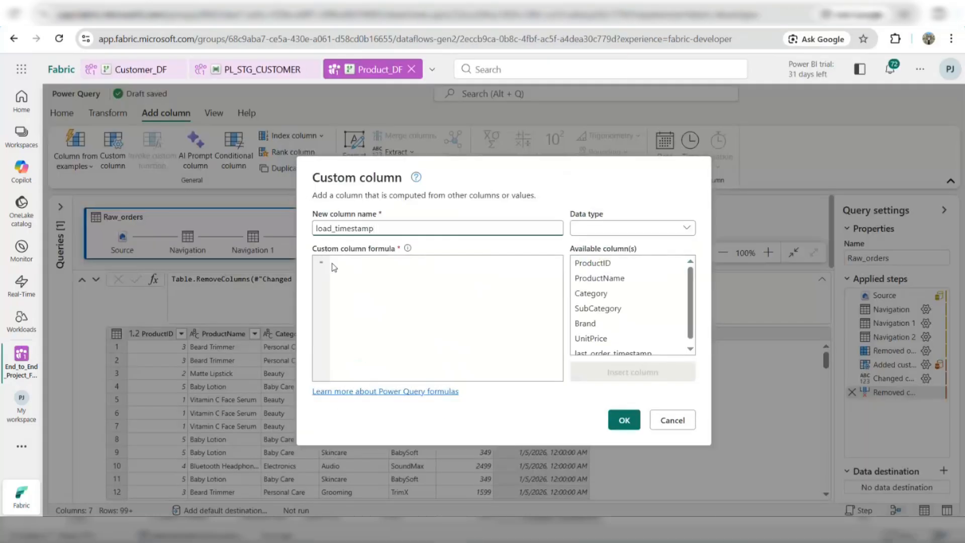
{"action": "left_click", "coordinate": [345, 262]}
{"action": "type", "text": "D"}
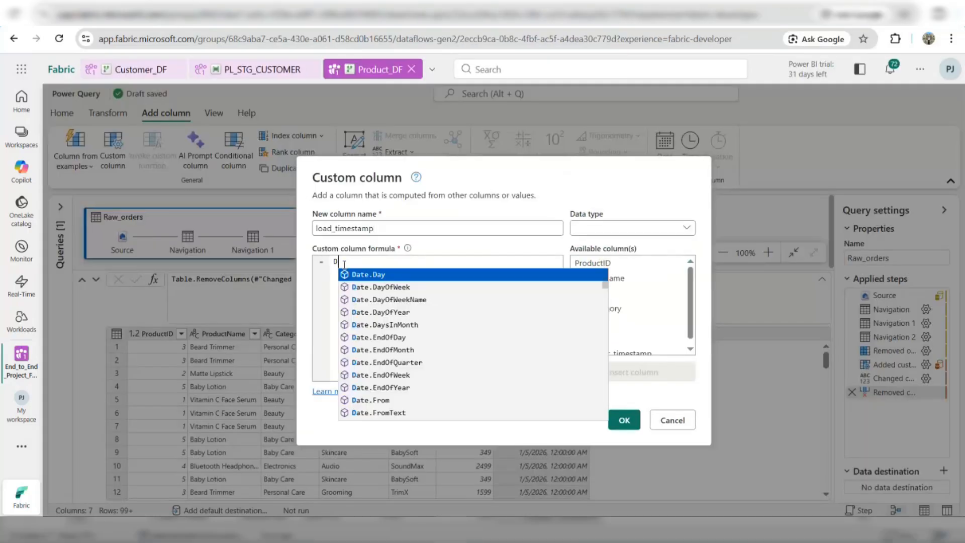
{"action": "type", "text": "atetime.l"}
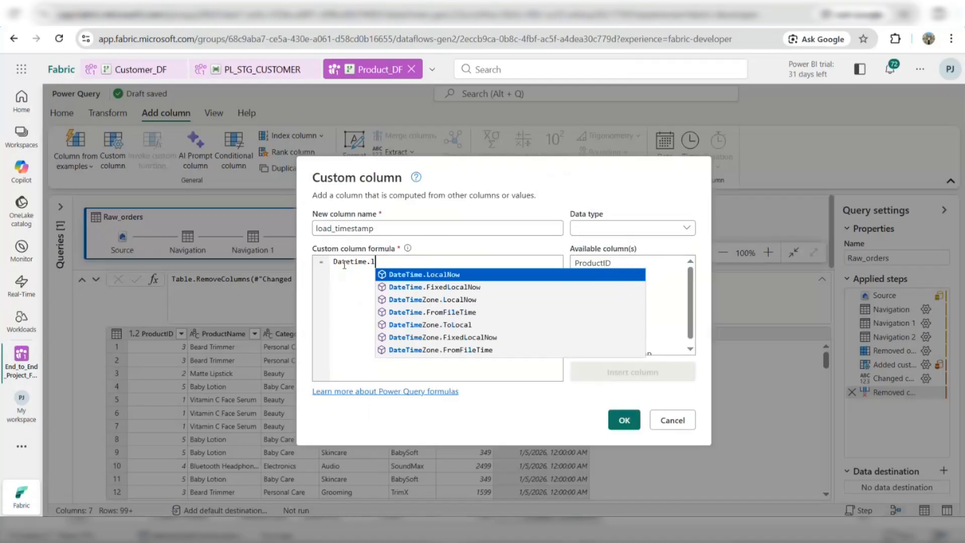
{"action": "type", "text": "o"}
{"action": "key", "text": "Tab"}
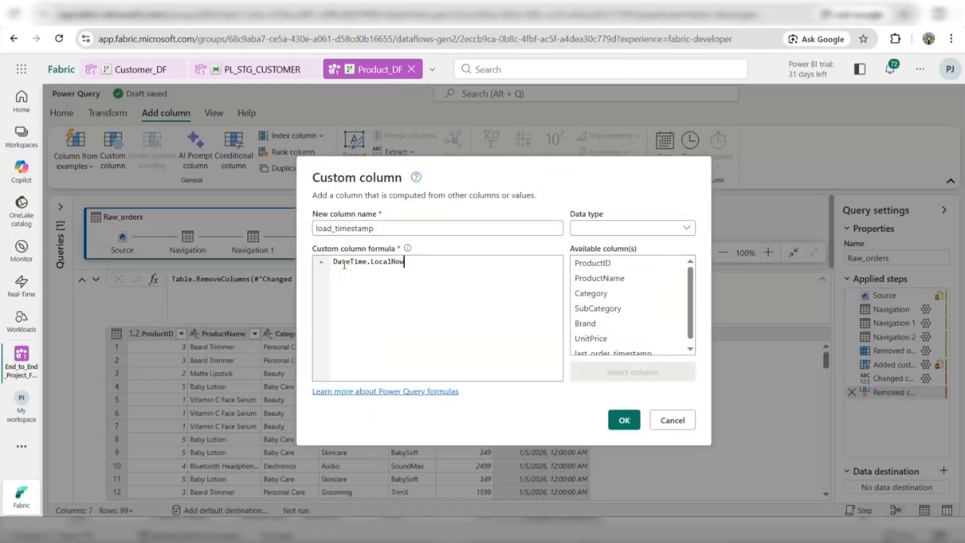
{"action": "type", "text": "()"}
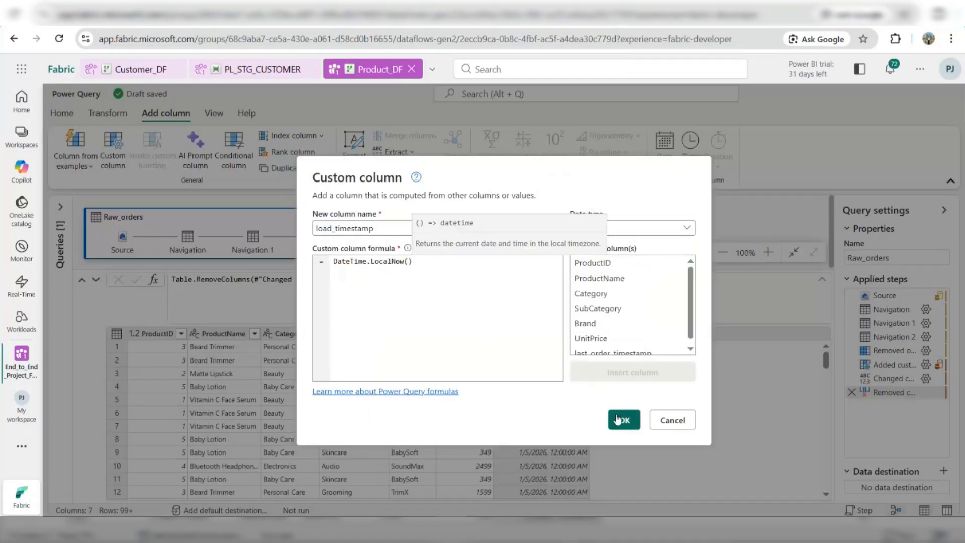
{"action": "left_click", "coordinate": [662, 227]}
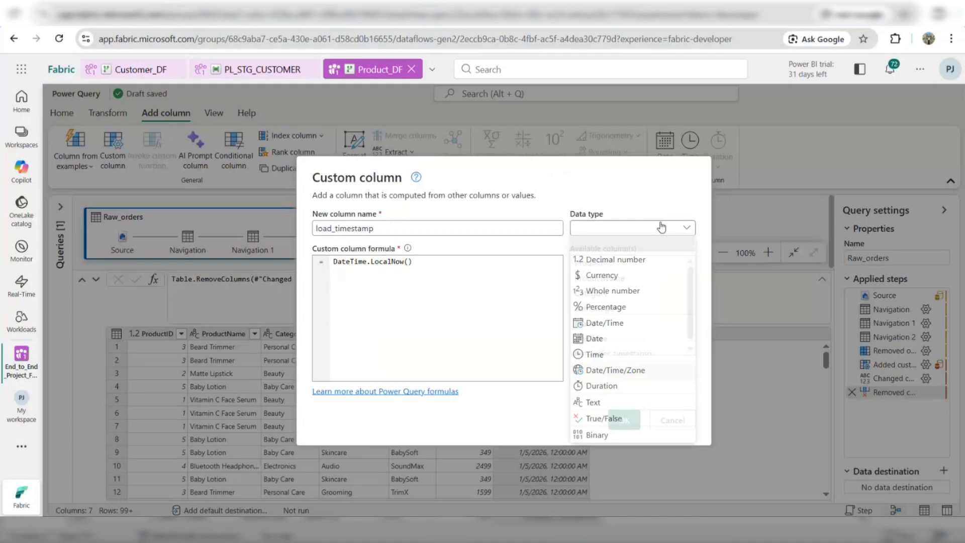
{"action": "left_click", "coordinate": [605, 324]}
{"action": "left_click", "coordinate": [623, 430]}
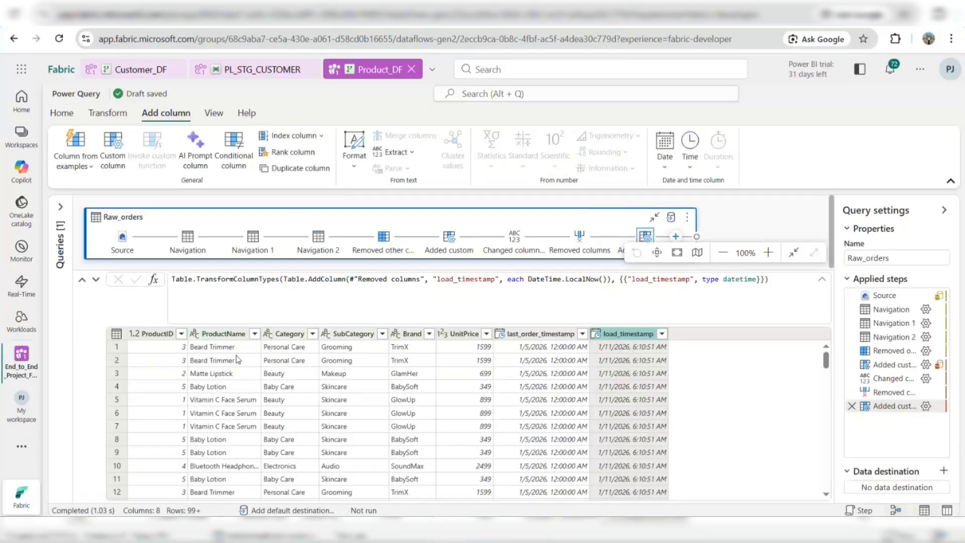
Remove duplicate rows based on the ProductID column and widen the ProductName column to show full names.
{"action": "left_click", "coordinate": [219, 335]}
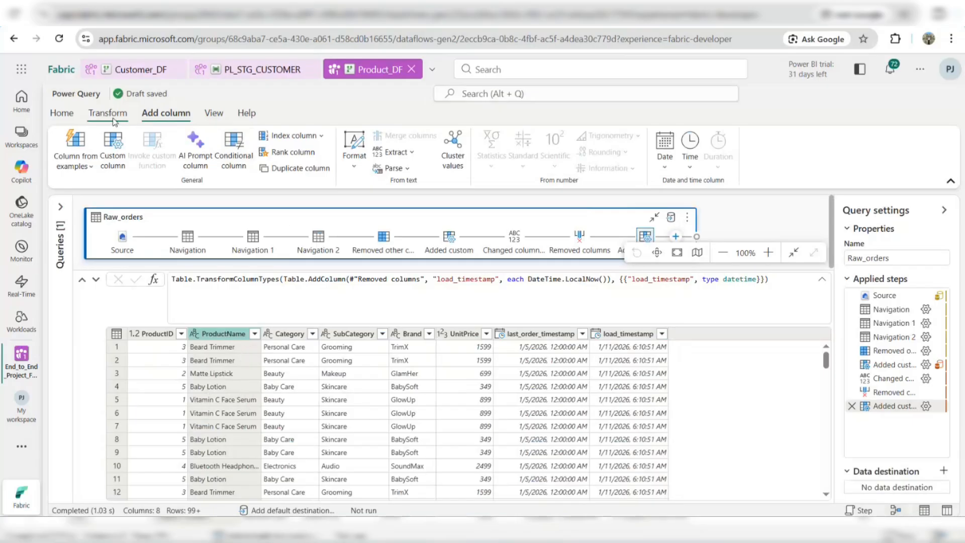
{"action": "left_click", "coordinate": [156, 336]}
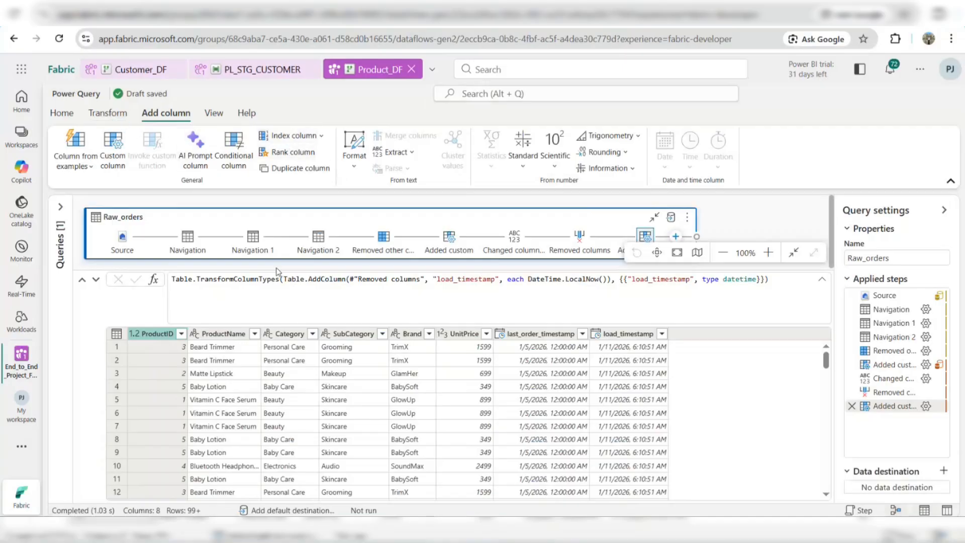
{"action": "right_click", "coordinate": [156, 332]}
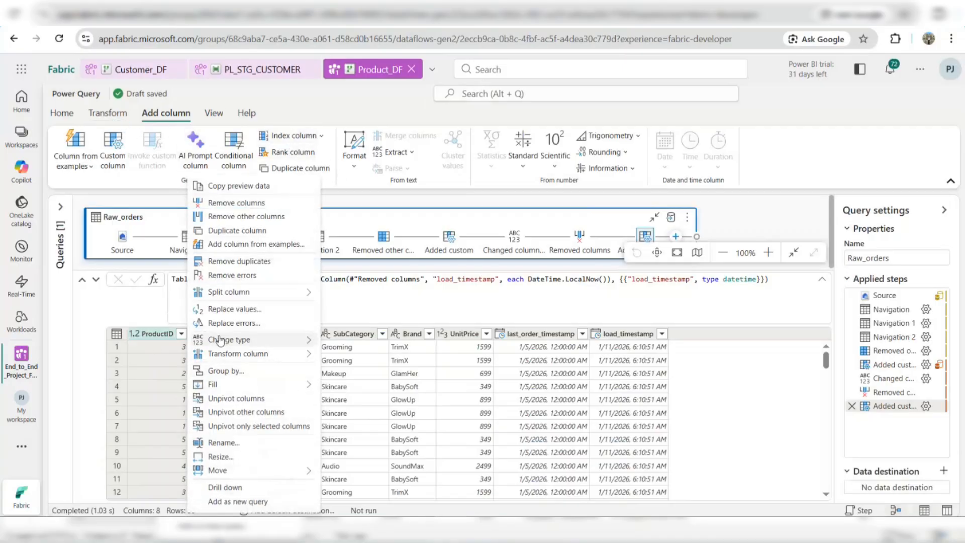
{"action": "left_click", "coordinate": [251, 262]}
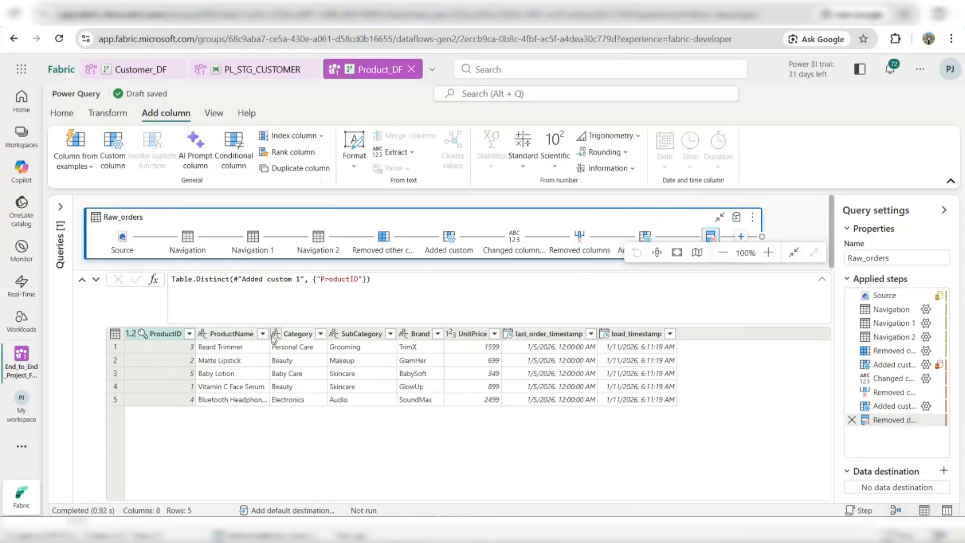
{"action": "left_click_drag", "start_coordinate": [270, 334], "coordinate": [288, 334]}
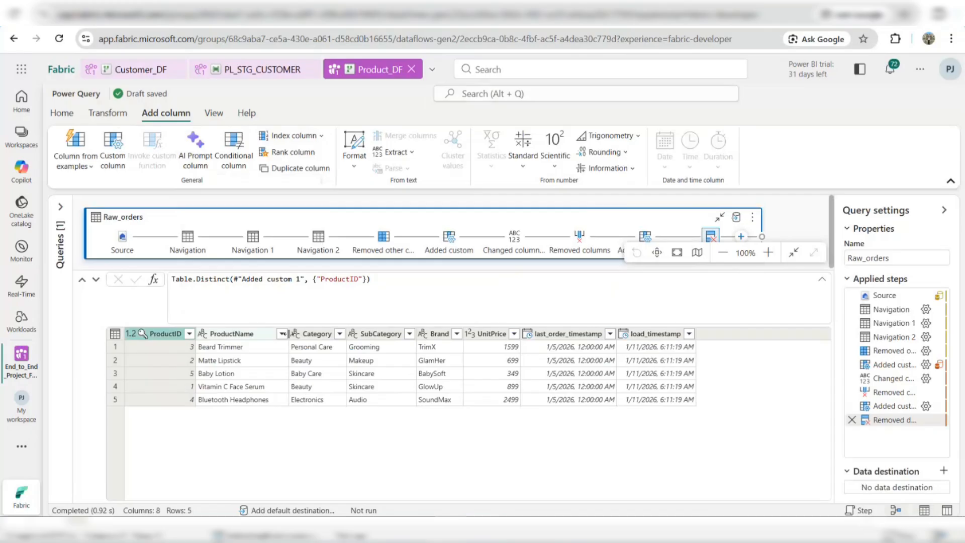
Inspect the raw order data at the Navigation 2 step and check the complete list of distinct ProductName values.
{"action": "left_click", "coordinate": [188, 241]}
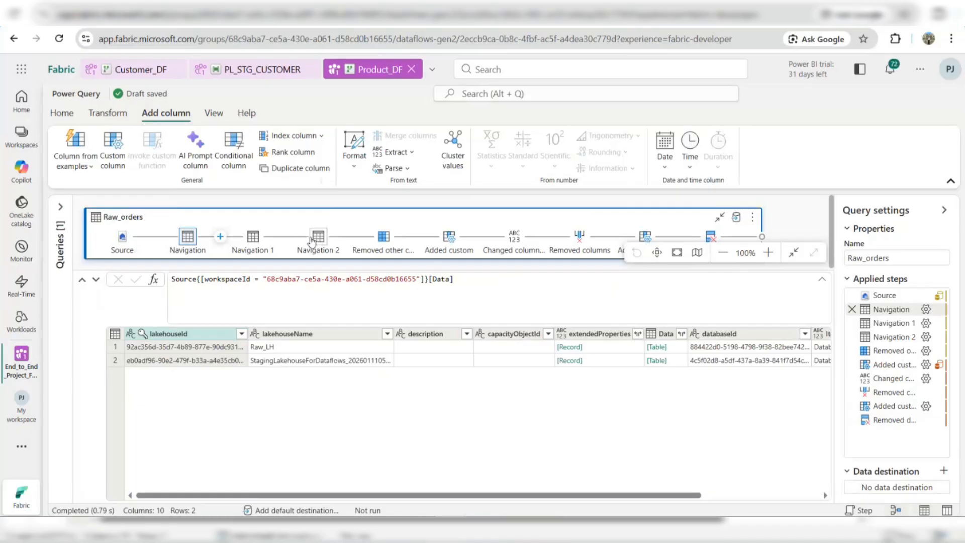
{"action": "left_click", "coordinate": [313, 242]}
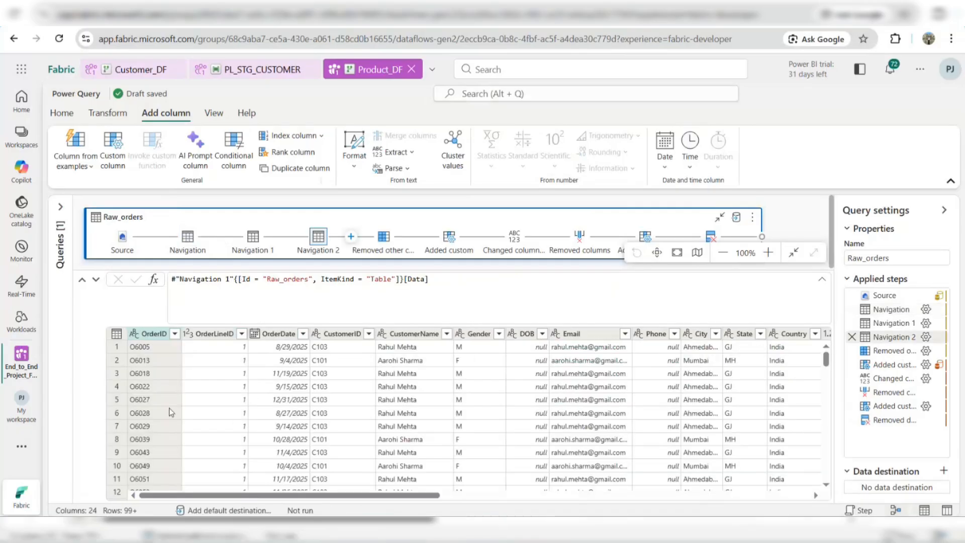
{"action": "scroll", "coordinate": [171, 413], "scroll_direction": "down", "scroll_amount": 3}
{"action": "scroll", "coordinate": [171, 412], "scroll_direction": "up", "scroll_amount": 3}
{"action": "scroll", "coordinate": [174, 411], "scroll_direction": "right", "scroll_amount": 1}
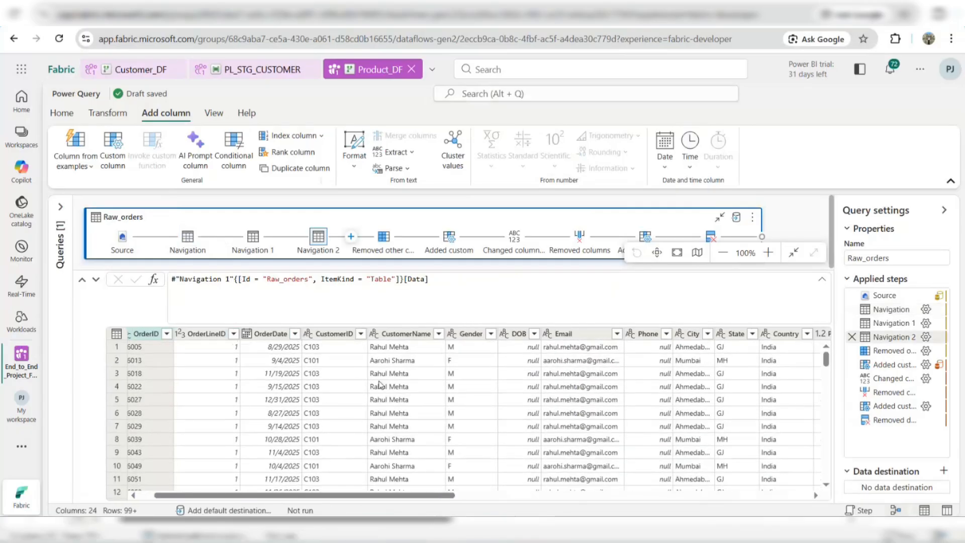
{"action": "scroll", "coordinate": [379, 385], "scroll_direction": "right", "scroll_amount": 10}
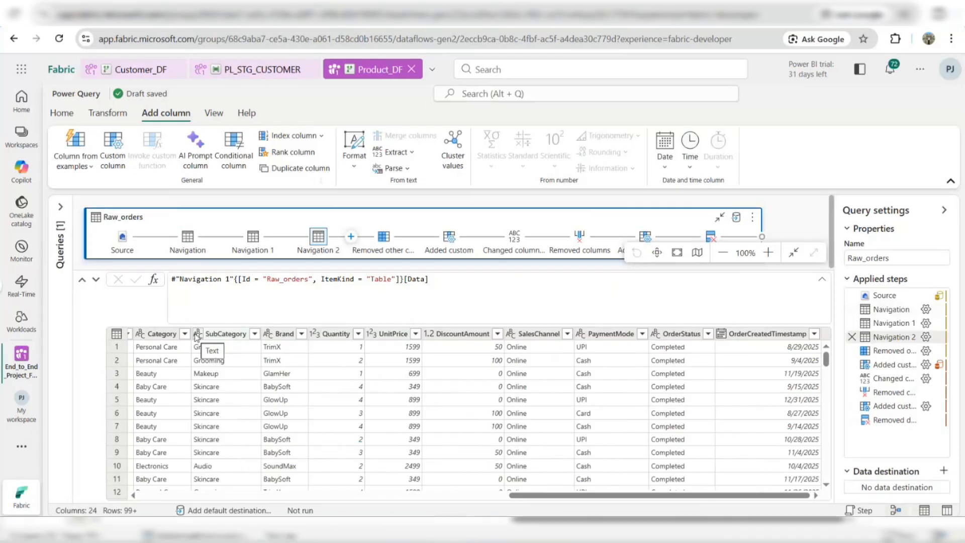
{"action": "scroll", "coordinate": [196, 336], "scroll_direction": "left", "scroll_amount": 2}
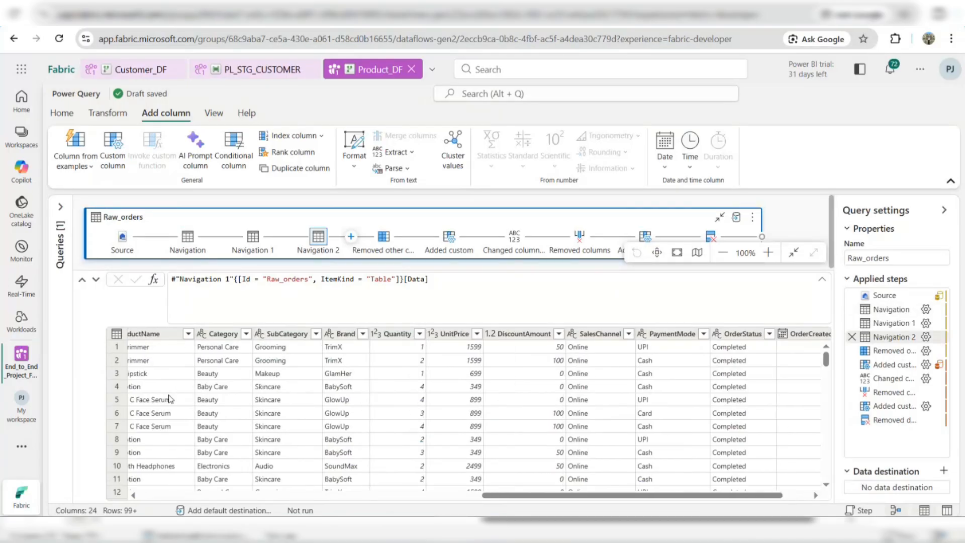
{"action": "left_click", "coordinate": [189, 334]}
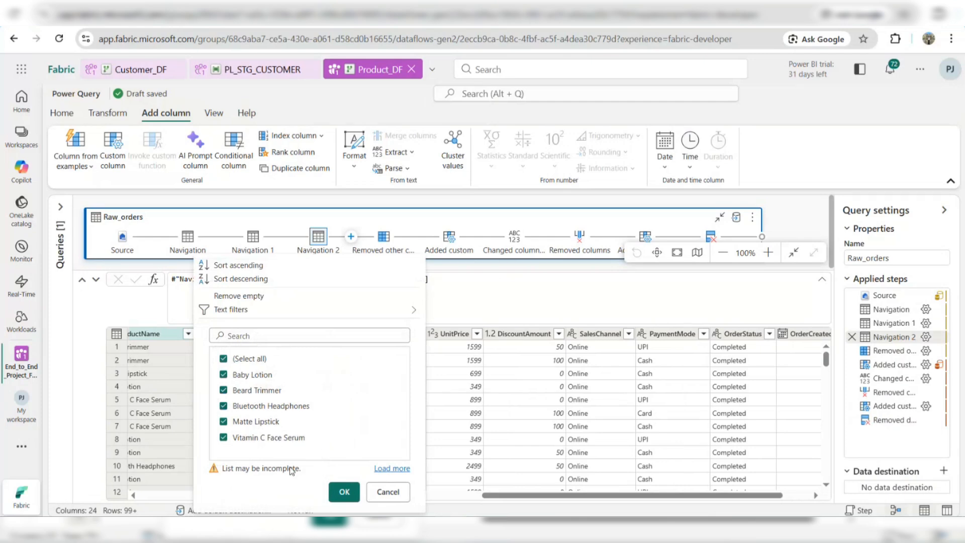
{"action": "left_click", "coordinate": [392, 469]}
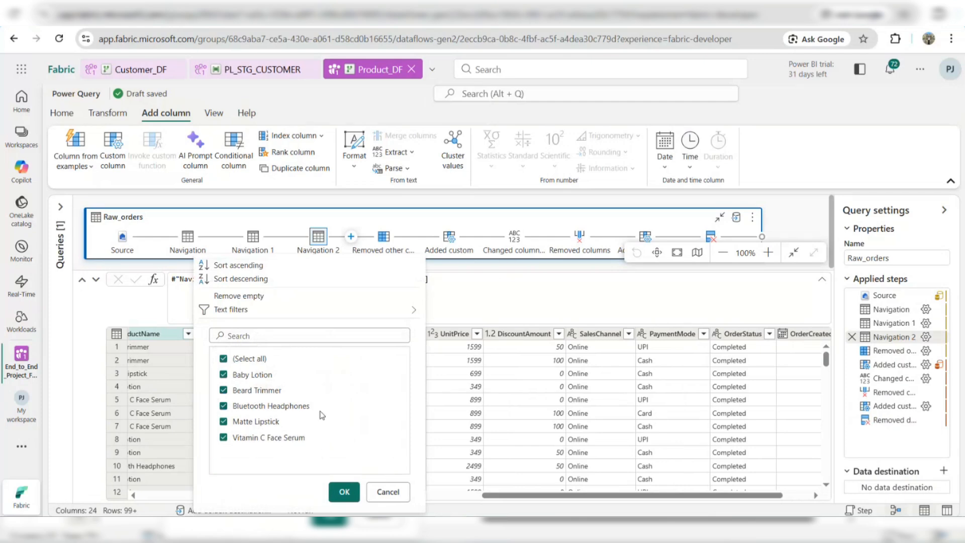
{"action": "left_click", "coordinate": [388, 495]}
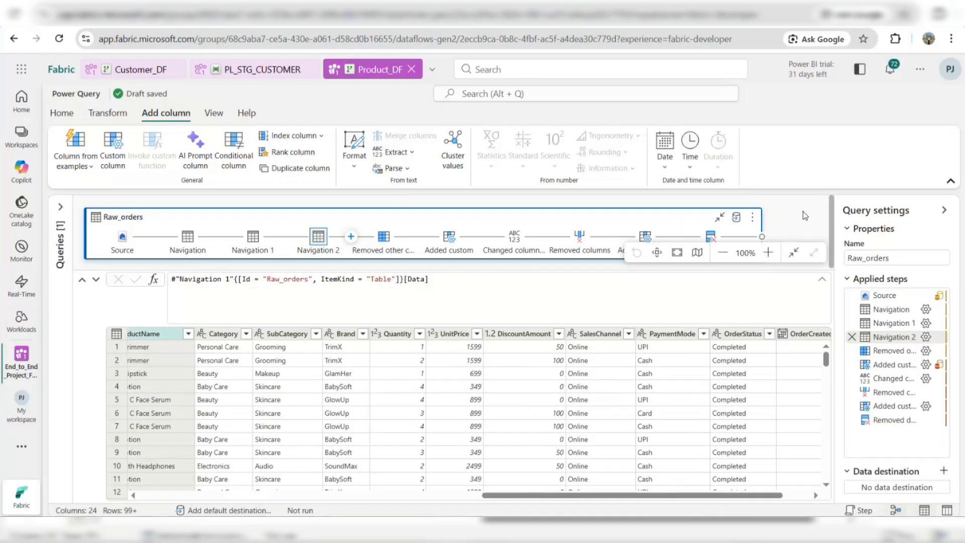
Return to the query's duplicate-removal step and sort the rows by ProductID in ascending order.
{"action": "left_click", "coordinate": [710, 237]}
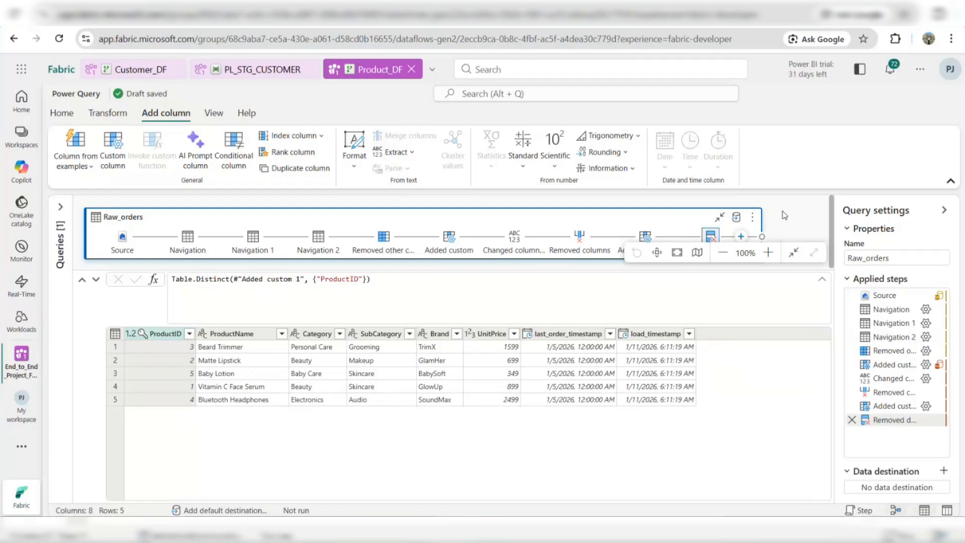
{"action": "left_click", "coordinate": [189, 333]}
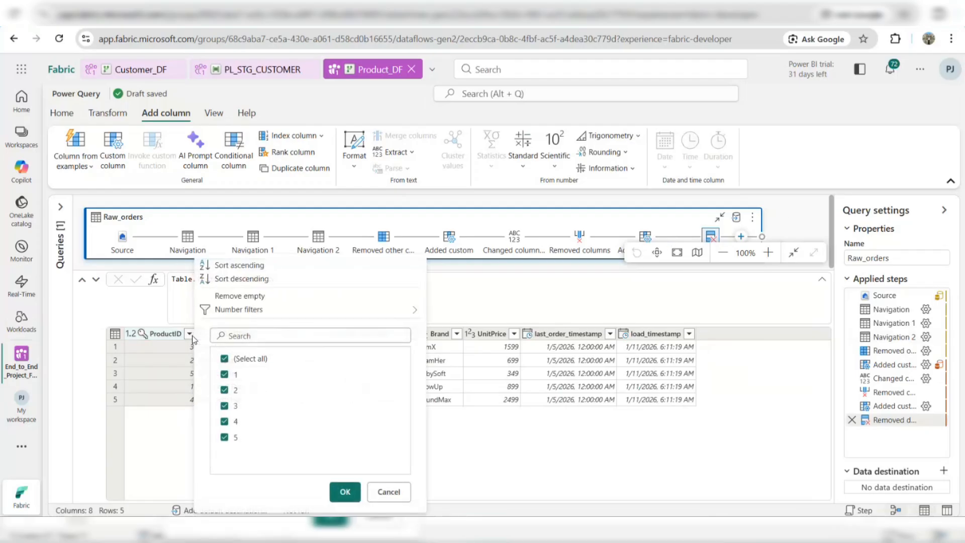
{"action": "left_click", "coordinate": [251, 266]}
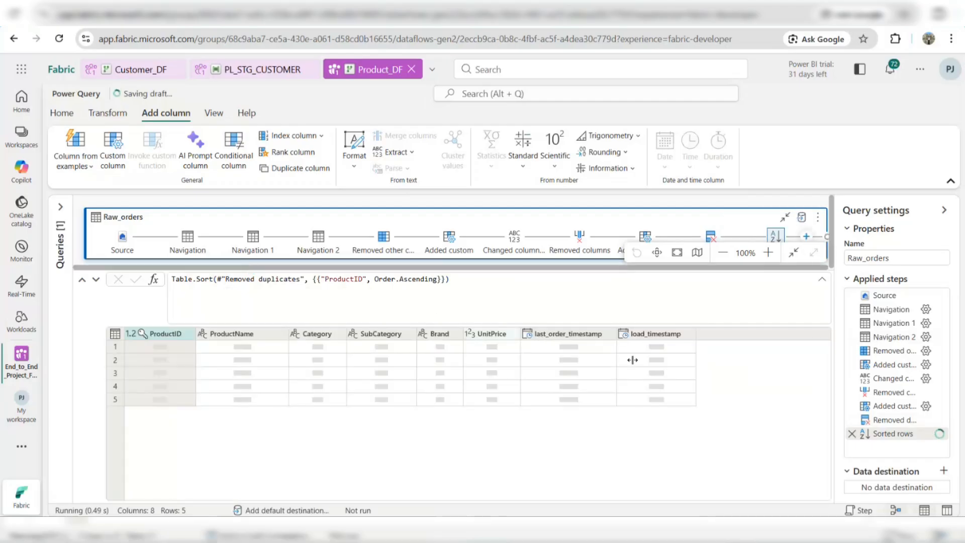
Choose the existing table DWH_Stage.Product_DS in the End_to_End_Project workspace's Gold_WH warehouse as the data destination and proceed to its settings.
{"action": "left_click", "coordinate": [803, 219]}
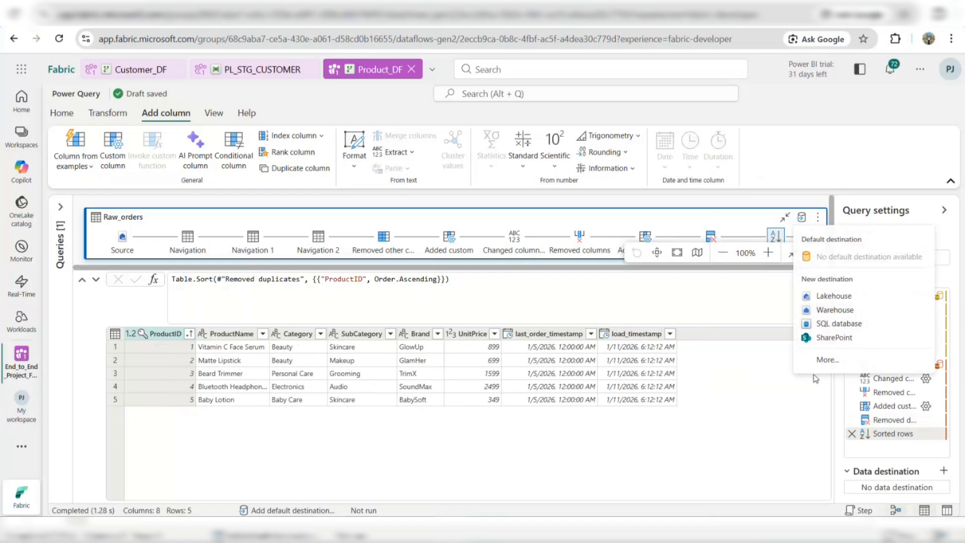
{"action": "left_click", "coordinate": [827, 360]}
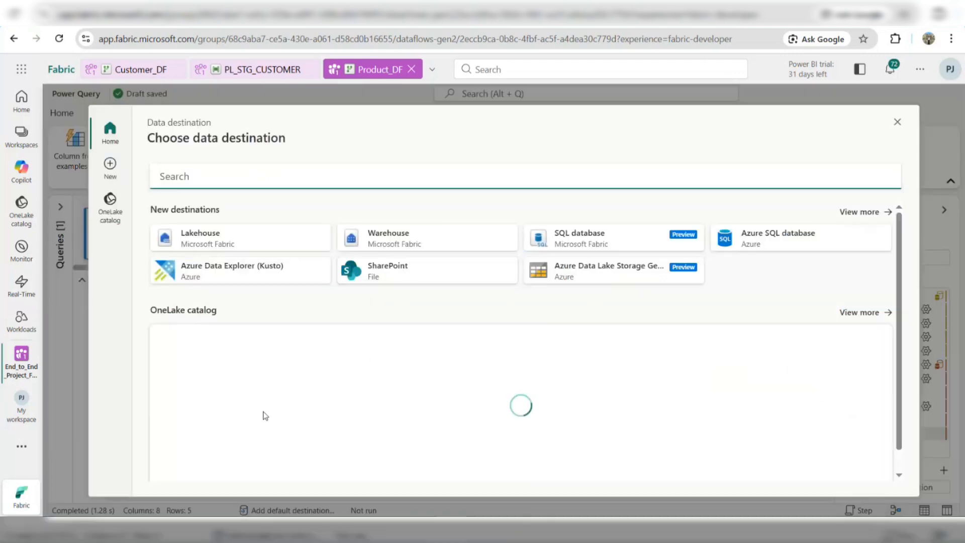
{"action": "double_click", "coordinate": [224, 402]}
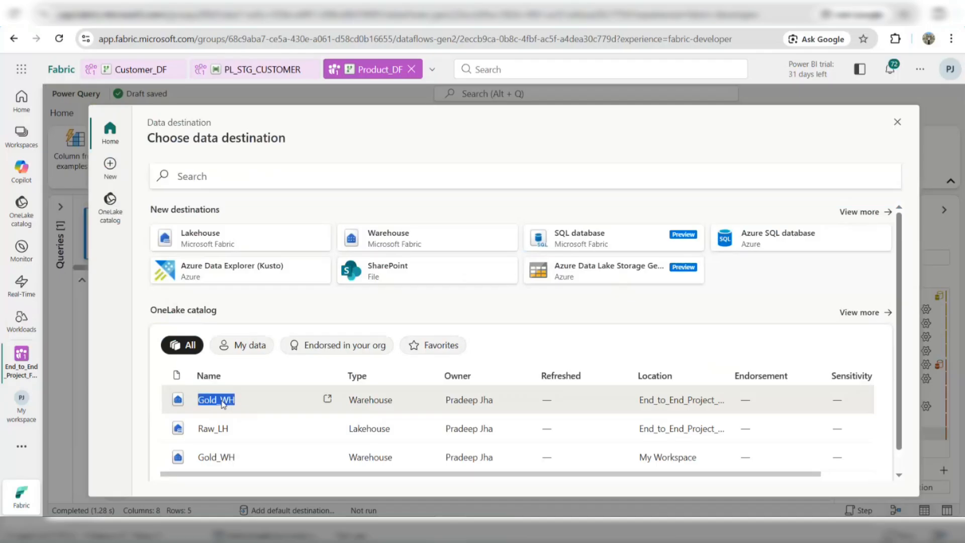
{"action": "left_click", "coordinate": [606, 355]}
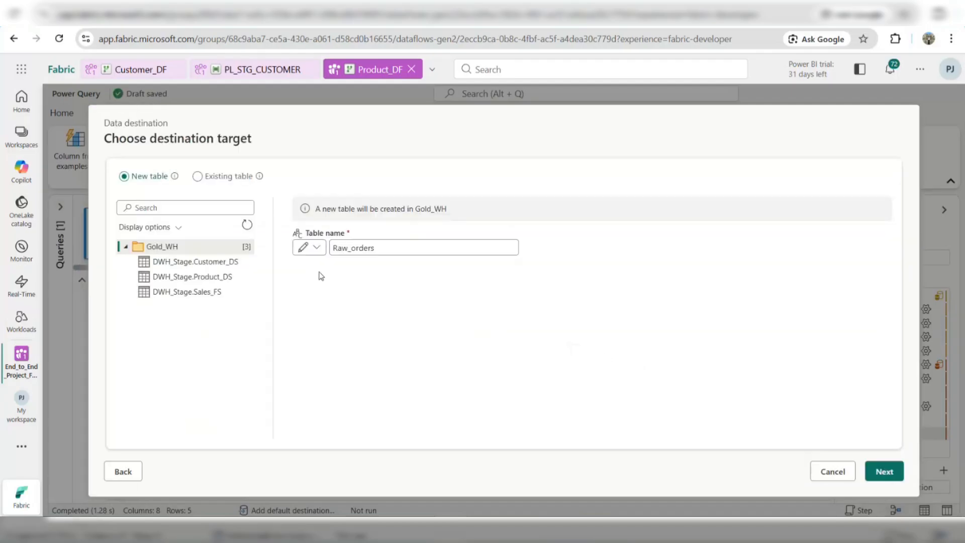
{"action": "left_click", "coordinate": [197, 177]}
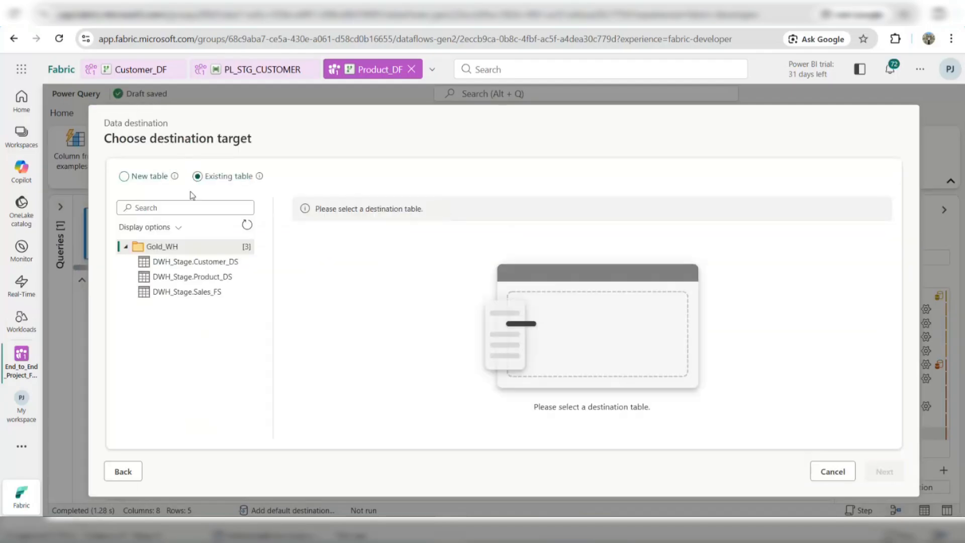
{"action": "left_click", "coordinate": [179, 282]}
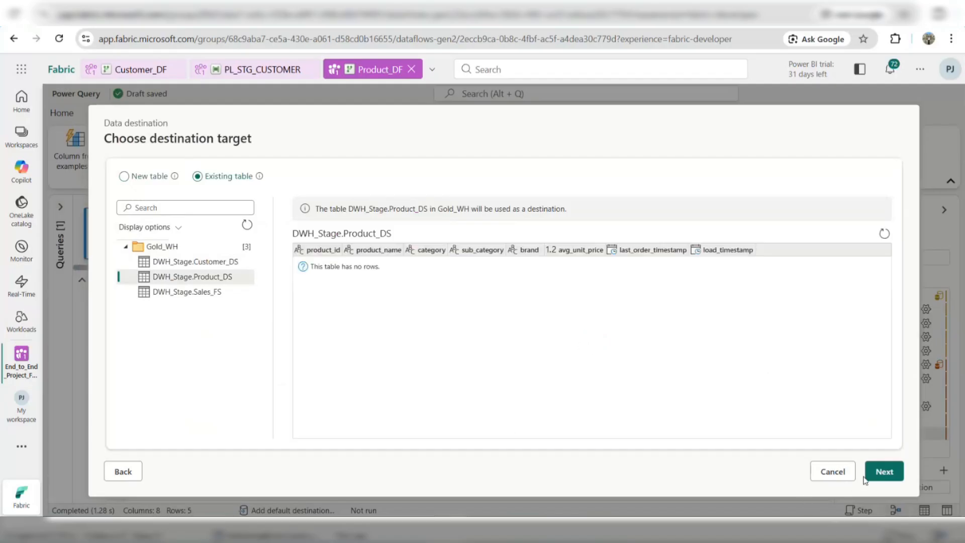
{"action": "left_click", "coordinate": [882, 472]}
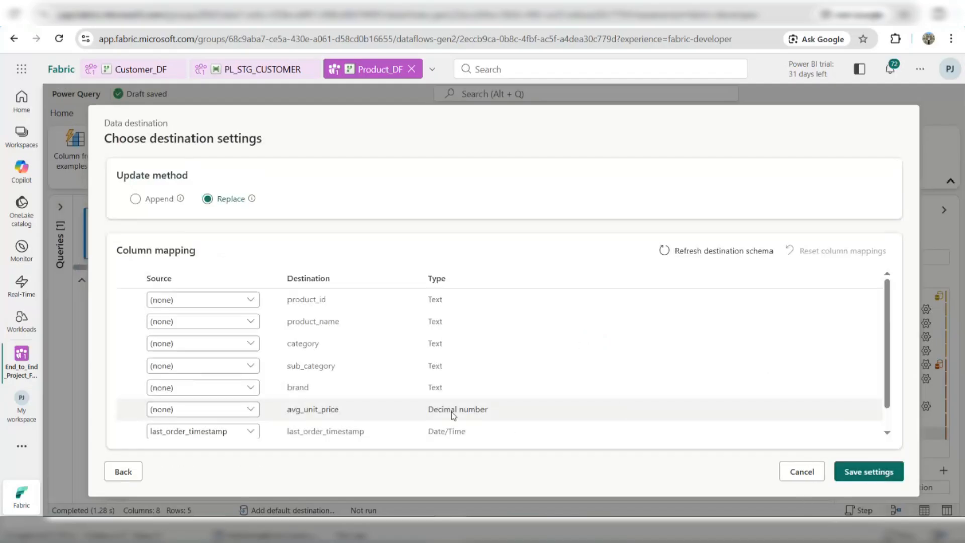
Map the ProductID source column to the product_id destination column and check the mapping's error indicator.
{"action": "left_click", "coordinate": [249, 300]}
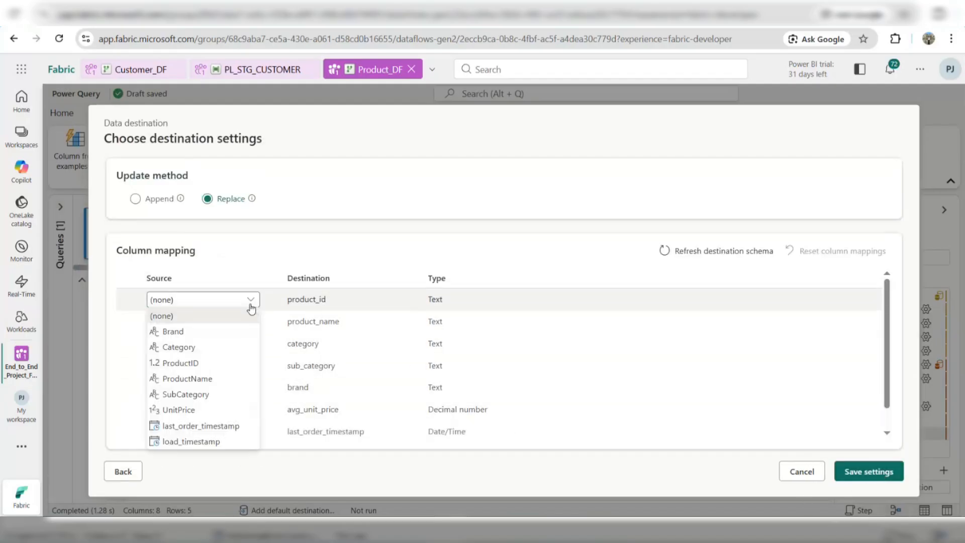
{"action": "left_click", "coordinate": [192, 366]}
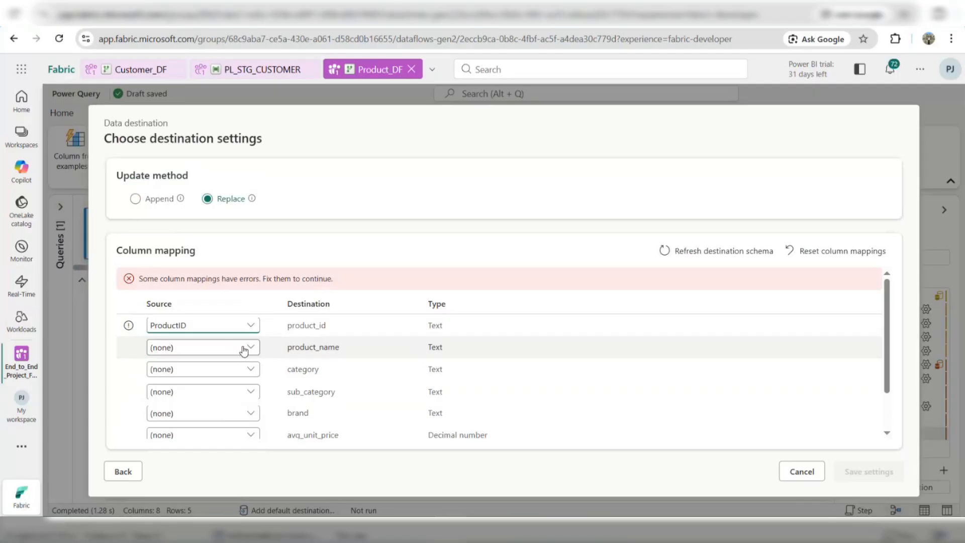
{"action": "mouse_move", "coordinate": [134, 328]}
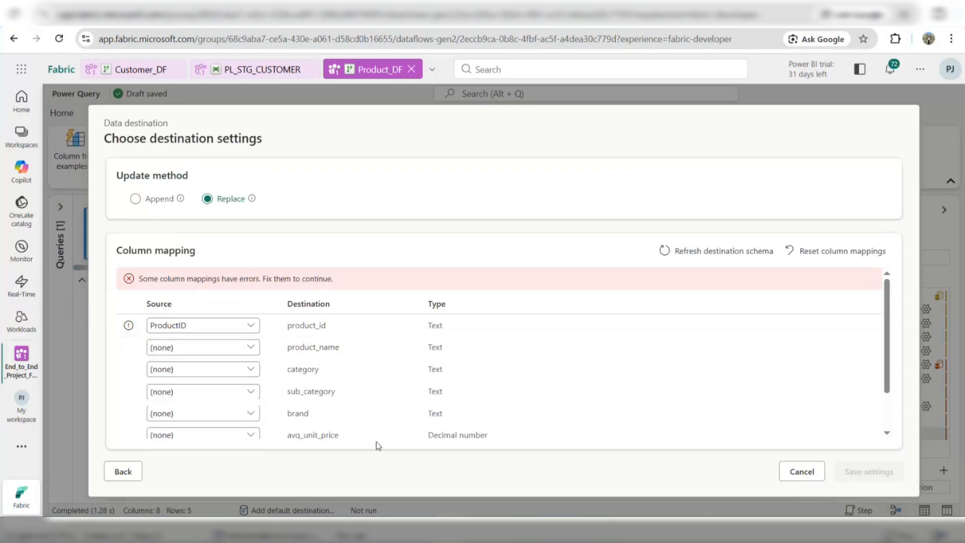
Try mapping UnitPrice to avg_unit_price and Brand to brand, check the mapping error indicators, and cancel the destination settings.
{"action": "scroll", "coordinate": [252, 391], "scroll_direction": "down", "scroll_amount": 1}
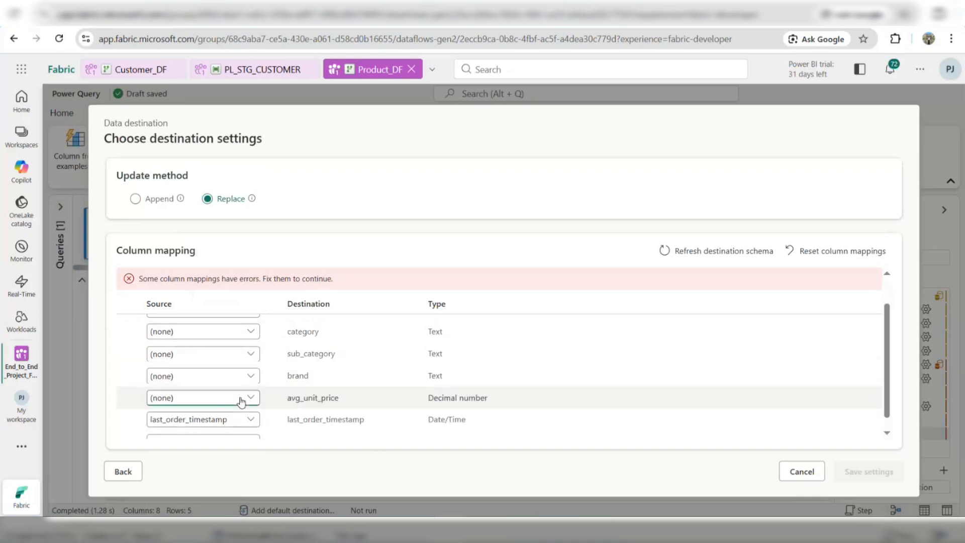
{"action": "left_click", "coordinate": [241, 397]}
{"action": "left_click", "coordinate": [193, 352]}
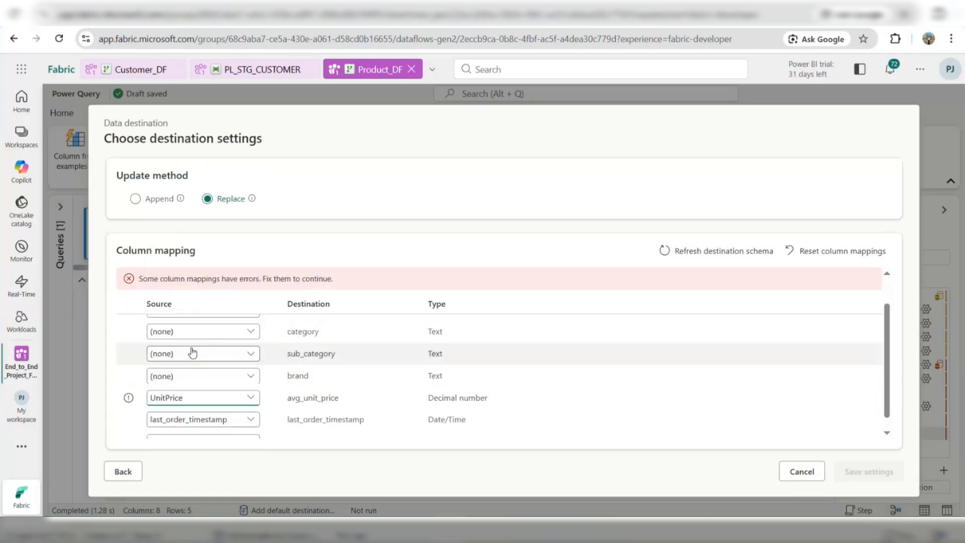
{"action": "mouse_move", "coordinate": [129, 400]}
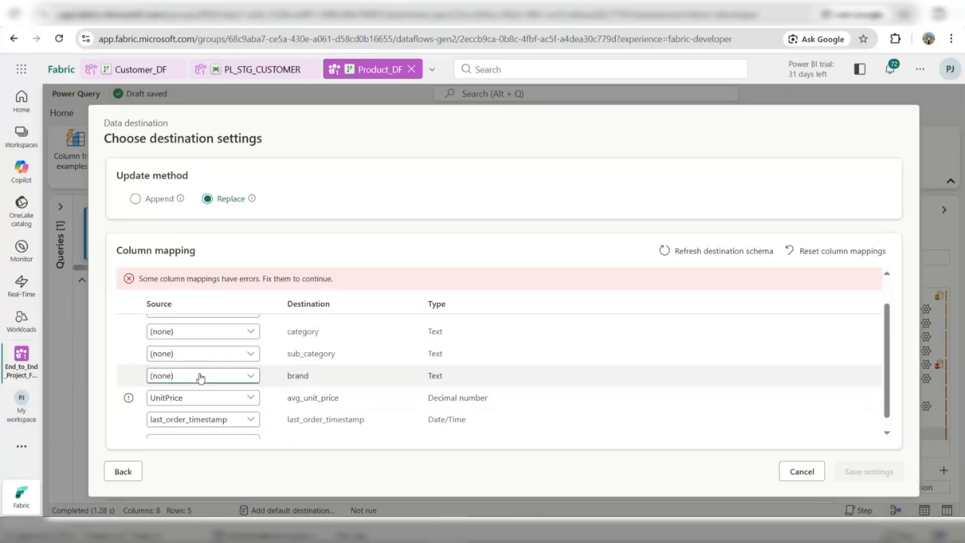
{"action": "left_click", "coordinate": [200, 376]}
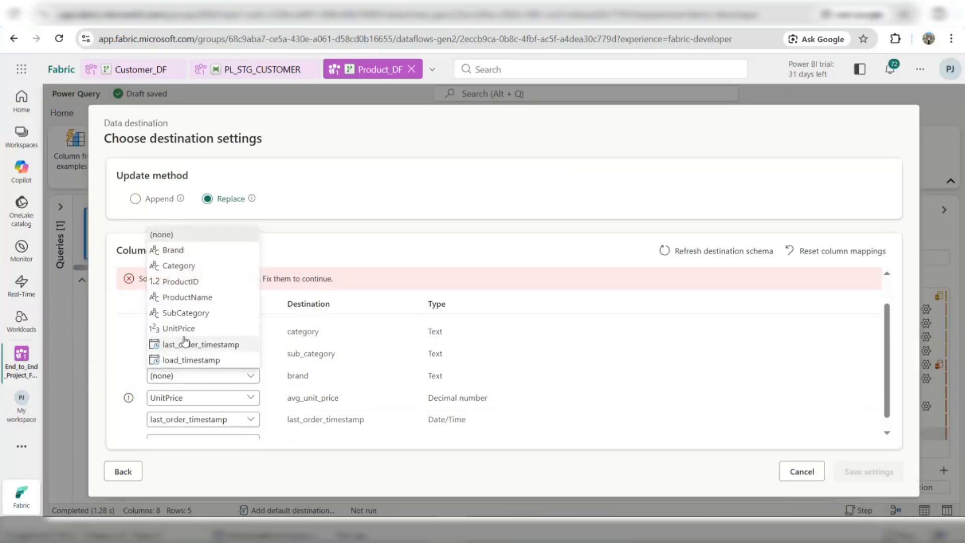
{"action": "left_click", "coordinate": [212, 250]}
{"action": "scroll", "coordinate": [214, 367], "scroll_direction": "down", "scroll_amount": 1}
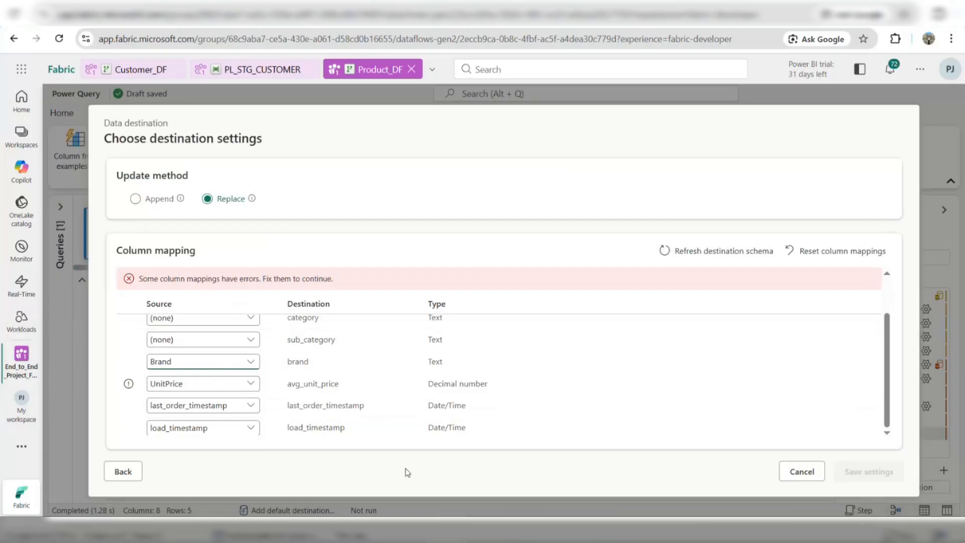
{"action": "scroll", "coordinate": [282, 364], "scroll_direction": "up", "scroll_amount": 2}
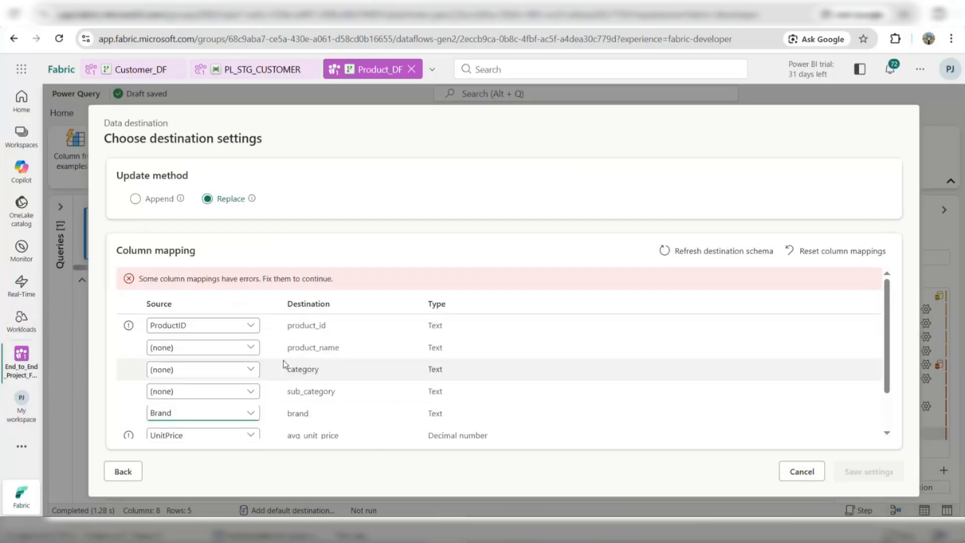
{"action": "left_click", "coordinate": [782, 473]}
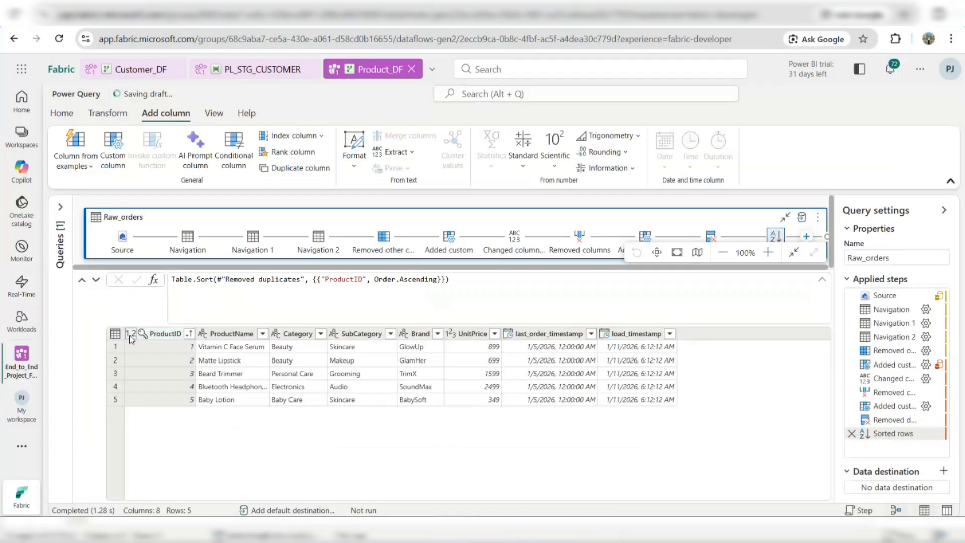
Change the ProductID column's data type to Text and the UnitPrice column's data type to Decimal number.
{"action": "left_click", "coordinate": [131, 335]}
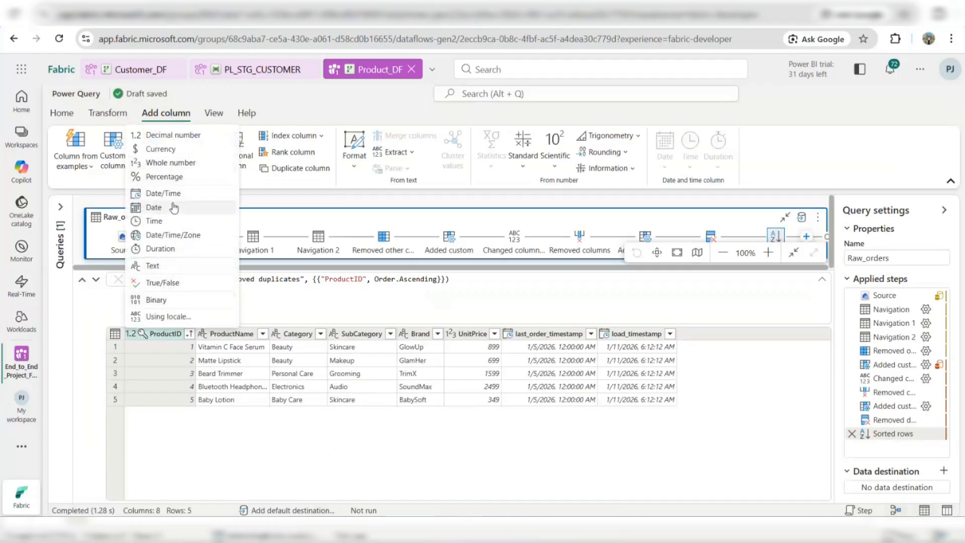
{"action": "left_click", "coordinate": [153, 266]}
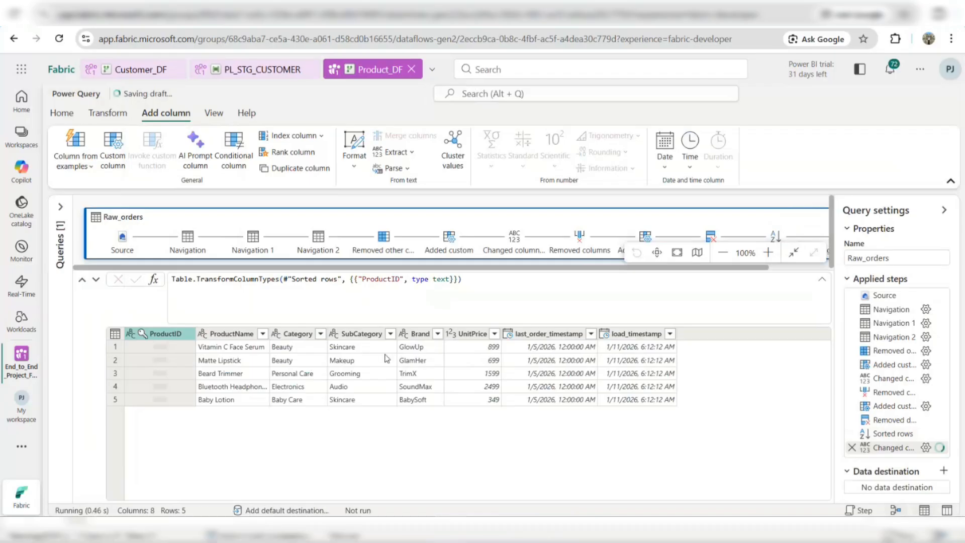
{"action": "left_click", "coordinate": [439, 334]}
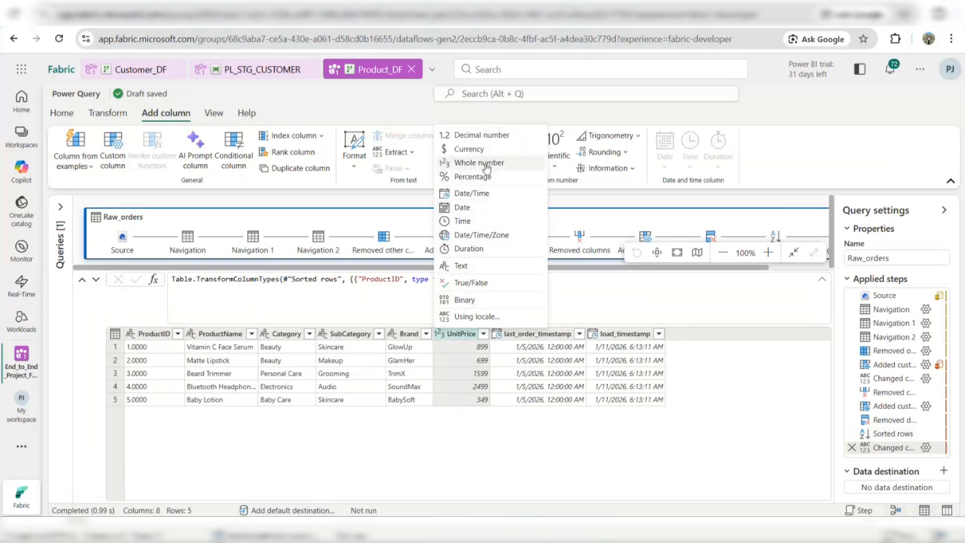
{"action": "left_click", "coordinate": [492, 136]}
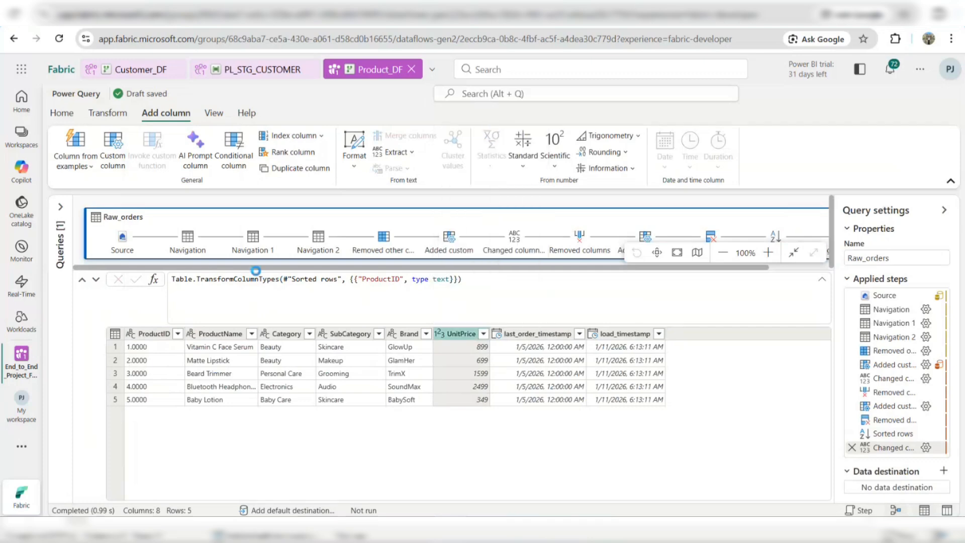
Inspect the distinct ProductID values in the column's filter list and close it without filtering.
{"action": "left_click", "coordinate": [178, 340]}
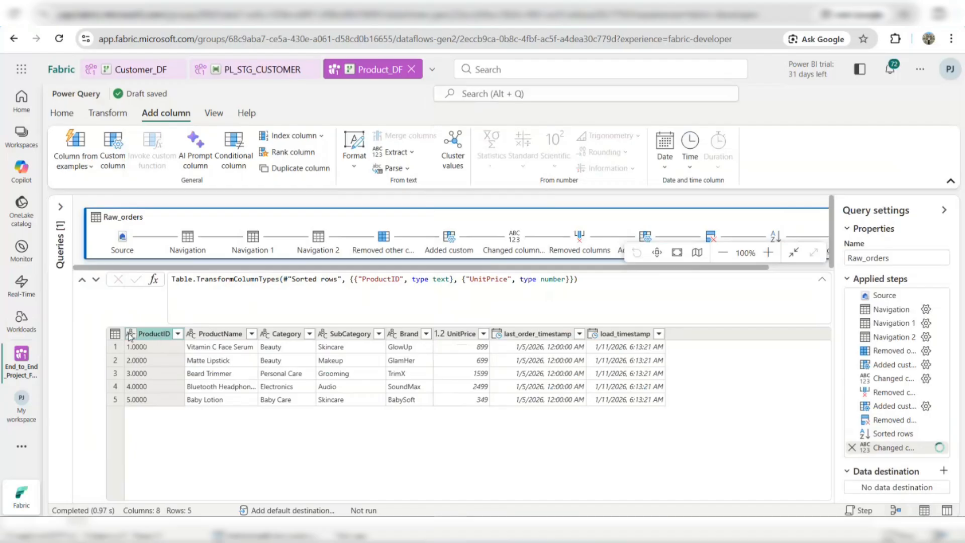
{"action": "left_click", "coordinate": [178, 335]}
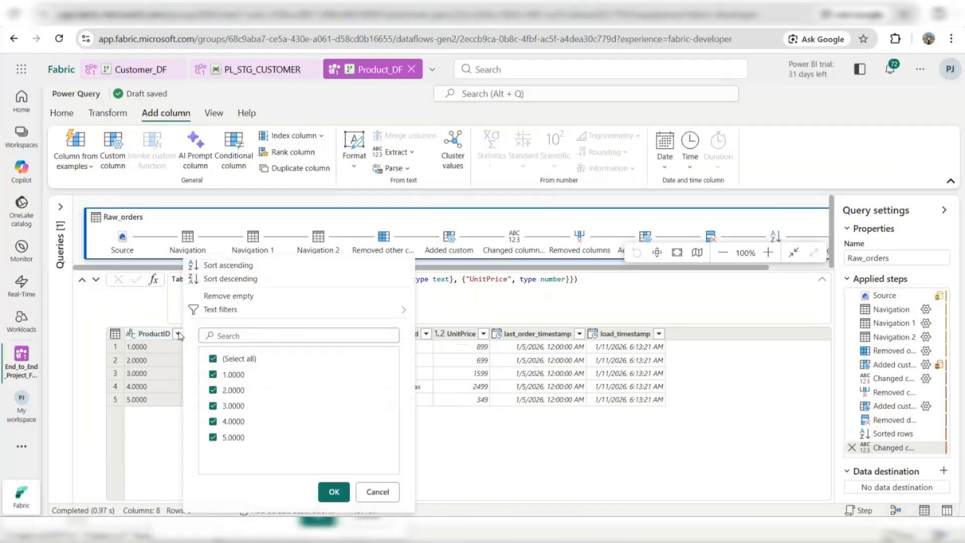
{"action": "left_click", "coordinate": [227, 376]}
{"action": "left_click", "coordinate": [227, 377]}
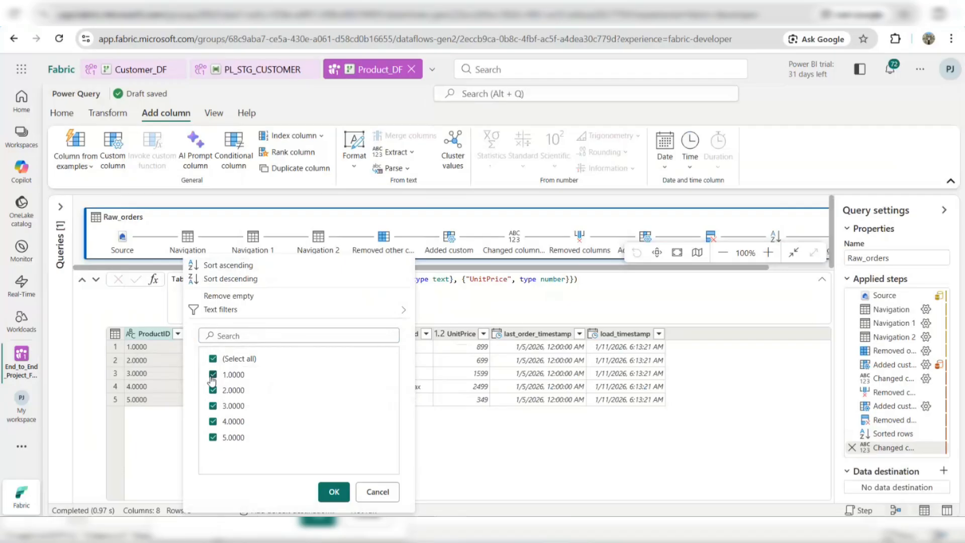
{"action": "left_click", "coordinate": [377, 495]}
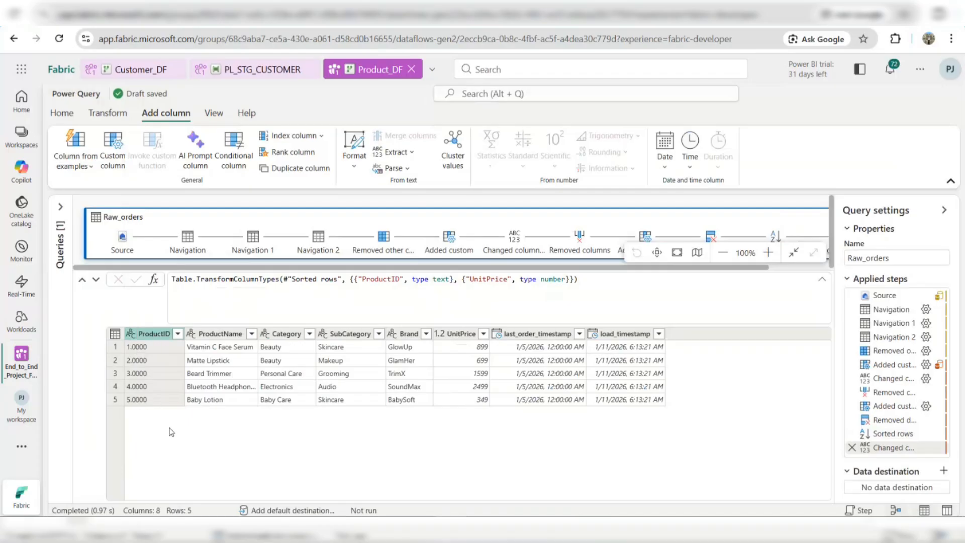
Try converting ProductID to Whole number as a separate step, and delete both type-change steps that follow Sorted rows.
{"action": "left_click", "coordinate": [132, 335]}
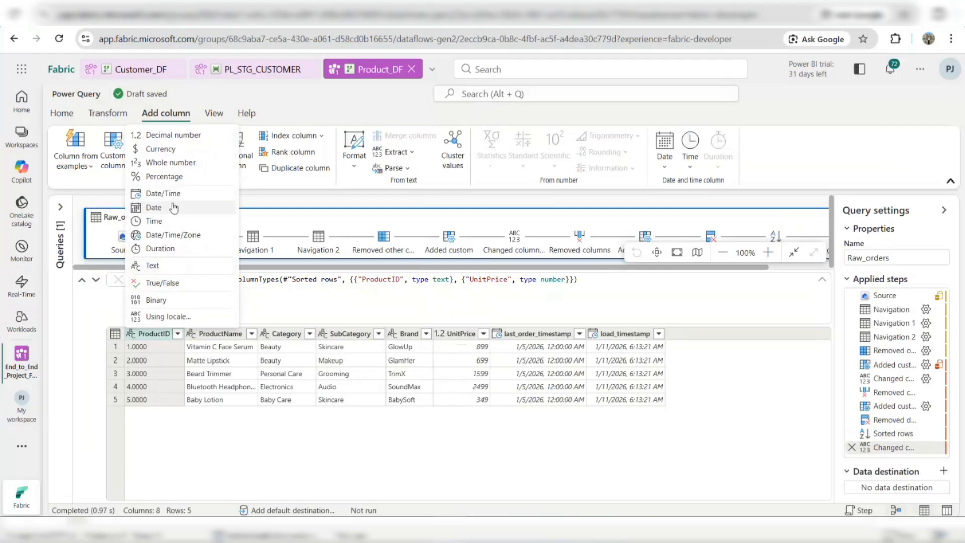
{"action": "left_click", "coordinate": [175, 166]}
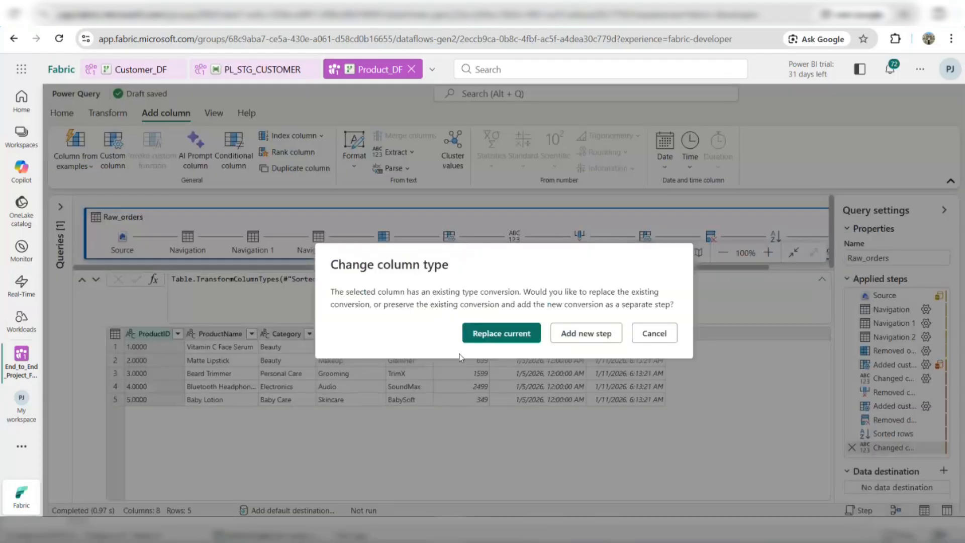
{"action": "left_click", "coordinate": [587, 343]}
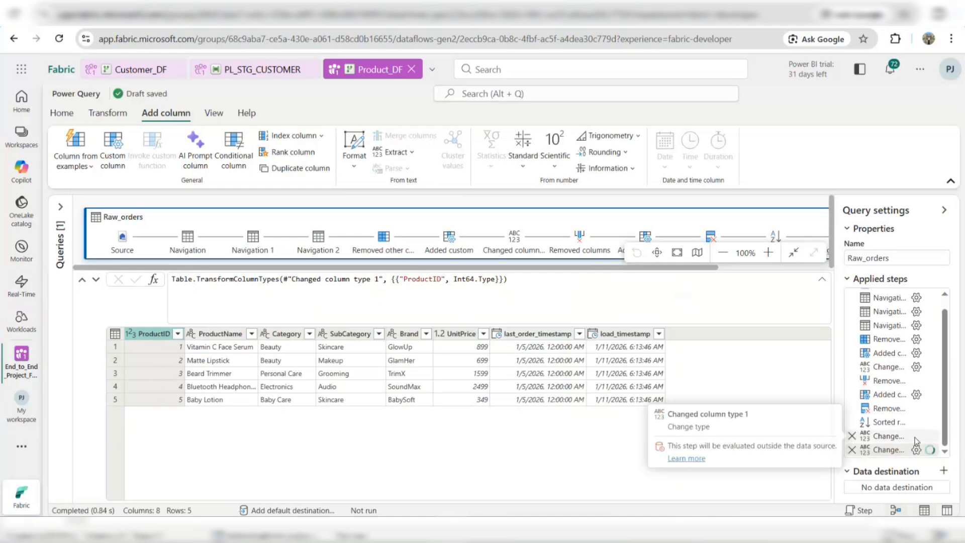
{"action": "left_click", "coordinate": [852, 449]}
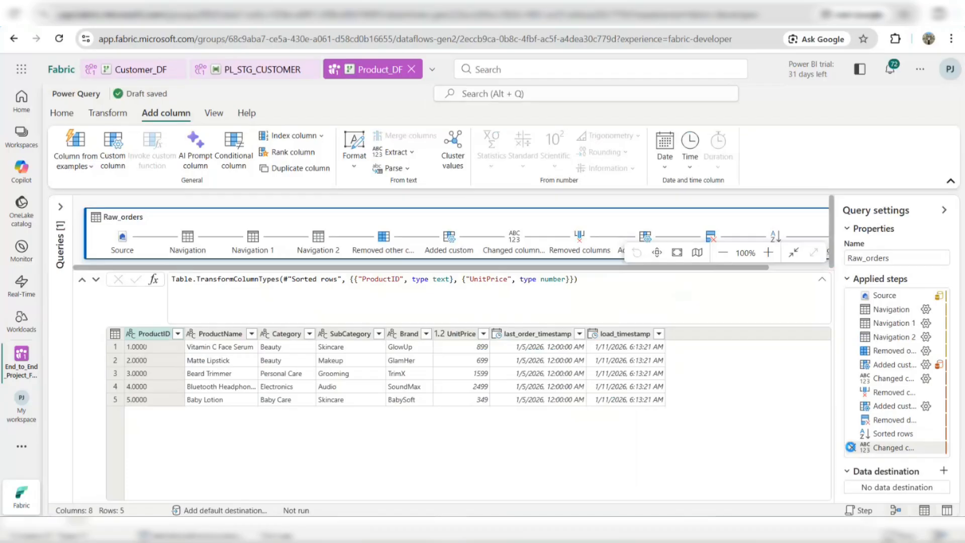
{"action": "left_click", "coordinate": [852, 448]}
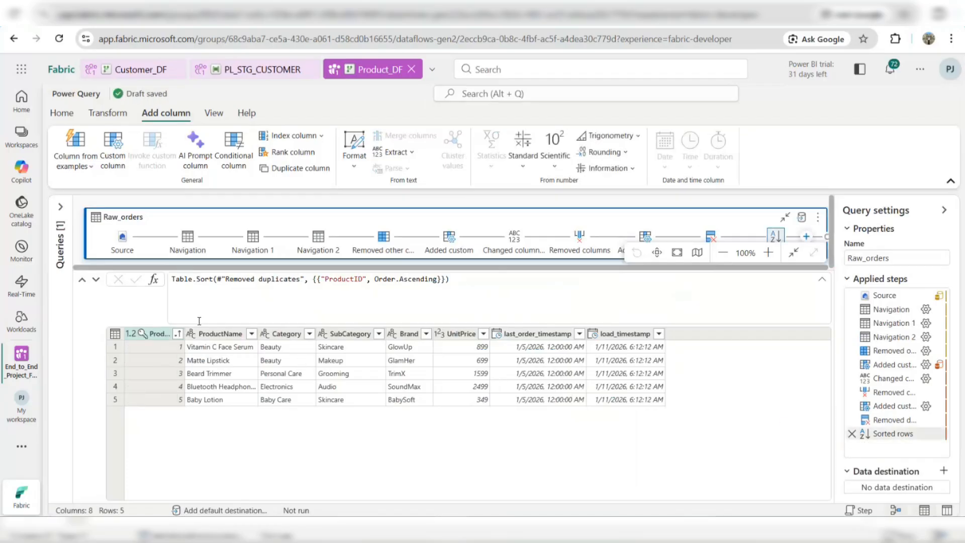
{"action": "mouse_move", "coordinate": [184, 334]}
{"action": "left_mouse_down"}
{"action": "mouse_move", "coordinate": [257, 336]}
{"action": "mouse_move", "coordinate": [195, 344]}
{"action": "left_mouse_up"}
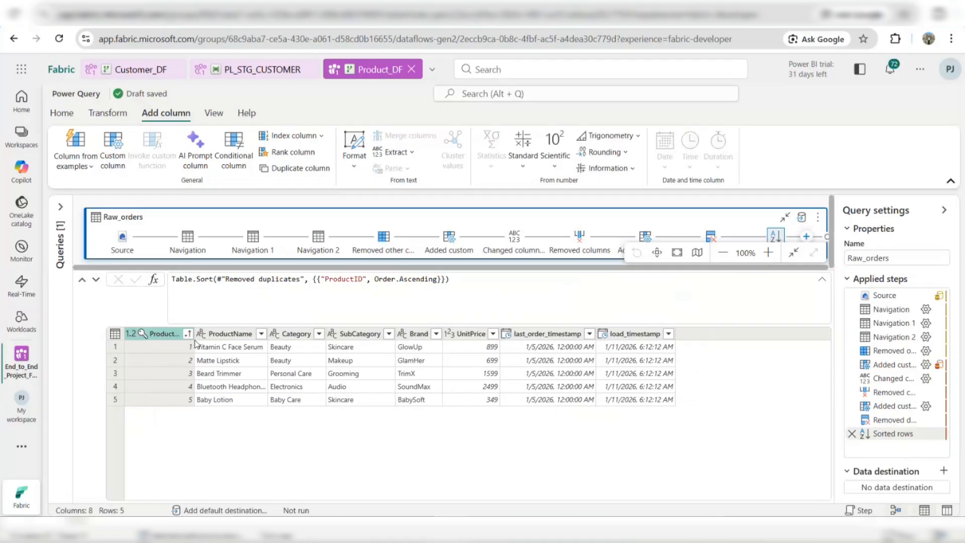
{"action": "left_click", "coordinate": [130, 334]}
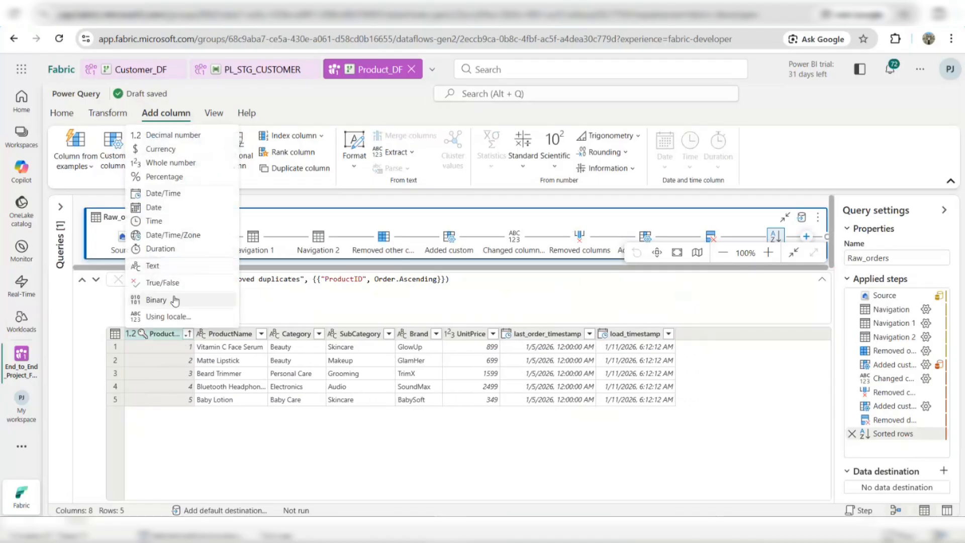
{"action": "left_click", "coordinate": [181, 452]}
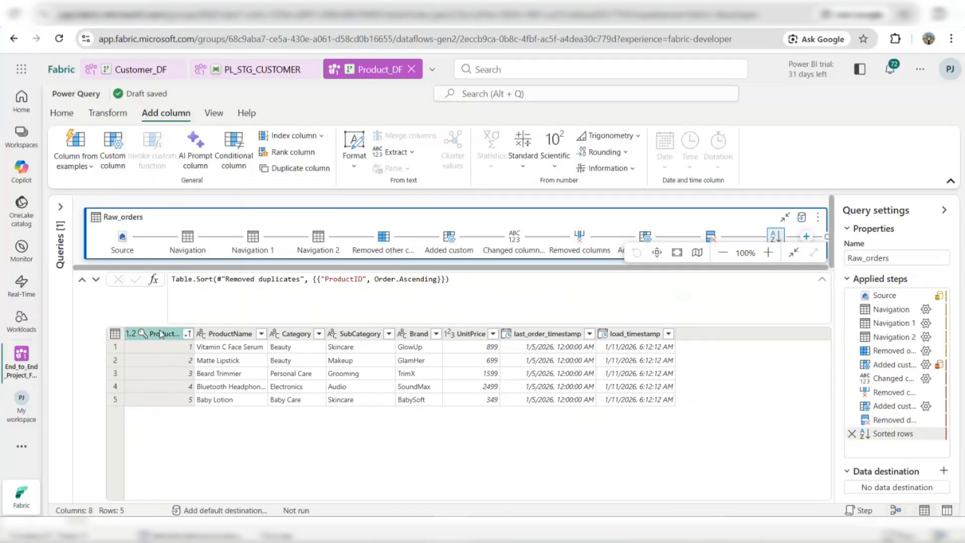
Try adding a custom column named Product_ID with the formula "P0"+[ProductID], and delete the added column step.
{"action": "left_click", "coordinate": [114, 151]}
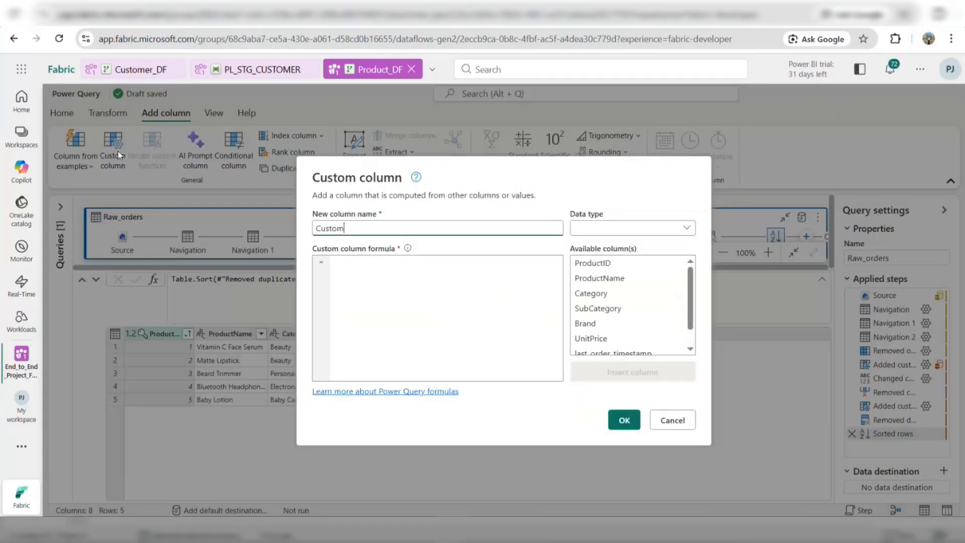
{"action": "left_click_drag", "start_coordinate": [383, 229], "coordinate": [304, 227]}
{"action": "type", "text": "Product_ID"}
{"action": "left_click", "coordinate": [370, 264]}
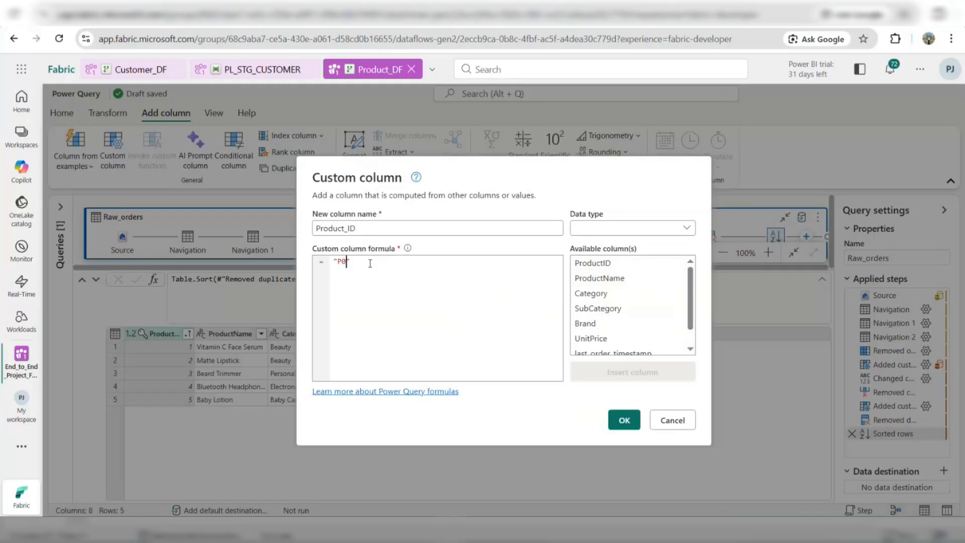
{"action": "left_click", "coordinate": [607, 264]}
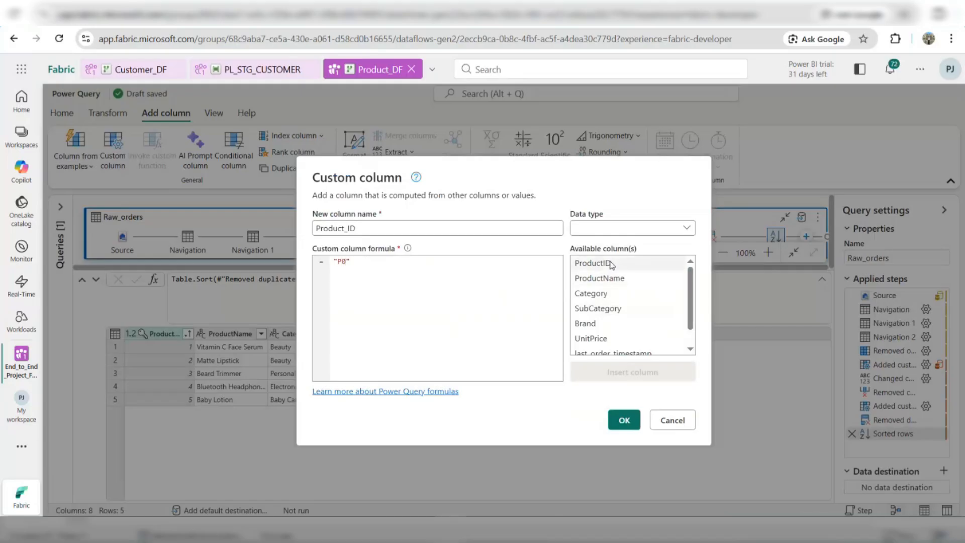
{"action": "double_click", "coordinate": [603, 264]}
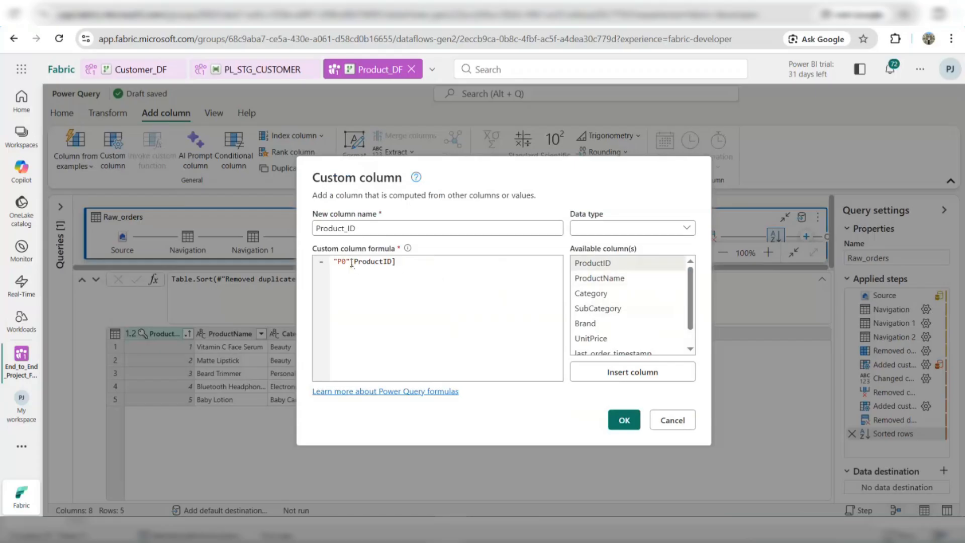
{"action": "left_click", "coordinate": [351, 261]}
{"action": "type", "text": "&"}
{"action": "left_click", "coordinate": [625, 421]}
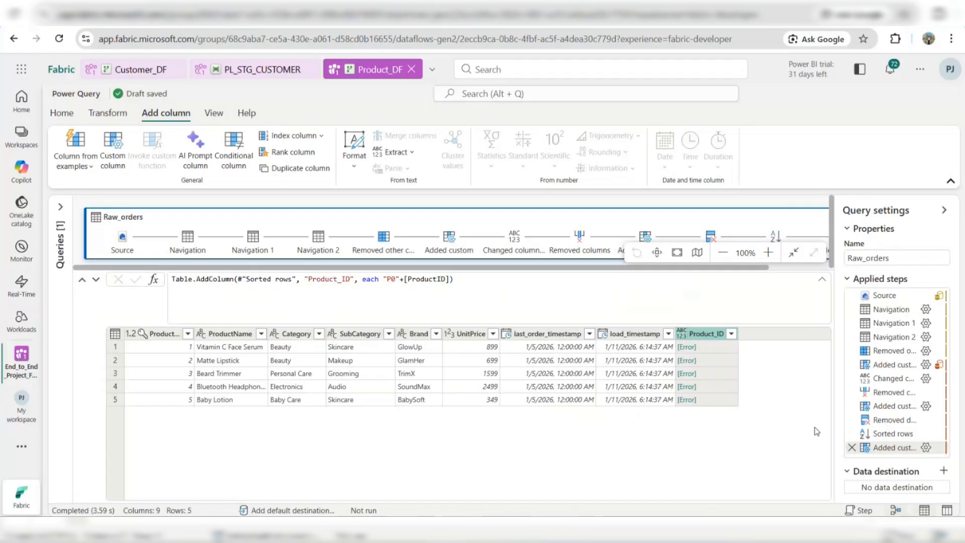
{"action": "left_click", "coordinate": [851, 449]}
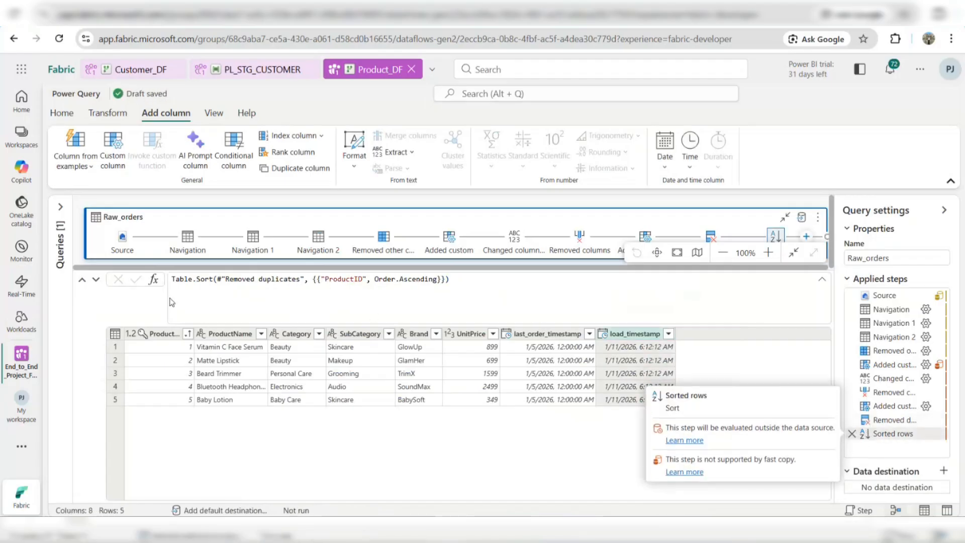
Convert the ProductID column to Whole number and add a separate step that converts it to Text.
{"action": "left_click", "coordinate": [129, 334]}
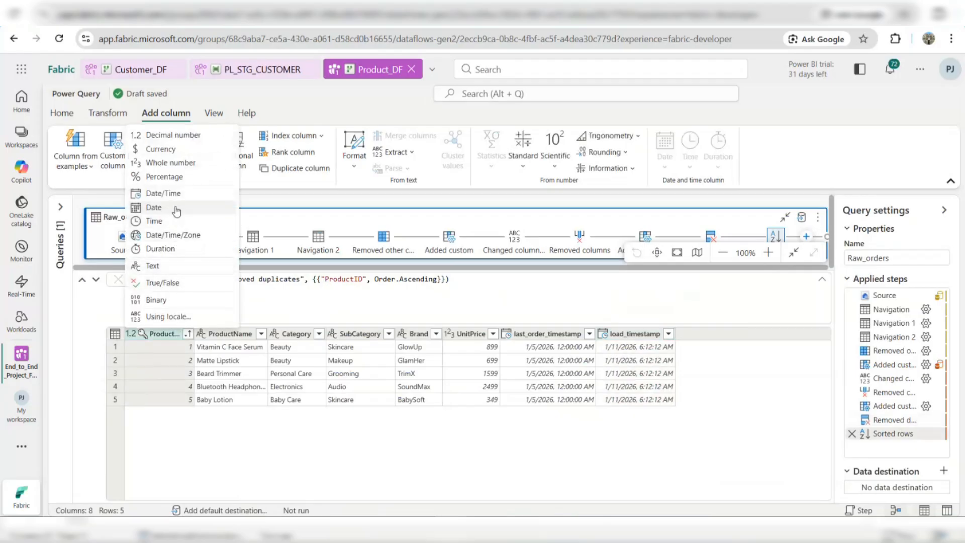
{"action": "left_click", "coordinate": [176, 164]}
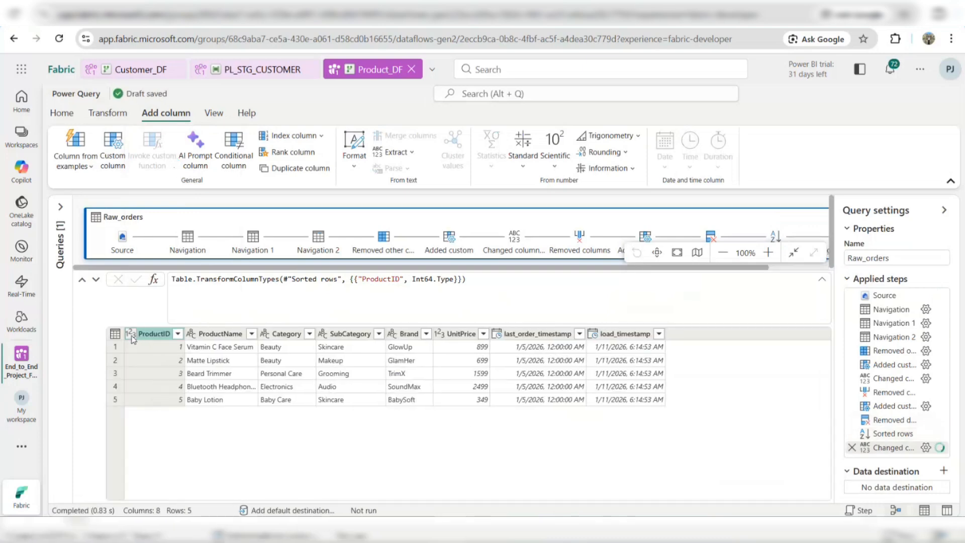
{"action": "left_click", "coordinate": [132, 338]}
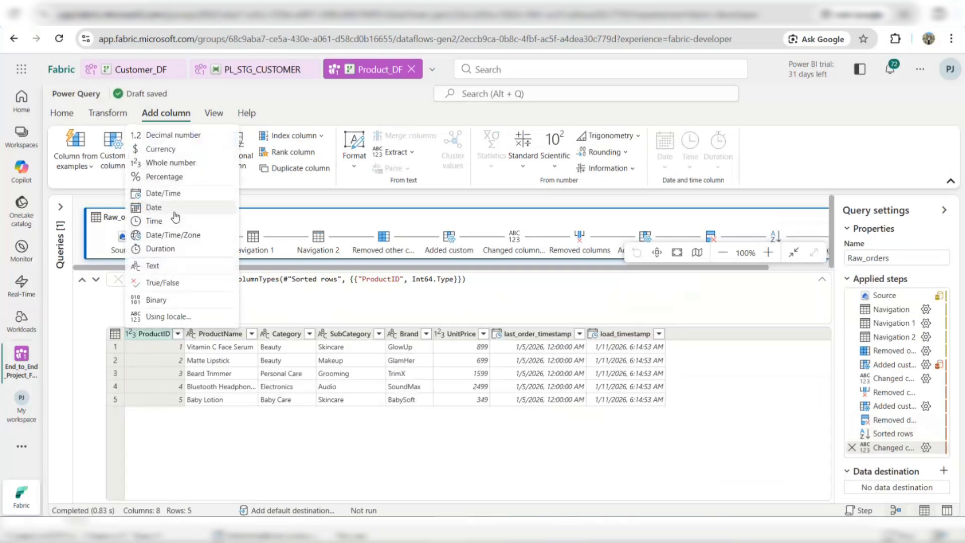
{"action": "left_click", "coordinate": [190, 269]}
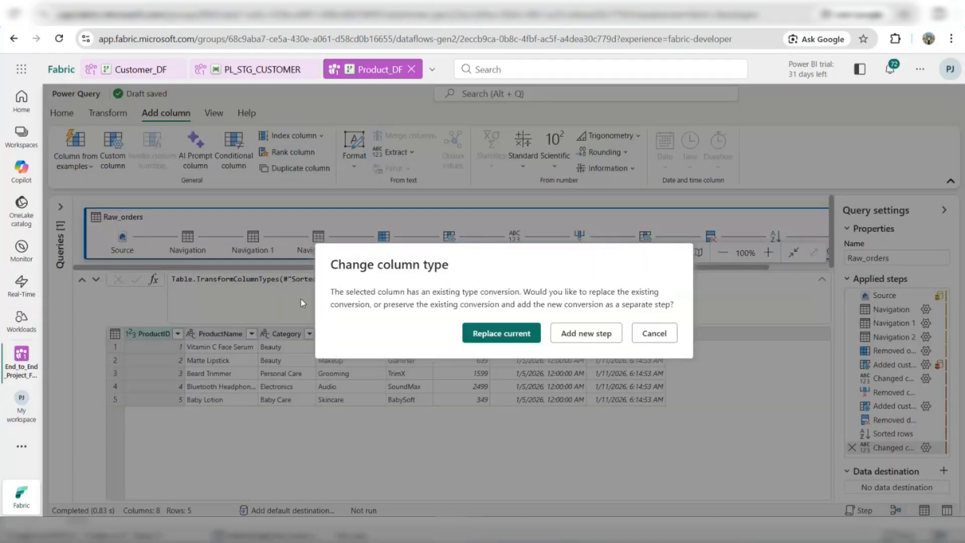
{"action": "left_click", "coordinate": [557, 335]}
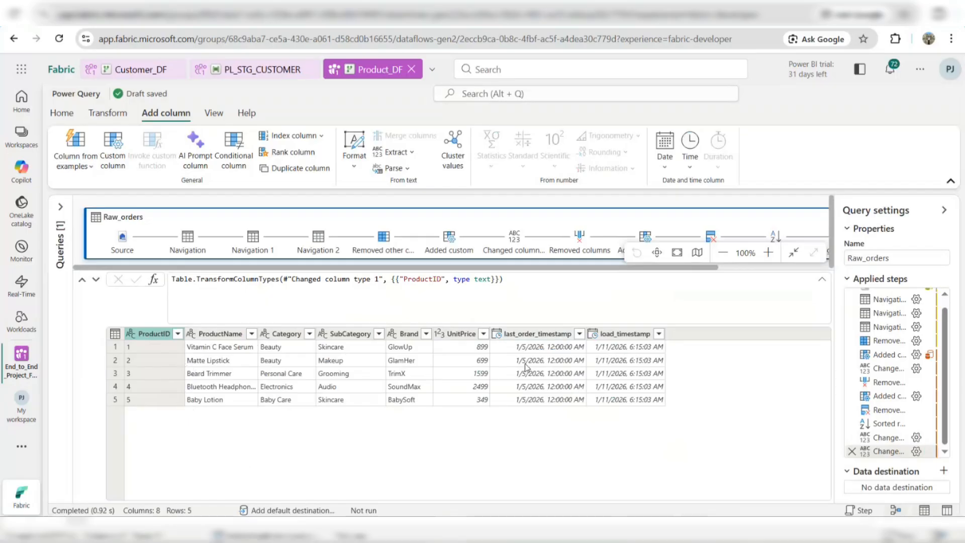
Change the UnitPrice column's data type to Decimal number.
{"action": "left_click", "coordinate": [440, 335]}
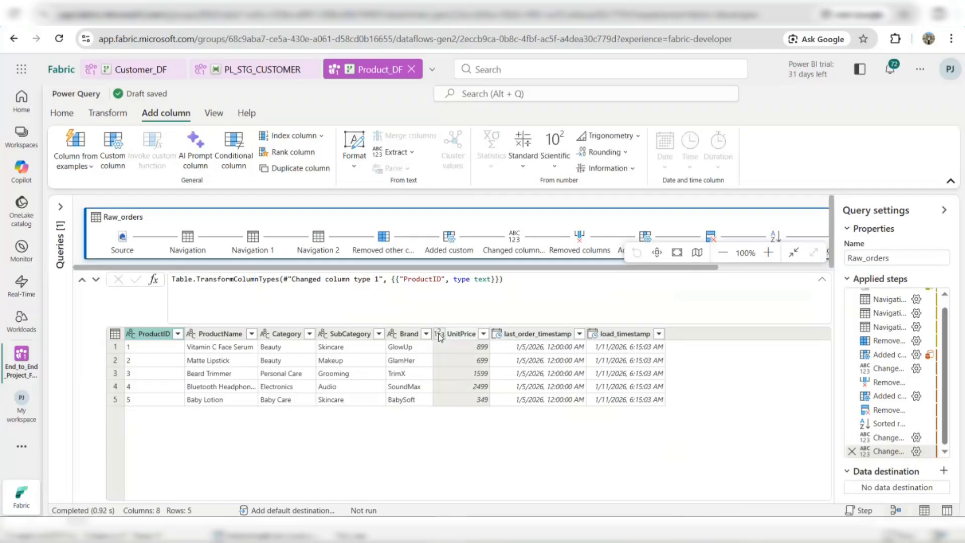
{"action": "left_click", "coordinate": [441, 336]}
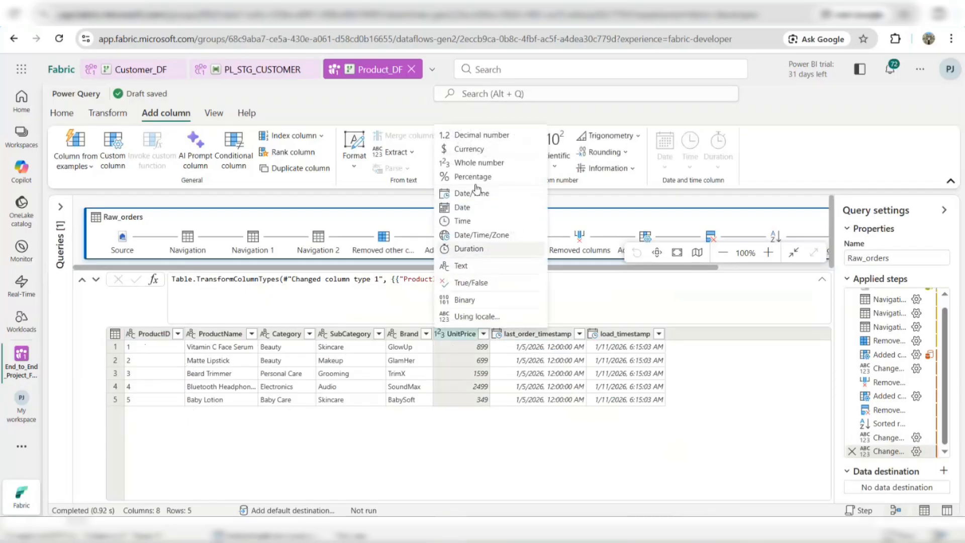
{"action": "left_click", "coordinate": [495, 134]}
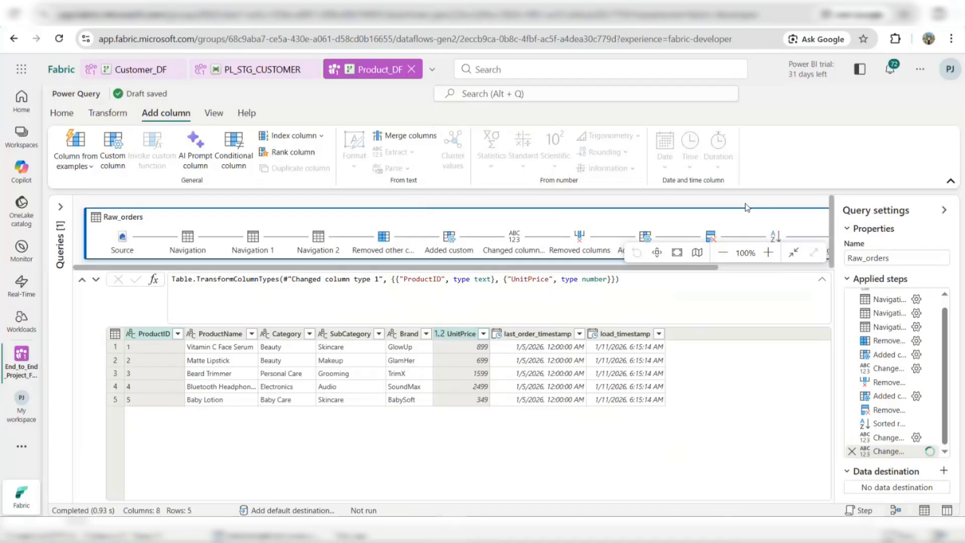
Add a data destination for Raw_orders that targets the existing table DWH_Stage.Product_DS in the End_to_End_Project_Fabric workspace's Gold_WH warehouse.
{"action": "left_click", "coordinate": [796, 218]}
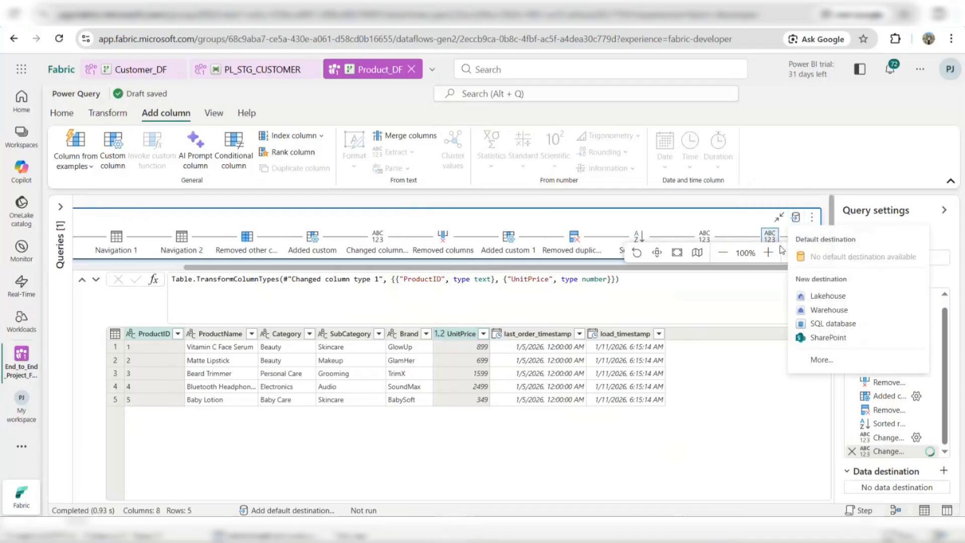
{"action": "left_click", "coordinate": [818, 360]}
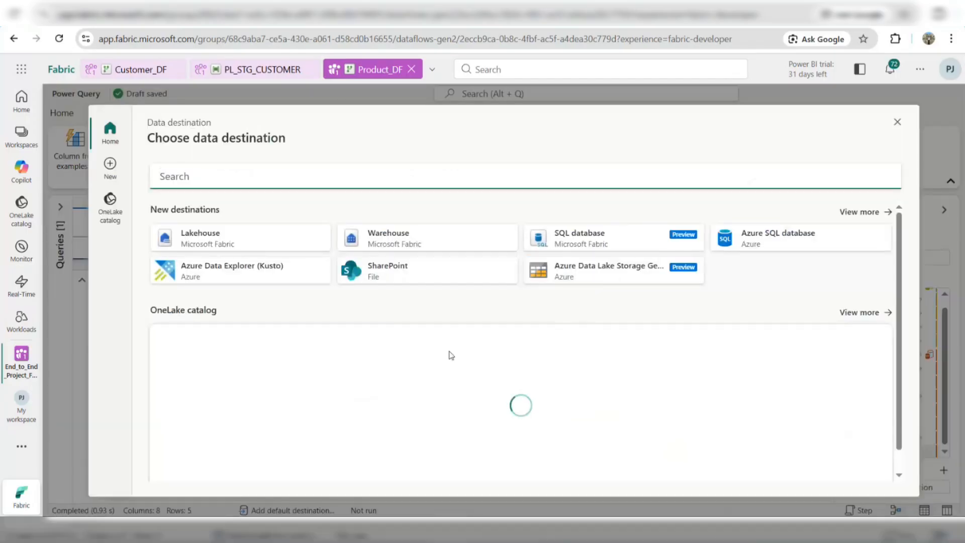
{"action": "scroll", "coordinate": [388, 386], "scroll_direction": "down", "scroll_amount": 1}
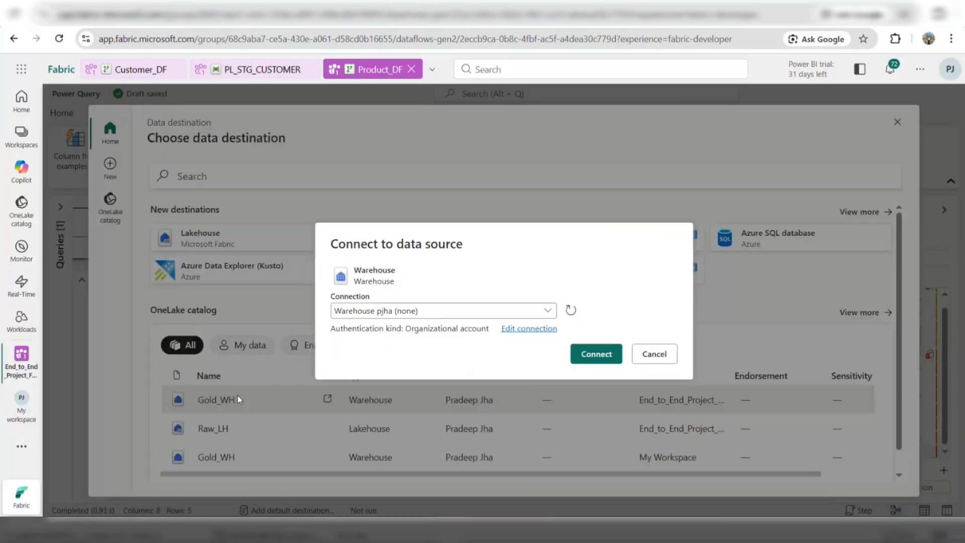
{"action": "left_click", "coordinate": [237, 398]}
{"action": "left_click", "coordinate": [584, 358]}
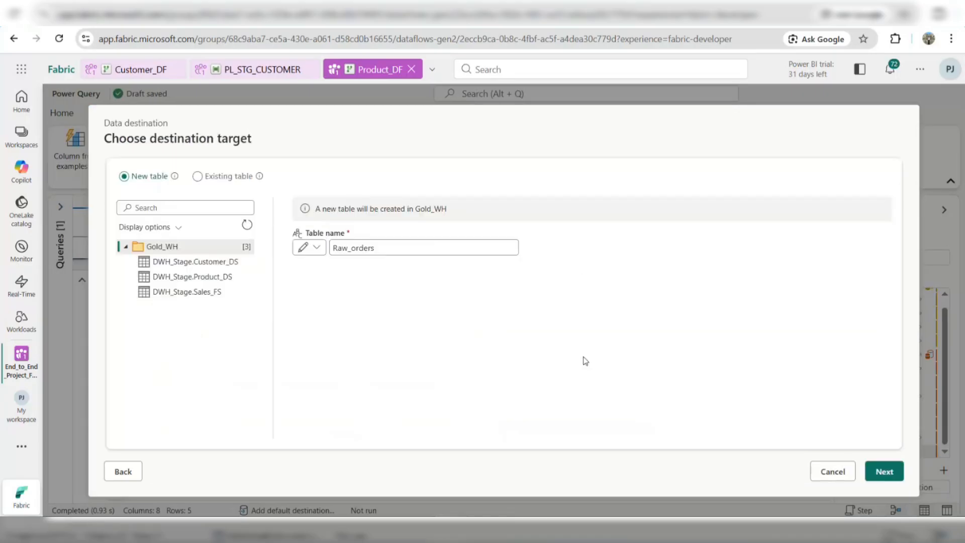
{"action": "left_click", "coordinate": [198, 177]}
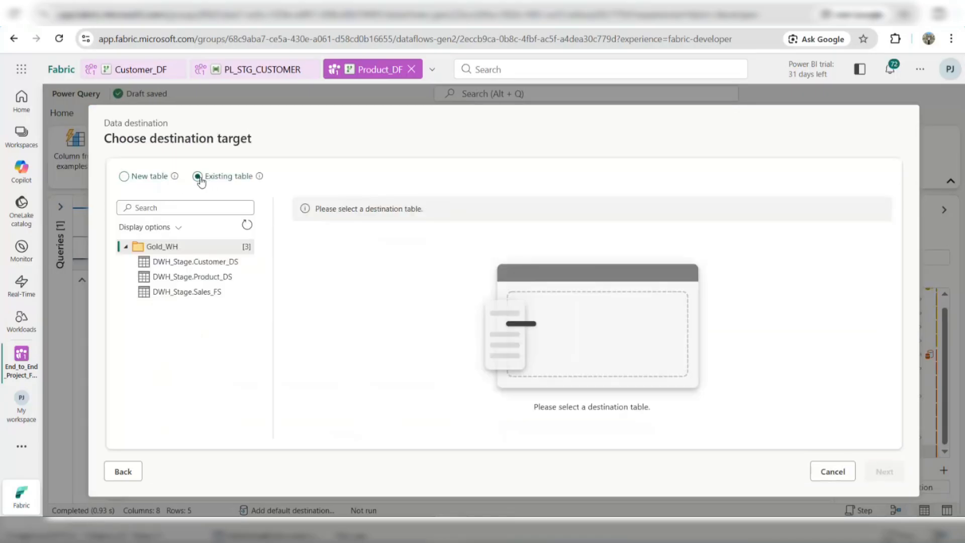
{"action": "left_click", "coordinate": [187, 278]}
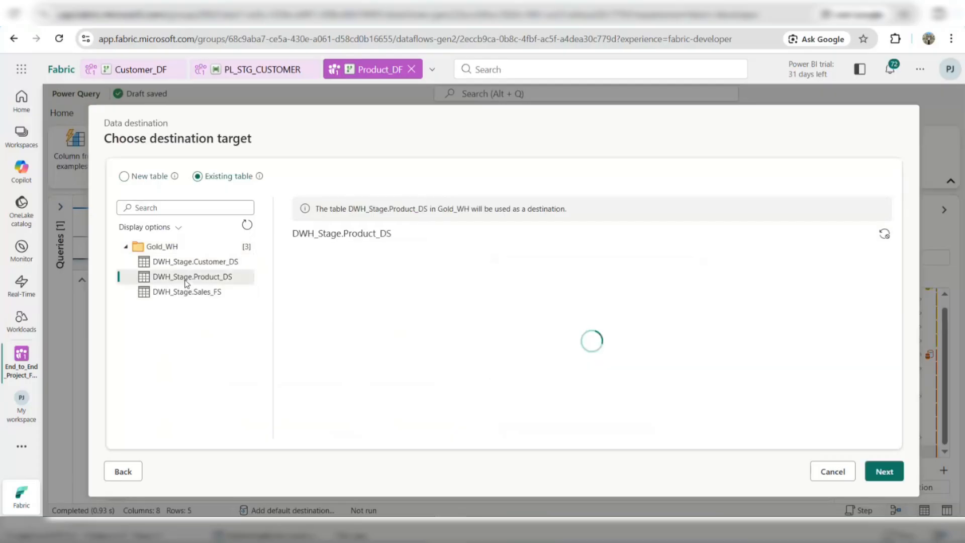
{"action": "left_click", "coordinate": [890, 473]}
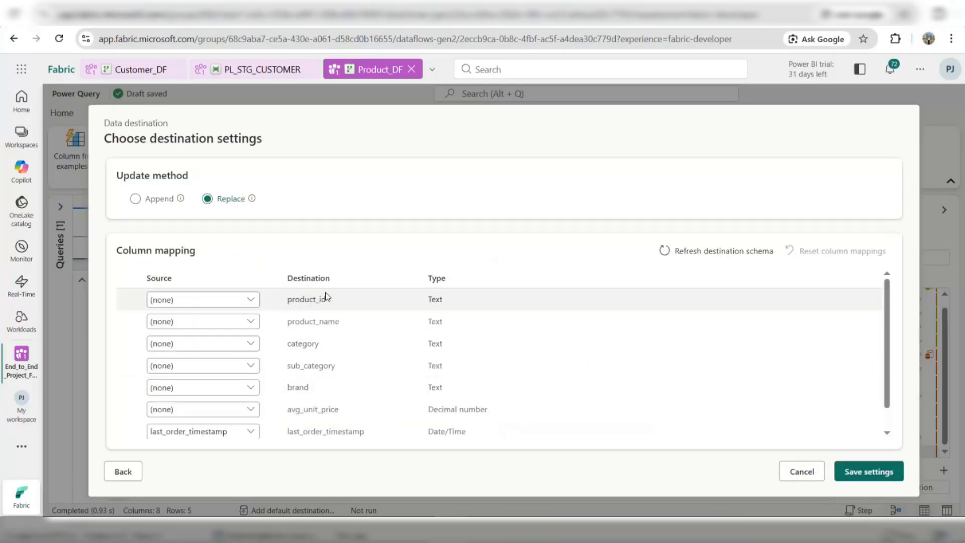
Map the source columns ProductID, ProductName and Category to the destination columns product_id, product_name and category.
{"action": "left_click", "coordinate": [246, 300]}
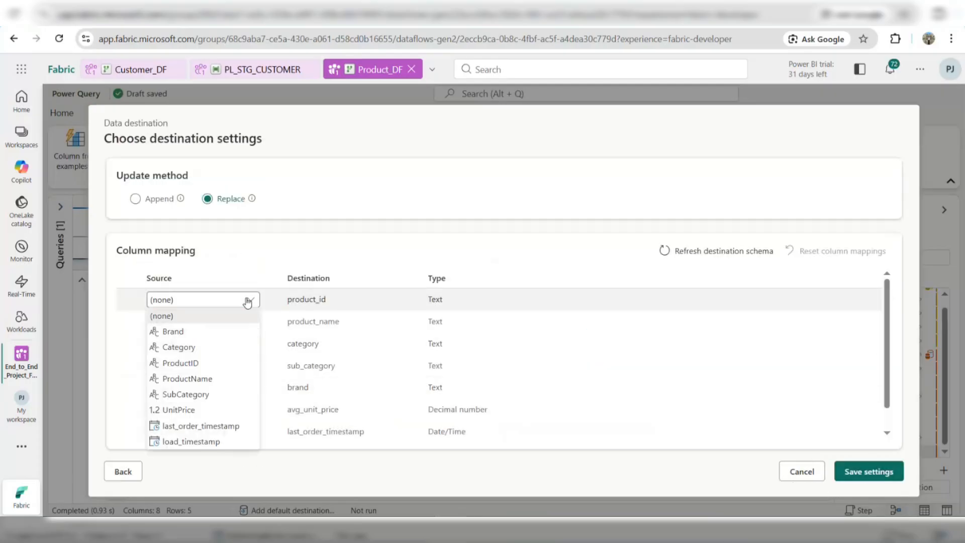
{"action": "left_click", "coordinate": [191, 363]}
{"action": "left_click", "coordinate": [232, 324]}
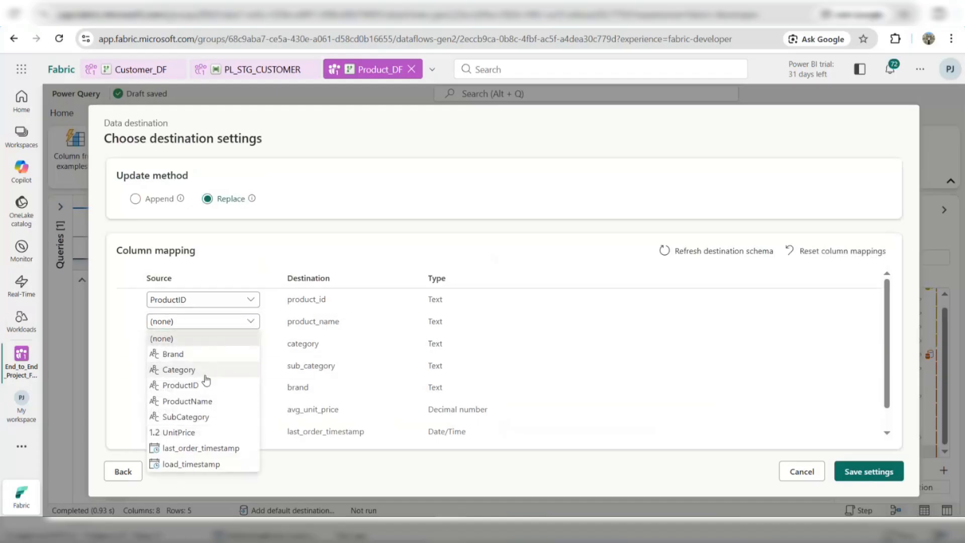
{"action": "left_click", "coordinate": [198, 401]}
{"action": "left_click", "coordinate": [225, 345]}
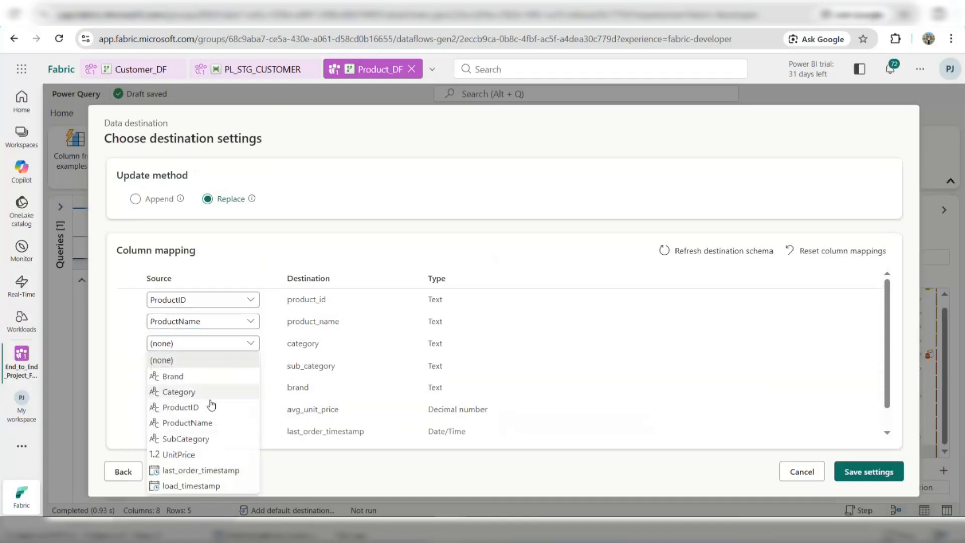
{"action": "left_click", "coordinate": [211, 393]}
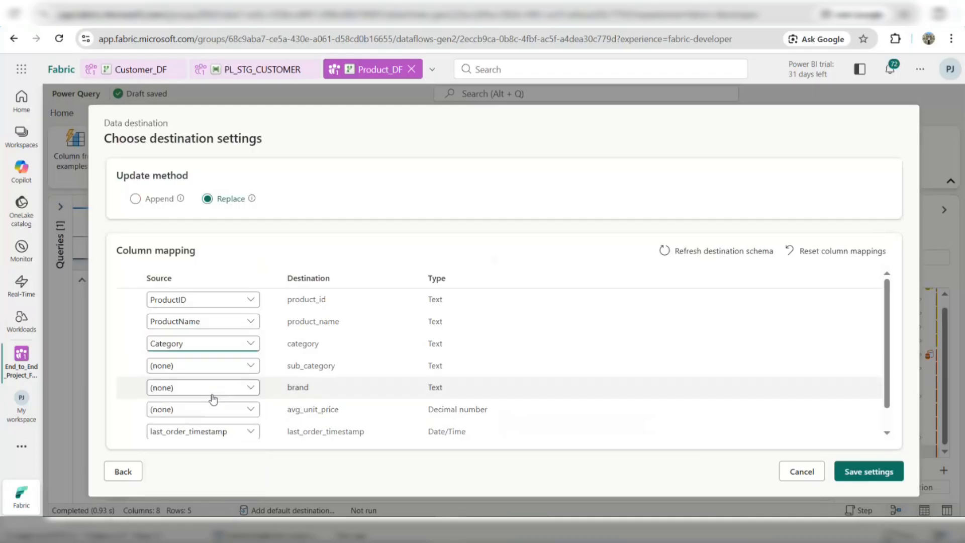
Map SubCategory to sub_category, UnitPrice to avg_unit_price and Brand to brand, and save the destination settings.
{"action": "left_click", "coordinate": [223, 366]}
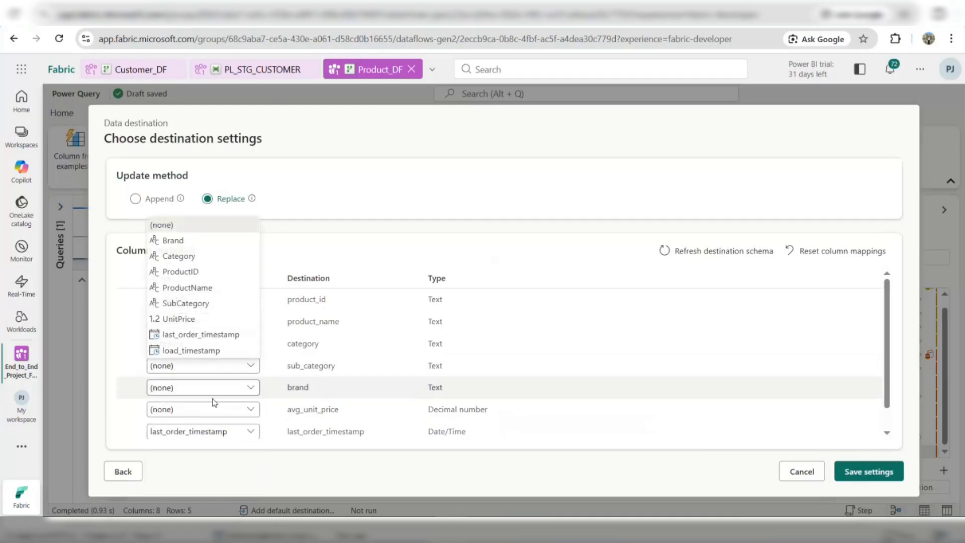
{"action": "left_click", "coordinate": [222, 303]}
{"action": "left_click", "coordinate": [212, 408]}
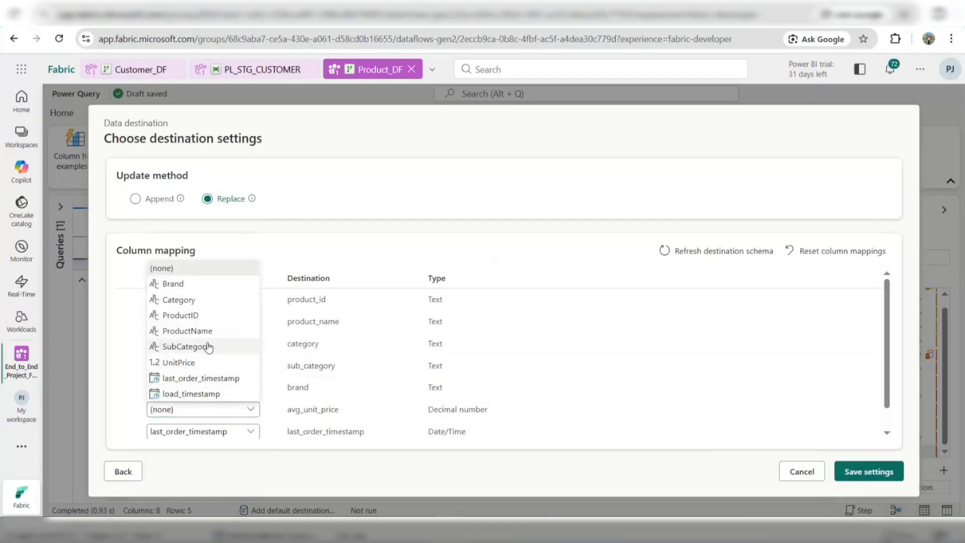
{"action": "left_click", "coordinate": [200, 365]}
{"action": "left_click", "coordinate": [204, 388]}
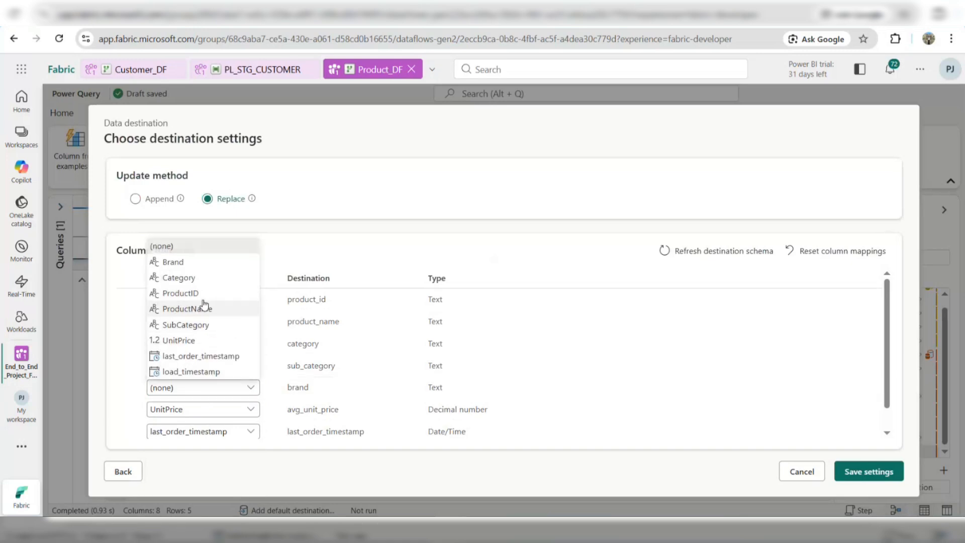
{"action": "left_click", "coordinate": [173, 263]}
{"action": "scroll", "coordinate": [402, 422], "scroll_direction": "down", "scroll_amount": 1}
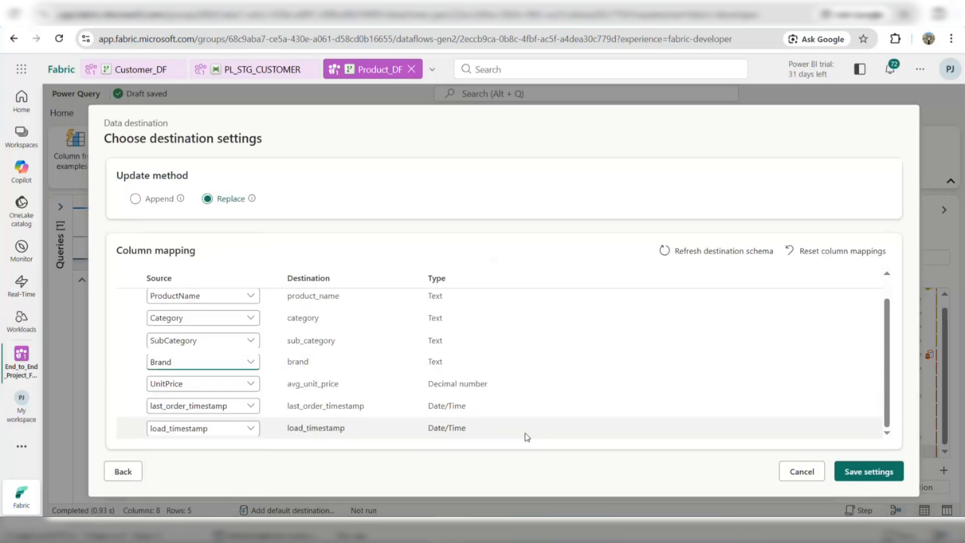
{"action": "left_click", "coordinate": [857, 474]}
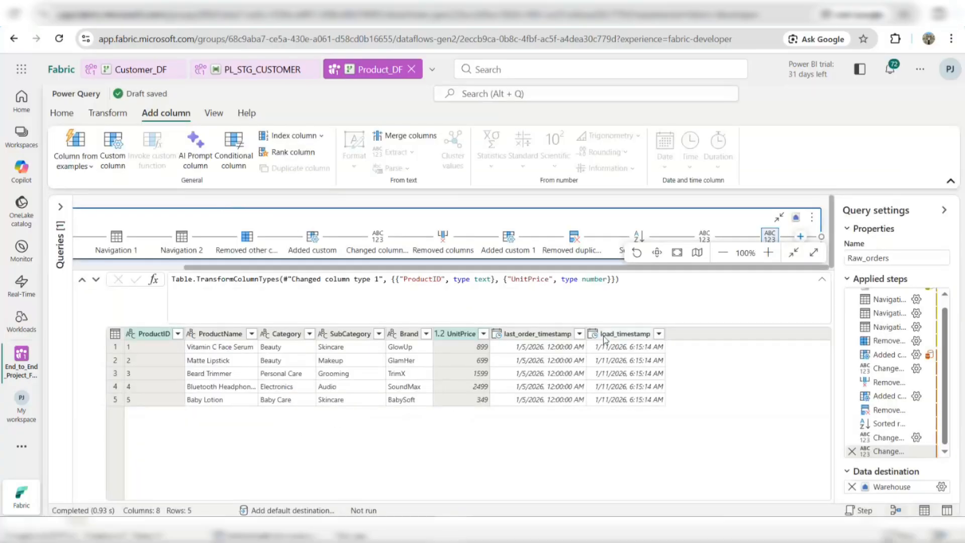
Save the Product_DF dataflow without running it.
{"action": "left_click", "coordinate": [61, 113]}
{"action": "left_click", "coordinate": [67, 171]}
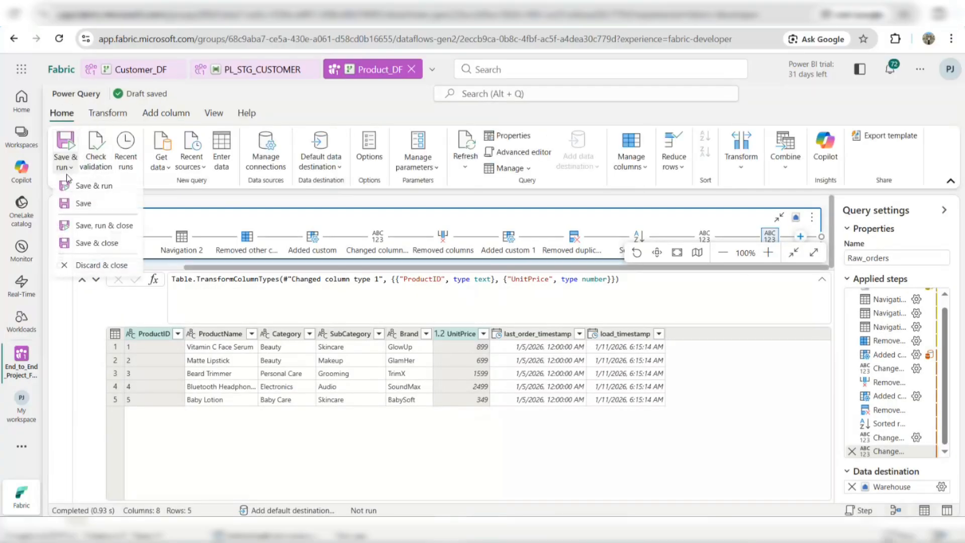
{"action": "left_click", "coordinate": [72, 204]}
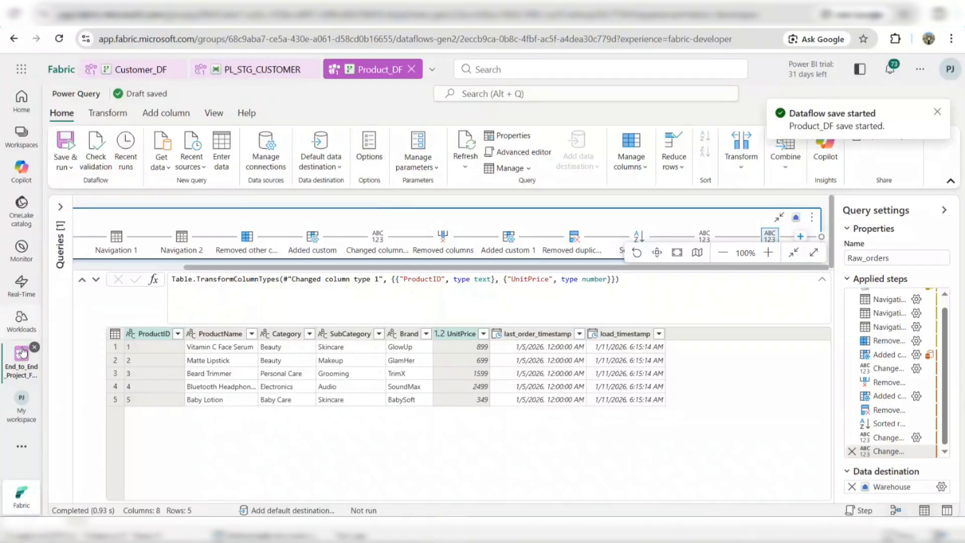
Open the Pipelines folder inside Silver > Stage_Pipelines in the End_to_End_Project_Fabric workspace.
{"action": "left_click", "coordinate": [21, 357]}
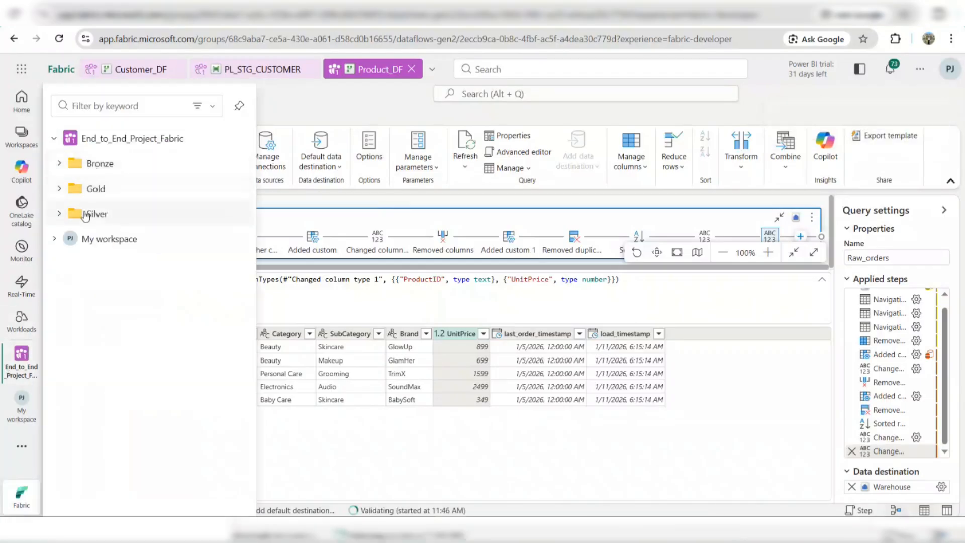
{"action": "left_click", "coordinate": [83, 214]}
{"action": "left_click", "coordinate": [128, 336]}
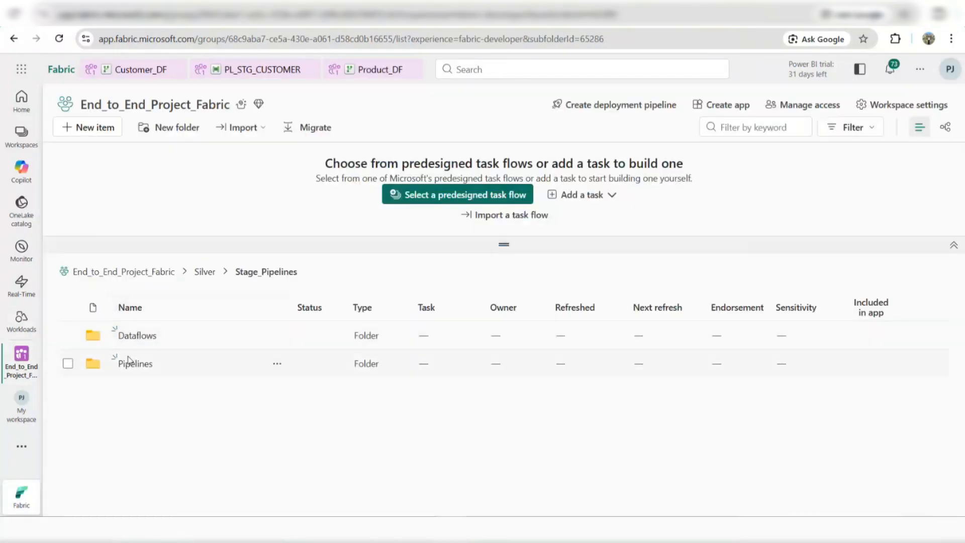
{"action": "left_click", "coordinate": [131, 363]}
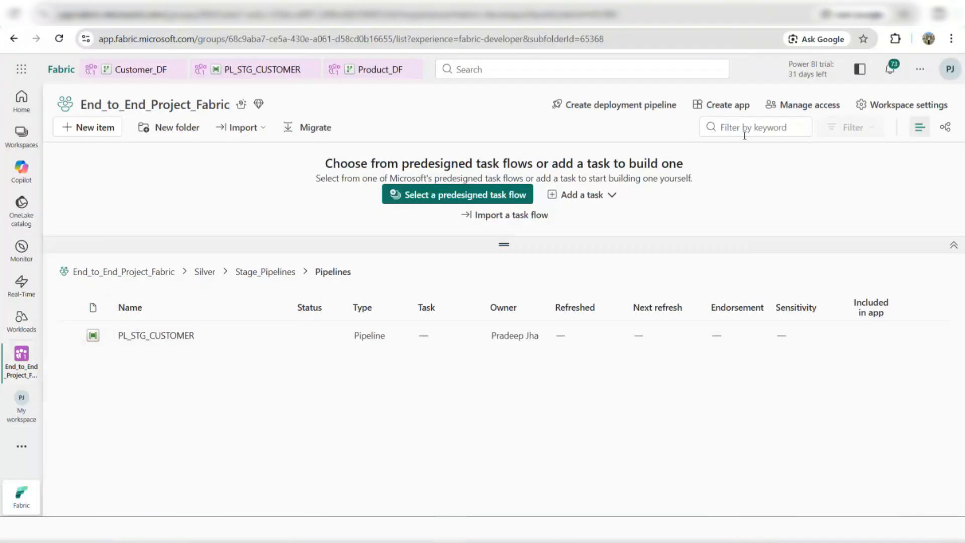
Create a new pipeline named PL_STG_PRODUCT in the Pipelines folder.
{"action": "left_click", "coordinate": [117, 129]}
{"action": "left_click", "coordinate": [858, 362]}
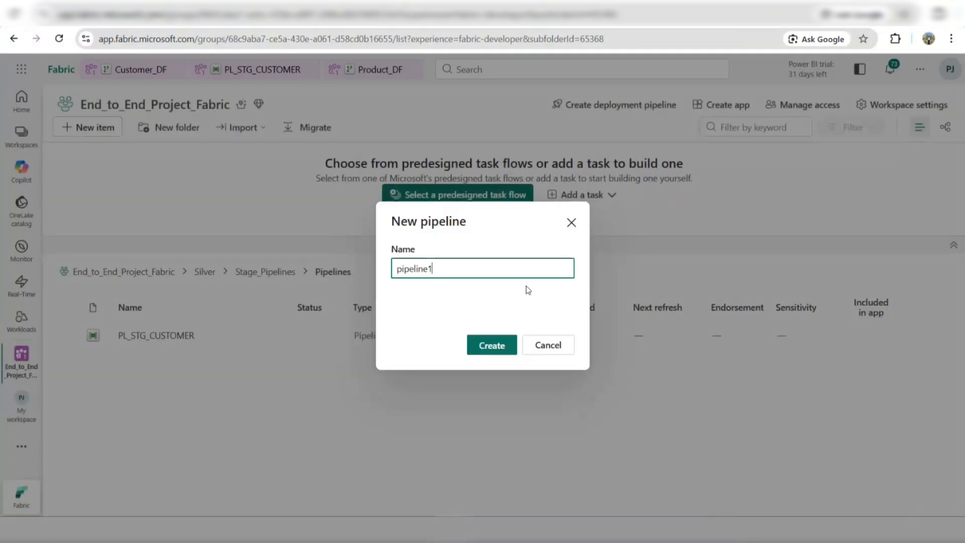
{"action": "left_click_drag", "start_coordinate": [522, 271], "coordinate": [304, 283]}
{"action": "type", "text": "PL_STG_PRODIUCT"}
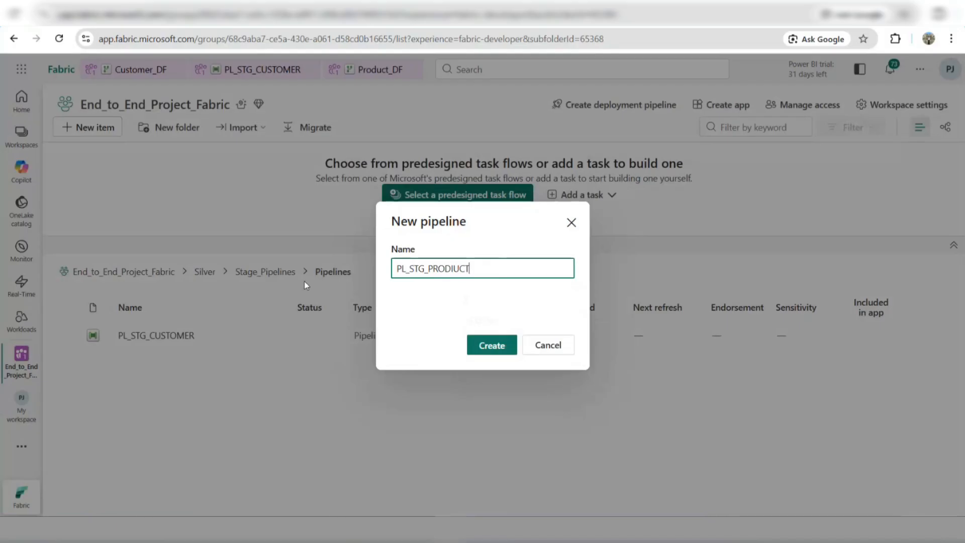
{"action": "key", "text": "BackSpace"}
{"action": "key", "text": "BackSpace"}
{"action": "key", "text": "BackSpace"}
{"action": "key", "text": "BackSpace"}
{"action": "type", "text": "UC"}
{"action": "left_click", "coordinate": [473, 345]}
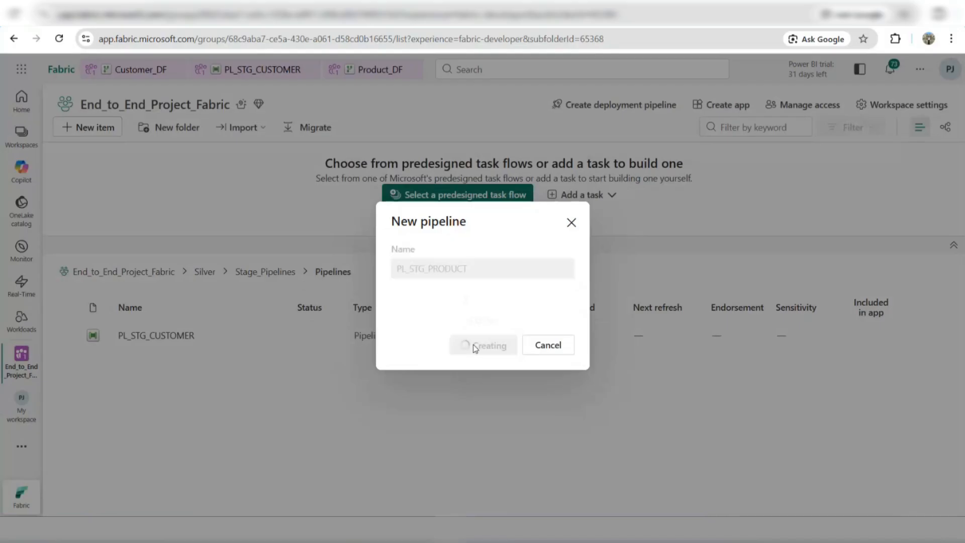
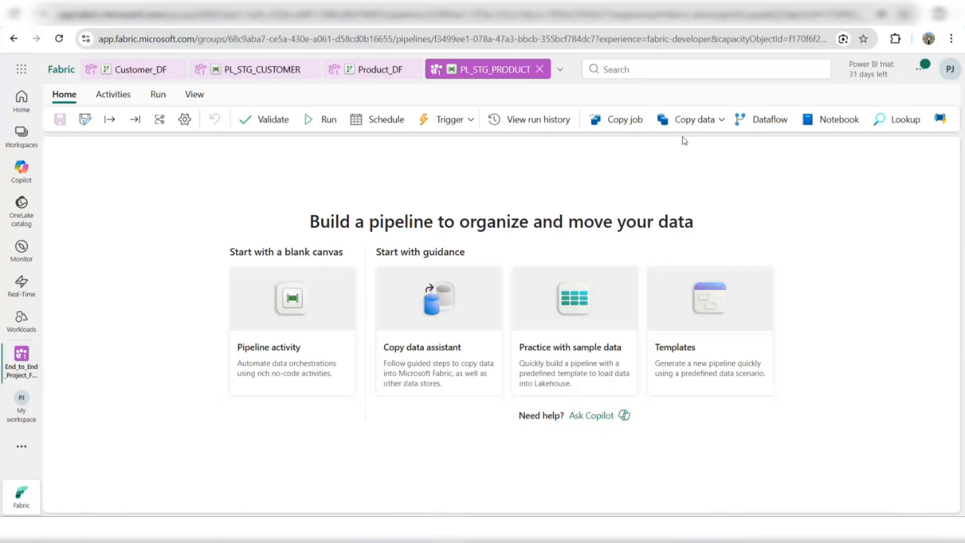
Add a Dataflow activity to the blank pipeline and name it DF_PRODUCT.
{"action": "left_click", "coordinate": [741, 120]}
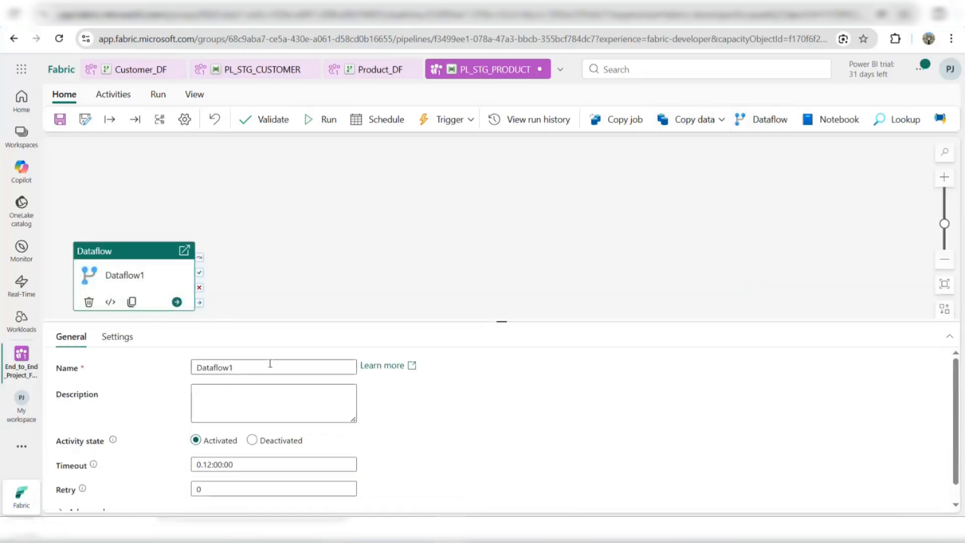
{"action": "double_click", "coordinate": [270, 363]}
{"action": "type", "text": "DF_"}
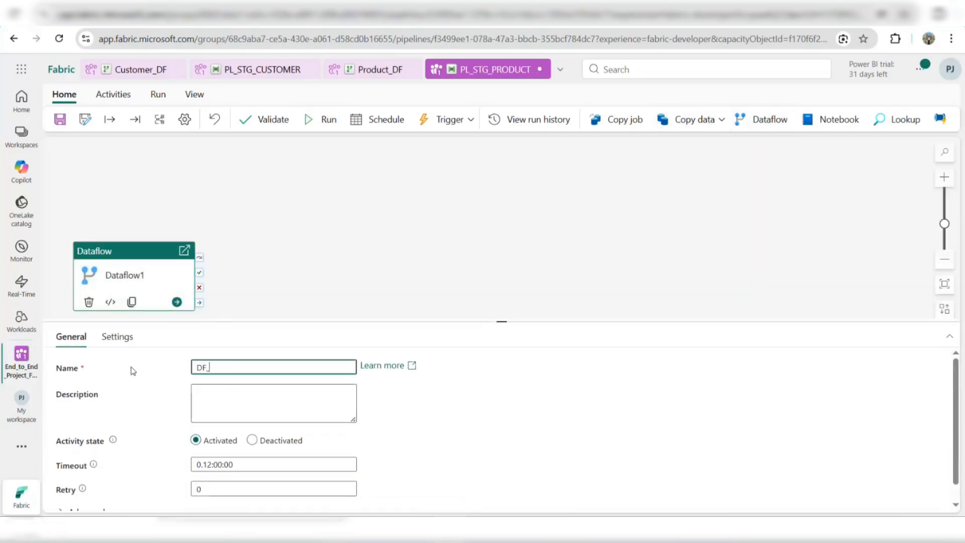
{"action": "type", "text": "PRODUCT"}
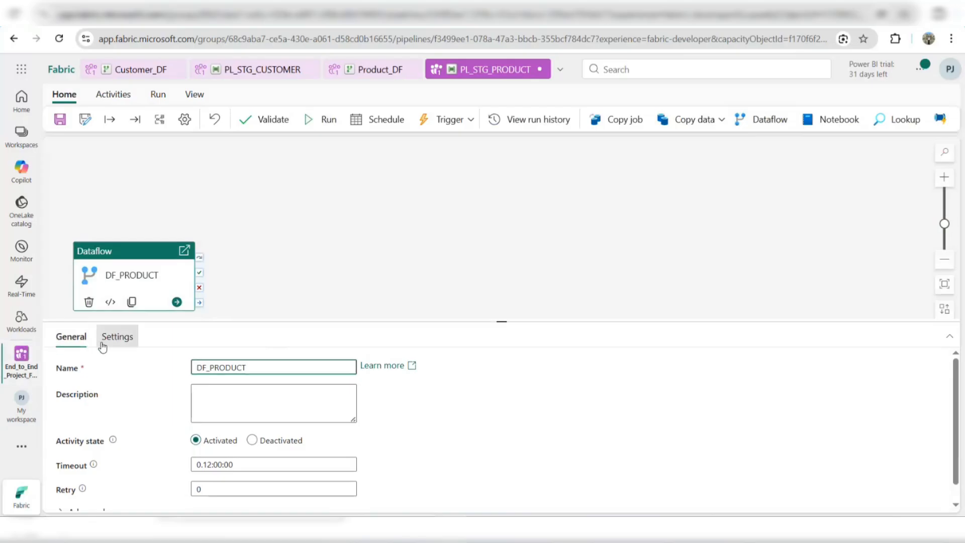
Set the DF_PRODUCT activity to run the Product_DF dataflow, and save the pipeline.
{"action": "left_click", "coordinate": [117, 337]}
{"action": "left_click", "coordinate": [375, 392]}
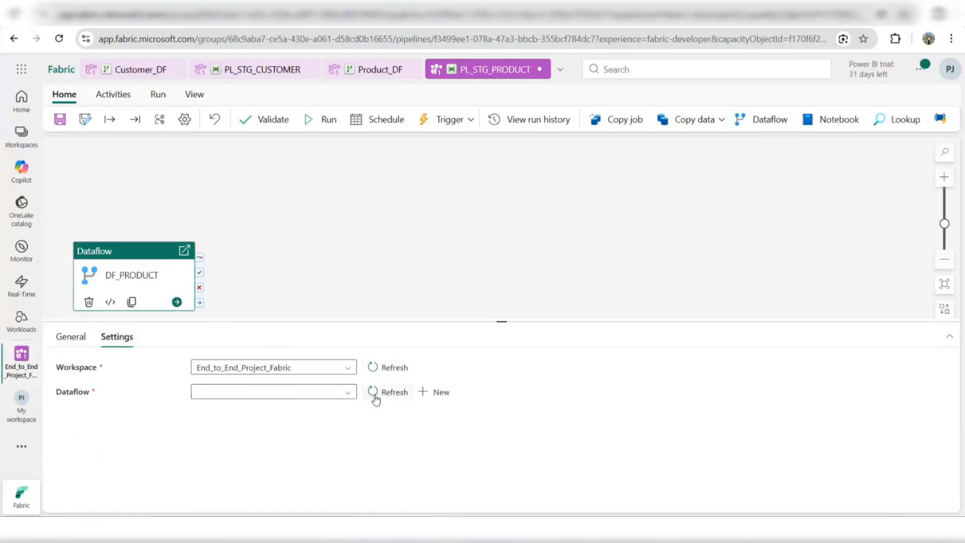
{"action": "left_click", "coordinate": [348, 393]}
{"action": "left_click", "coordinate": [272, 453]}
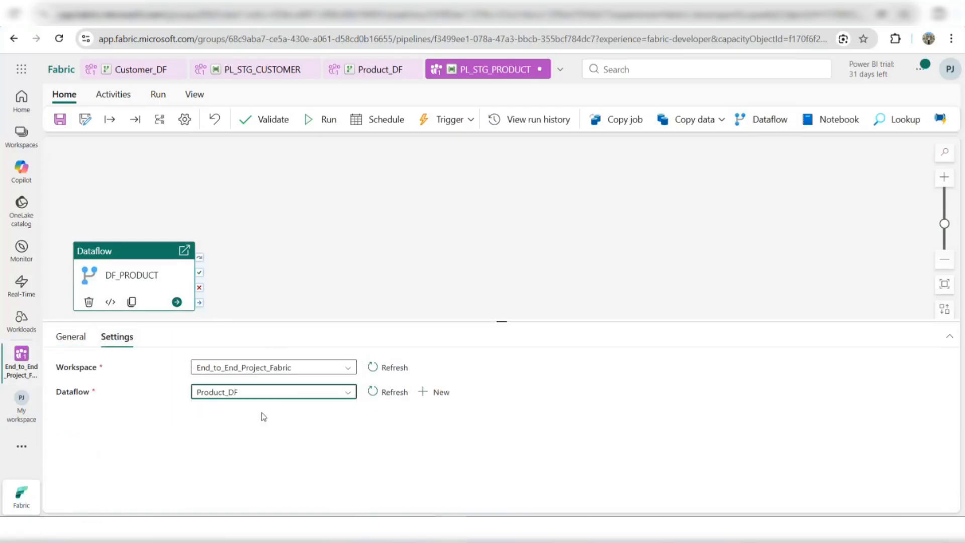
{"action": "left_click", "coordinate": [60, 120]}
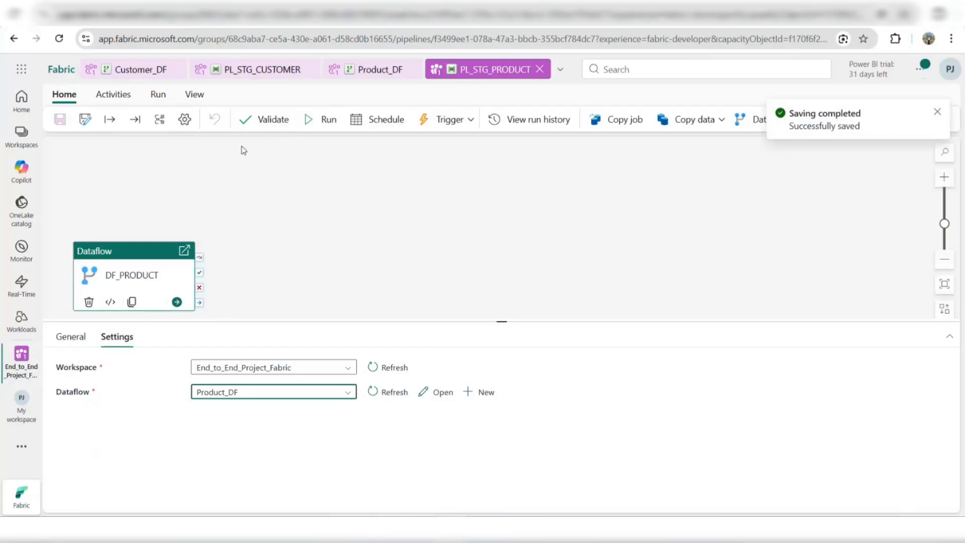
Open the Dataflows folder inside Silver > Stage_Pipelines in the End_to_End_Project_Fabric workspace.
{"action": "left_click", "coordinate": [16, 370]}
{"action": "left_click", "coordinate": [105, 211]}
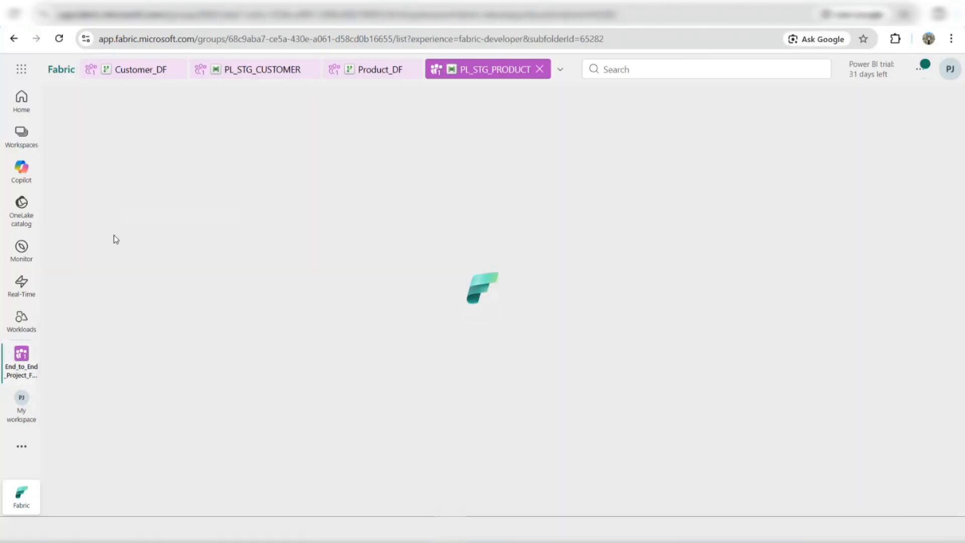
{"action": "left_click", "coordinate": [135, 337]}
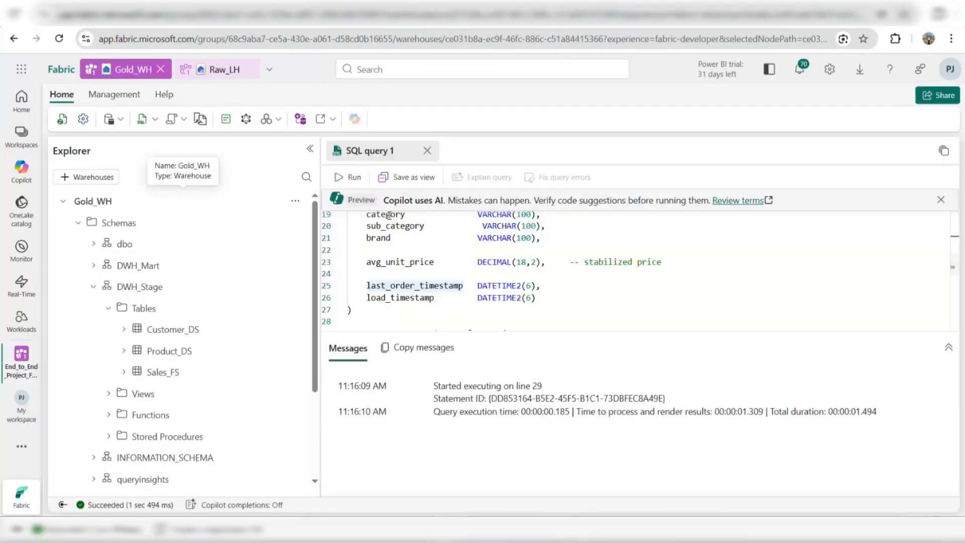
{"action": "scroll", "coordinate": [390, 215], "scroll_direction": "up", "scroll_amount": 1}
{"action": "scroll", "coordinate": [390, 215], "scroll_direction": "down", "scroll_amount": 3}
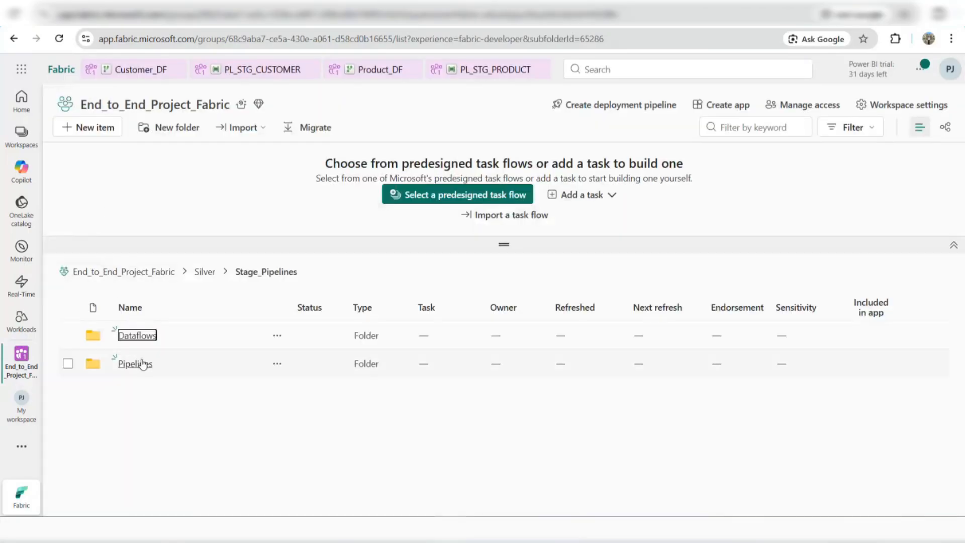
{"action": "left_click", "coordinate": [135, 335]}
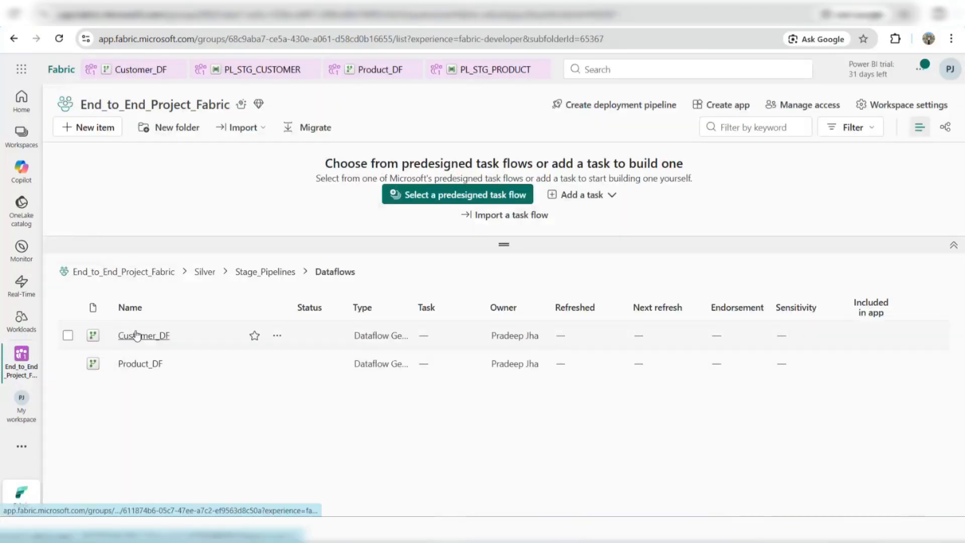
Create a new Dataflow Gen2 named DF_Sales_Fs in the Dataflows folder.
{"action": "left_click", "coordinate": [108, 129]}
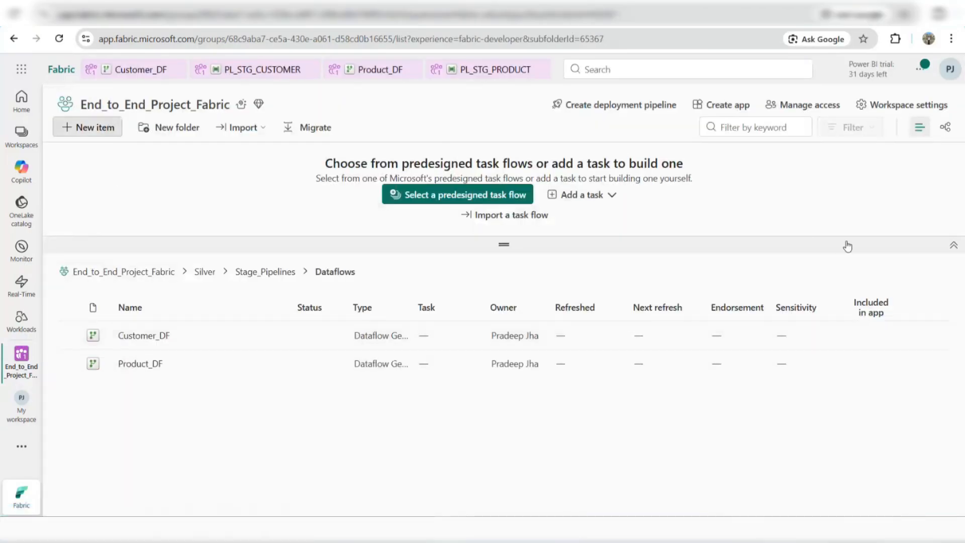
{"action": "left_click", "coordinate": [841, 272]}
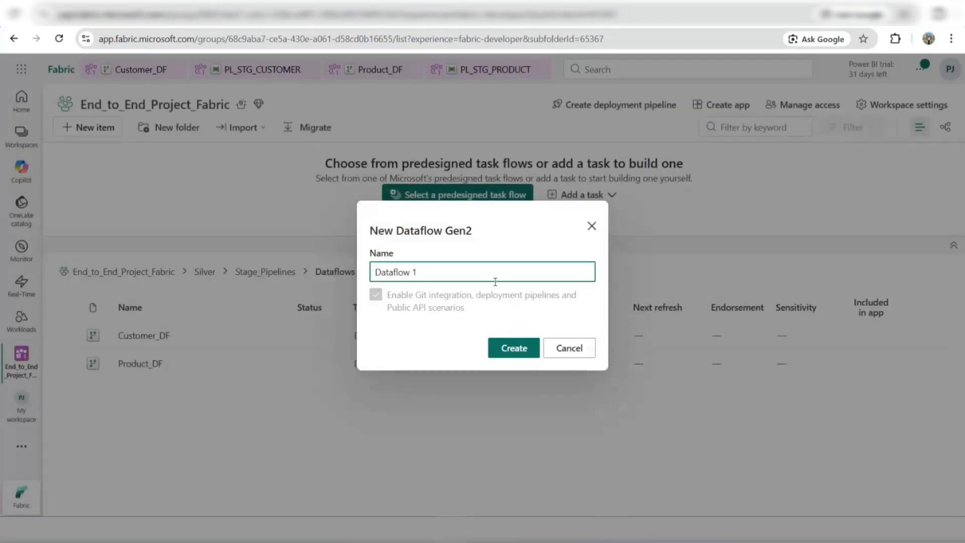
{"action": "key", "text": "ctrl+a"}
{"action": "type", "text": "DF_"}
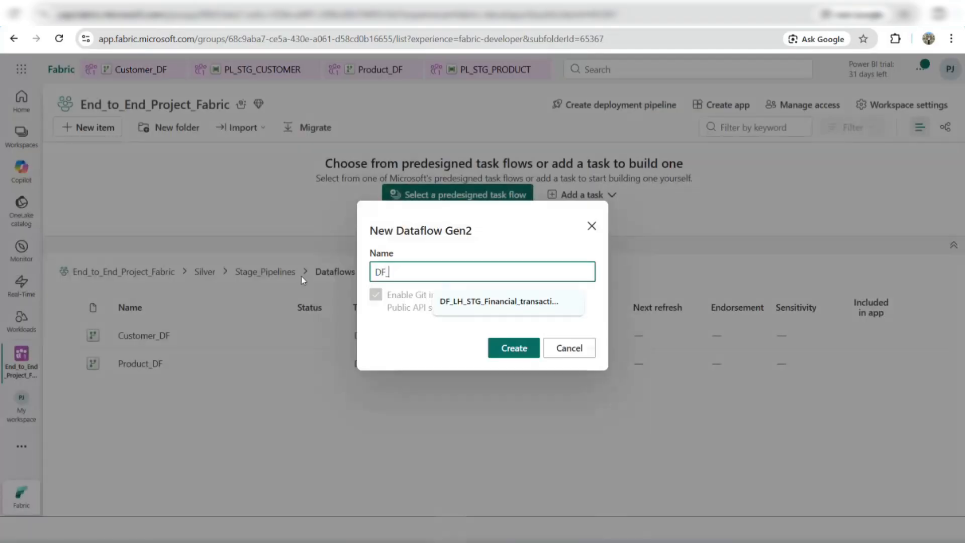
{"action": "type", "text": "Stage"}
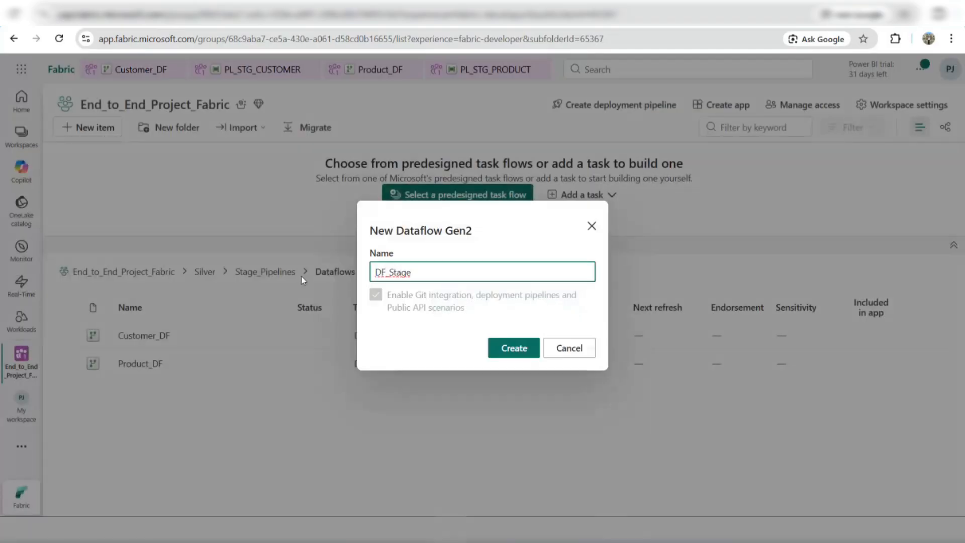
{"action": "key", "text": "BackSpace"}
{"action": "key", "text": "BackSpace"}
{"action": "key", "text": "BackSpace"}
{"action": "key", "text": "BackSpace"}
{"action": "type", "text": "al"}
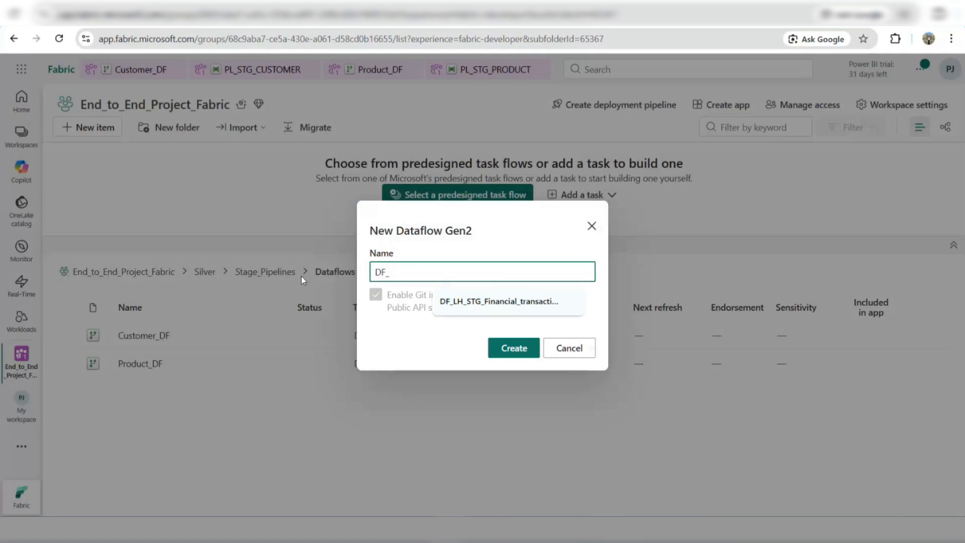
{"action": "type", "text": "es_Fs"}
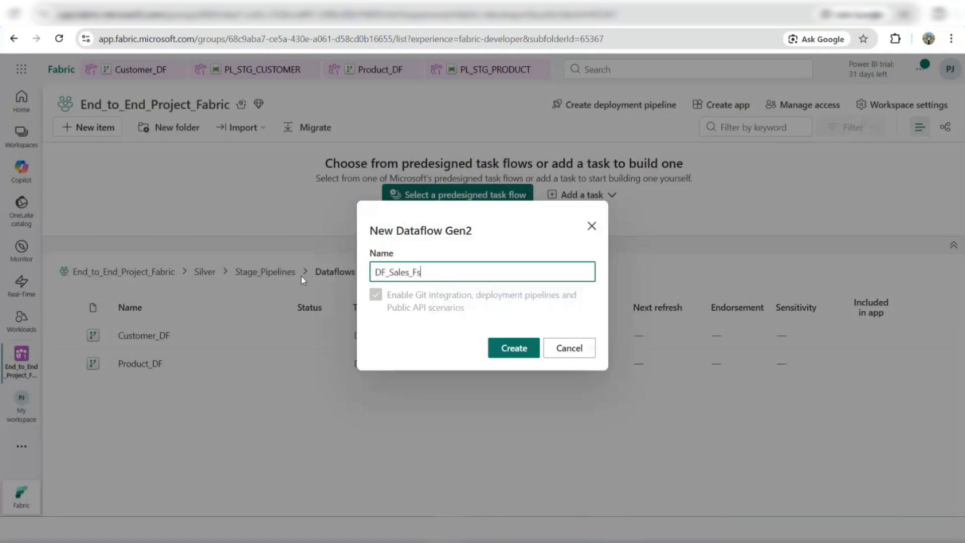
{"action": "left_click", "coordinate": [511, 346]}
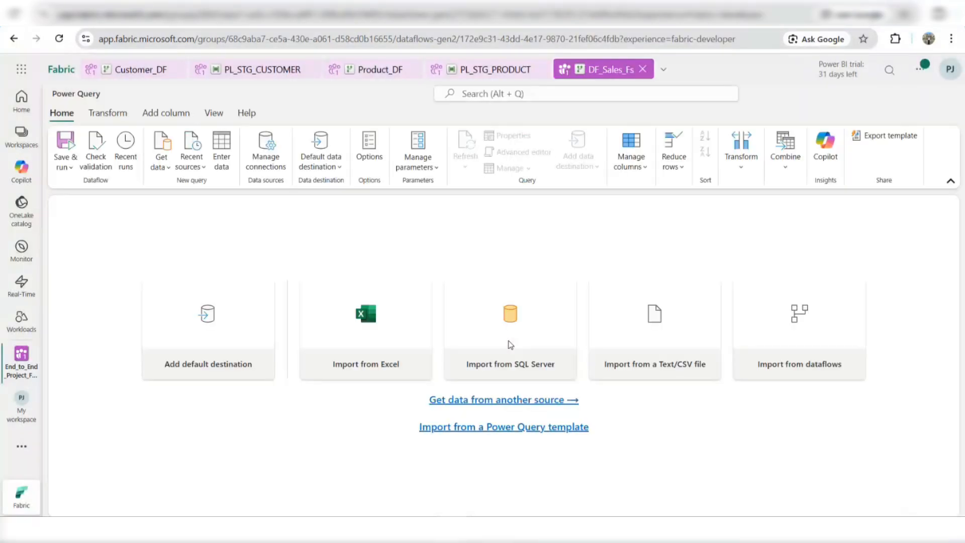
Import the Raw_orders table from the Raw_LH lakehouse in End_to_End_Project_Fabric into the dataflow.
{"action": "left_click", "coordinate": [160, 159]}
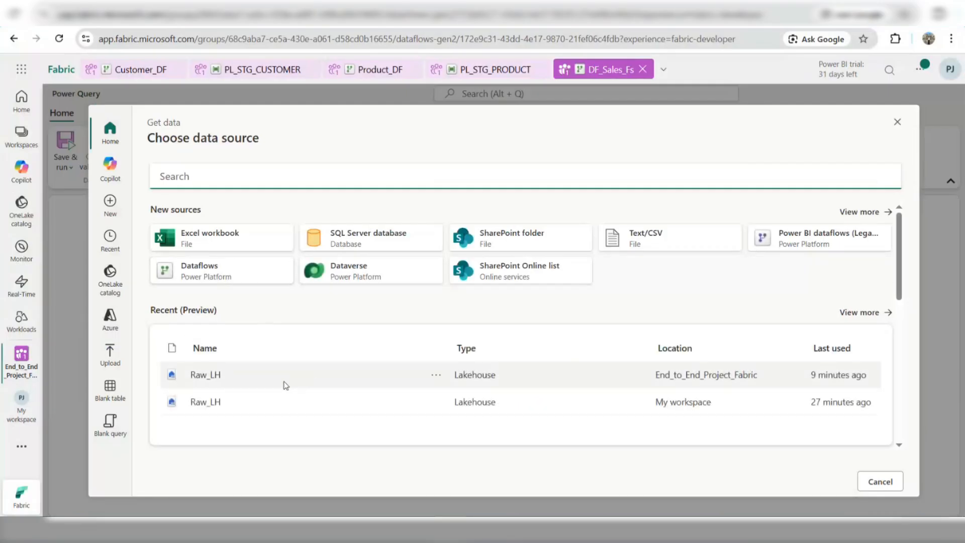
{"action": "left_click", "coordinate": [233, 375]}
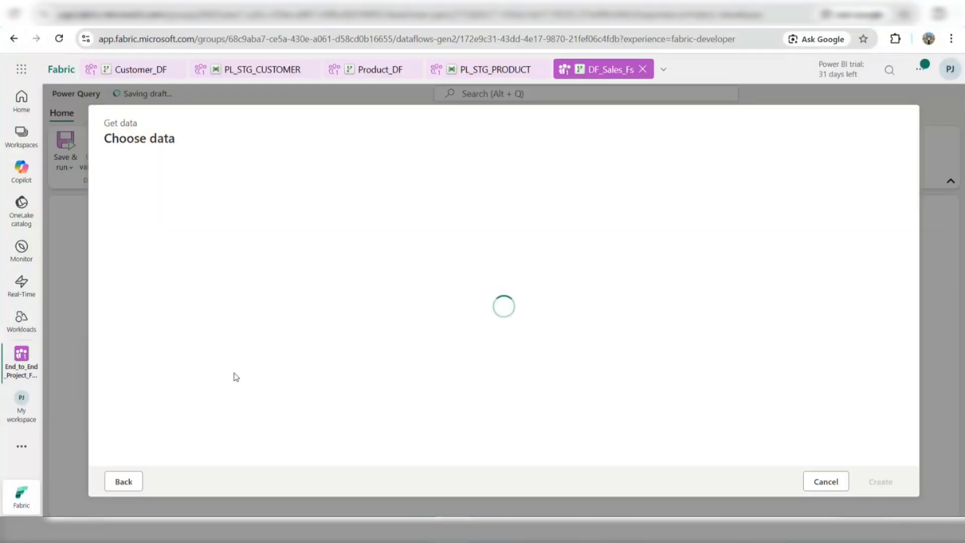
{"action": "left_click", "coordinate": [125, 390]}
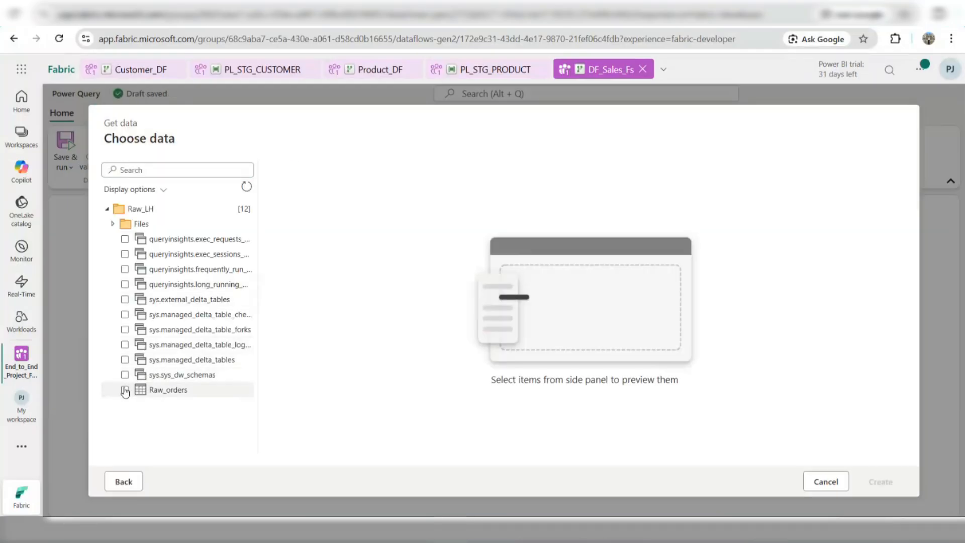
{"action": "left_click", "coordinate": [893, 484]}
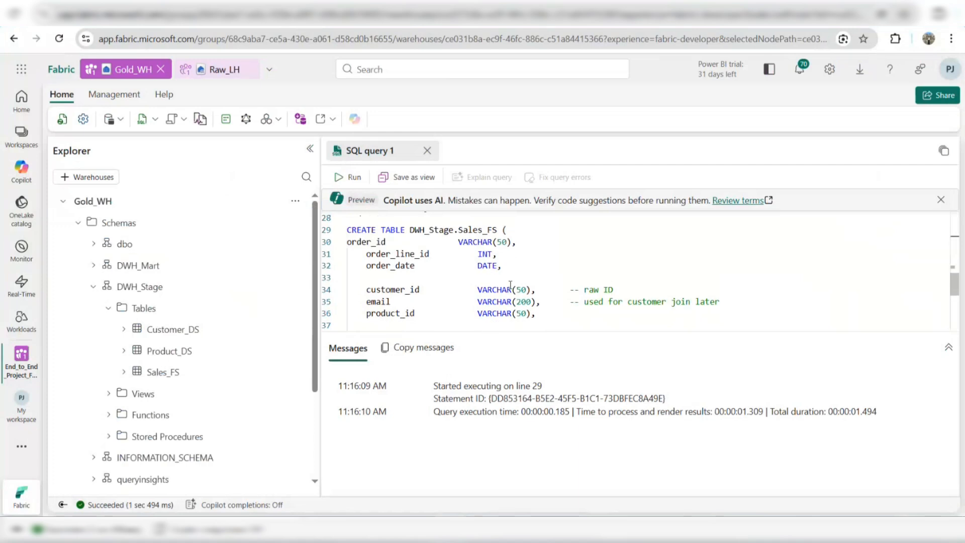
Review the column definitions of the DWH_Stage.Sales_FS table in Gold_WH's SQL query.
{"action": "scroll", "coordinate": [510, 285], "scroll_direction": "down", "scroll_amount": 3}
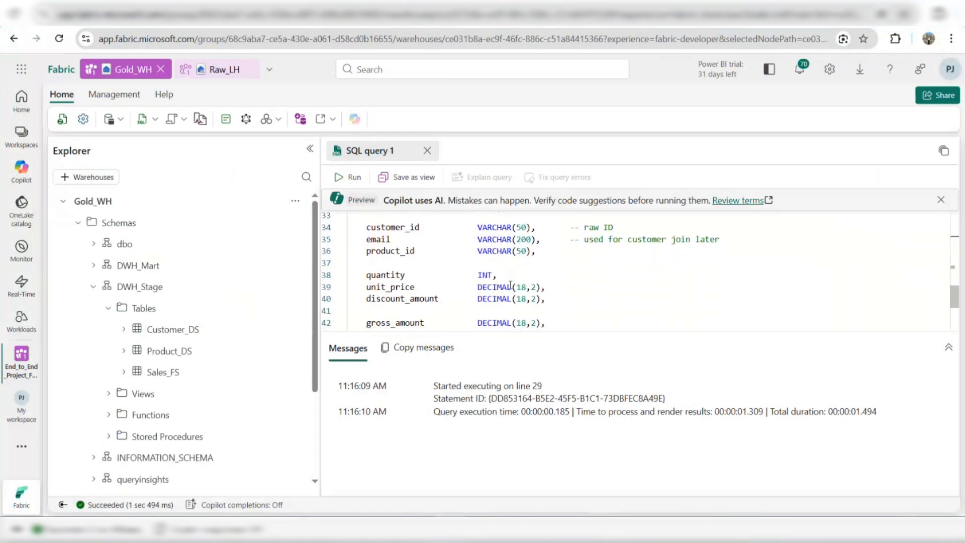
{"action": "scroll", "coordinate": [510, 285], "scroll_direction": "down", "scroll_amount": 2}
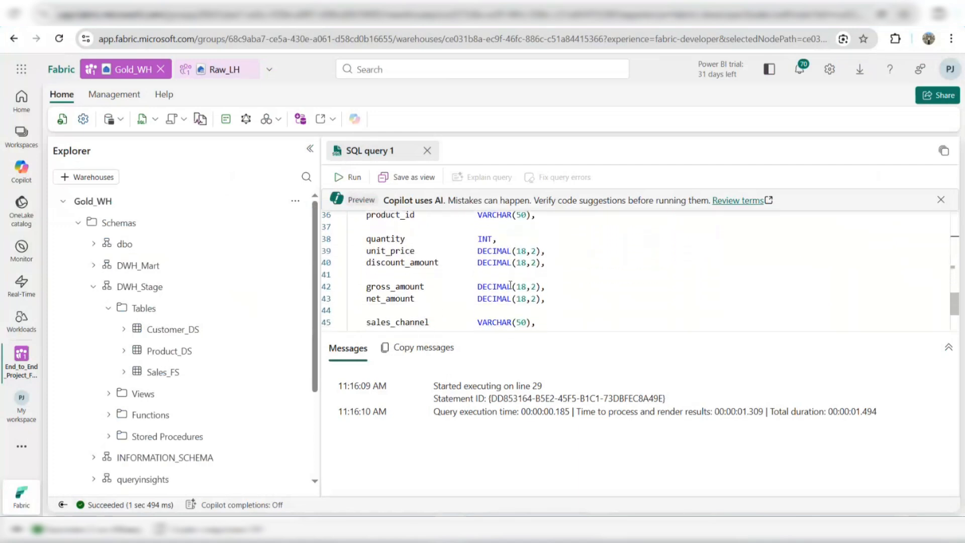
{"action": "scroll", "coordinate": [510, 285], "scroll_direction": "down", "scroll_amount": 2}
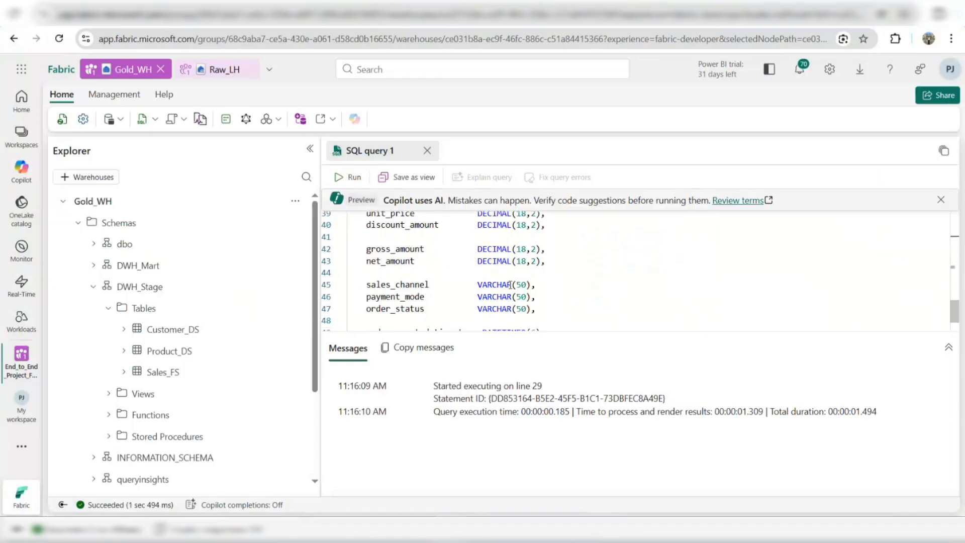
{"action": "scroll", "coordinate": [510, 285], "scroll_direction": "down", "scroll_amount": 3}
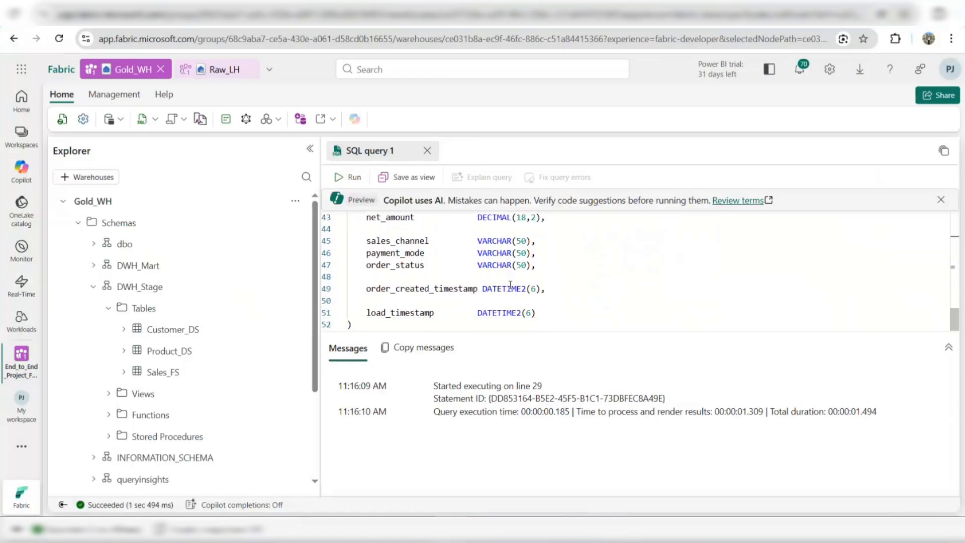
{"action": "scroll", "coordinate": [511, 285], "scroll_direction": "up", "scroll_amount": 2}
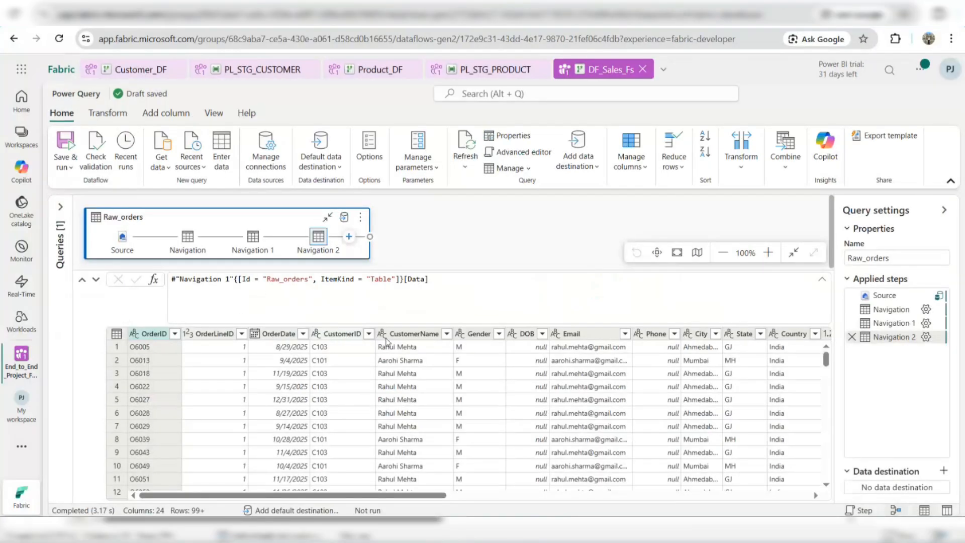
{"action": "left_click", "coordinate": [407, 333]}
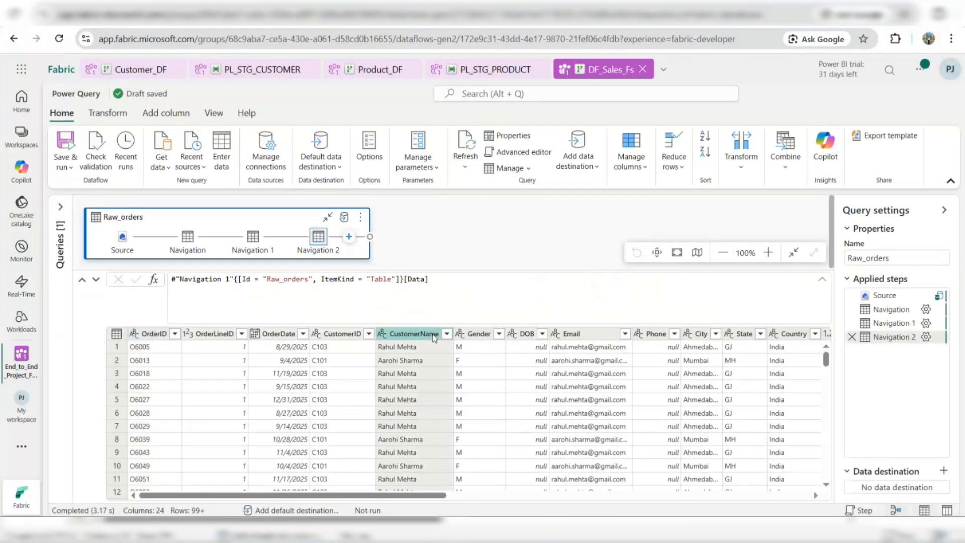
{"action": "left_click", "coordinate": [479, 335]}
{"action": "left_click", "coordinate": [526, 335]}
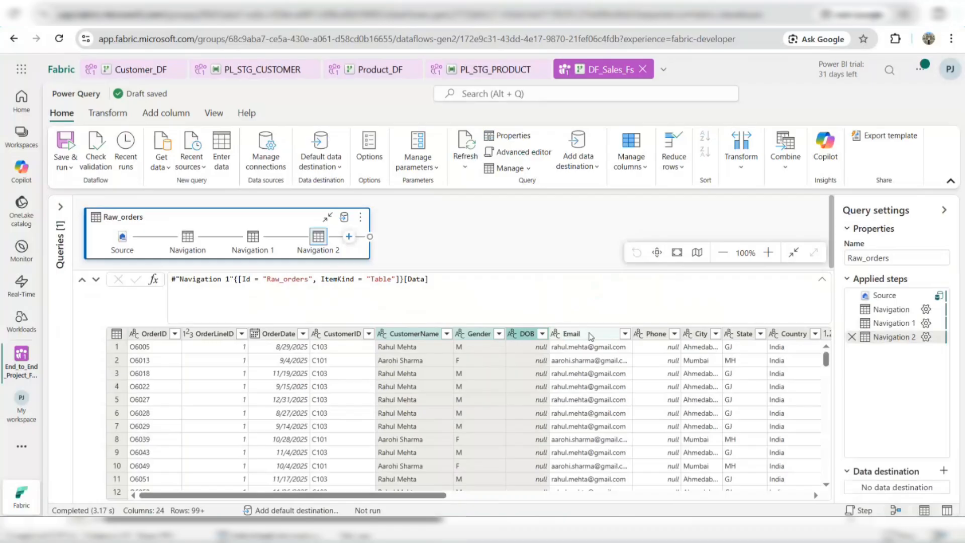
{"action": "left_click", "coordinate": [591, 335]}
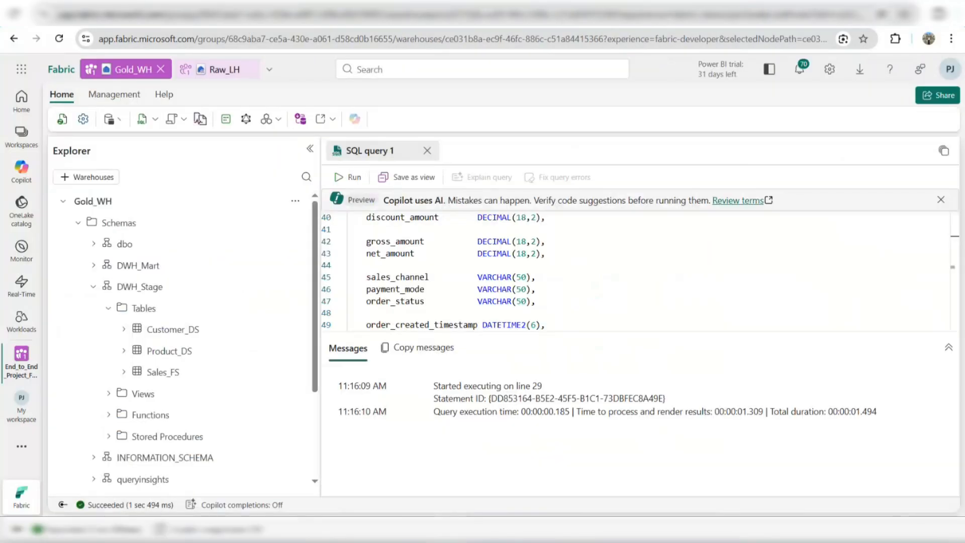
{"action": "scroll", "coordinate": [400, 224], "scroll_direction": "up", "scroll_amount": 4}
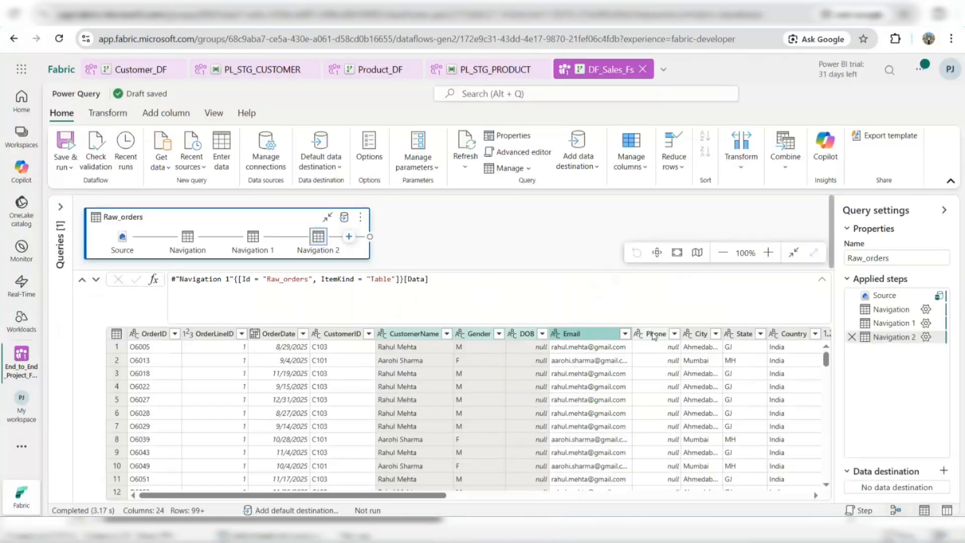
{"action": "left_click", "coordinate": [654, 336]}
Select the CustomerName, Gender, DOB, Phone, City, State and Country columns of Raw_orders together.
{"action": "left_click", "coordinate": [687, 333]}
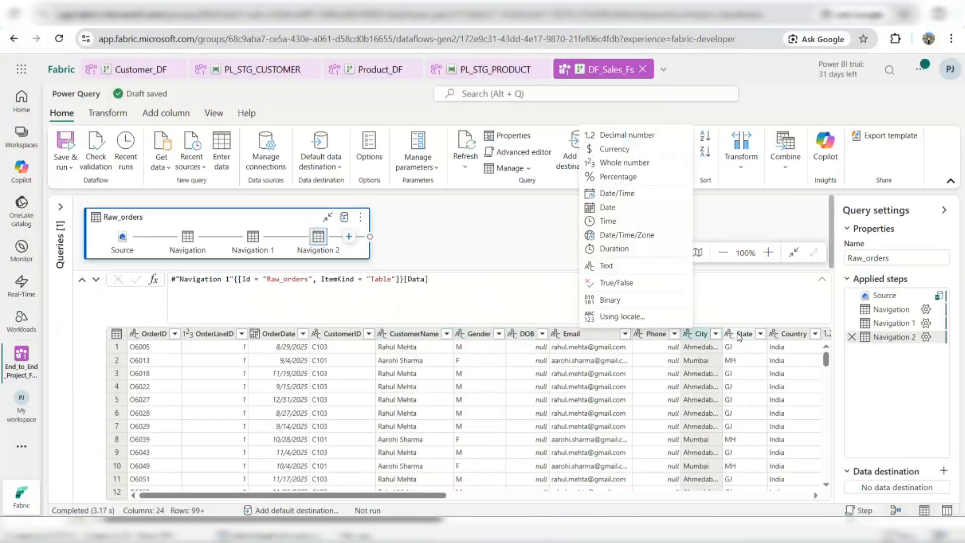
{"action": "left_click", "coordinate": [413, 336]}
{"action": "left_click", "coordinate": [474, 337]}
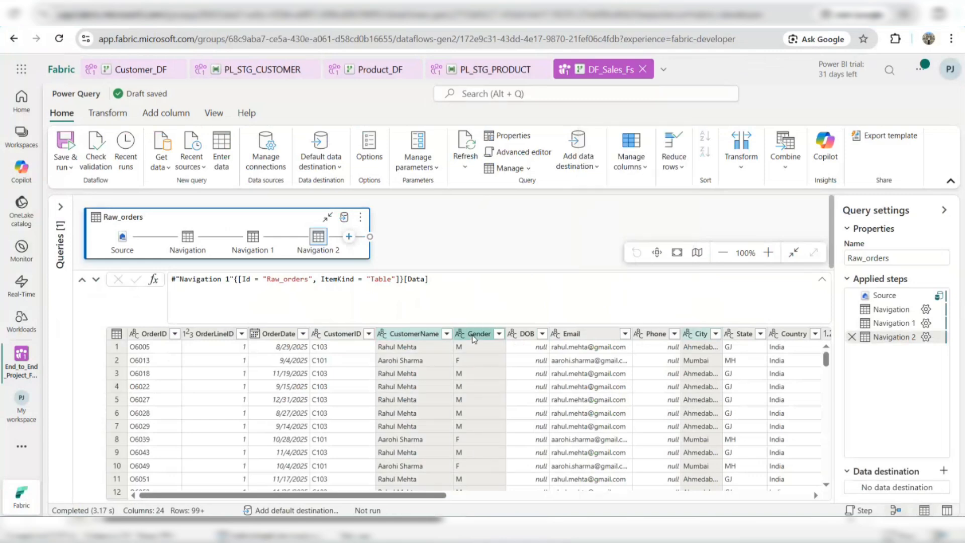
{"action": "left_click", "coordinate": [525, 335]}
{"action": "left_click", "coordinate": [660, 336]}
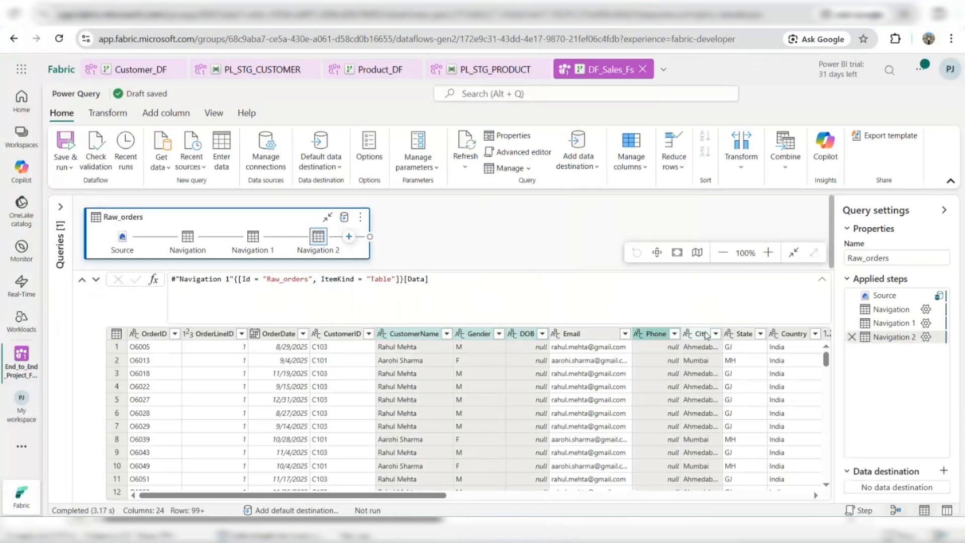
{"action": "left_click", "coordinate": [744, 335]}
{"action": "left_click", "coordinate": [788, 336]}
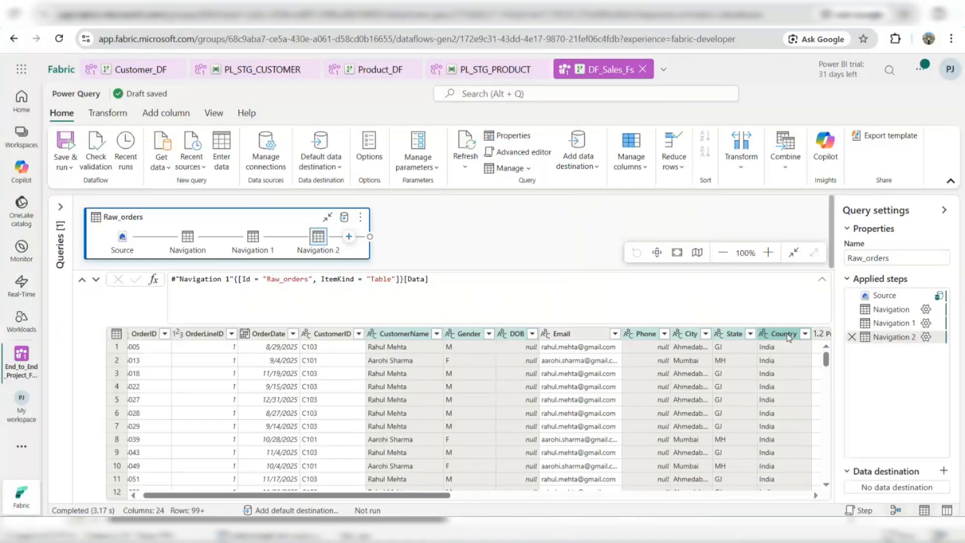
Add the ProductName, Category, SubCategory and Brand columns to the current column selection.
{"action": "left_click_drag", "start_coordinate": [417, 500], "coordinate": [590, 500]}
{"action": "left_click", "coordinate": [523, 334]}
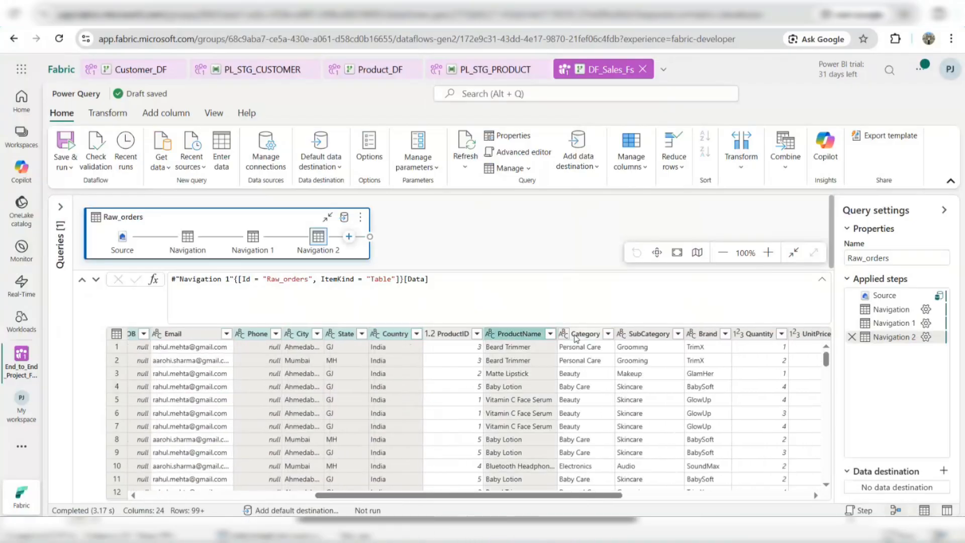
{"action": "left_click", "coordinate": [579, 334]}
{"action": "left_click", "coordinate": [650, 335], "text": "ctrl"}
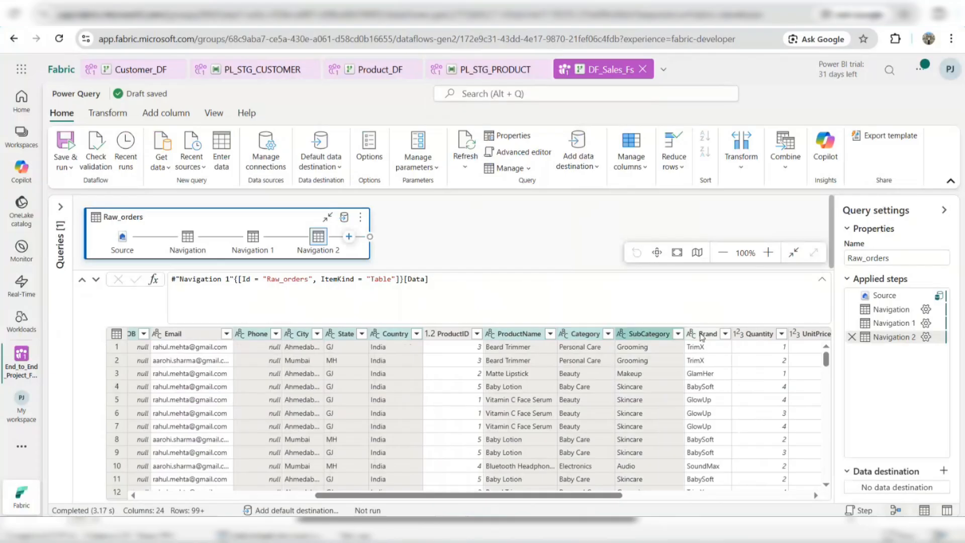
{"action": "left_click", "coordinate": [708, 335], "text": "ctrl"}
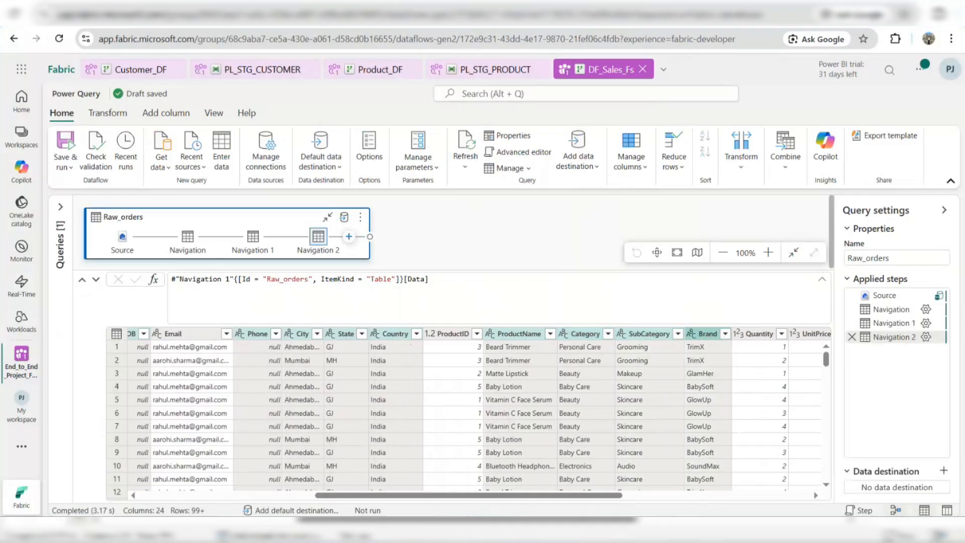
Compare the remaining Raw_orders columns after Brand with the columns defined for DWH_Stage.Sales_FS in Gold_WH.
{"action": "left_click_drag", "start_coordinate": [579, 499], "coordinate": [674, 500]}
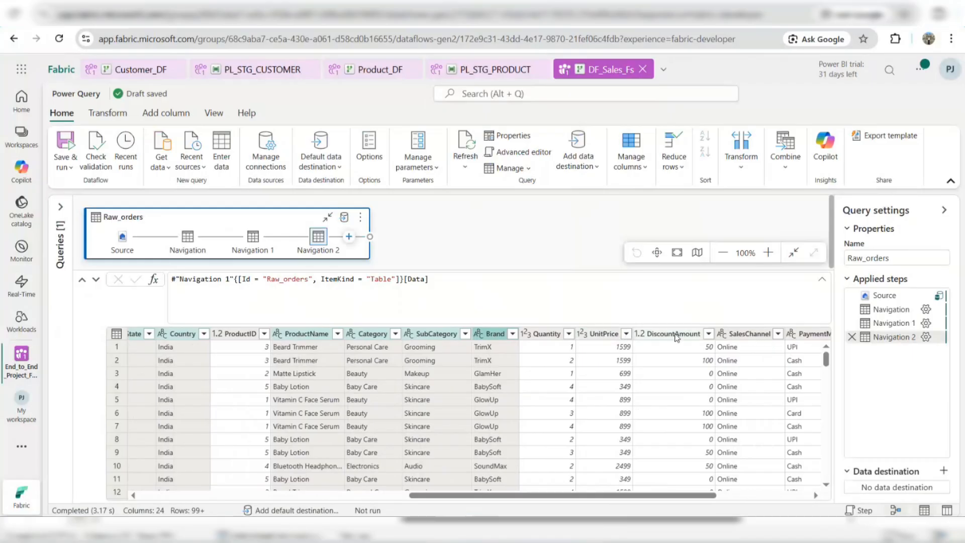
{"action": "left_click_drag", "start_coordinate": [598, 497], "coordinate": [678, 498]}
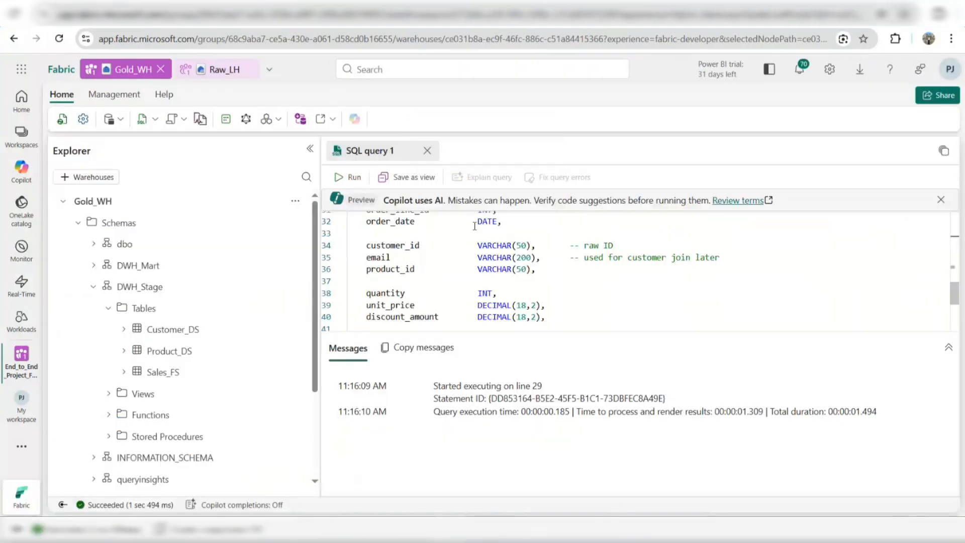
{"action": "scroll", "coordinate": [469, 240], "scroll_direction": "down", "scroll_amount": 2}
{"action": "scroll", "coordinate": [468, 241], "scroll_direction": "down", "scroll_amount": 1}
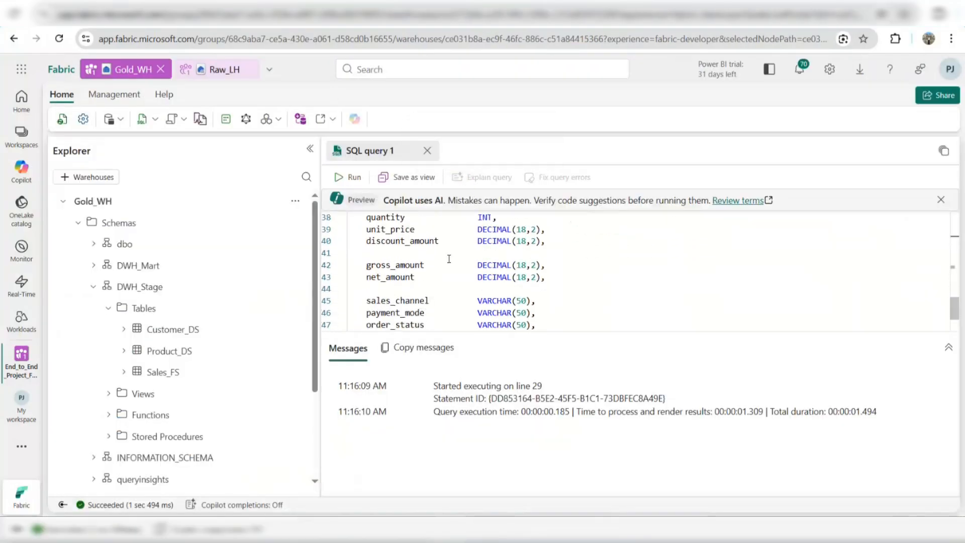
{"action": "scroll", "coordinate": [430, 279], "scroll_direction": "up", "scroll_amount": 1}
{"action": "scroll", "coordinate": [430, 279], "scroll_direction": "down", "scroll_amount": 1}
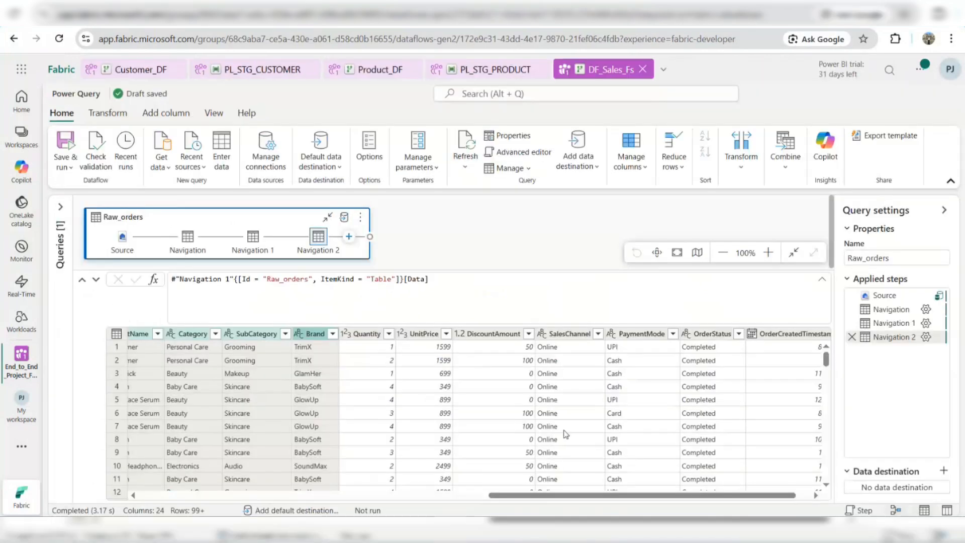
Remove the selected CustomerName, Gender, DOB, Phone, City, State, Country, ProductName, Category, SubCategory and Brand columns from Raw_orders.
{"action": "scroll", "coordinate": [554, 501], "scroll_direction": "right", "scroll_amount": 1}
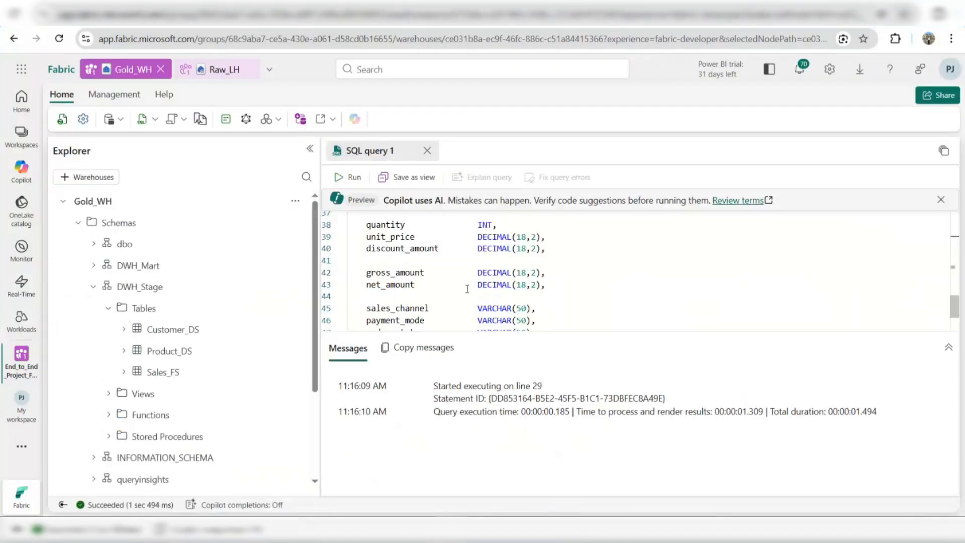
{"action": "scroll", "coordinate": [467, 289], "scroll_direction": "down", "scroll_amount": 2}
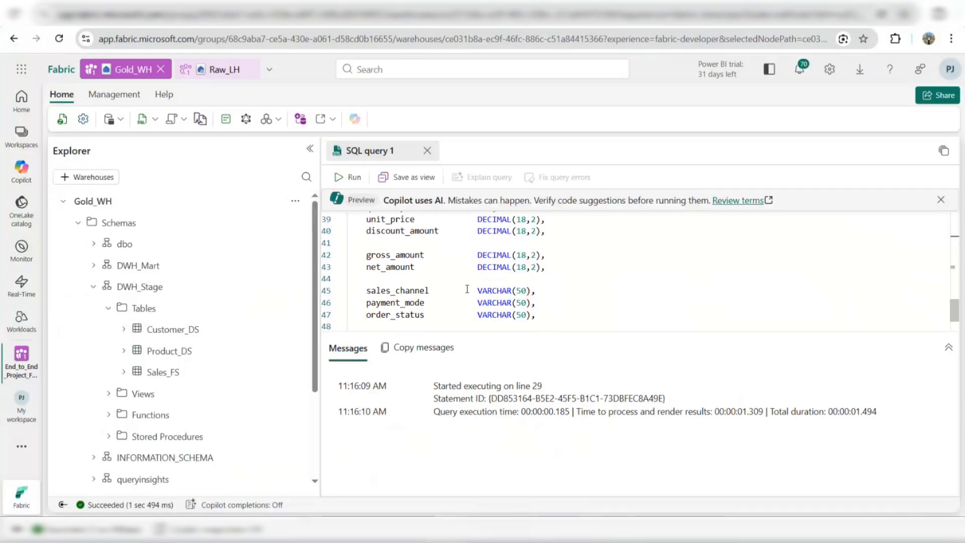
{"action": "scroll", "coordinate": [467, 289], "scroll_direction": "down", "scroll_amount": 1}
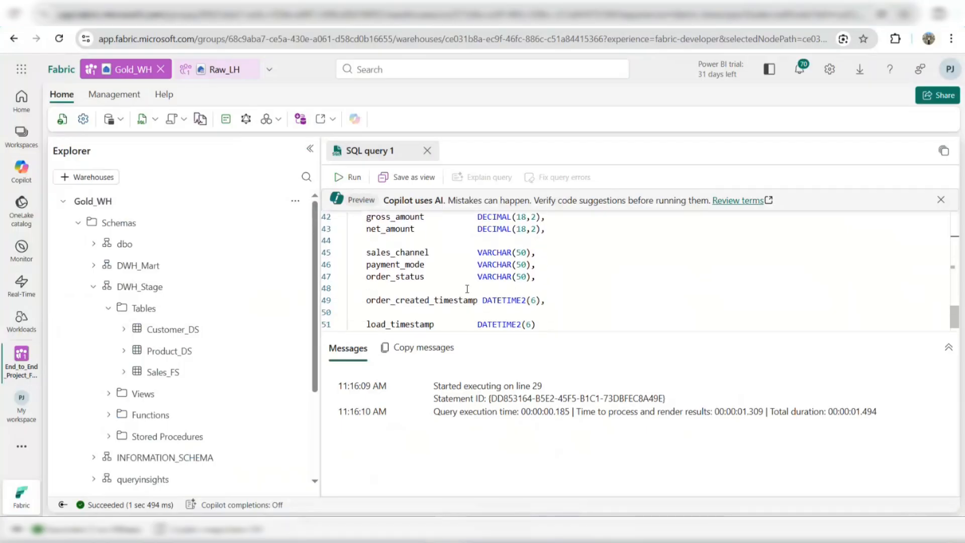
{"action": "scroll", "coordinate": [467, 289], "scroll_direction": "down", "scroll_amount": 1}
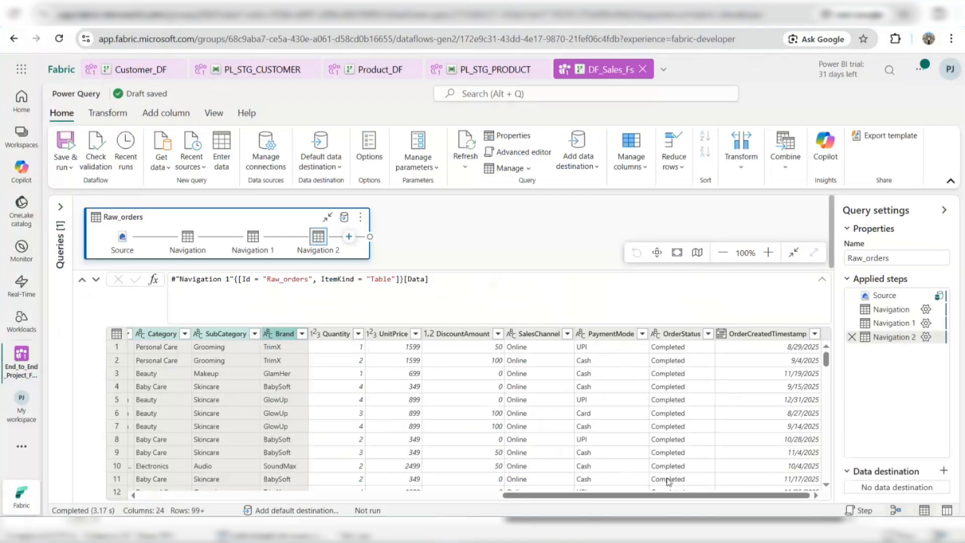
{"action": "scroll", "coordinate": [646, 488], "scroll_direction": "left", "scroll_amount": 2}
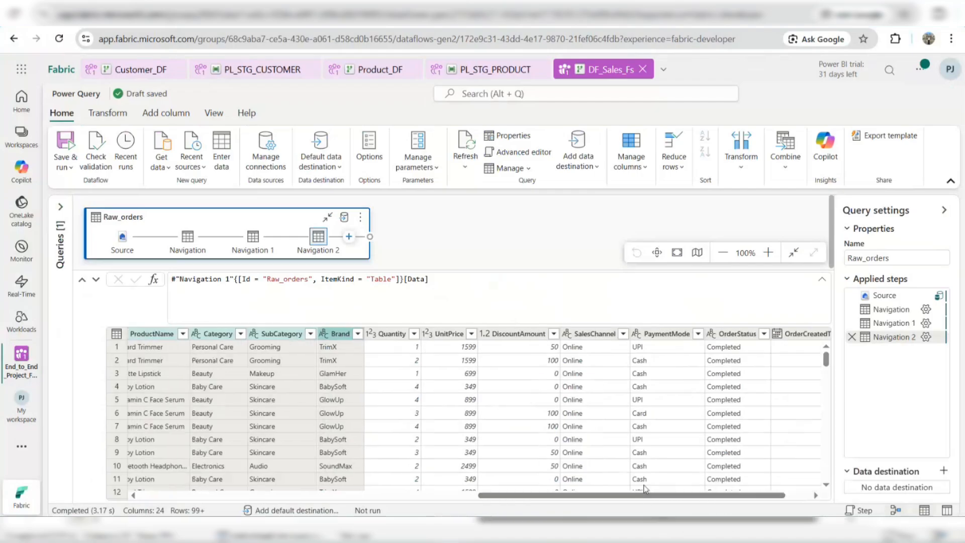
{"action": "right_click", "coordinate": [276, 333]}
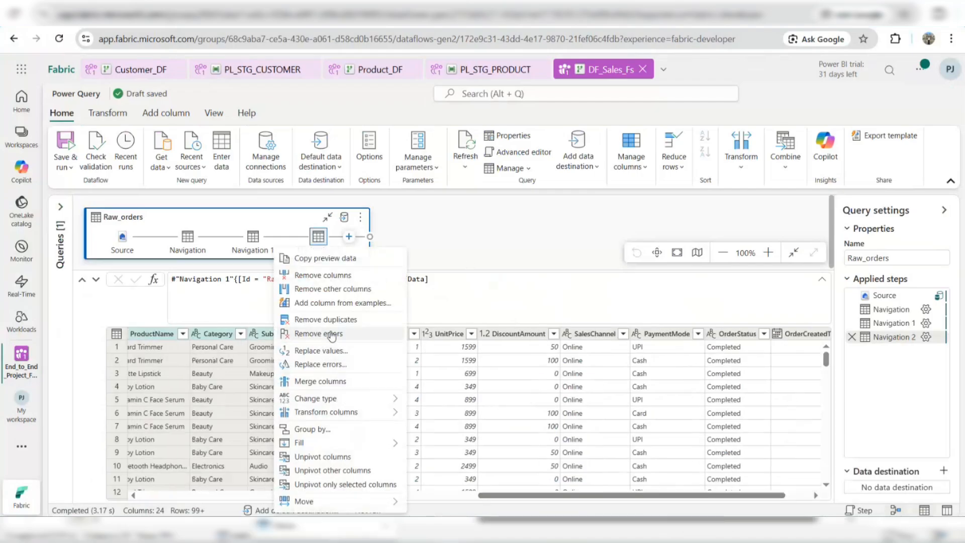
{"action": "left_click", "coordinate": [341, 276]}
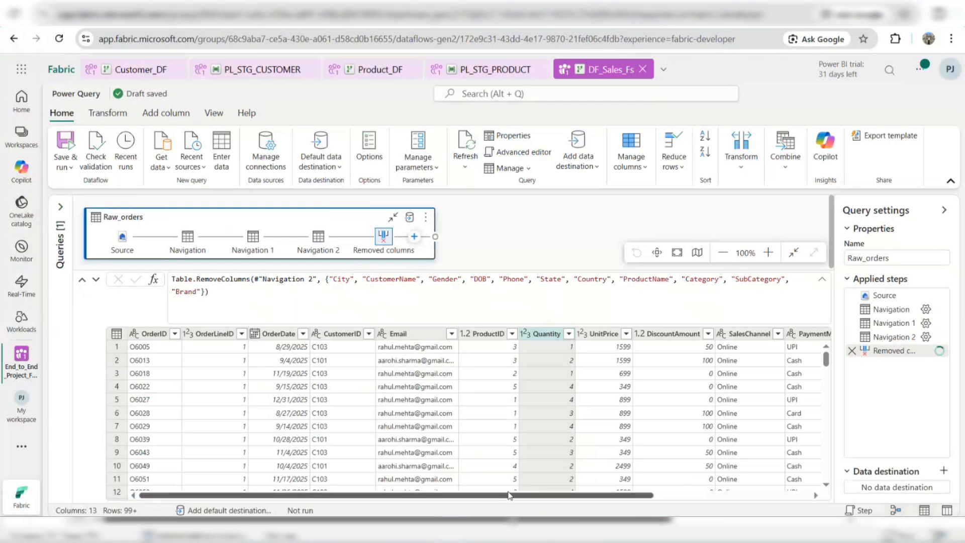
Start a custom column in Raw_orders and name it Gross_Amount.
{"action": "left_click_drag", "start_coordinate": [517, 496], "coordinate": [623, 504]}
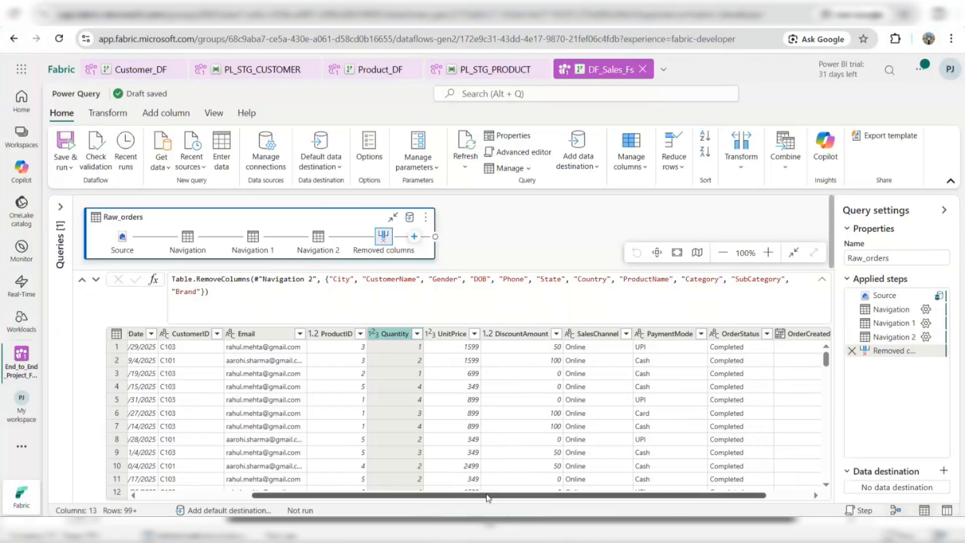
{"action": "left_click_drag", "start_coordinate": [389, 495], "coordinate": [277, 503]}
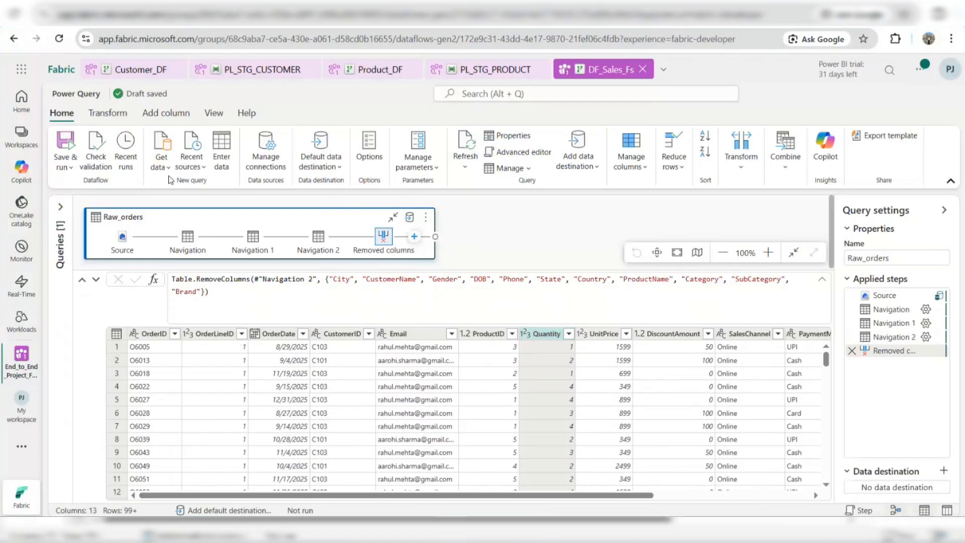
{"action": "left_click", "coordinate": [159, 116]}
{"action": "left_click", "coordinate": [121, 158]}
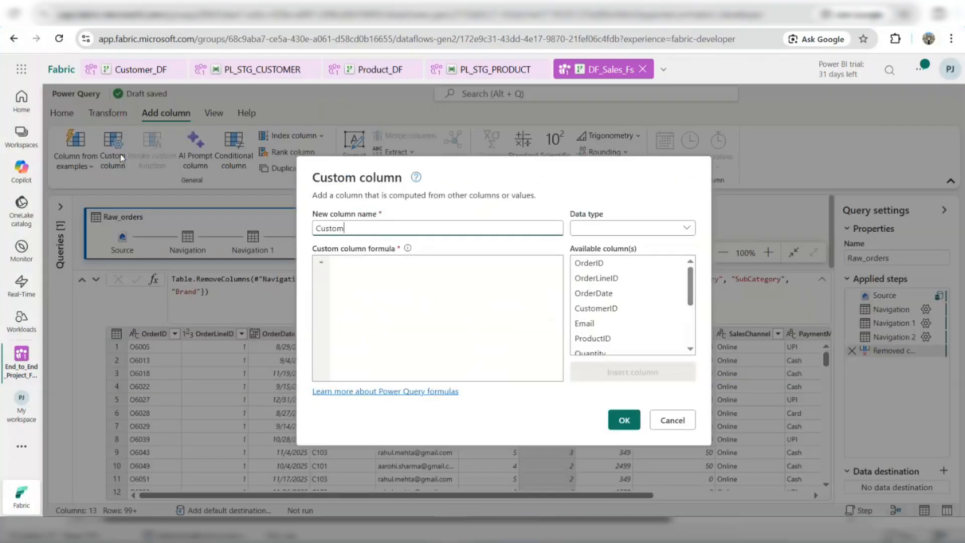
{"action": "left_click_drag", "start_coordinate": [347, 228], "coordinate": [307, 226]}
{"action": "type", "text": "Gross_Amount"}
{"action": "left_click", "coordinate": [413, 308]}
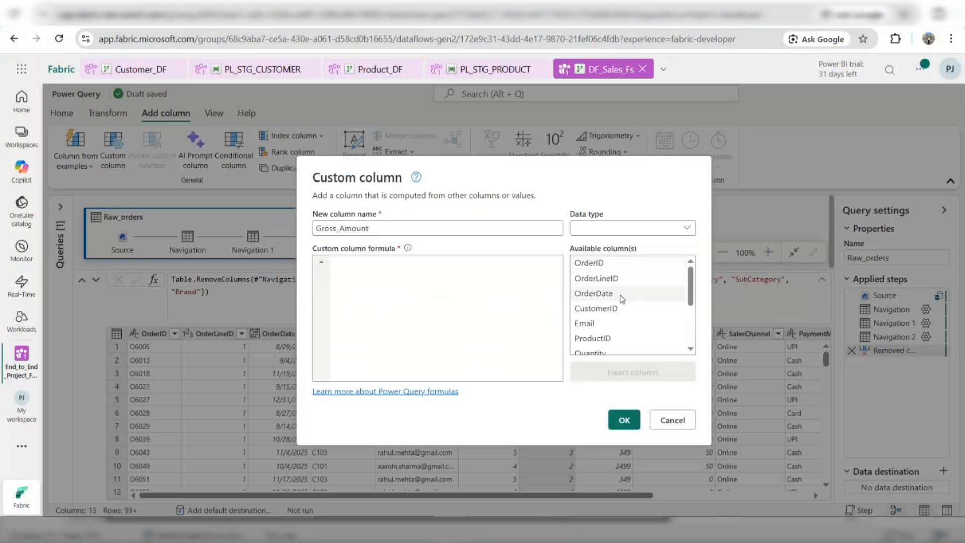
{"action": "scroll", "coordinate": [603, 282], "scroll_direction": "down", "scroll_amount": 3}
{"action": "right_click", "coordinate": [605, 280]}
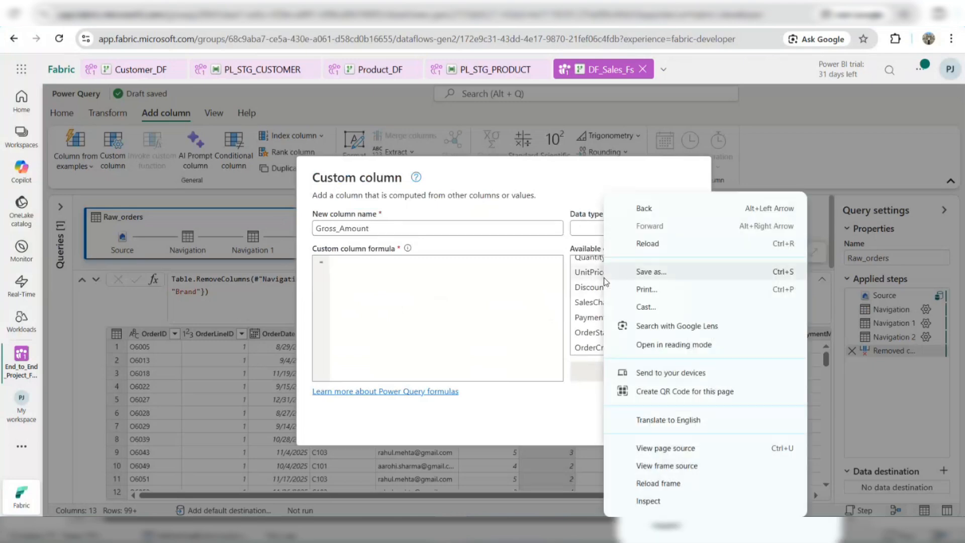
{"action": "left_click", "coordinate": [648, 271]}
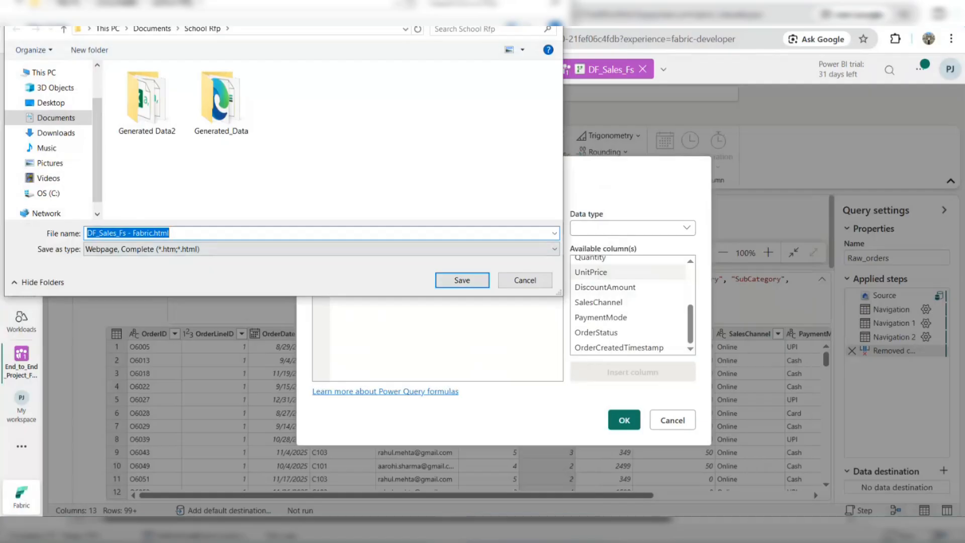
{"action": "left_click", "coordinate": [549, 10]}
Set the Gross_Amount formula to [UnitPrice]*[Quantity] and create the custom column.
{"action": "left_click", "coordinate": [608, 274]}
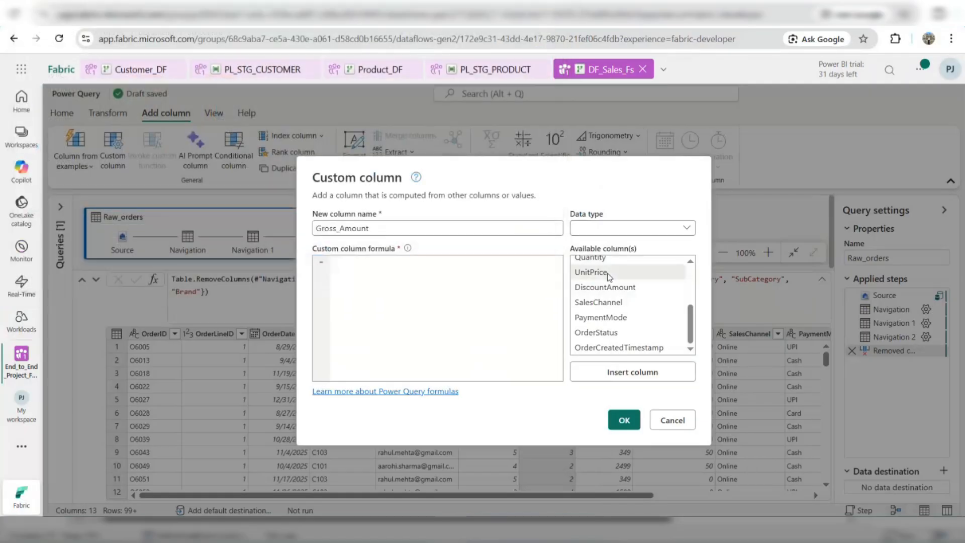
{"action": "double_click", "coordinate": [610, 276]}
{"action": "double_click", "coordinate": [604, 259]}
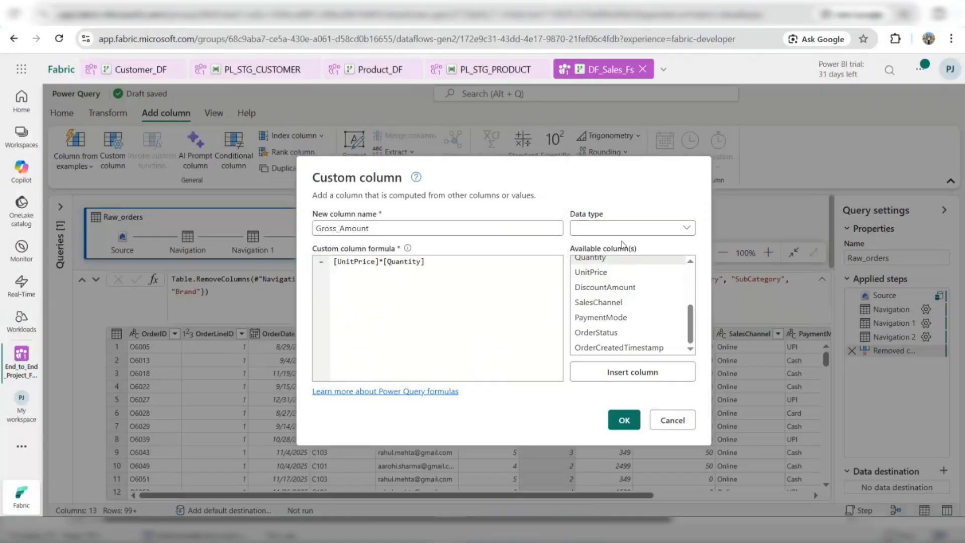
{"action": "left_click", "coordinate": [630, 414]}
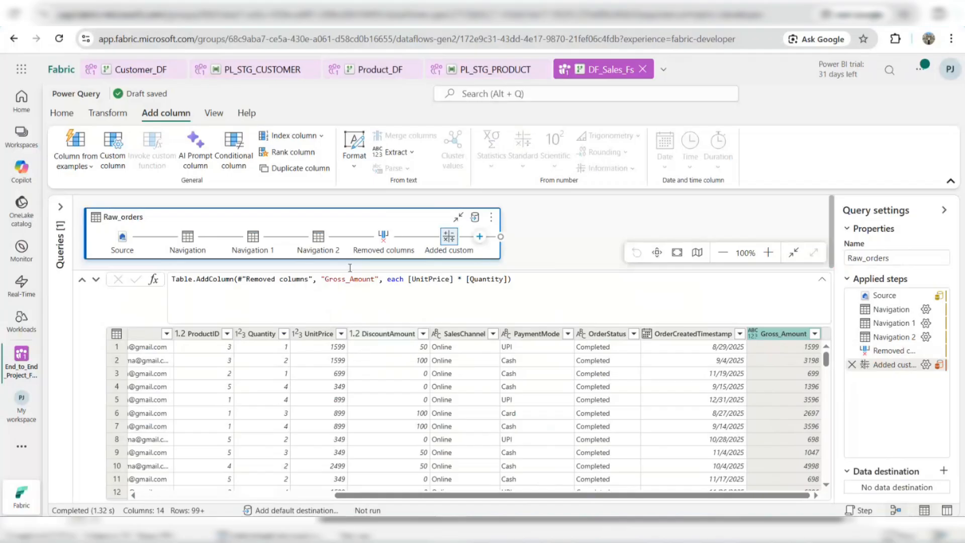
Add a custom column named Net_Amount to Raw_orders with the formula [Gross_Amount]-[DiscountAmount].
{"action": "left_click", "coordinate": [113, 151]}
{"action": "type", "text": "Net"}
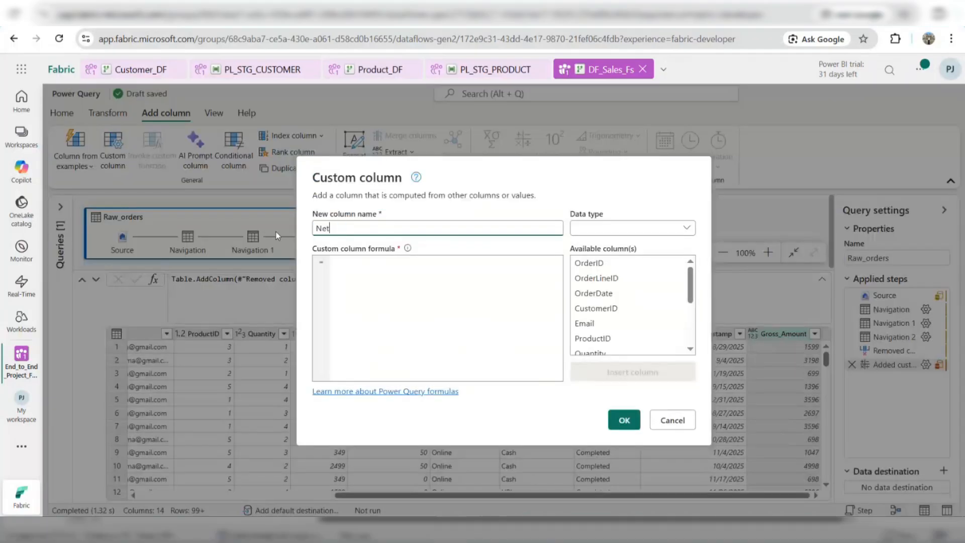
{"action": "type", "text": "_Amount"}
{"action": "scroll", "coordinate": [608, 327], "scroll_direction": "down", "scroll_amount": 3}
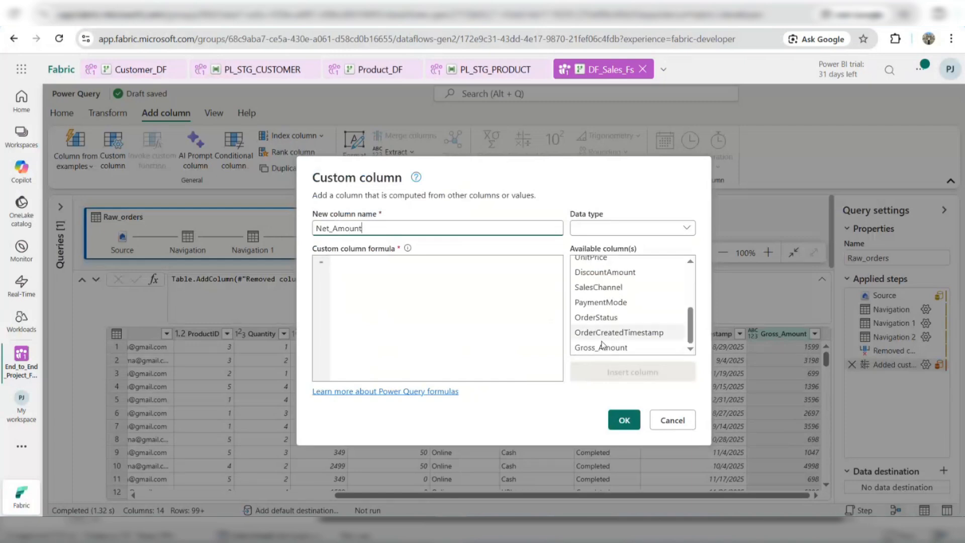
{"action": "double_click", "coordinate": [601, 348]}
{"action": "type", "text": "-"}
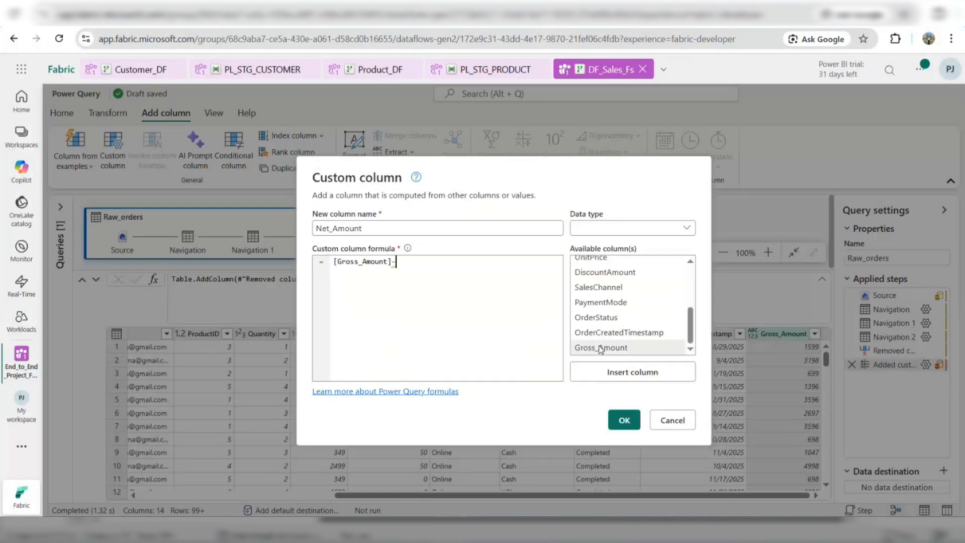
{"action": "type", "text": "D"}
{"action": "key", "text": "BackSpace"}
{"action": "double_click", "coordinate": [601, 272]}
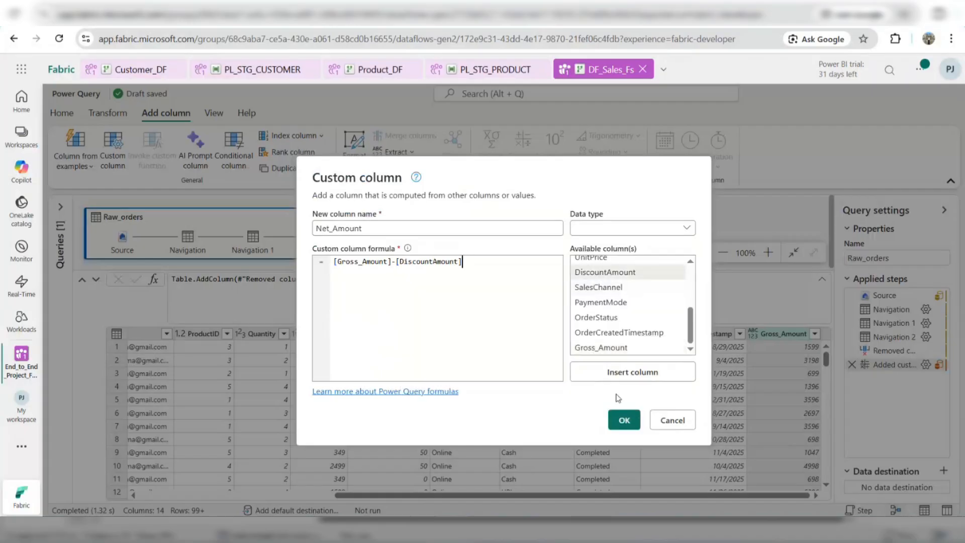
{"action": "left_click", "coordinate": [625, 422]}
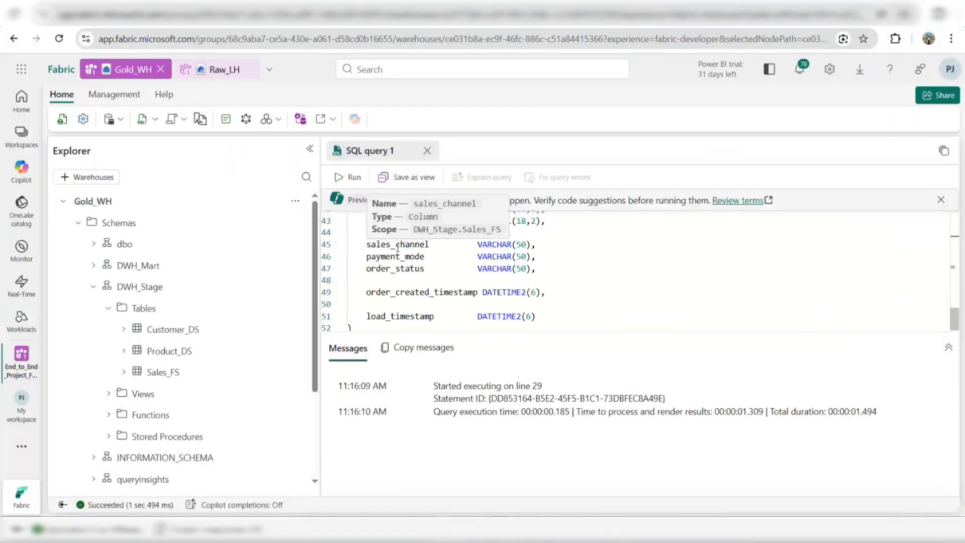
Start another custom column in Raw_orders named load_timestamp with the Date/Time data type.
{"action": "scroll", "coordinate": [398, 248], "scroll_direction": "up", "scroll_amount": 1}
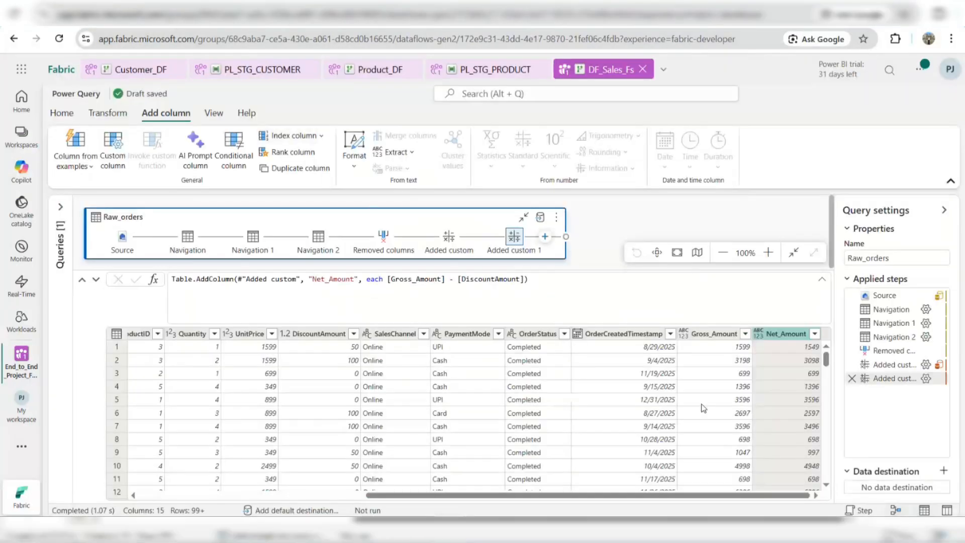
{"action": "left_click", "coordinate": [114, 146]}
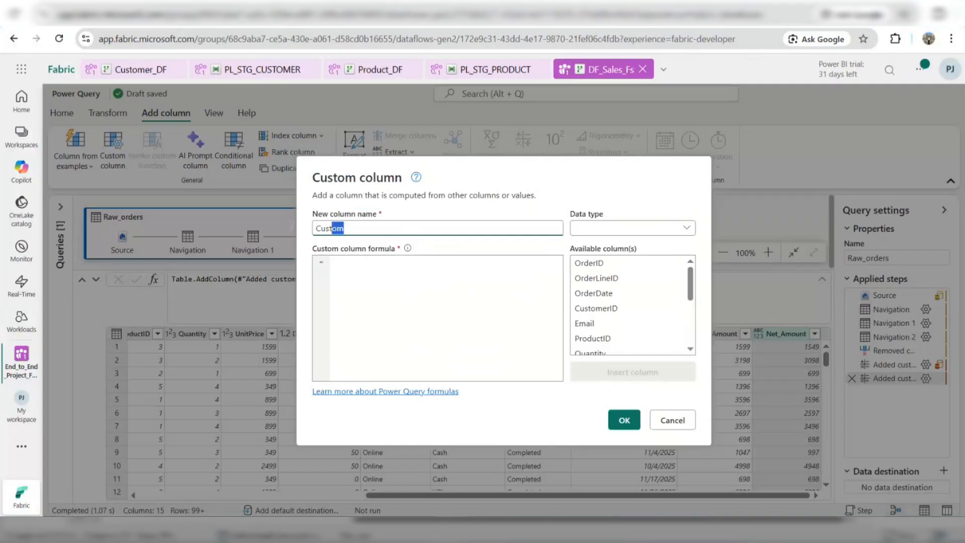
{"action": "type", "text": "load_timestamp"}
{"action": "left_click", "coordinate": [600, 229]}
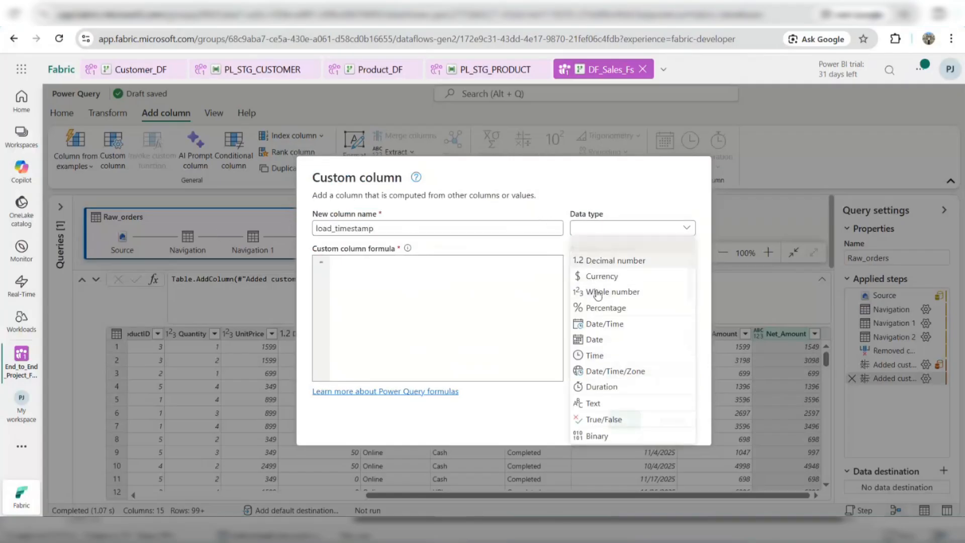
{"action": "left_click", "coordinate": [597, 324]}
Set the load_timestamp formula to DateTime.LocalNow() and create the custom column.
{"action": "left_click", "coordinate": [446, 299]}
{"action": "type", "text": "Date"}
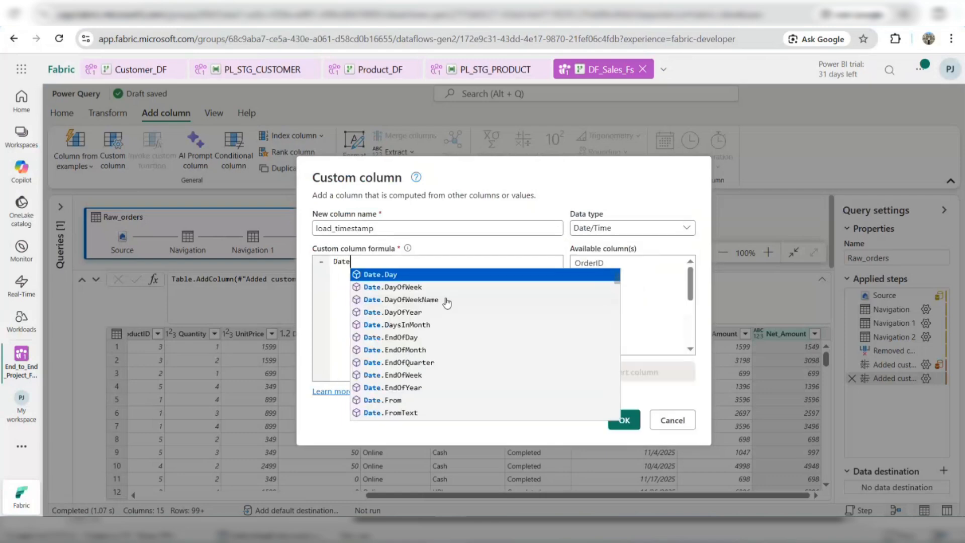
{"action": "type", "text": "time.loa"}
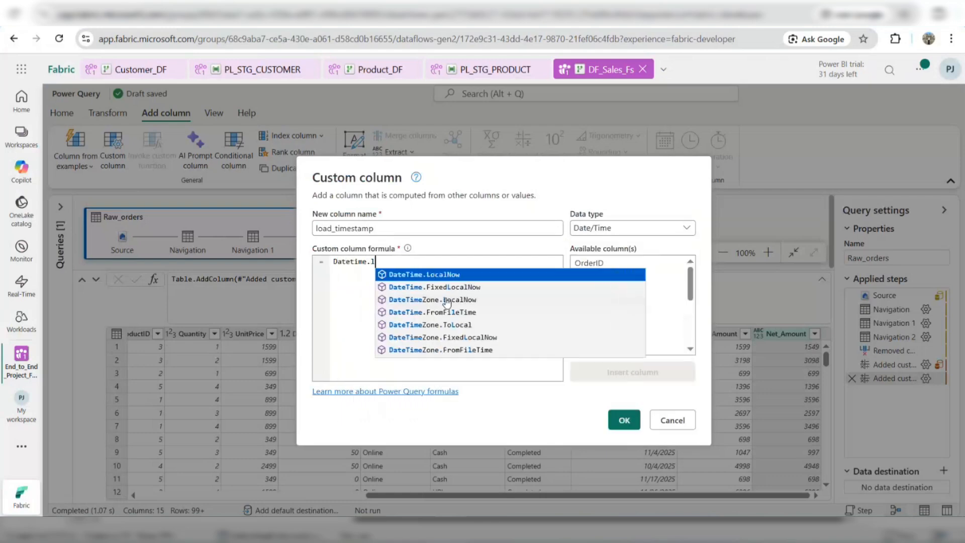
{"action": "key", "text": "Tab"}
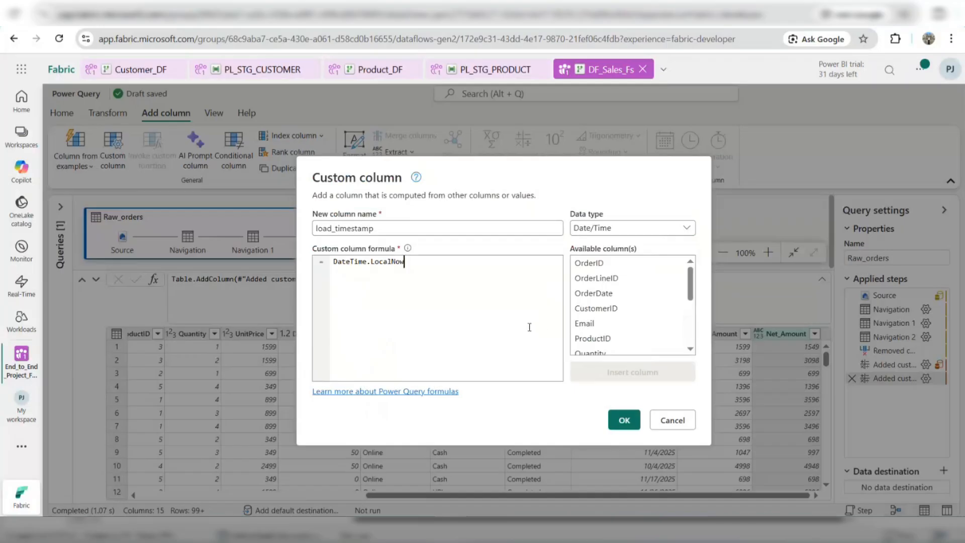
{"action": "type", "text": "("}
{"action": "key", "text": "Return"}
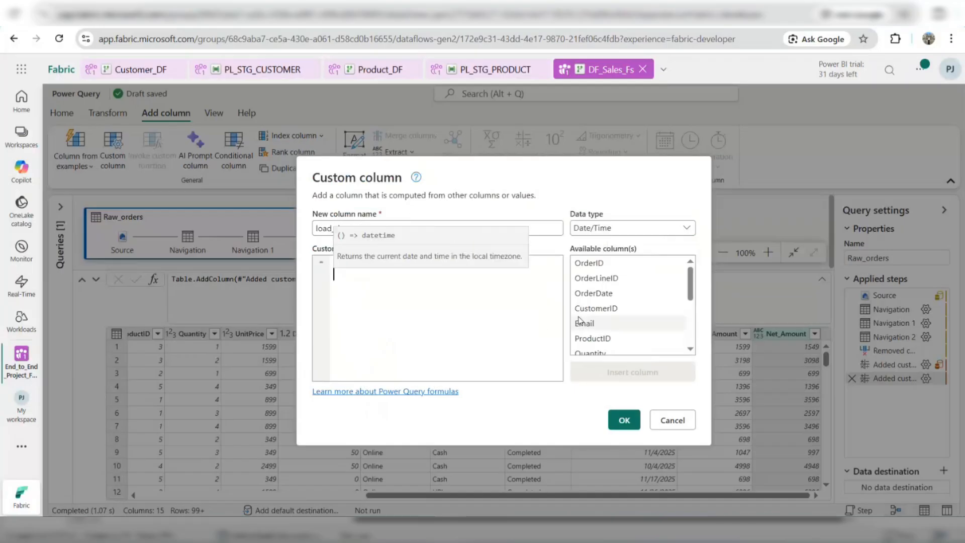
{"action": "key", "text": "BackSpace"}
{"action": "type", "text": ")"}
{"action": "left_click", "coordinate": [625, 419]}
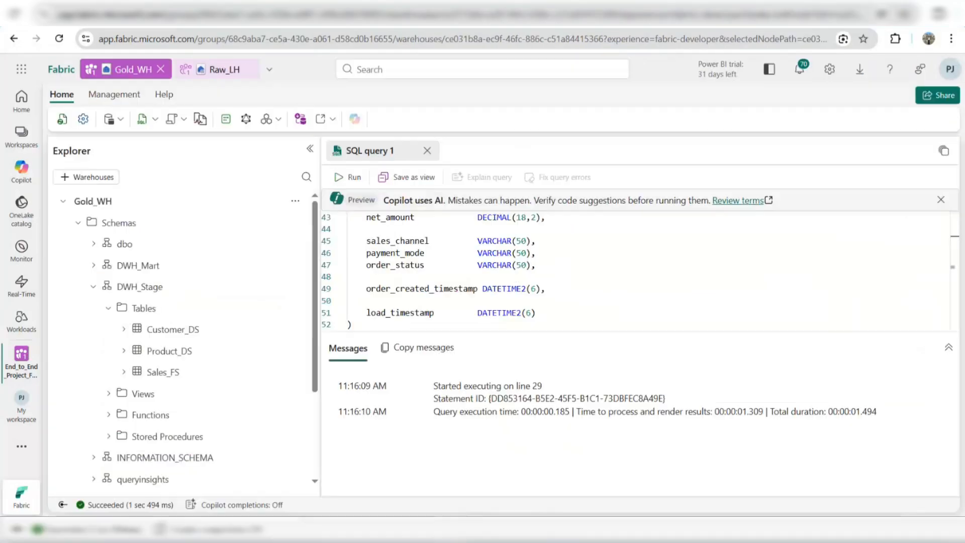
Check the DWH_Stage.Sales_FS column definitions in Gold_WH's SQL query from order_id to load_timestamp against the columns prepared in DF_Sales_Fs.
{"action": "scroll", "coordinate": [460, 304], "scroll_direction": "up", "scroll_amount": 3}
{"action": "scroll", "coordinate": [460, 304], "scroll_direction": "up", "scroll_amount": 5}
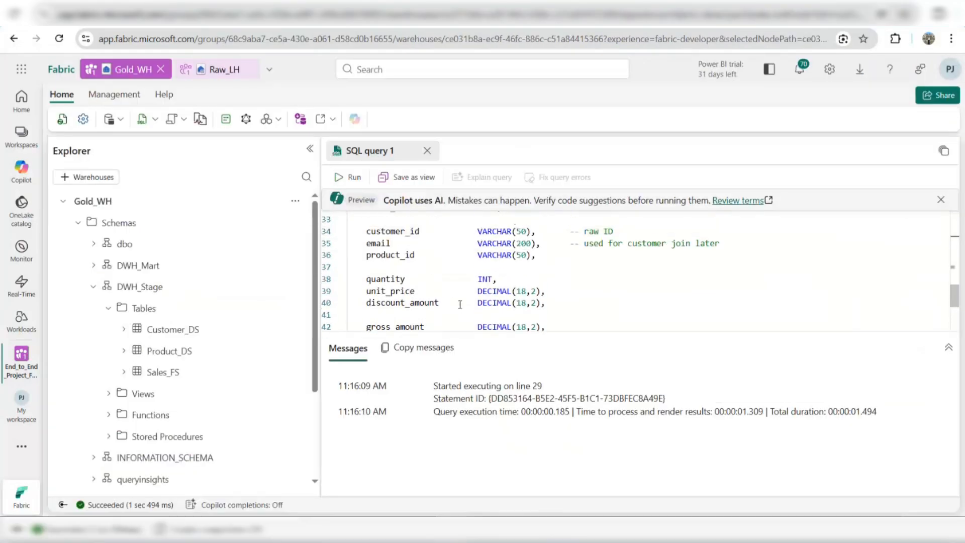
{"action": "scroll", "coordinate": [430, 272], "scroll_direction": "down", "scroll_amount": 2}
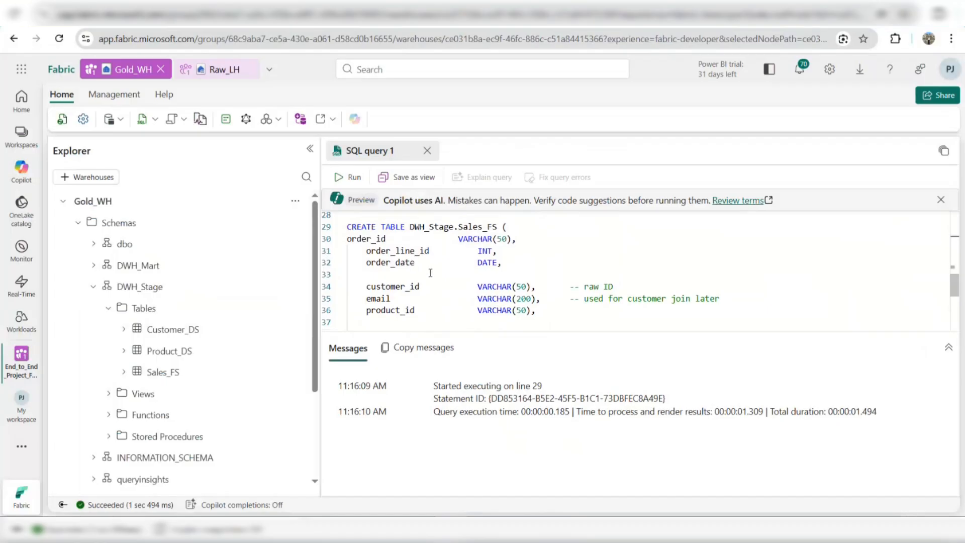
{"action": "scroll", "coordinate": [418, 268], "scroll_direction": "down", "scroll_amount": 1}
{"action": "scroll", "coordinate": [418, 268], "scroll_direction": "down", "scroll_amount": 2}
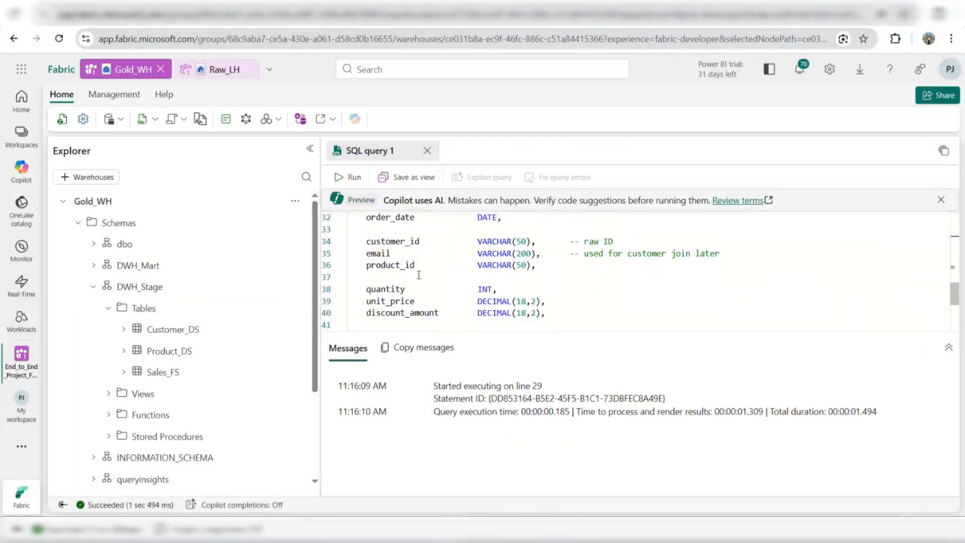
{"action": "scroll", "coordinate": [447, 252], "scroll_direction": "down", "scroll_amount": 1}
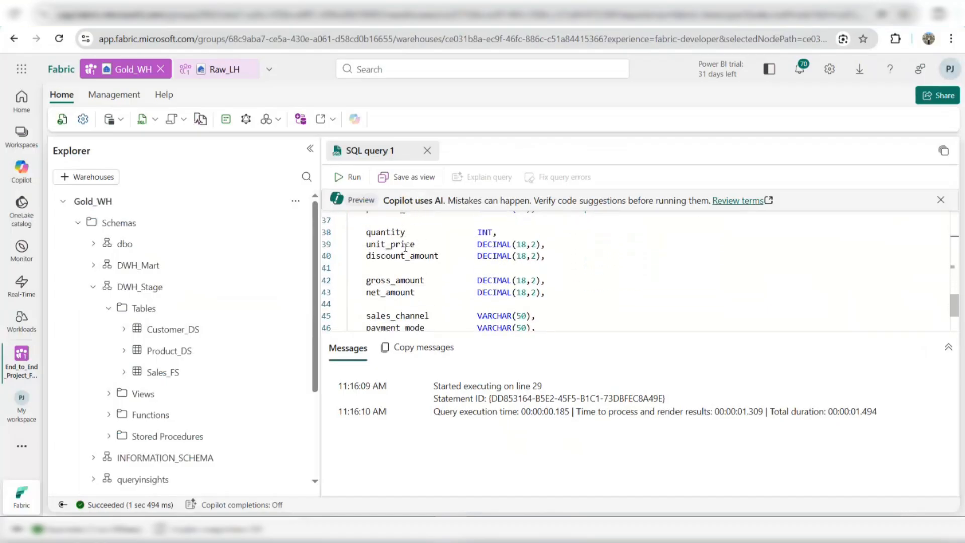
{"action": "scroll", "coordinate": [405, 248], "scroll_direction": "down", "scroll_amount": 3}
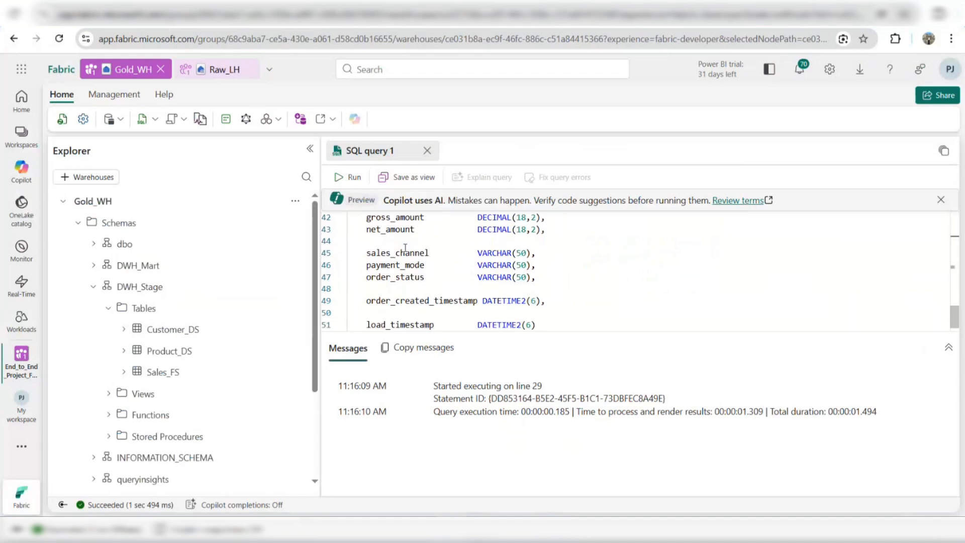
{"action": "scroll", "coordinate": [406, 241], "scroll_direction": "down", "scroll_amount": 1}
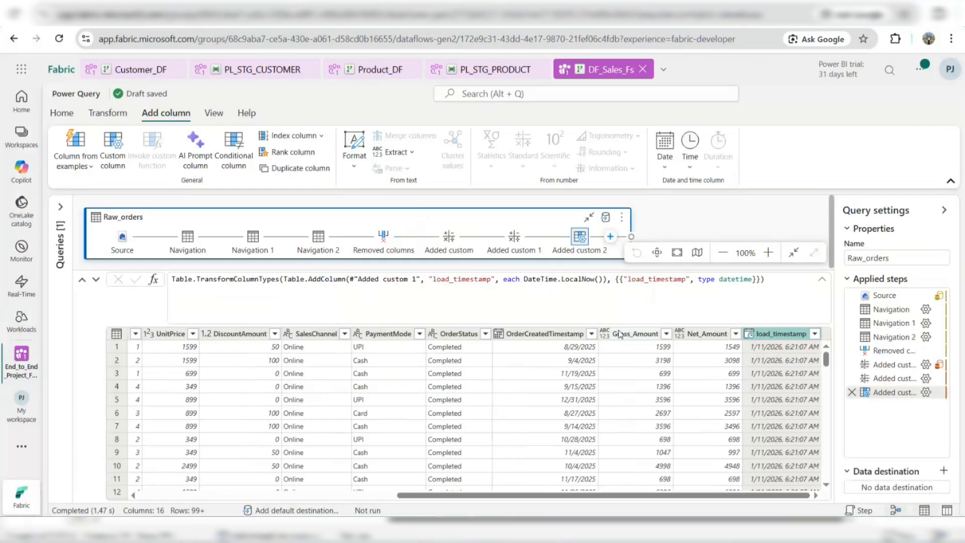
Change the data type of the OrderCreatedTimestamp column in Raw_orders to Date/Time.
{"action": "left_click", "coordinate": [501, 335]}
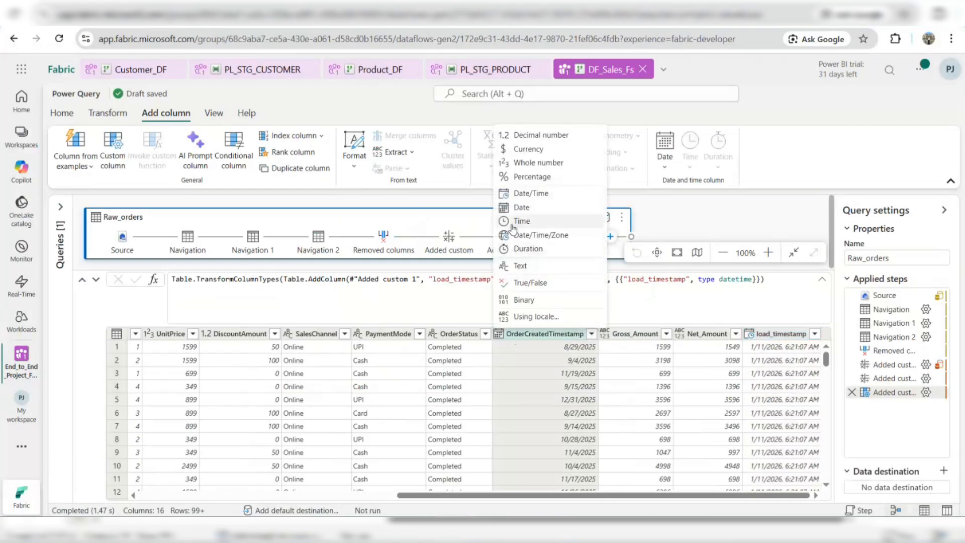
{"action": "left_click", "coordinate": [531, 194]}
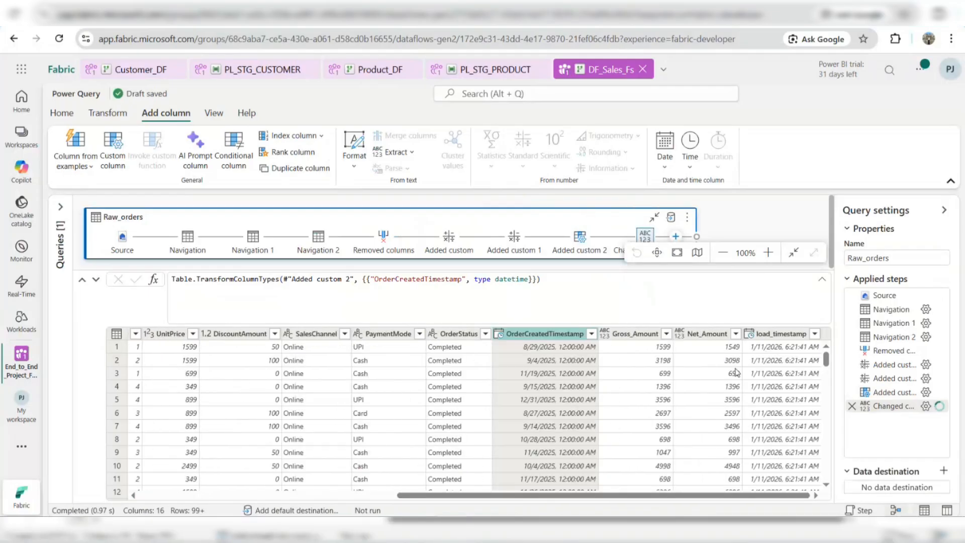
Try to set the existing table DWH_Stage.Sales_FS in the Gold_WH warehouse as the data destination of Raw_orders.
{"action": "left_click", "coordinate": [670, 217]}
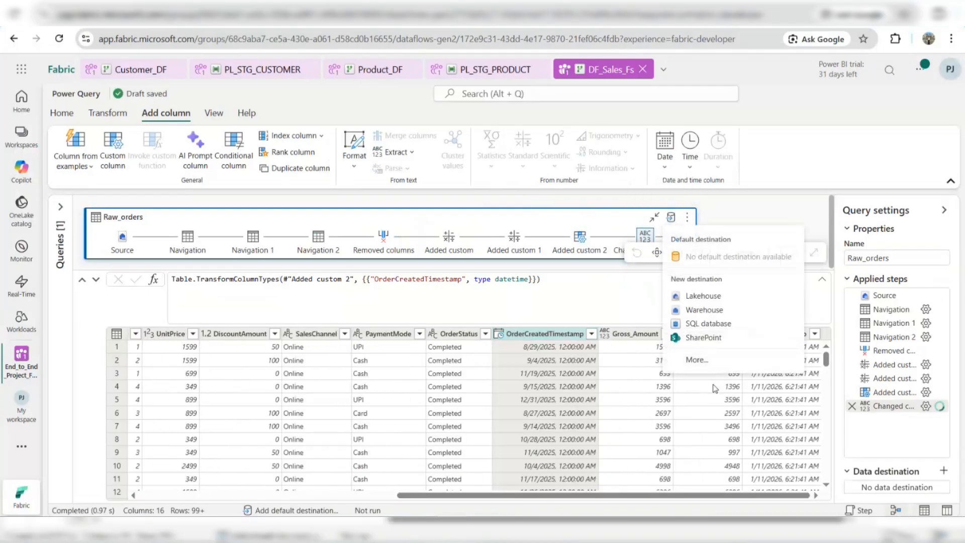
{"action": "left_click", "coordinate": [697, 358]}
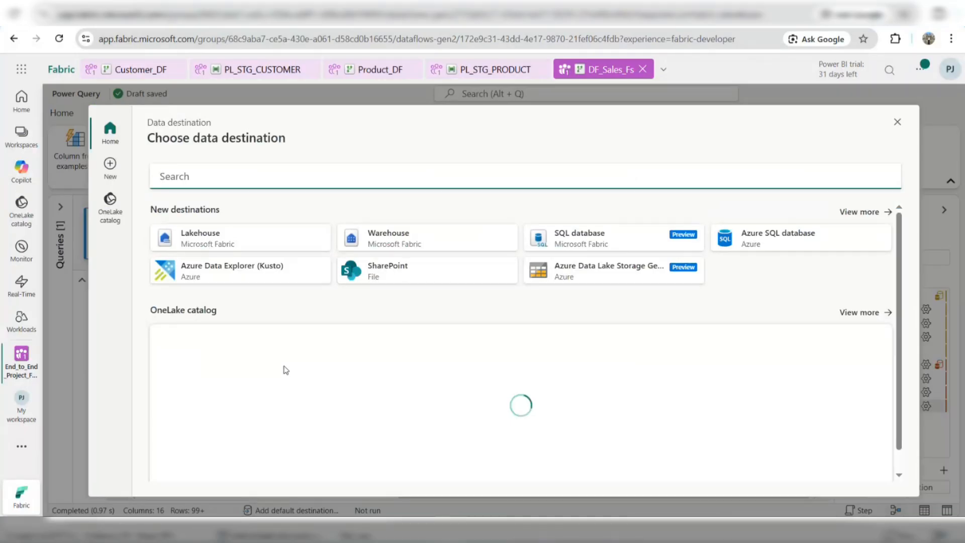
{"action": "double_click", "coordinate": [216, 401]}
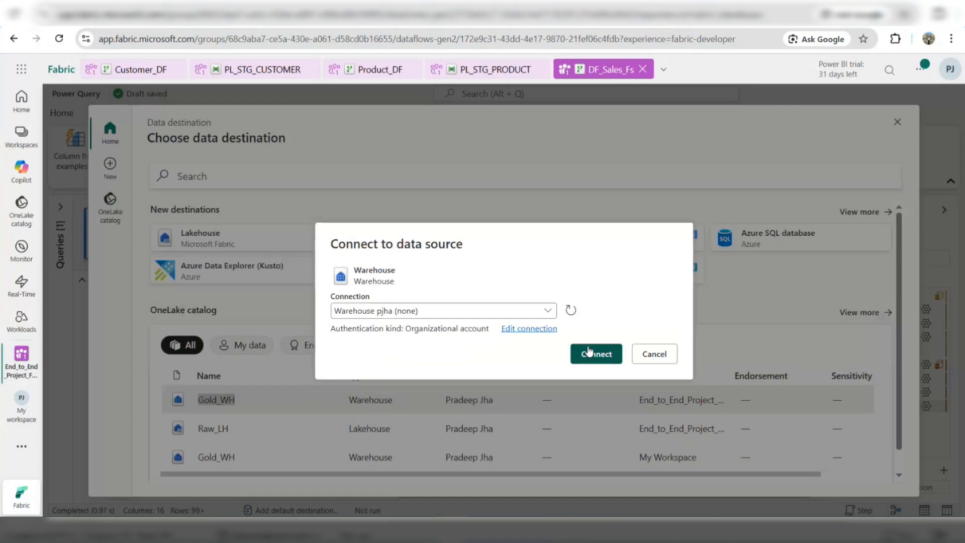
{"action": "left_click", "coordinate": [591, 352]}
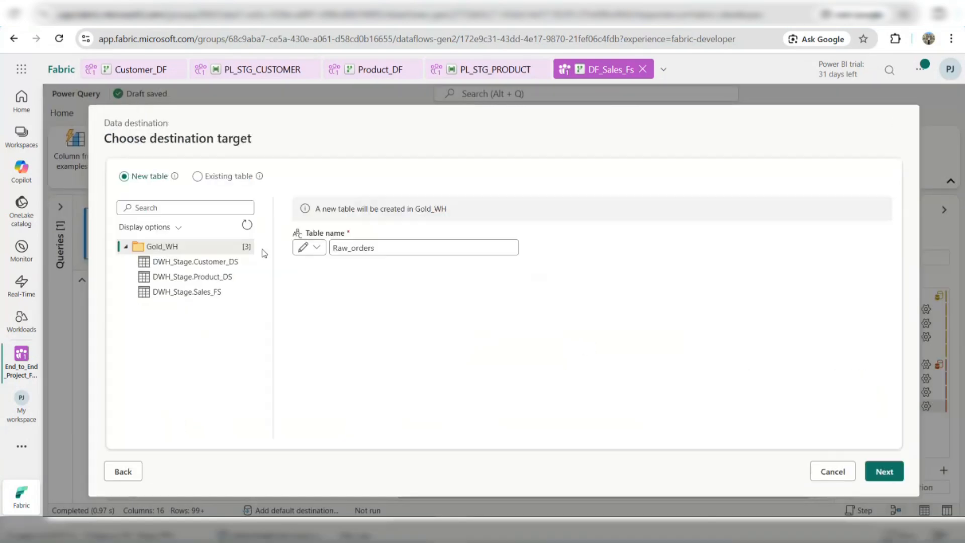
{"action": "left_click", "coordinate": [199, 182]}
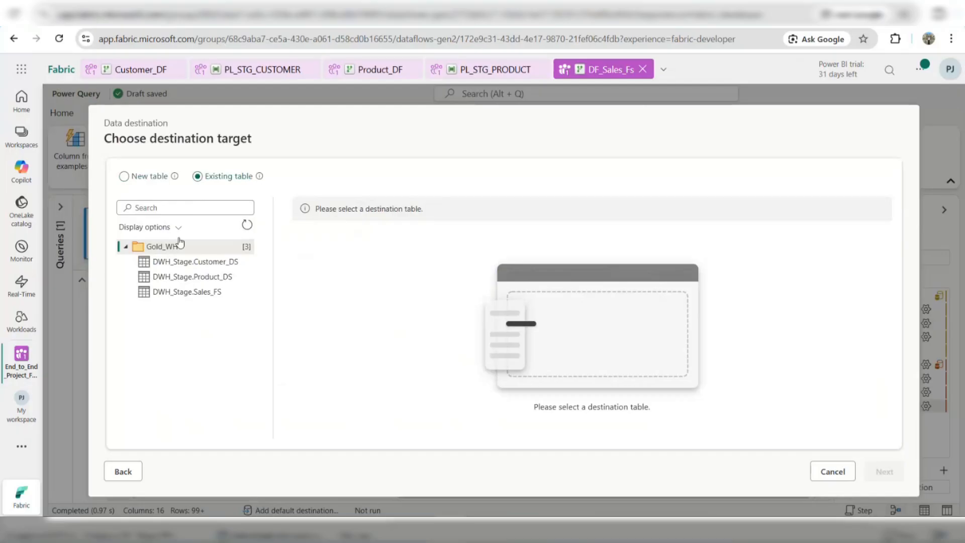
{"action": "left_click", "coordinate": [170, 294]}
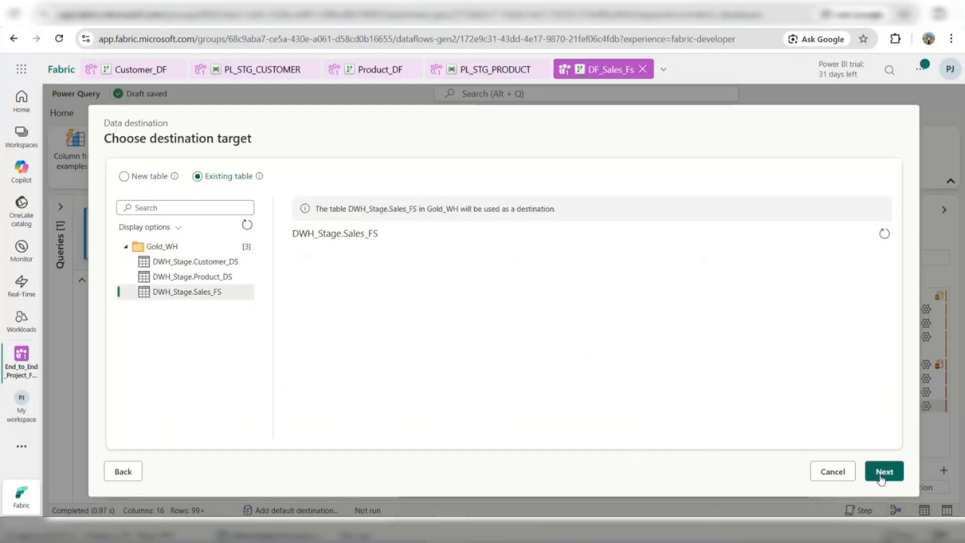
{"action": "left_click", "coordinate": [883, 476]}
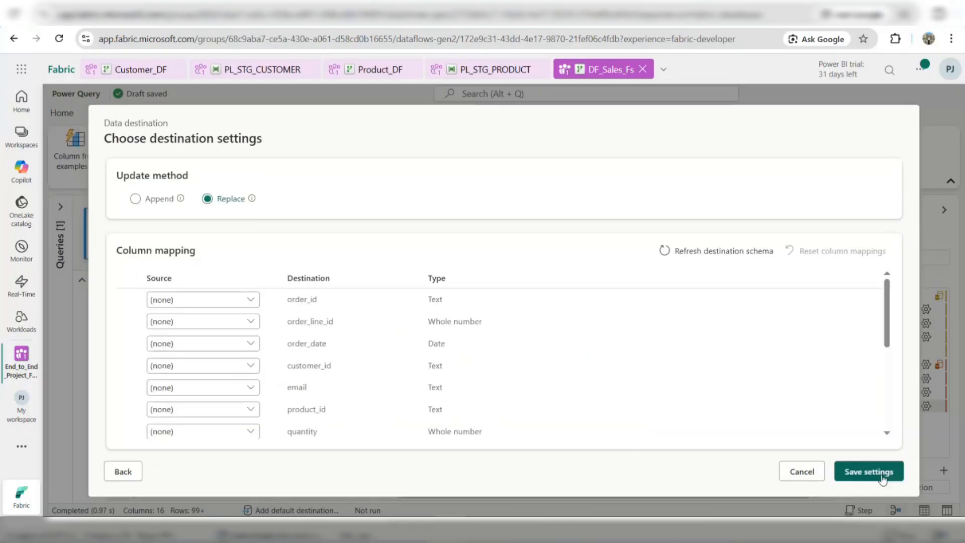
Map the source columns OrderID to order_id, OrderLineID to order_line_id and OrderDate to order_date.
{"action": "left_click", "coordinate": [249, 302]}
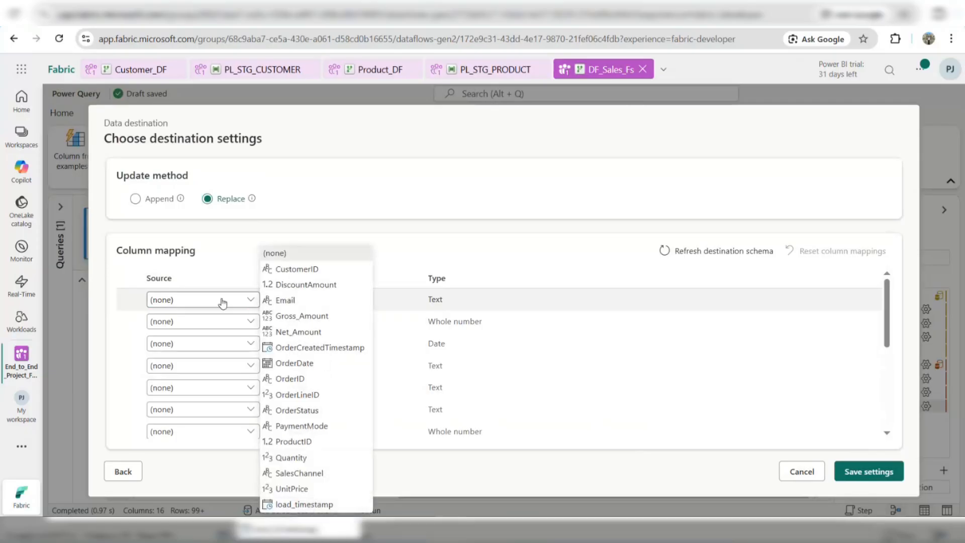
{"action": "left_click", "coordinate": [301, 380]}
{"action": "left_click", "coordinate": [245, 321]}
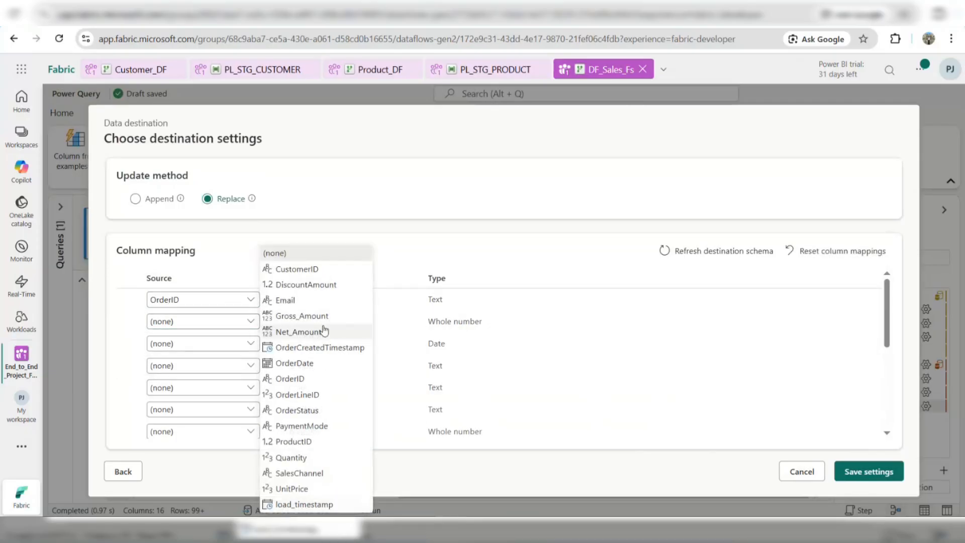
{"action": "left_click", "coordinate": [309, 394]}
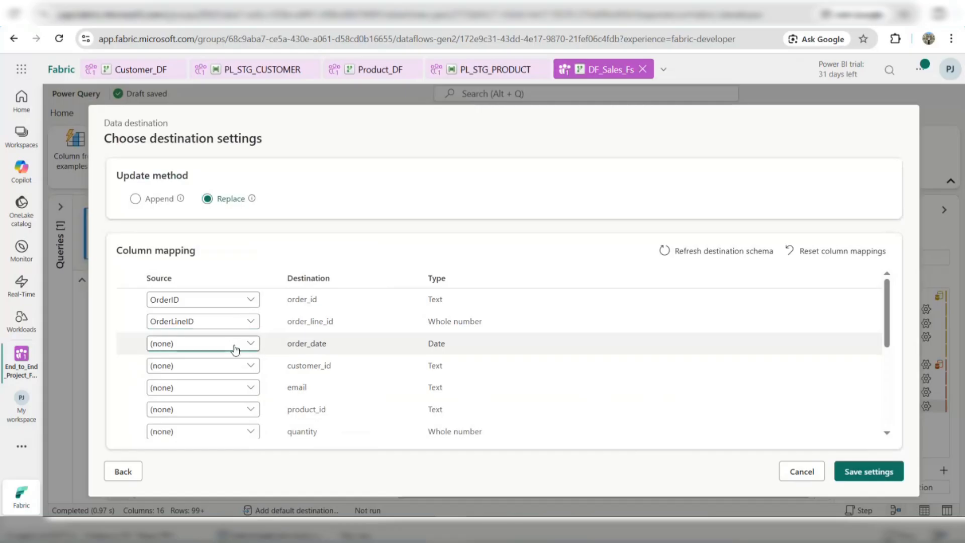
{"action": "left_click", "coordinate": [233, 345]}
{"action": "left_click", "coordinate": [309, 365]}
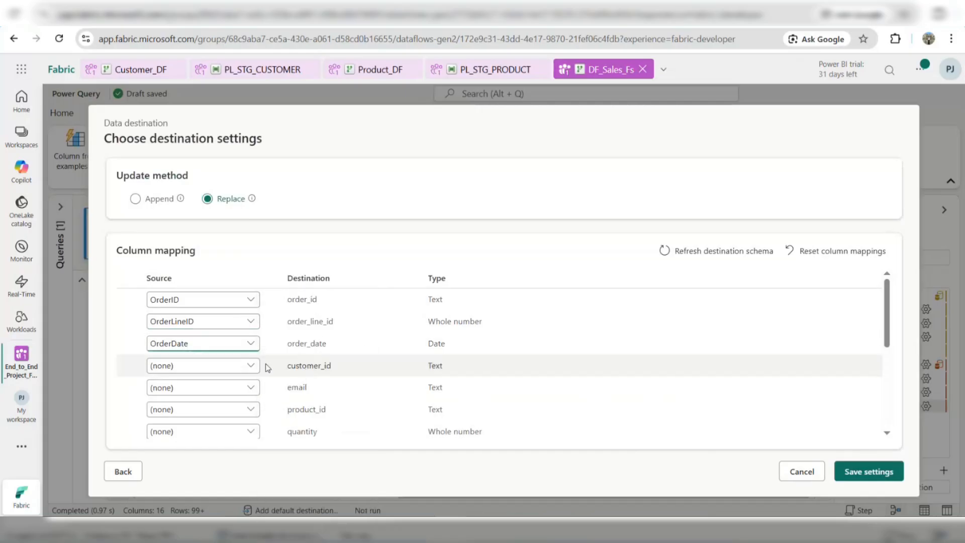
Map CustomerID to customer_id and Email to email, and try to map ProductID to product_id.
{"action": "left_click", "coordinate": [242, 366]}
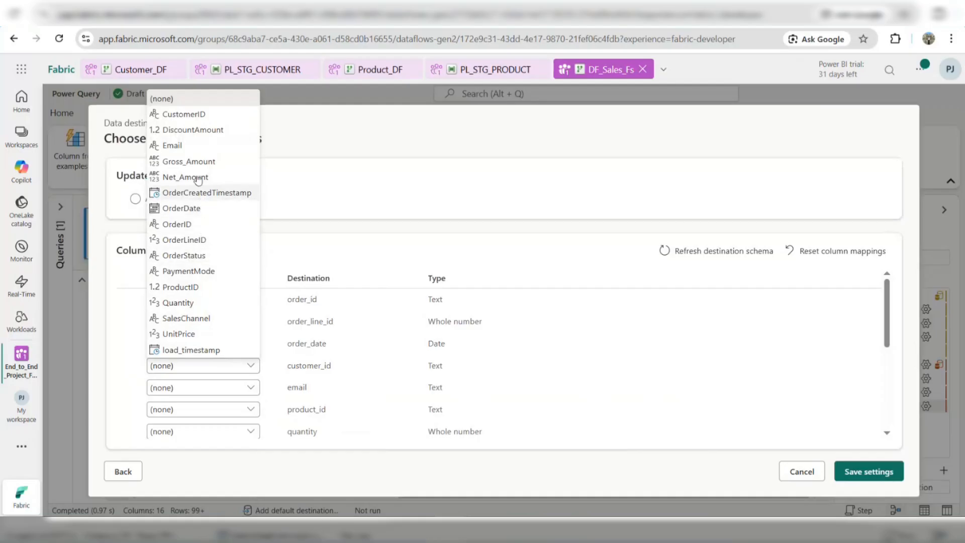
{"action": "left_click", "coordinate": [201, 115]}
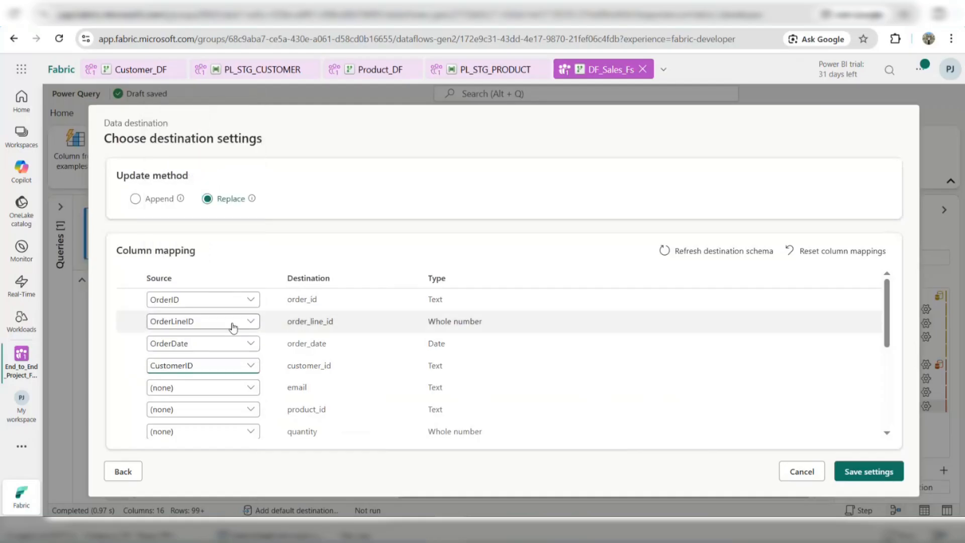
{"action": "left_click", "coordinate": [221, 387]}
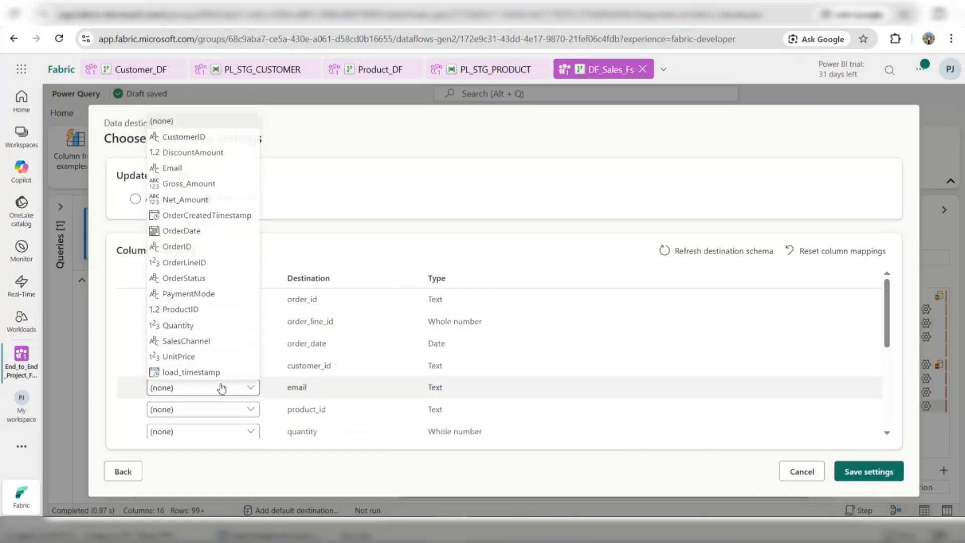
{"action": "left_click", "coordinate": [201, 168]}
{"action": "scroll", "coordinate": [261, 338], "scroll_direction": "down", "scroll_amount": 1}
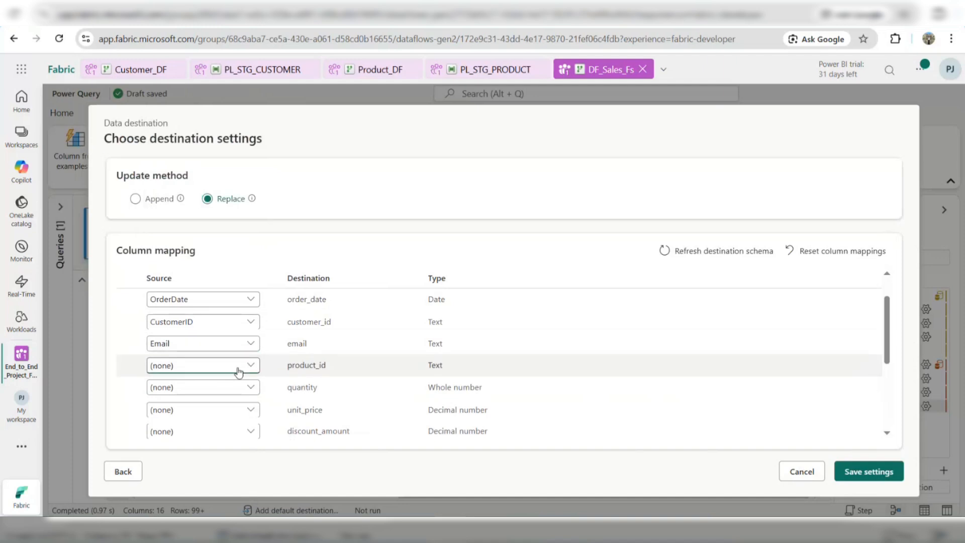
{"action": "left_click", "coordinate": [236, 365]}
{"action": "left_click", "coordinate": [197, 289]}
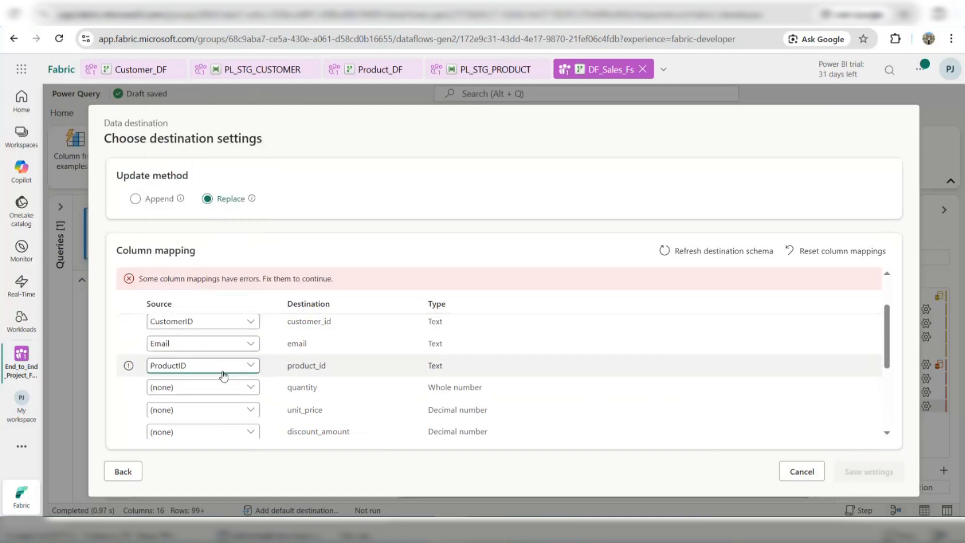
Check the product_id mapping error and the destination types down to load_timestamp, and cancel the destination setup.
{"action": "mouse_move", "coordinate": [130, 366]}
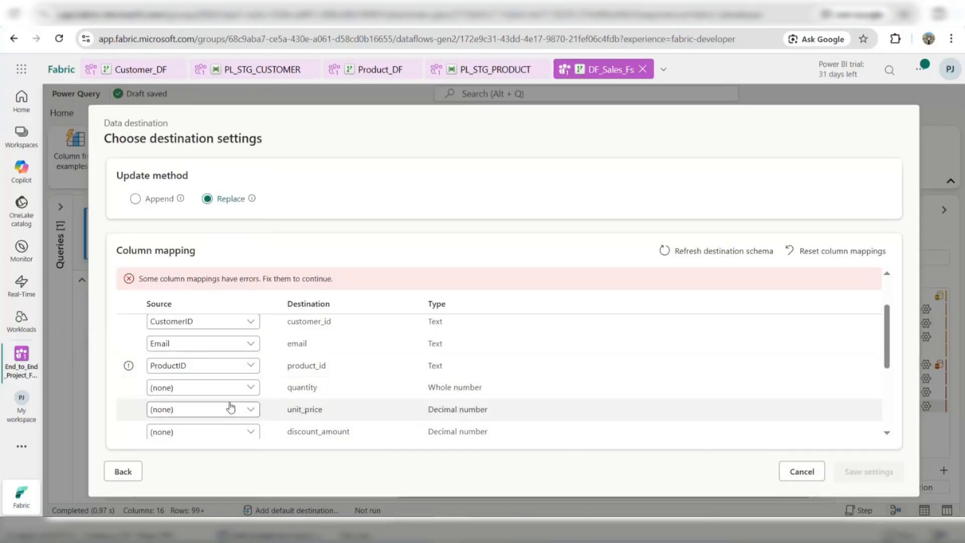
{"action": "scroll", "coordinate": [334, 400], "scroll_direction": "down", "scroll_amount": 1}
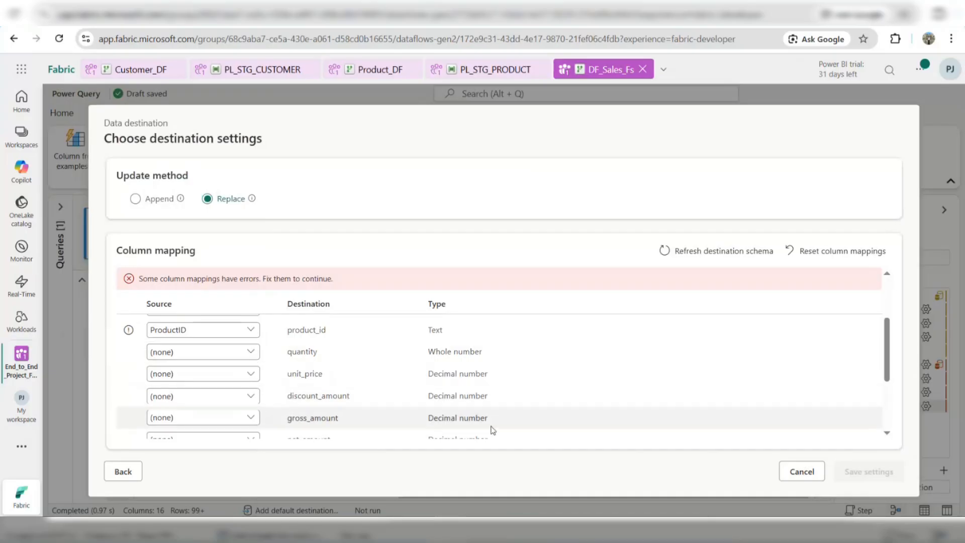
{"action": "scroll", "coordinate": [563, 387], "scroll_direction": "down", "scroll_amount": 3}
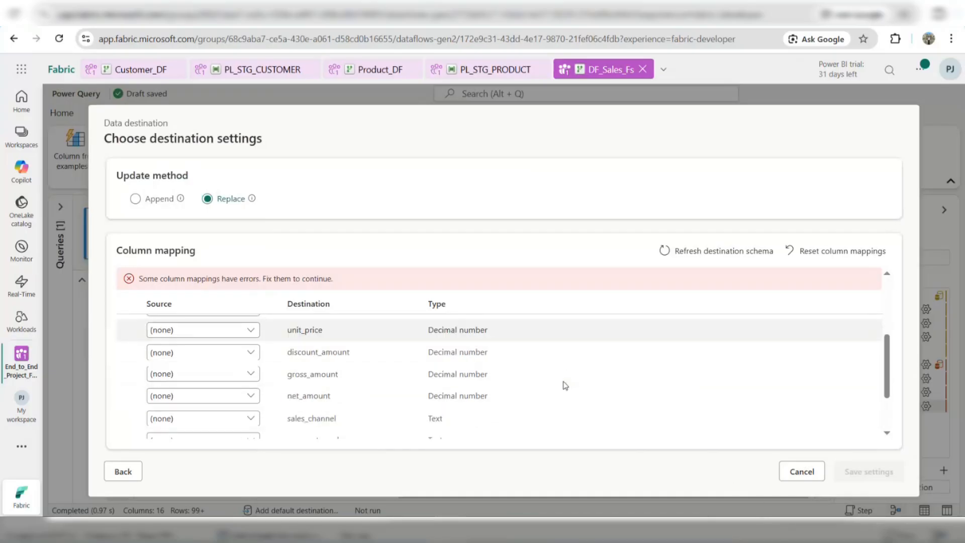
{"action": "scroll", "coordinate": [580, 393], "scroll_direction": "down", "scroll_amount": 2}
{"action": "scroll", "coordinate": [578, 392], "scroll_direction": "down", "scroll_amount": 1}
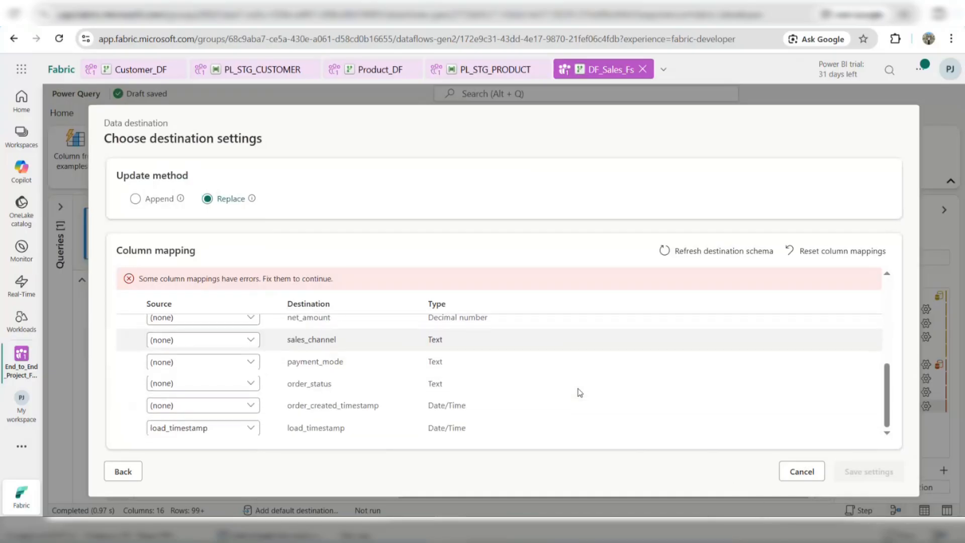
{"action": "left_click", "coordinate": [803, 471]}
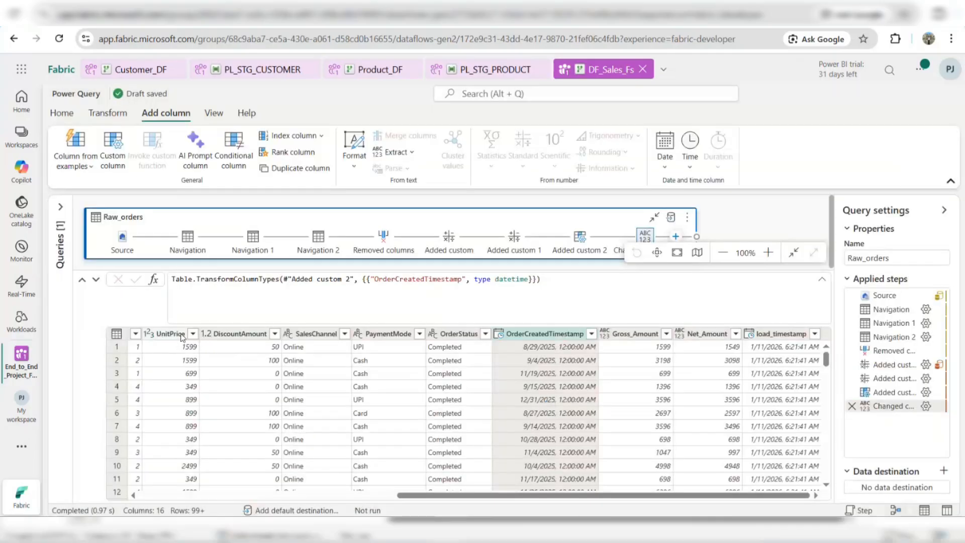
Change the data types of the UnitPrice, Gross_Amount and Net_Amount columns in Raw_orders to decimal number.
{"action": "left_click", "coordinate": [151, 334]}
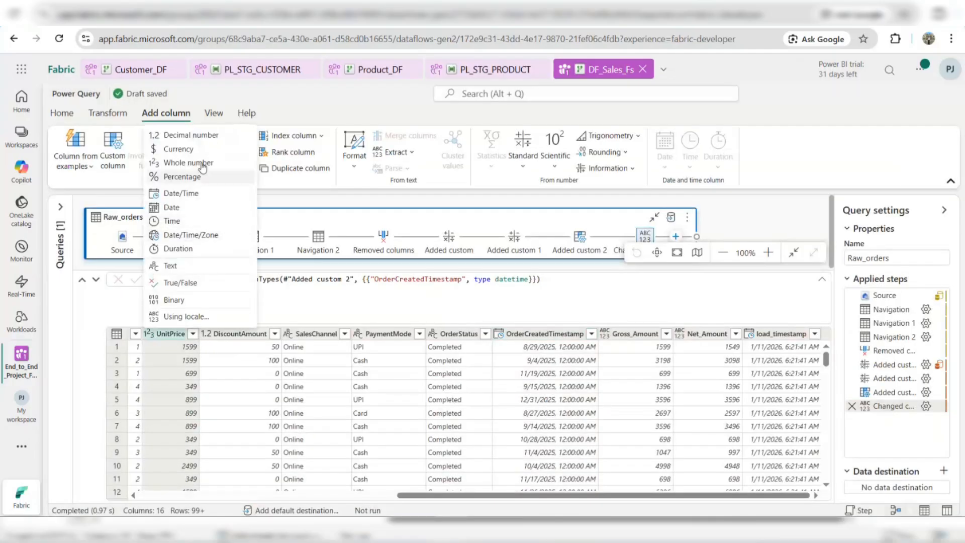
{"action": "left_click", "coordinate": [201, 132]}
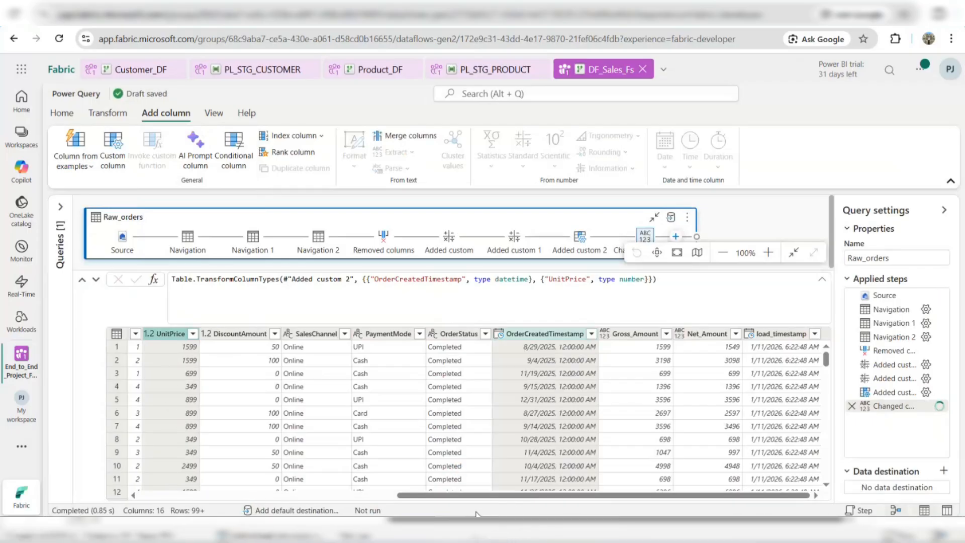
{"action": "left_click", "coordinate": [604, 333]}
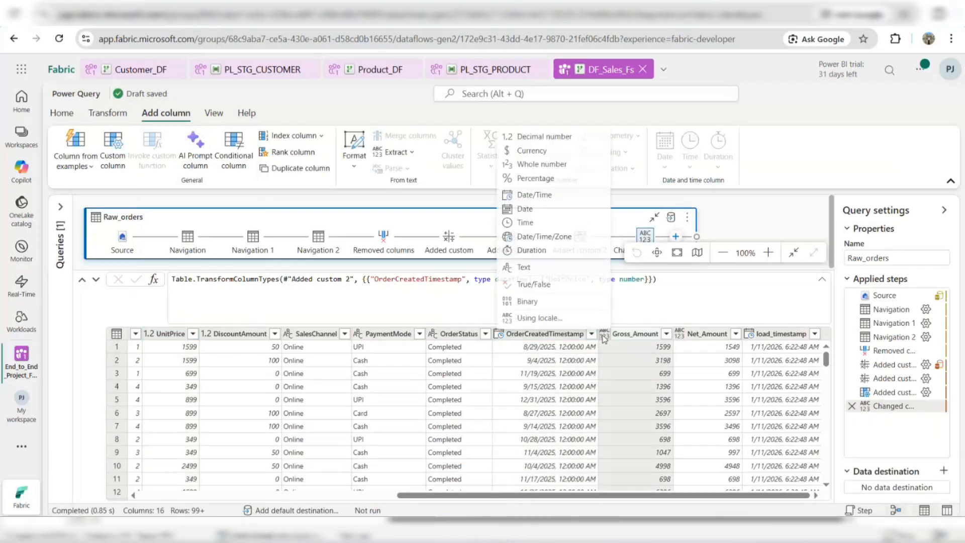
{"action": "left_click", "coordinate": [544, 135]}
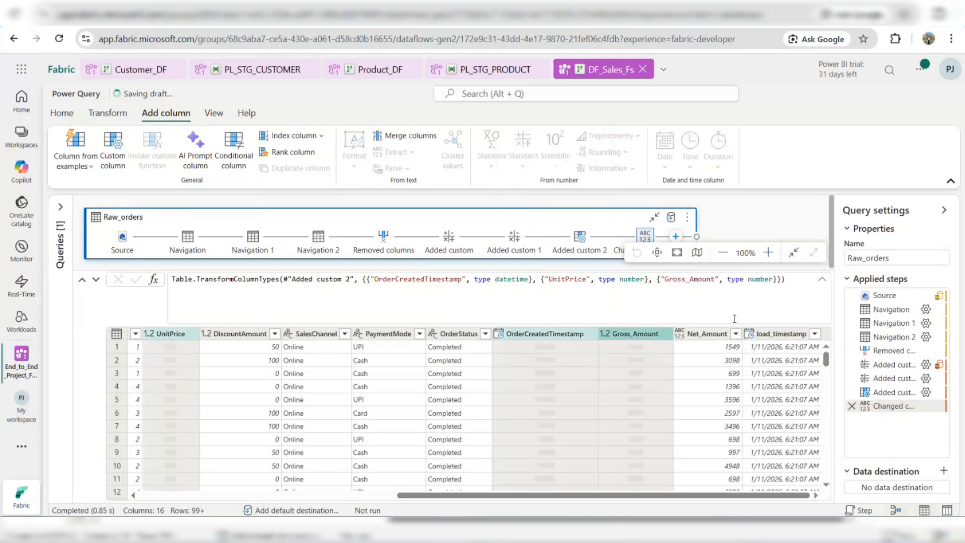
{"action": "left_click", "coordinate": [682, 336]}
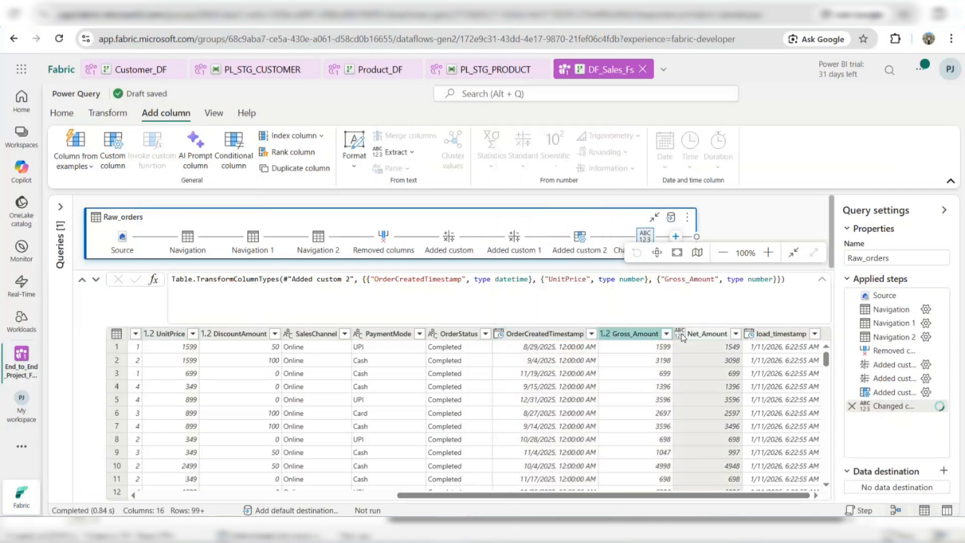
{"action": "left_click", "coordinate": [622, 136]}
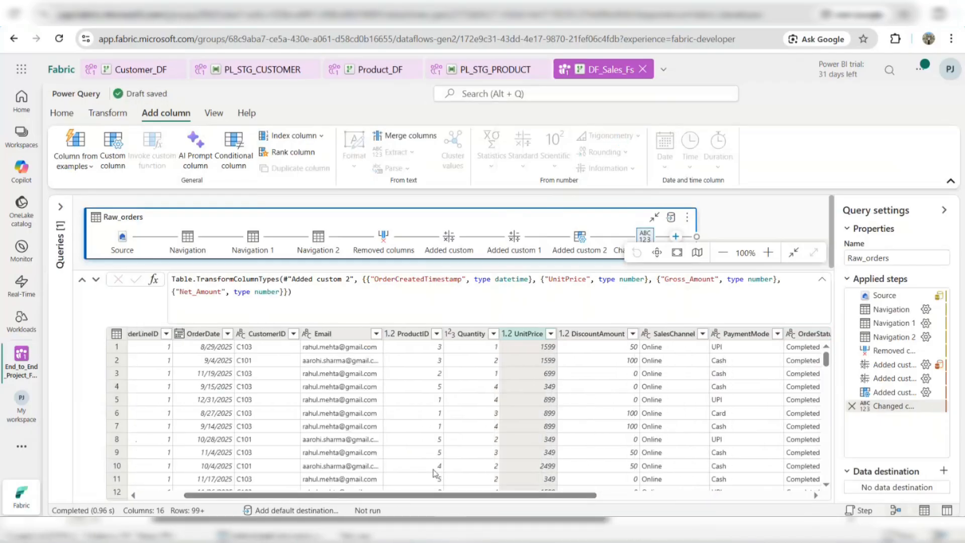
Change the ProductID column's data type to whole number, and convert it to text in a new applied step.
{"action": "left_click", "coordinate": [399, 334]}
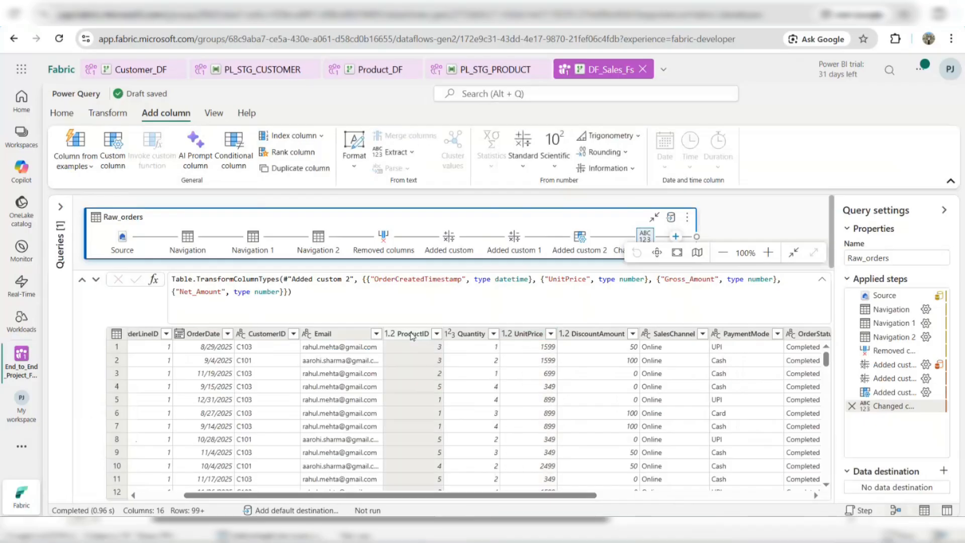
{"action": "left_click", "coordinate": [391, 333]}
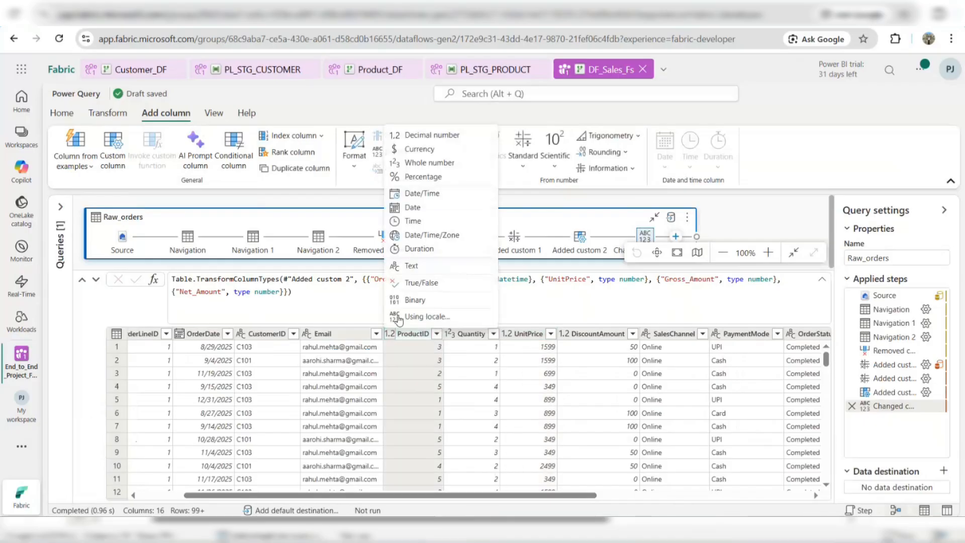
{"action": "left_click", "coordinate": [419, 163]}
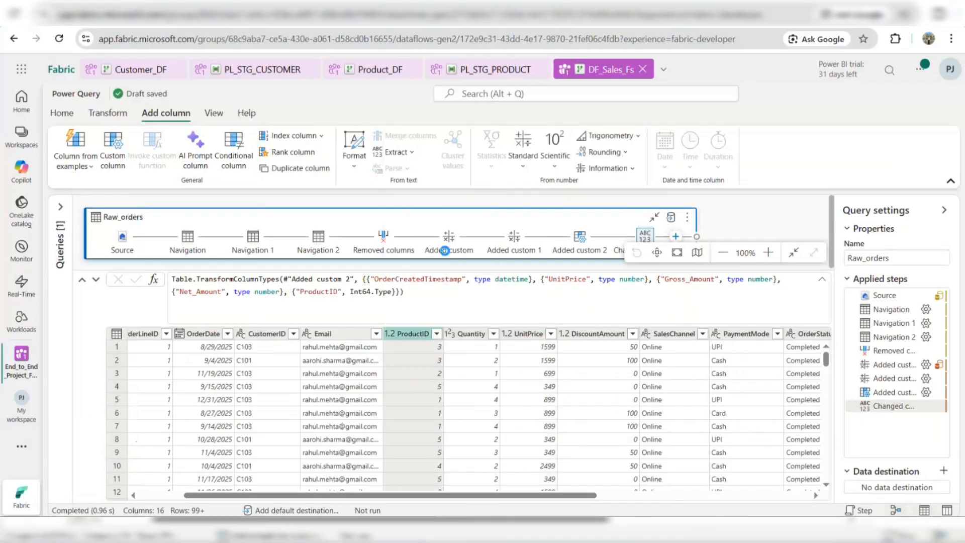
{"action": "left_click", "coordinate": [392, 334]}
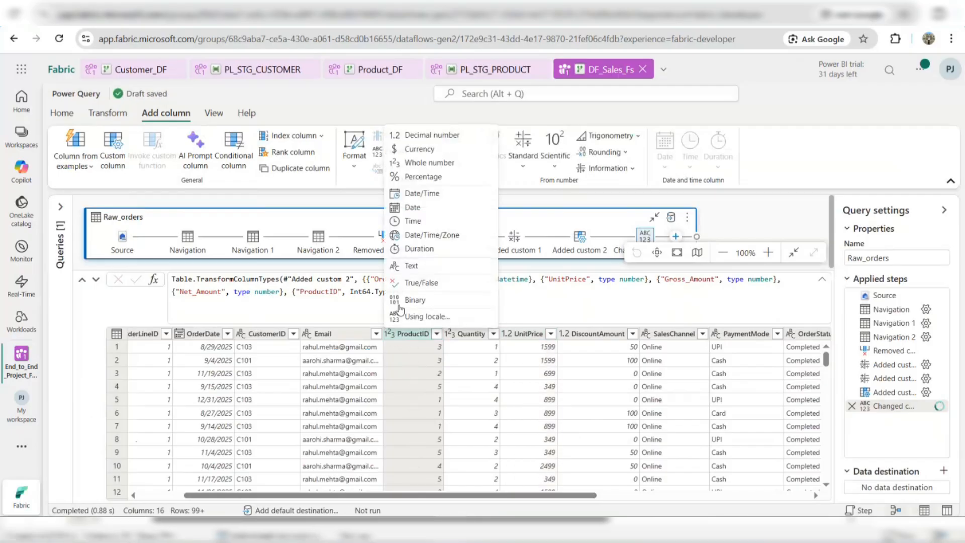
{"action": "left_click", "coordinate": [413, 266]}
{"action": "left_click", "coordinate": [599, 331]}
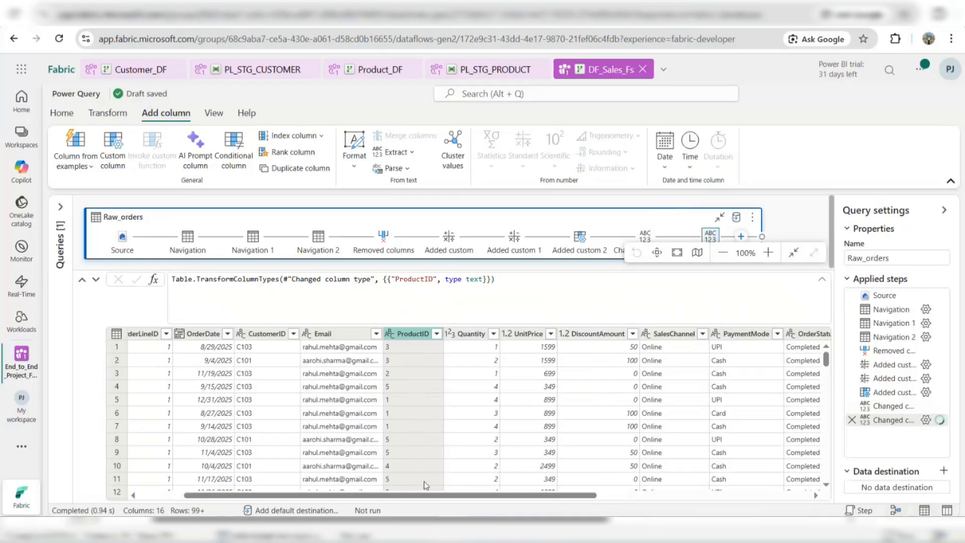
{"action": "scroll", "coordinate": [425, 485], "scroll_direction": "right", "scroll_amount": 10}
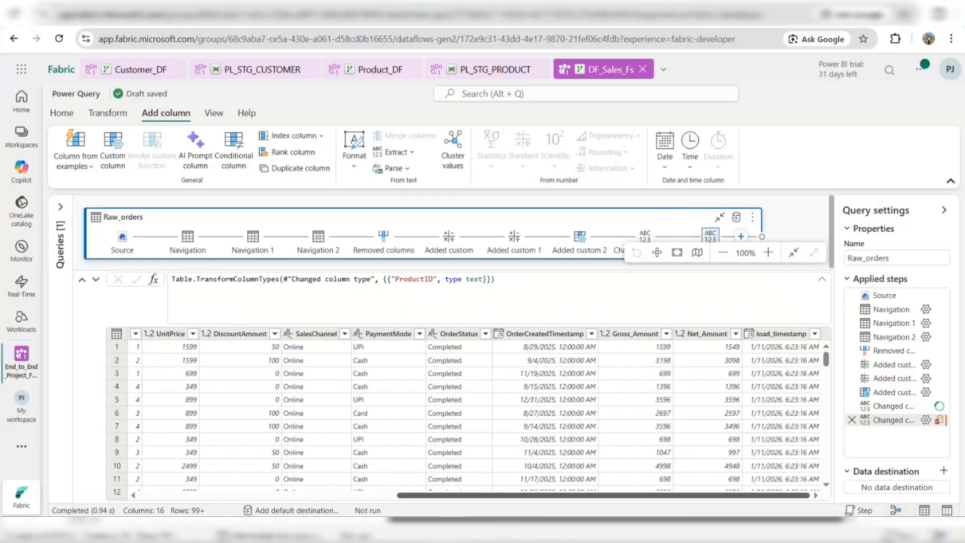
Set the Gold_WH warehouse's existing table DWH_Stage.Sales_FS as the data destination for the Raw_orders query.
{"action": "left_click", "coordinate": [736, 222]}
{"action": "left_click", "coordinate": [761, 362]}
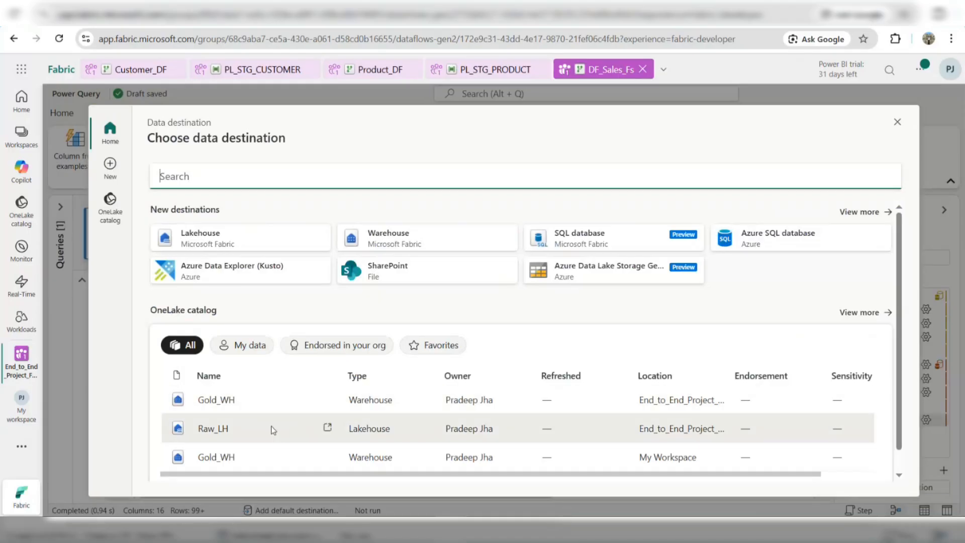
{"action": "left_click", "coordinate": [253, 399]}
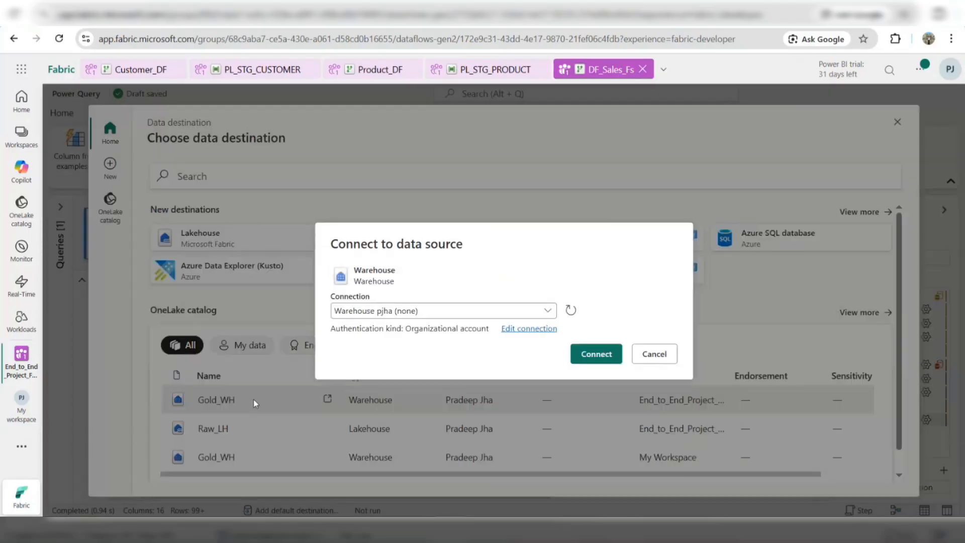
{"action": "left_click", "coordinate": [610, 354]}
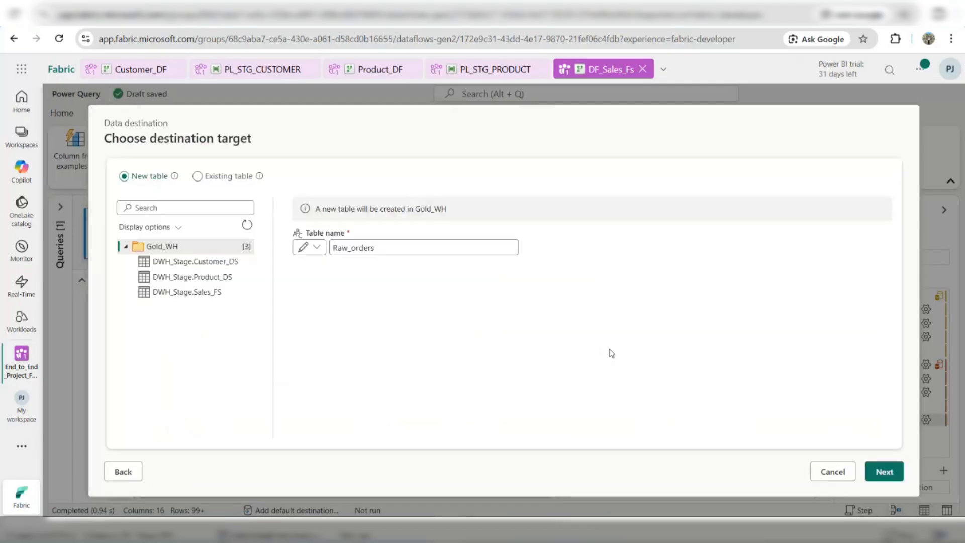
{"action": "left_click", "coordinate": [209, 181]}
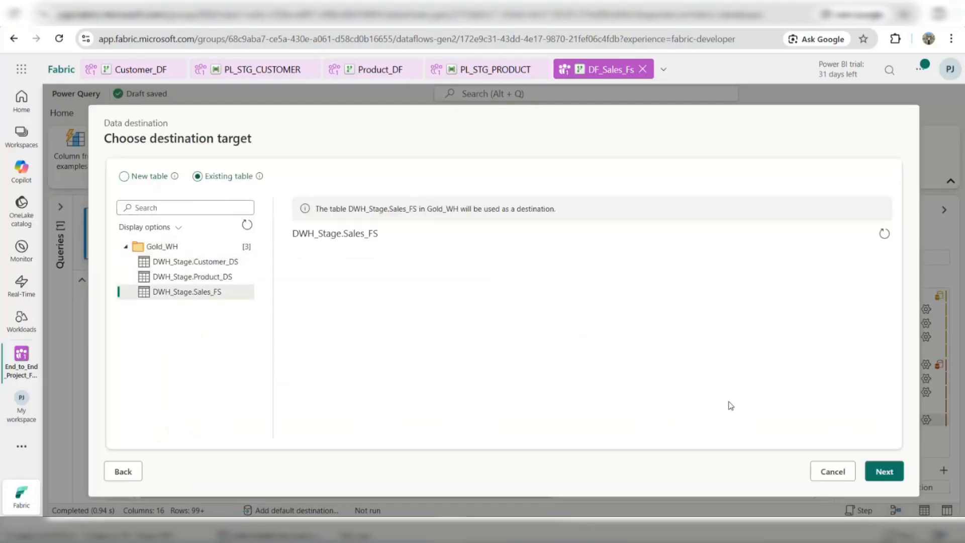
{"action": "left_click", "coordinate": [885, 473]}
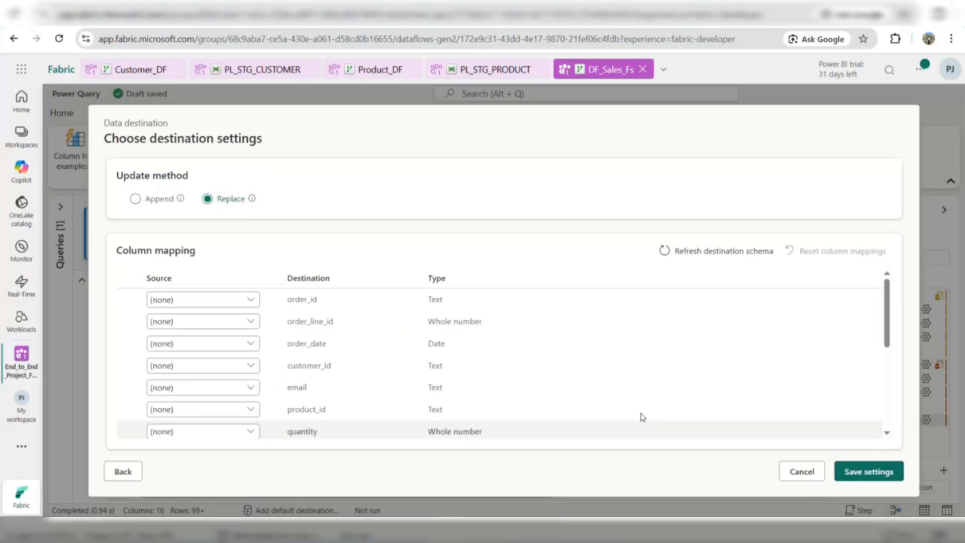
Map OrderID to order_id, OrderLineID to order_line_id and OrderDate to order_date in the destination column mapping.
{"action": "left_click", "coordinate": [242, 299]}
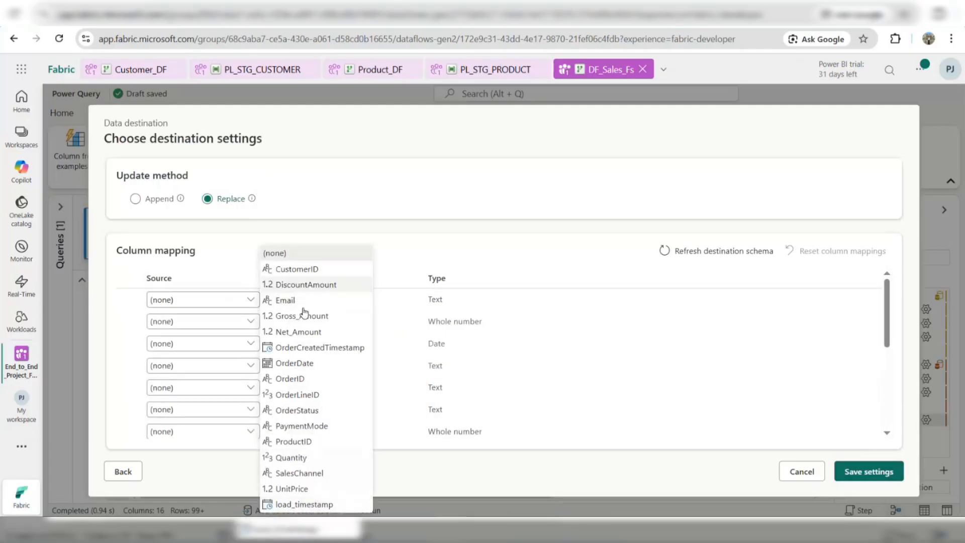
{"action": "left_click", "coordinate": [301, 380]}
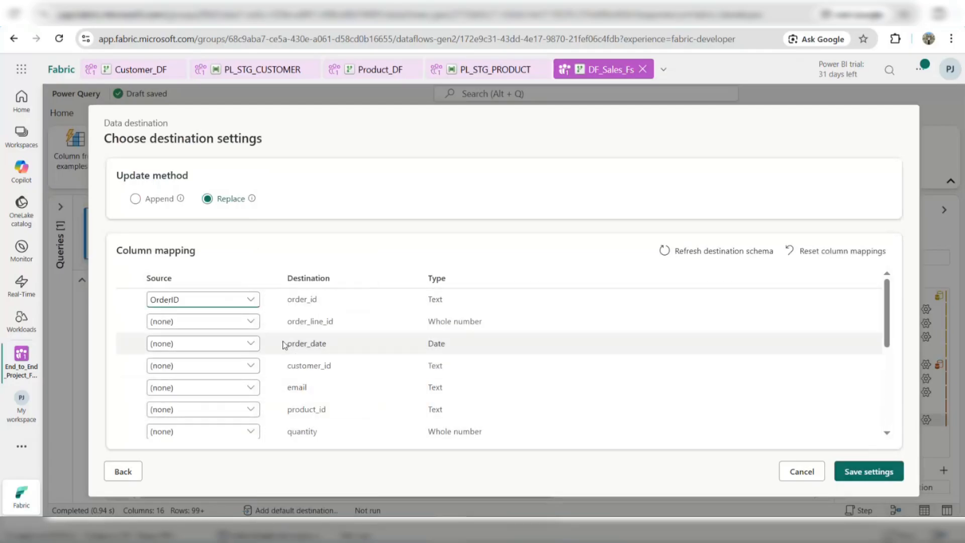
{"action": "left_click", "coordinate": [237, 320]}
{"action": "left_click", "coordinate": [312, 395]}
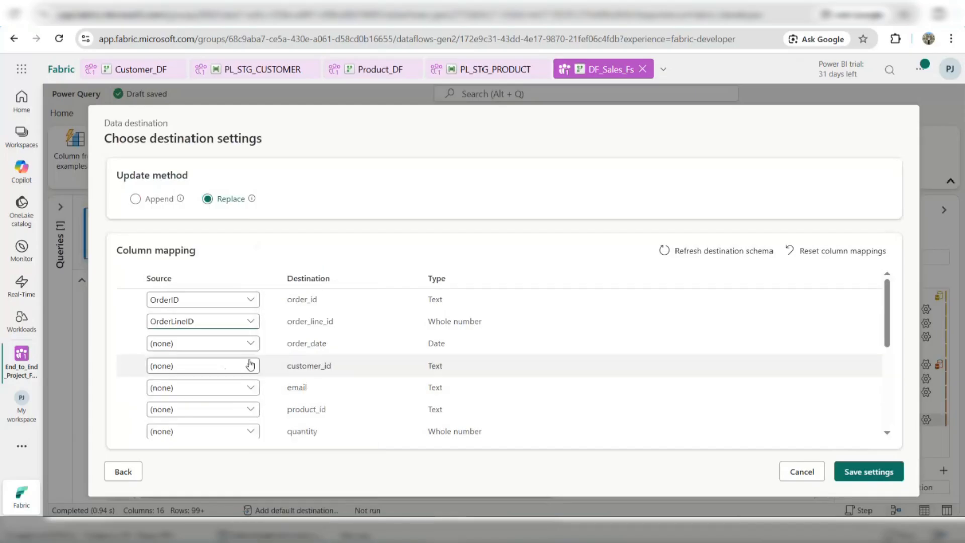
{"action": "left_click", "coordinate": [240, 345]}
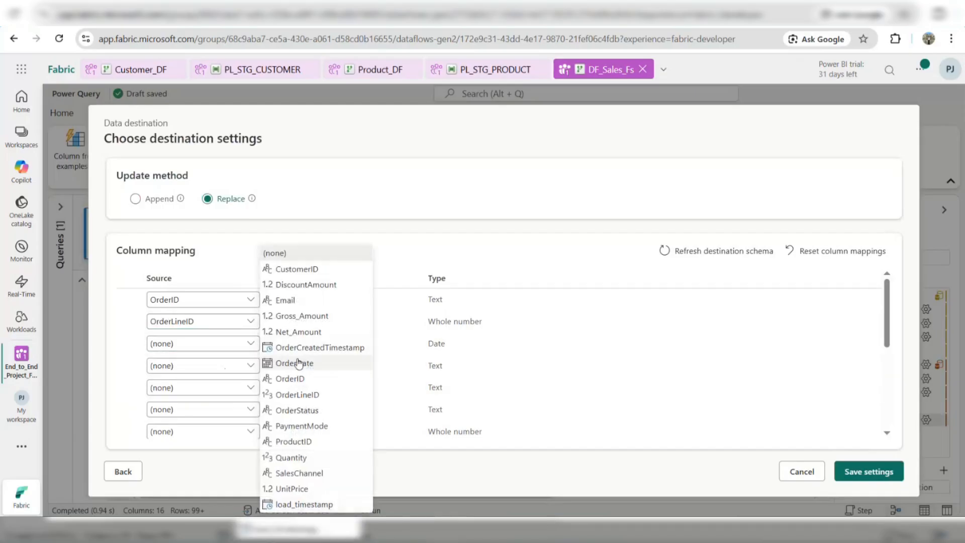
{"action": "left_click", "coordinate": [308, 362]}
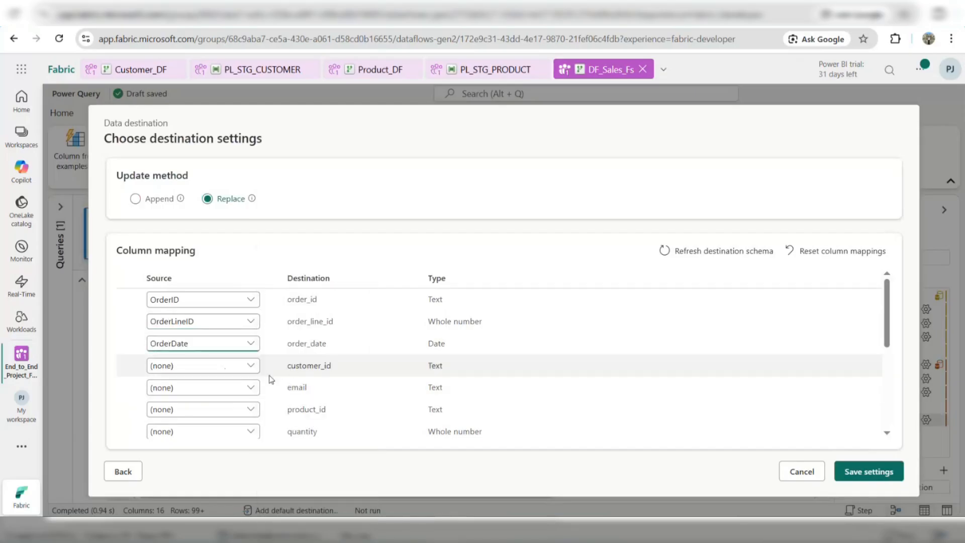
Map CustomerID to customer_id, Email to email and ProductID to product_id.
{"action": "left_click", "coordinate": [242, 366]}
{"action": "left_click", "coordinate": [212, 116]}
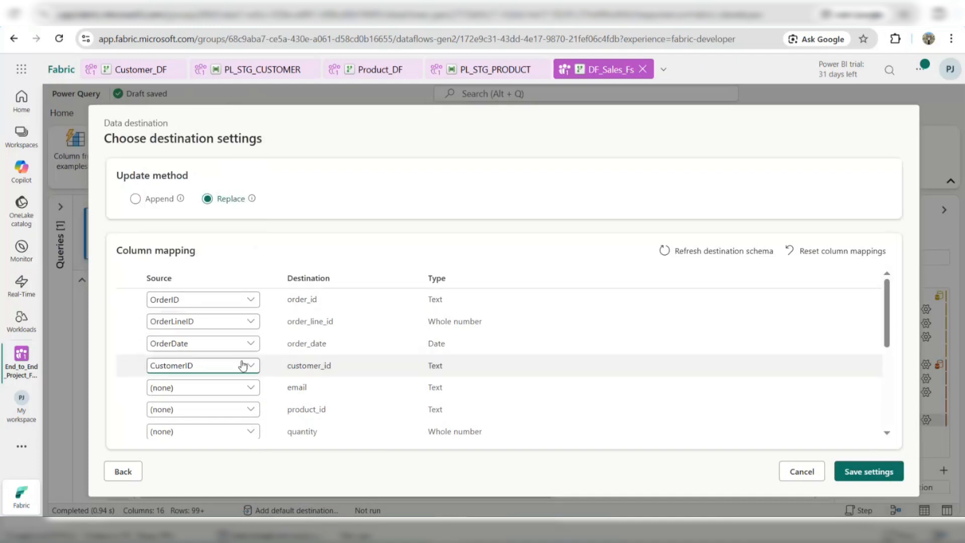
{"action": "left_click", "coordinate": [242, 388]}
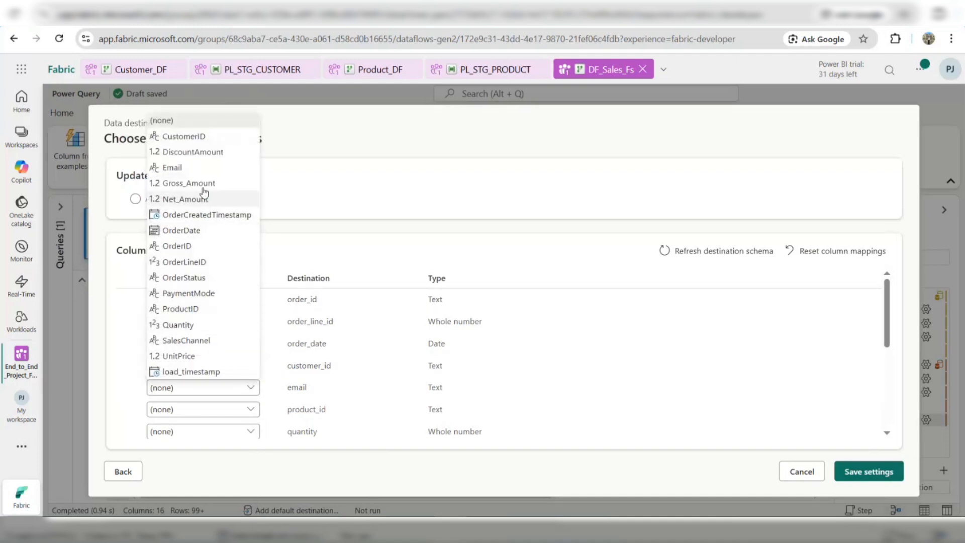
{"action": "left_click", "coordinate": [201, 167]}
{"action": "scroll", "coordinate": [237, 370], "scroll_direction": "down", "scroll_amount": 2}
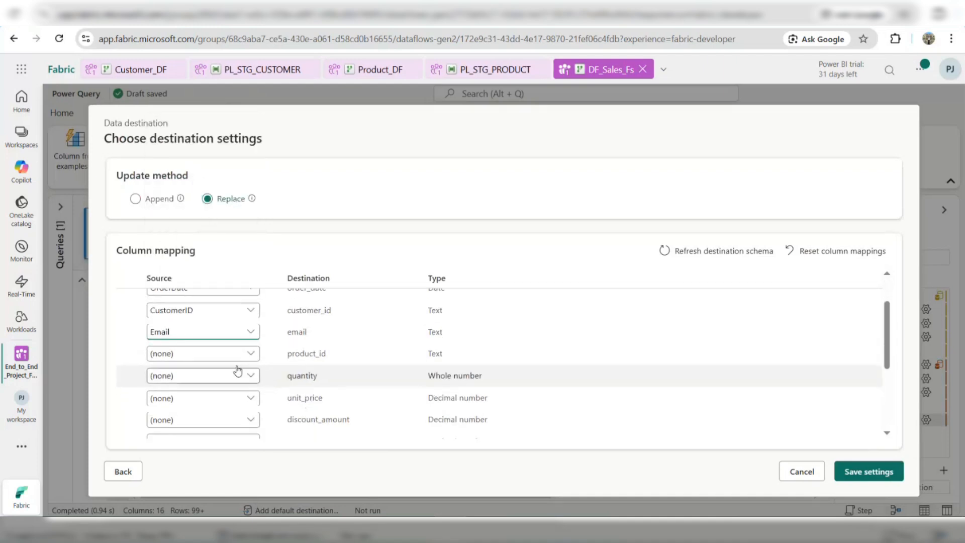
{"action": "left_click", "coordinate": [231, 354]}
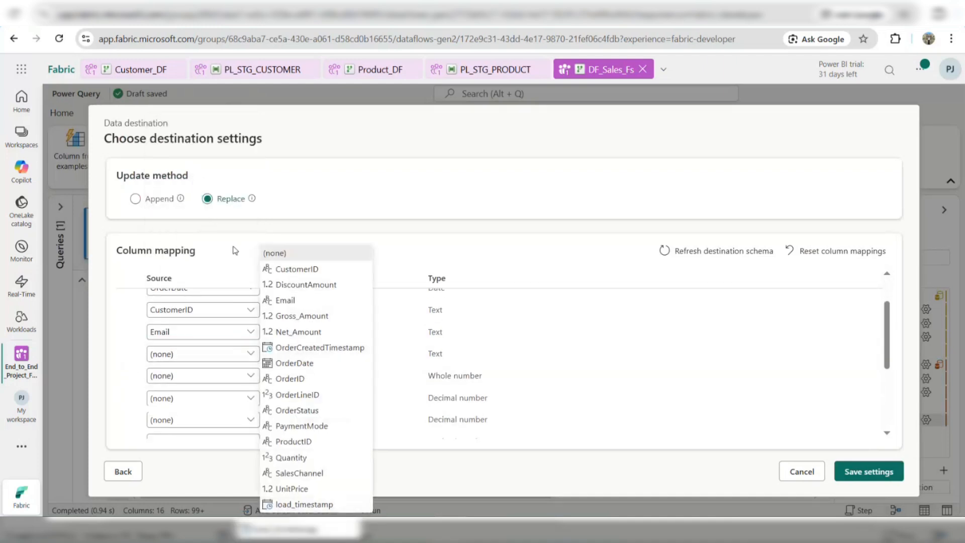
{"action": "left_click", "coordinate": [308, 444]}
Map Quantity to quantity, UnitPrice to unit_price and DiscountAmount to discount_amount.
{"action": "left_click", "coordinate": [247, 375]}
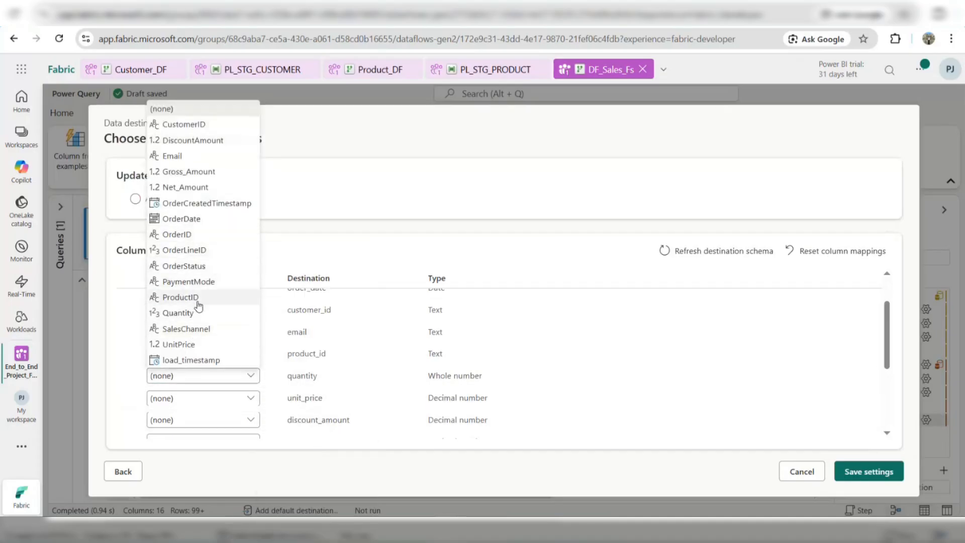
{"action": "left_click", "coordinate": [188, 314]}
{"action": "scroll", "coordinate": [262, 370], "scroll_direction": "down", "scroll_amount": 1}
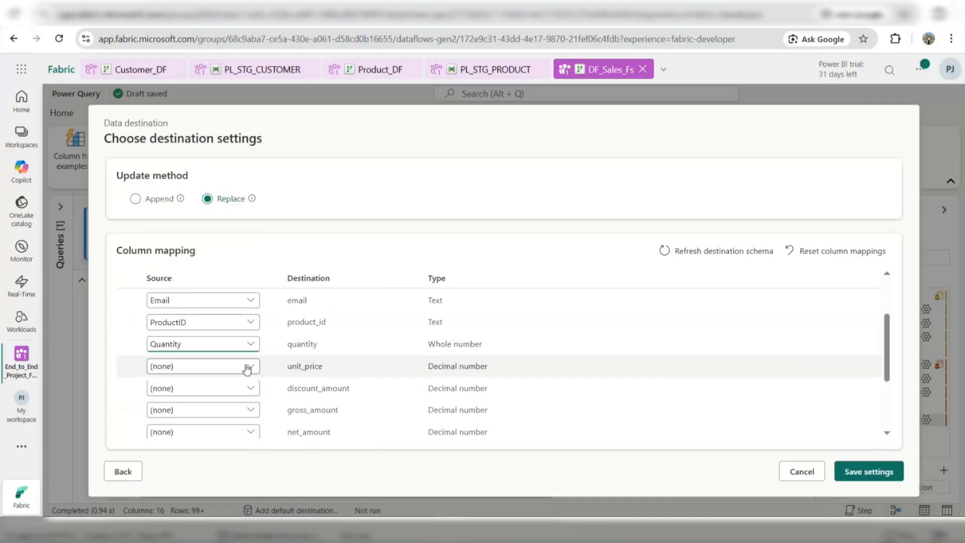
{"action": "left_click", "coordinate": [246, 369]}
{"action": "left_click", "coordinate": [203, 334]}
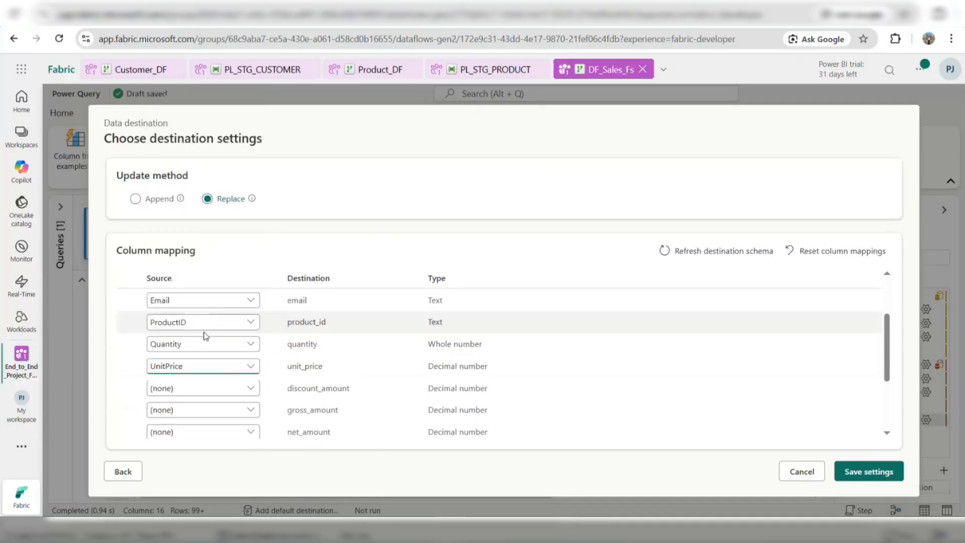
{"action": "left_click", "coordinate": [233, 392]}
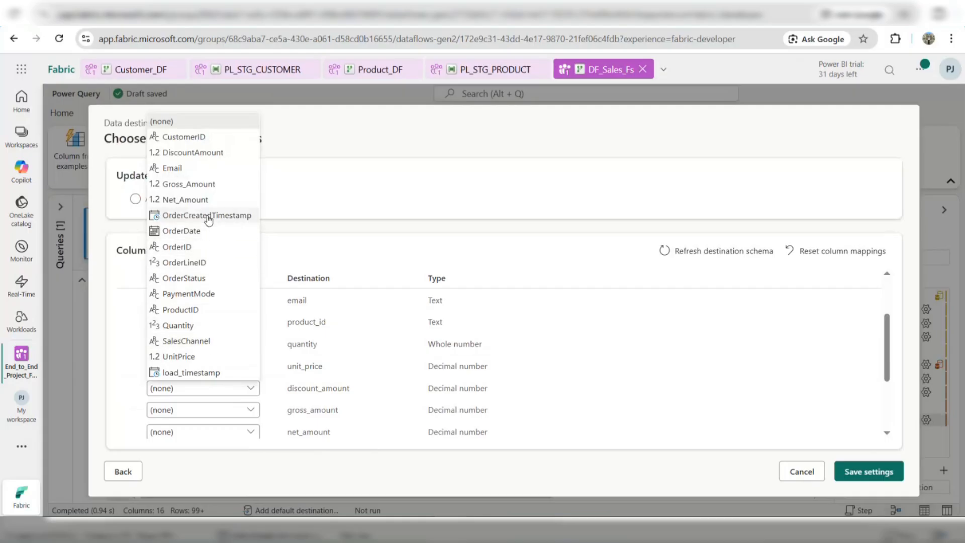
{"action": "left_click", "coordinate": [214, 152]}
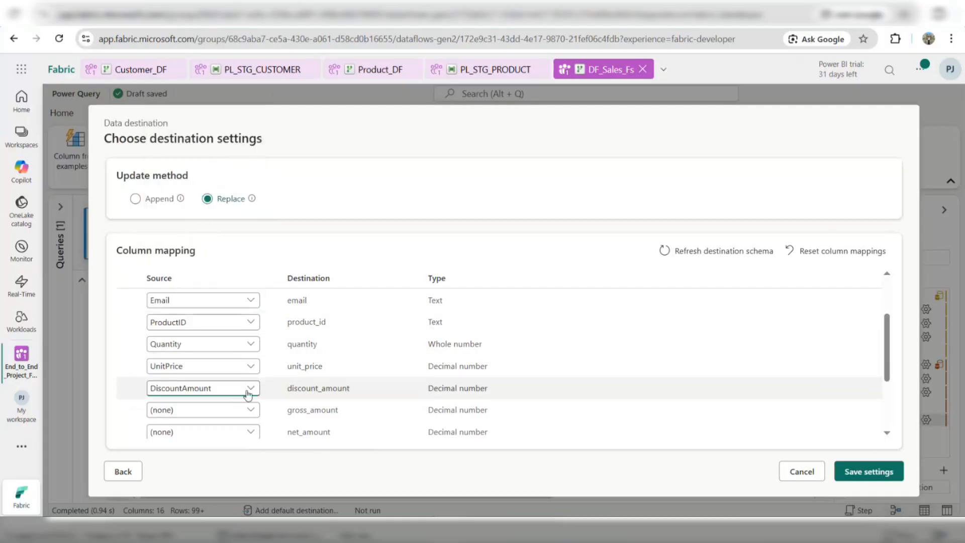
Map Gross_Amount to gross_amount and Net_Amount to net_amount.
{"action": "left_click", "coordinate": [241, 411]}
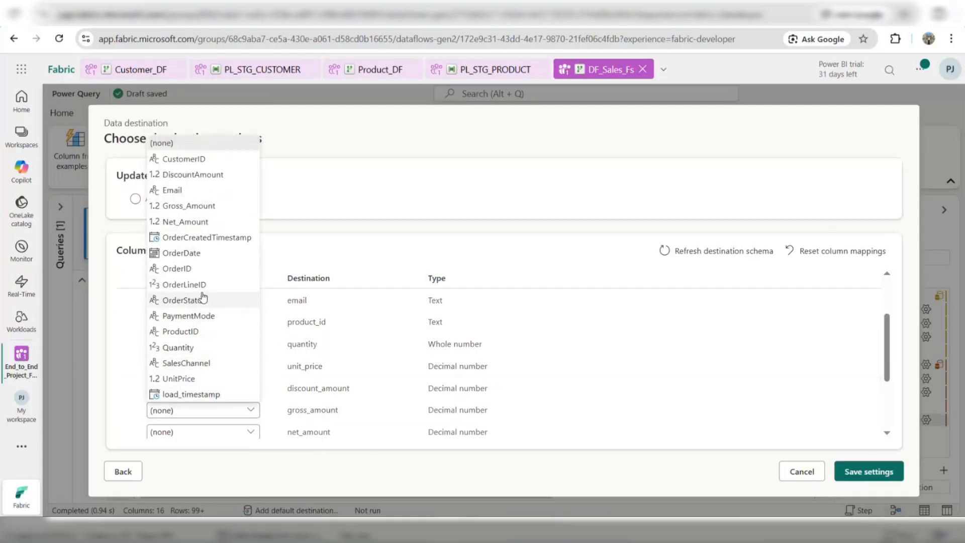
{"action": "left_click", "coordinate": [200, 209]}
{"action": "left_click", "coordinate": [215, 432]}
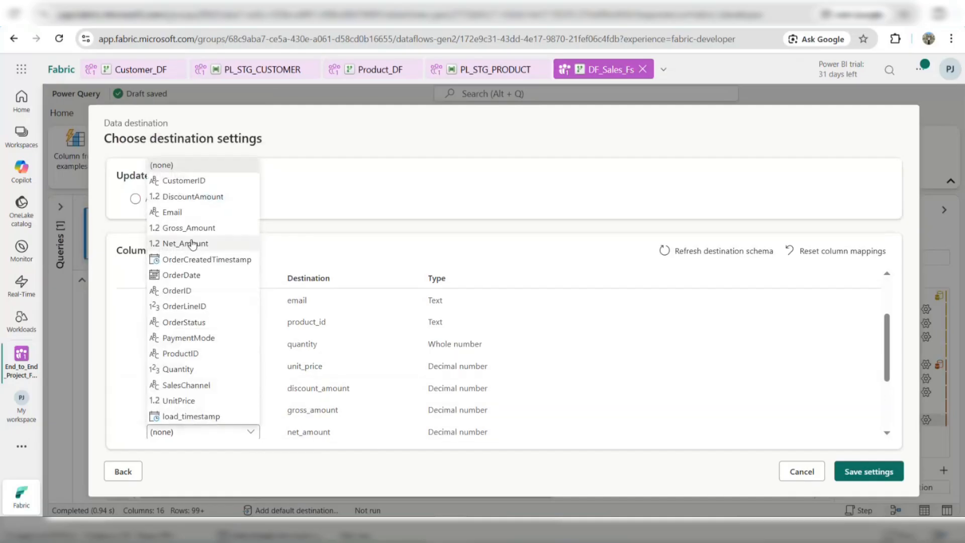
{"action": "left_click", "coordinate": [186, 245]}
Map SalesChannel to sales_channel, PaymentMode to payment_mode and OrderStatus to order_status.
{"action": "scroll", "coordinate": [302, 352], "scroll_direction": "down", "scroll_amount": 3}
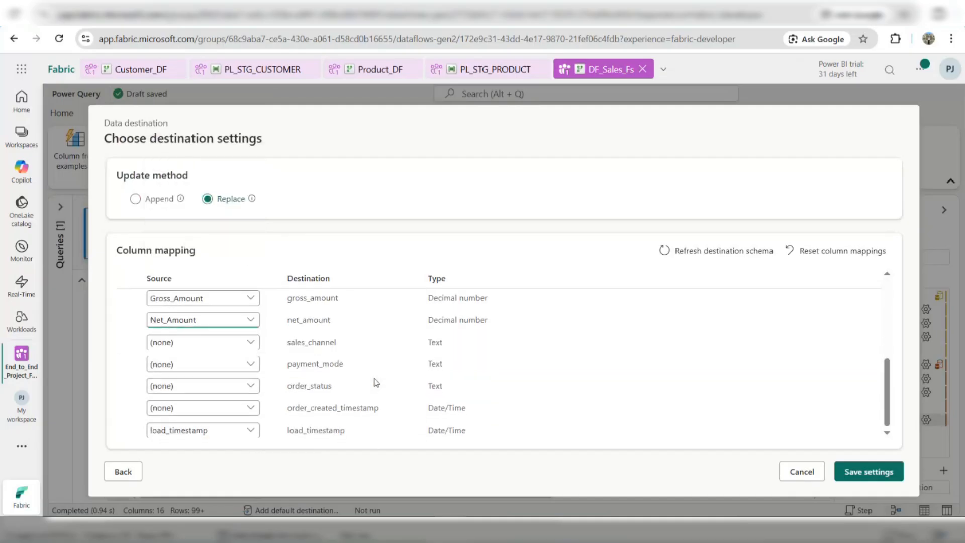
{"action": "left_click", "coordinate": [253, 342]}
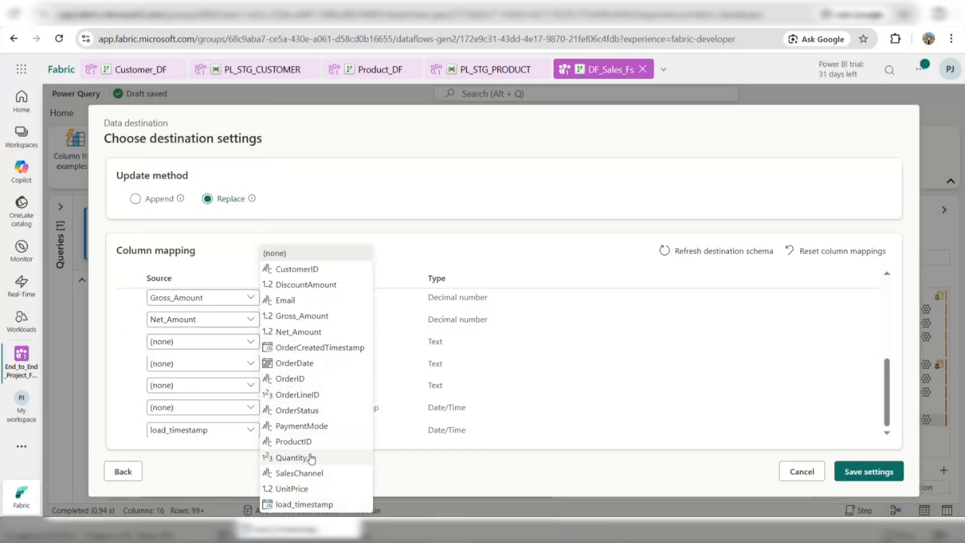
{"action": "left_click", "coordinate": [304, 473]}
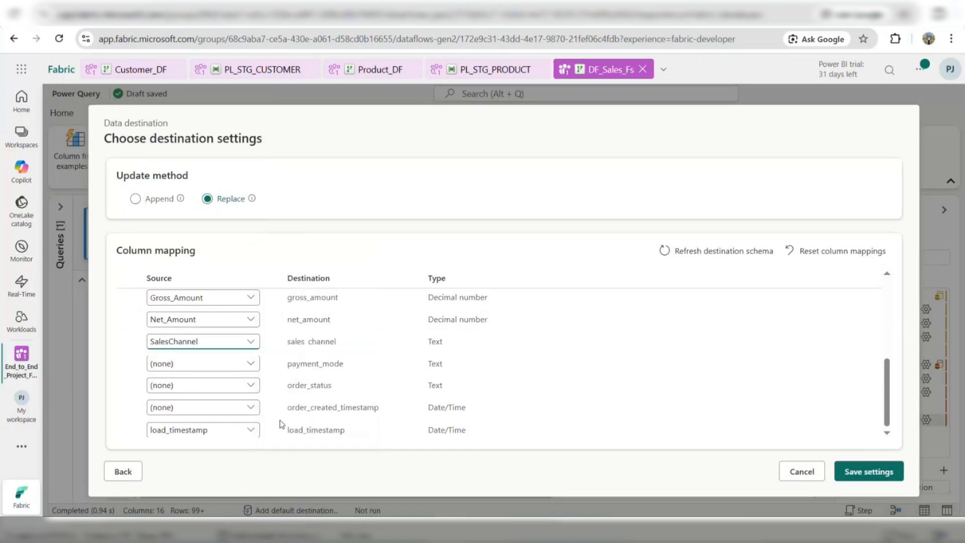
{"action": "left_click", "coordinate": [237, 363]}
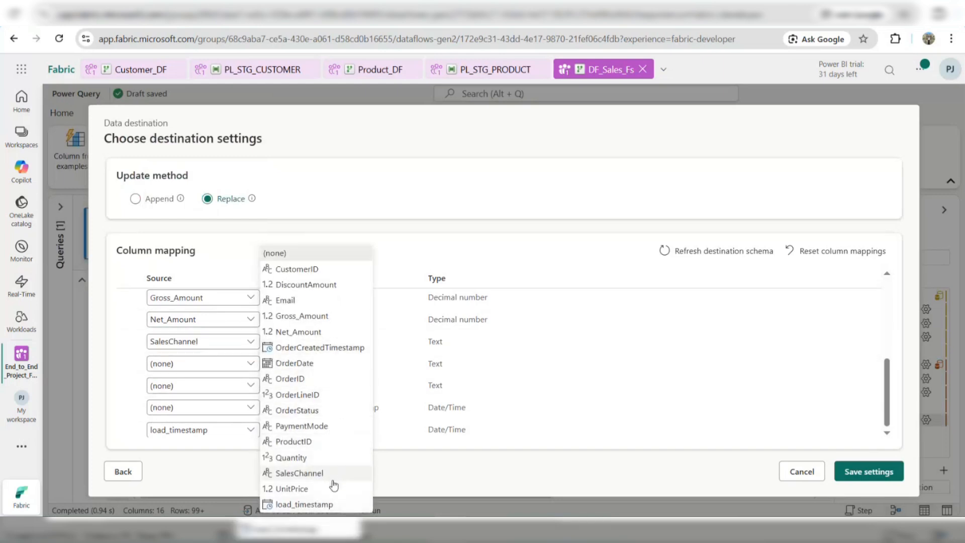
{"action": "left_click", "coordinate": [314, 426]}
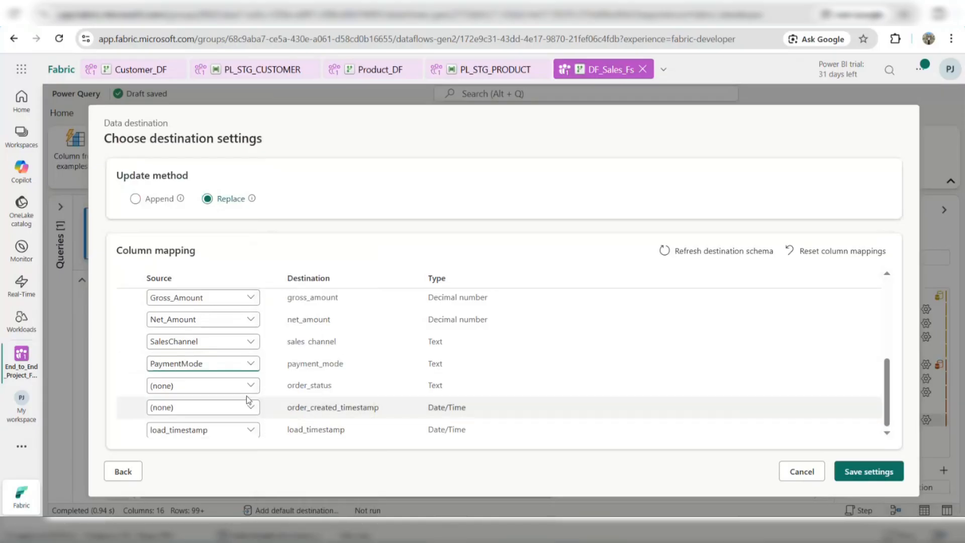
{"action": "left_click", "coordinate": [242, 386]}
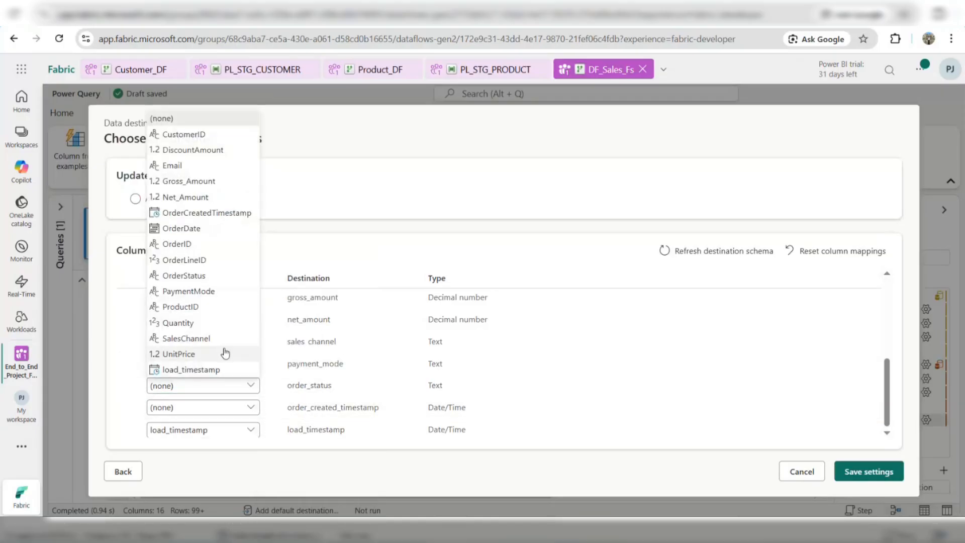
{"action": "left_click", "coordinate": [202, 276]}
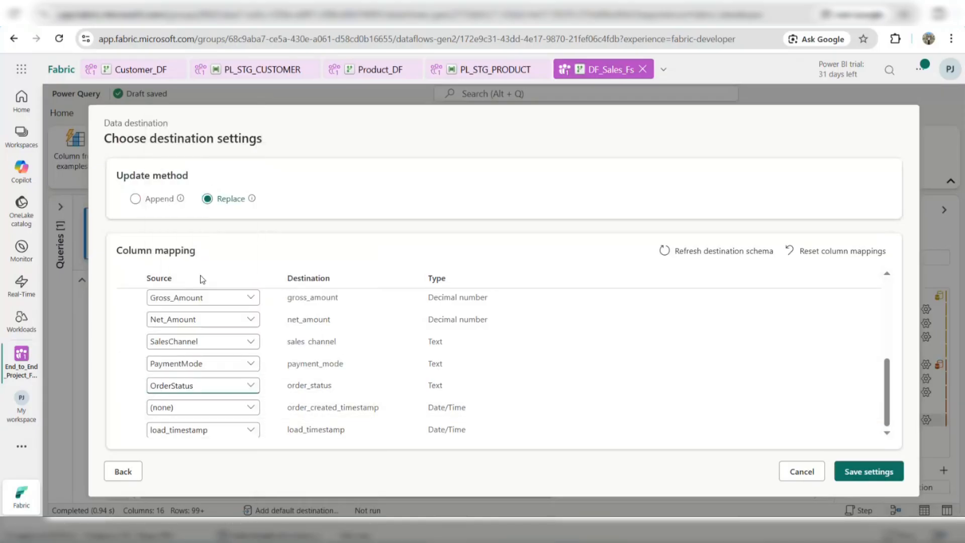
Map OrderCreatedTimestamp to order_created_timestamp, check the mapping from order_id down, and save the destination settings.
{"action": "left_click", "coordinate": [248, 406]}
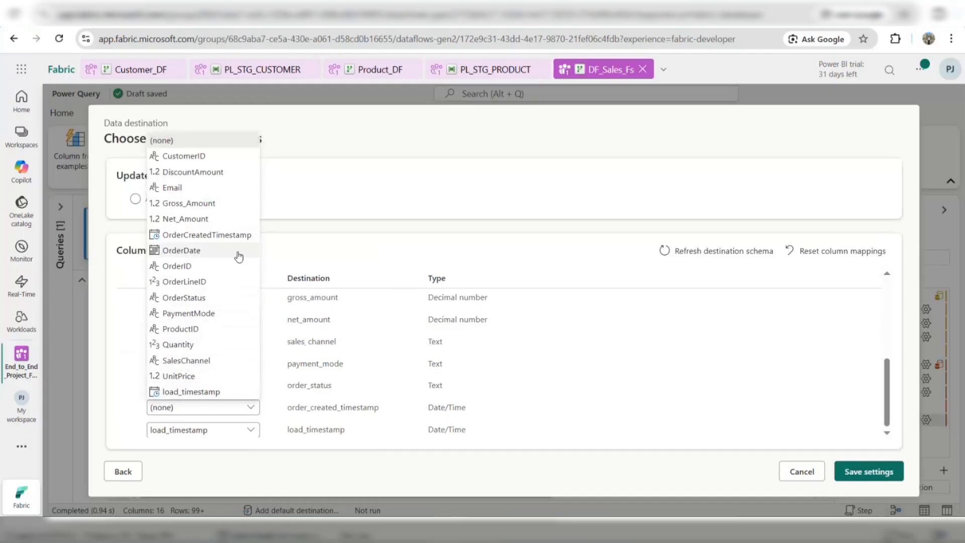
{"action": "left_click", "coordinate": [232, 237]}
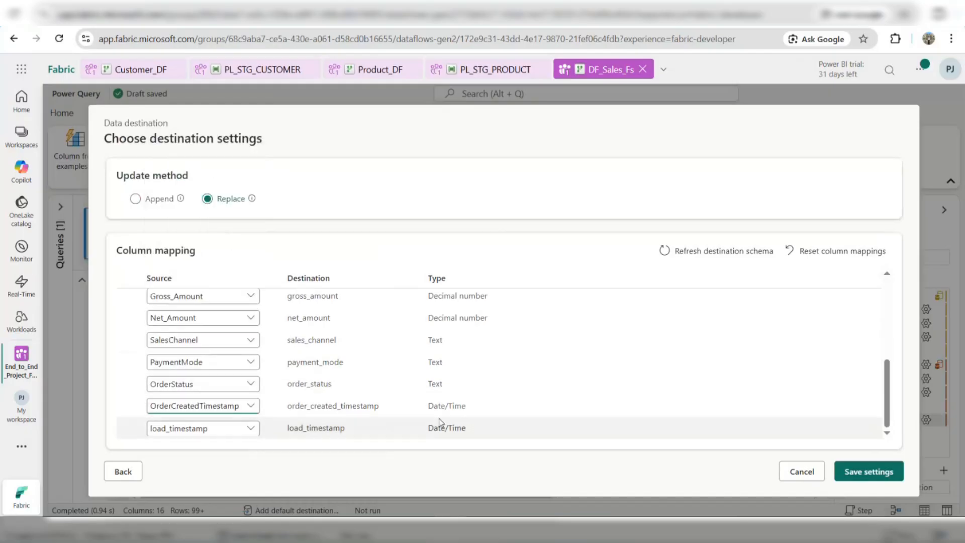
{"action": "scroll", "coordinate": [437, 425], "scroll_direction": "up", "scroll_amount": 5}
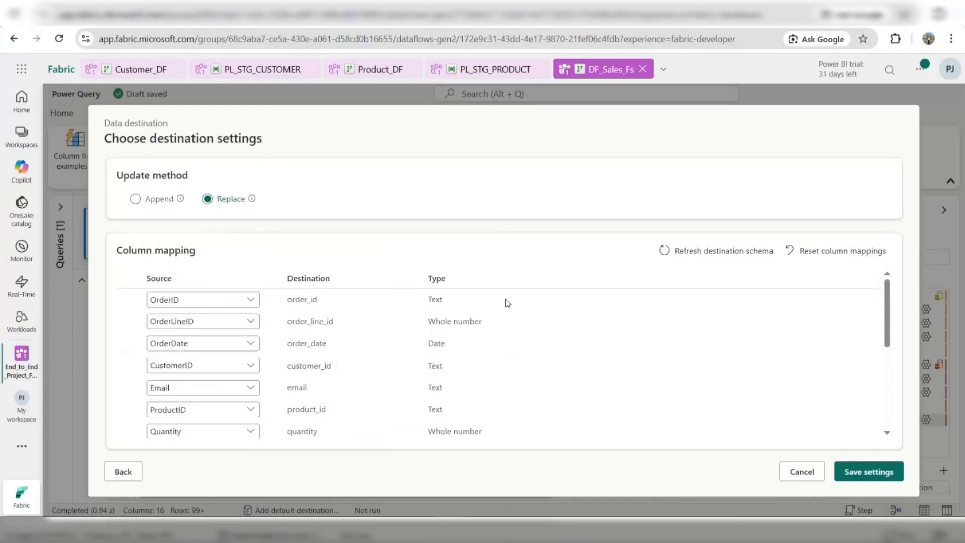
{"action": "left_click", "coordinate": [843, 469]}
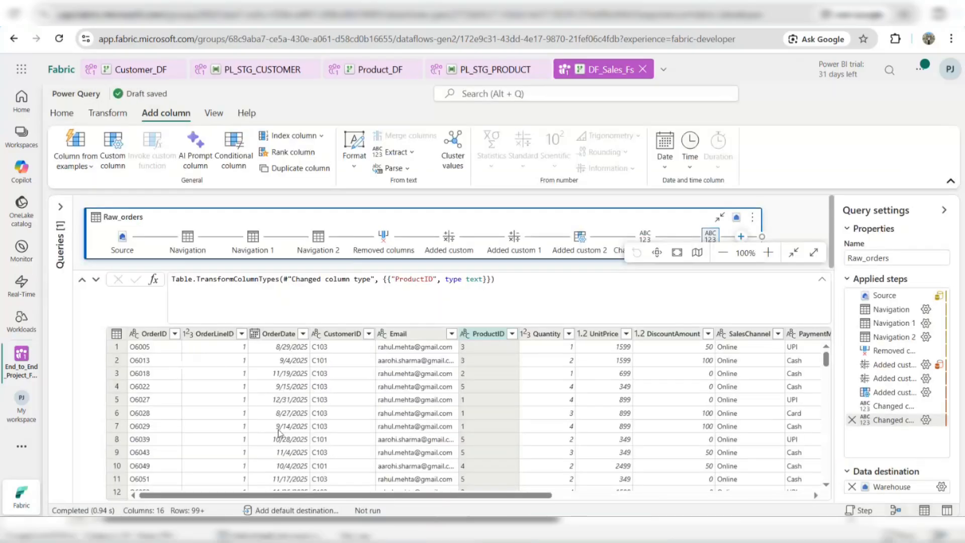
Select the OrderID column and examine its values in the Raw_orders data preview.
{"action": "left_click", "coordinate": [223, 493]}
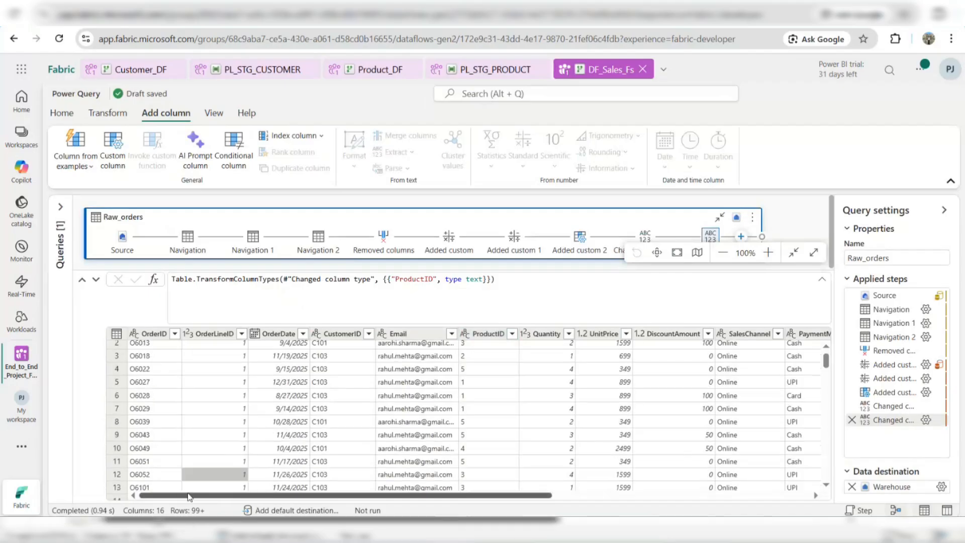
{"action": "left_click", "coordinate": [150, 334]}
{"action": "scroll", "coordinate": [160, 400], "scroll_direction": "up", "scroll_amount": 1}
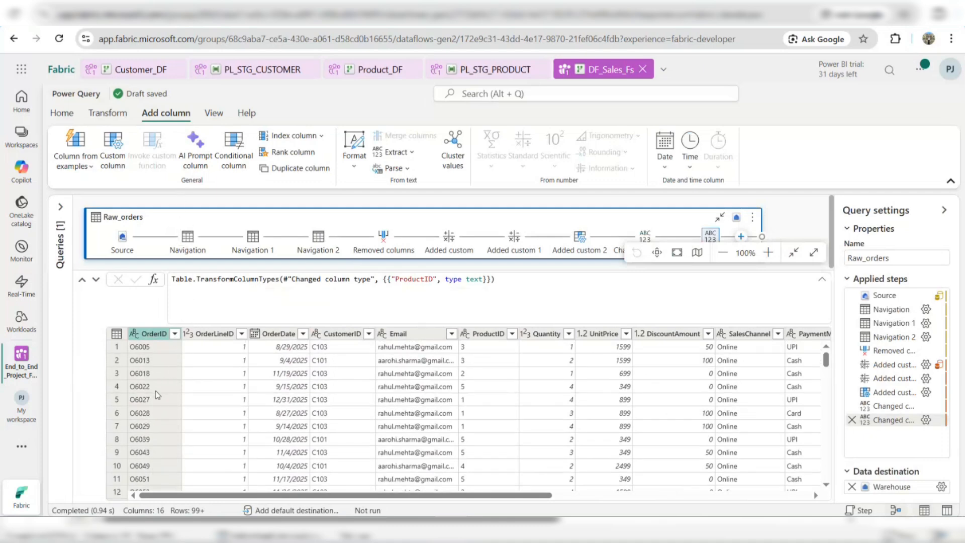
{"action": "scroll", "coordinate": [157, 395], "scroll_direction": "down", "scroll_amount": 4}
{"action": "scroll", "coordinate": [158, 395], "scroll_direction": "up", "scroll_amount": 4}
{"action": "scroll", "coordinate": [159, 406], "scroll_direction": "down", "scroll_amount": 1}
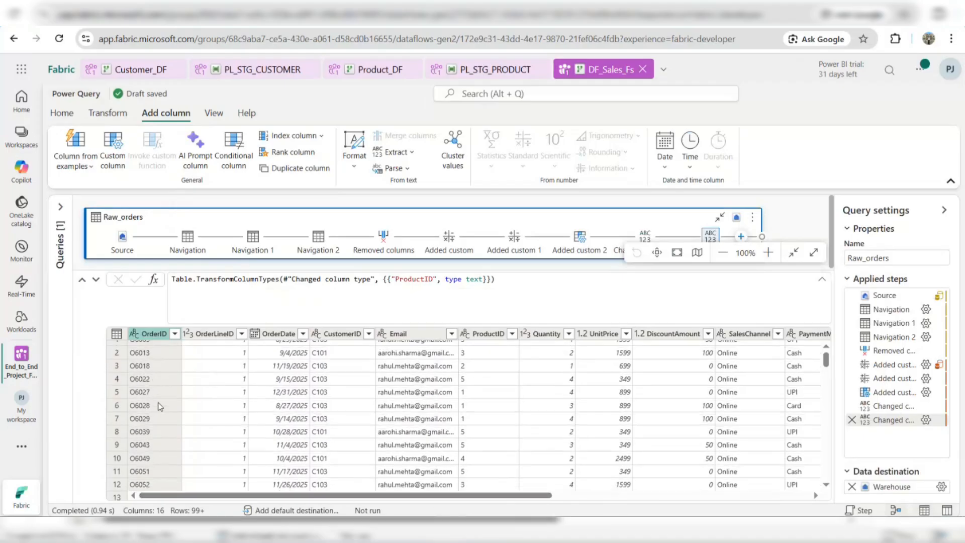
Sort the Raw_orders query by OrderID in descending order and review the rows and the remaining columns up to load_timestamp.
{"action": "left_click", "coordinate": [174, 333]}
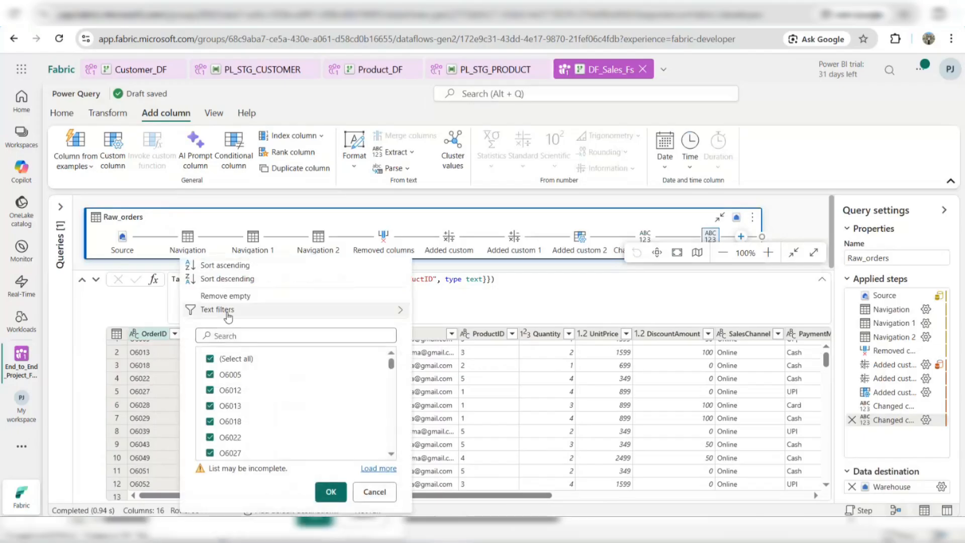
{"action": "left_click", "coordinate": [241, 276]}
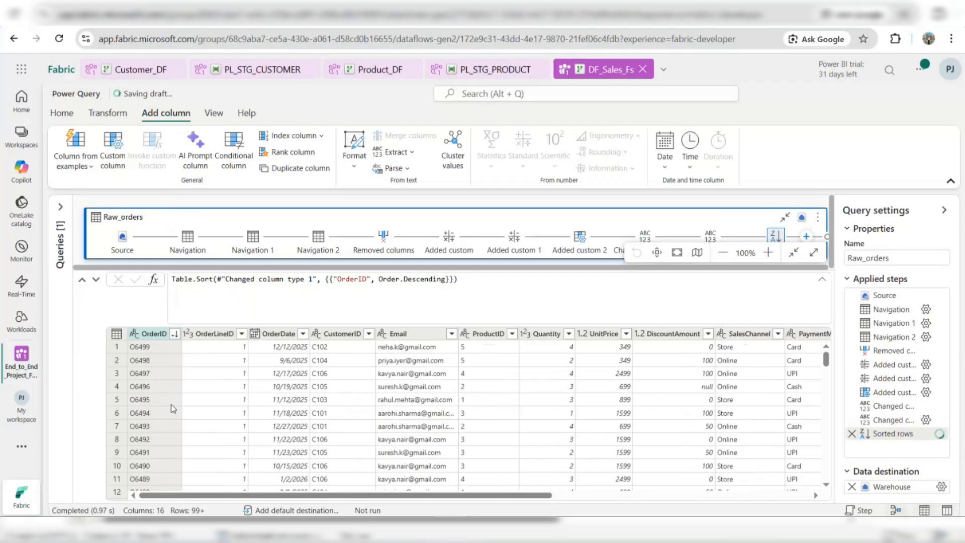
{"action": "scroll", "coordinate": [174, 409], "scroll_direction": "down", "scroll_amount": 3}
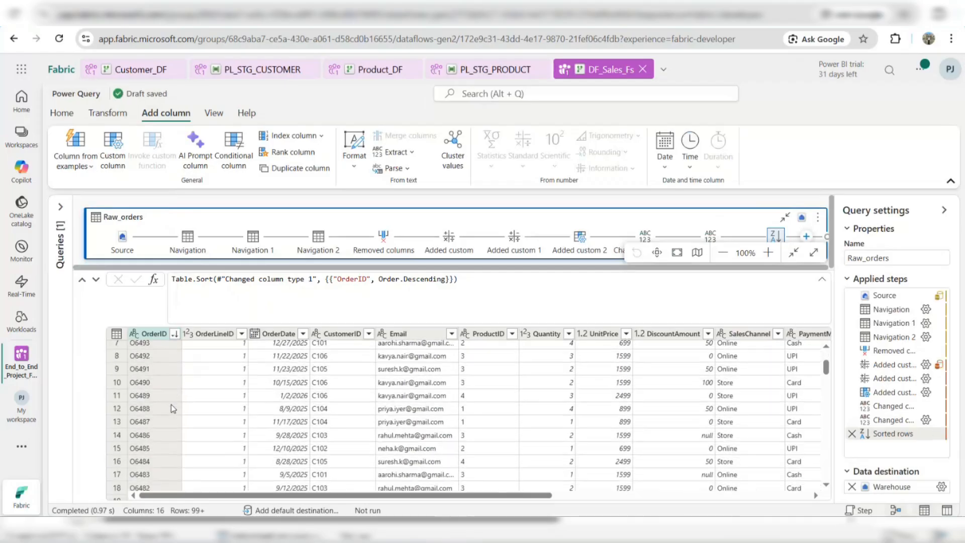
{"action": "scroll", "coordinate": [174, 408], "scroll_direction": "down", "scroll_amount": 8}
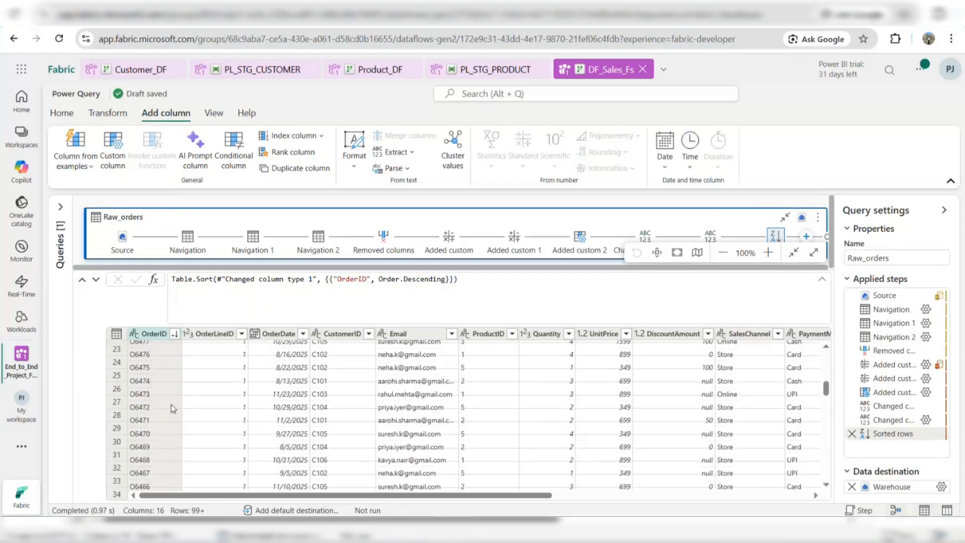
{"action": "scroll", "coordinate": [173, 408], "scroll_direction": "down", "scroll_amount": 20}
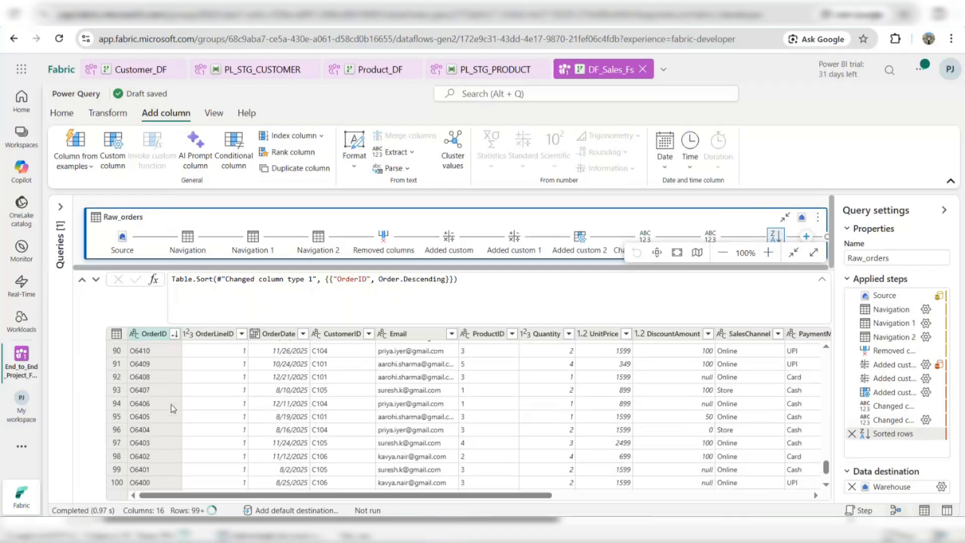
{"action": "scroll", "coordinate": [171, 404], "scroll_direction": "up", "scroll_amount": 20}
{"action": "right_click", "coordinate": [171, 407]}
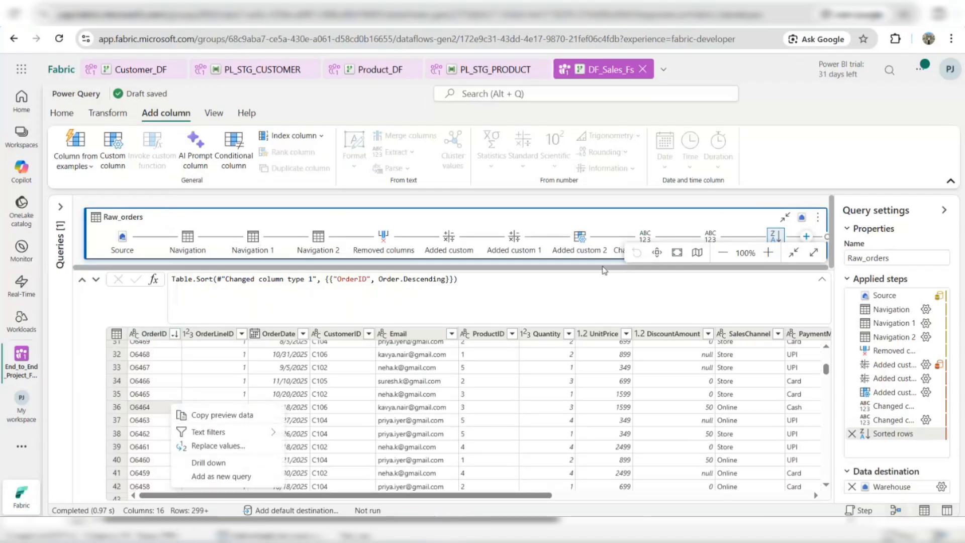
{"action": "left_click_drag", "start_coordinate": [483, 495], "coordinate": [740, 495]}
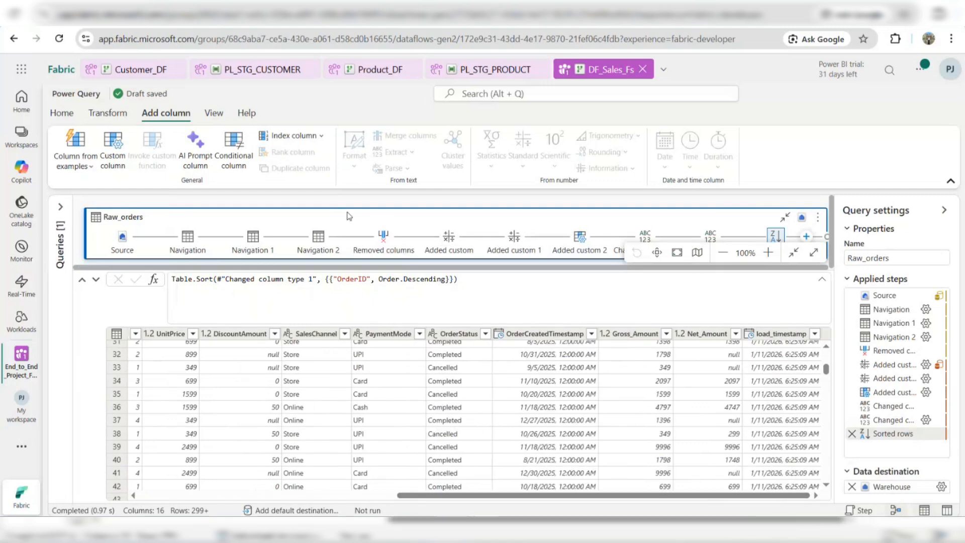
Save the DF_Sales_Fs dataflow.
{"action": "left_click", "coordinate": [61, 114]}
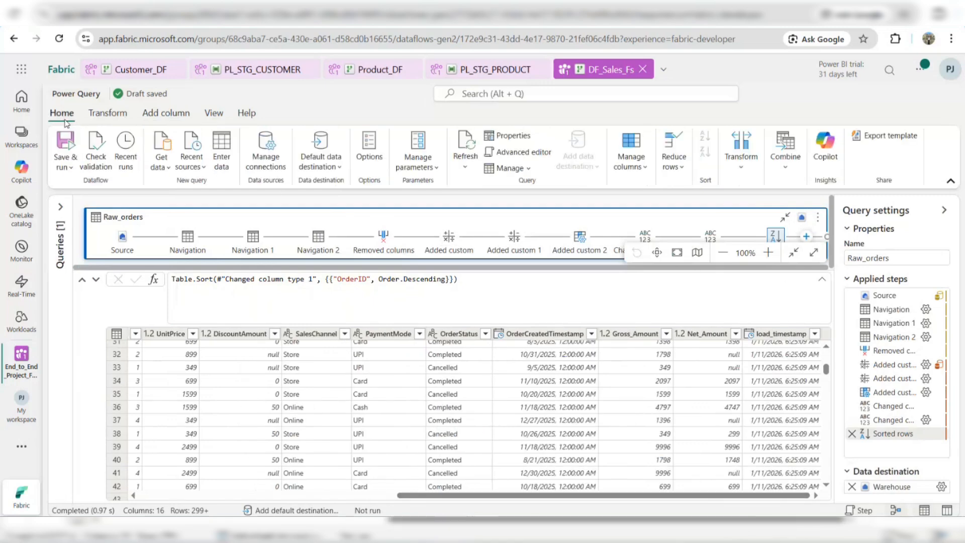
{"action": "left_click", "coordinate": [73, 167]}
{"action": "left_click", "coordinate": [93, 209]}
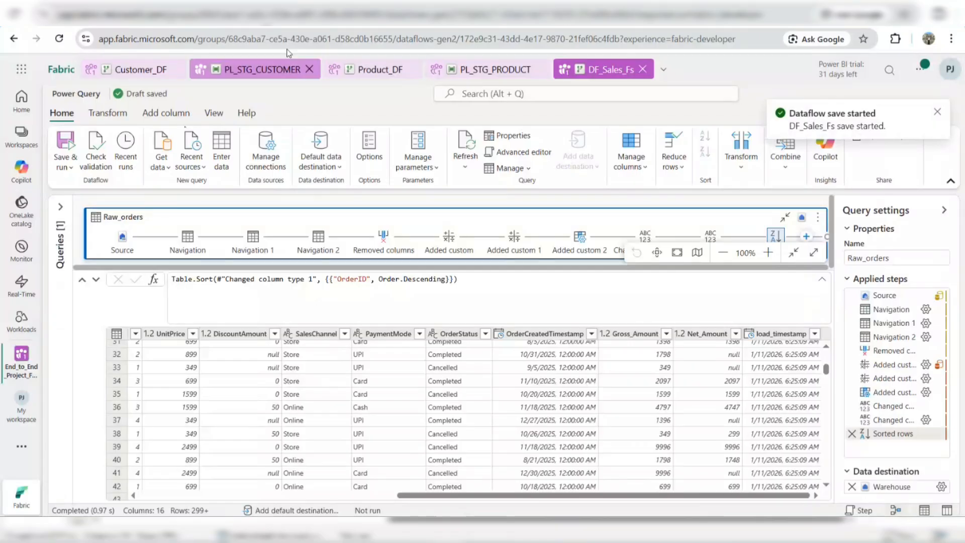
Create a pipeline named PL_STG_SALES_F in the workspace's Silver > Stage_Pipelines > Pipelines folder.
{"action": "left_click", "coordinate": [29, 373]}
{"action": "left_click", "coordinate": [97, 215]}
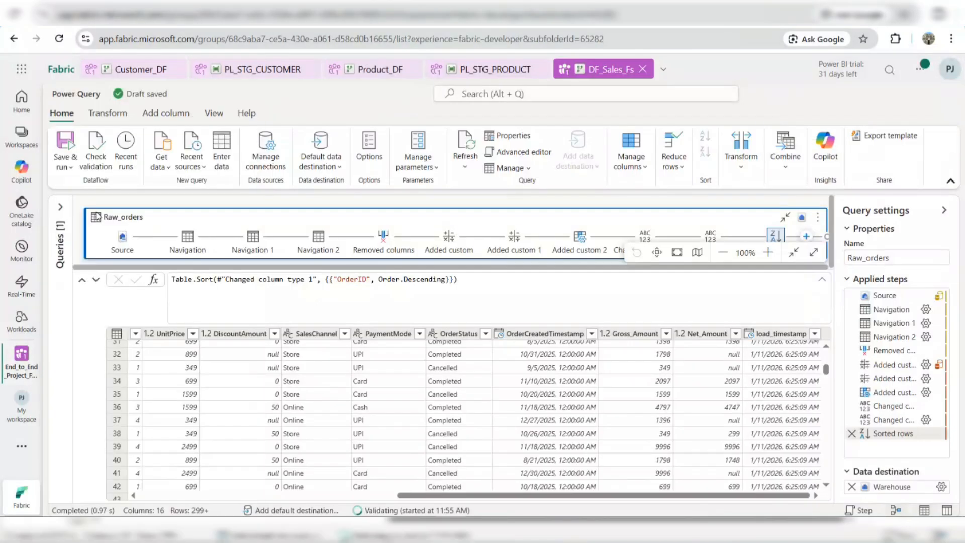
{"action": "left_click", "coordinate": [145, 335]}
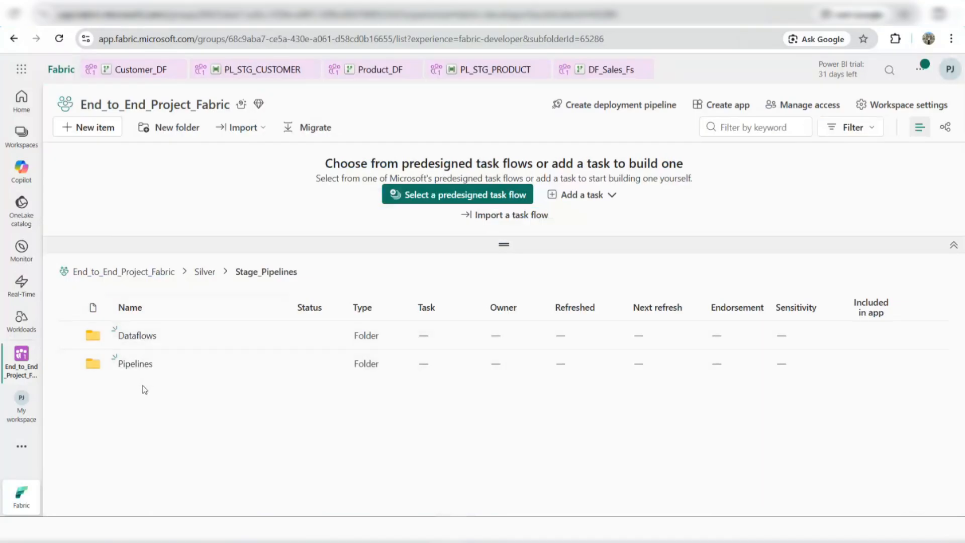
{"action": "left_click", "coordinate": [135, 364]}
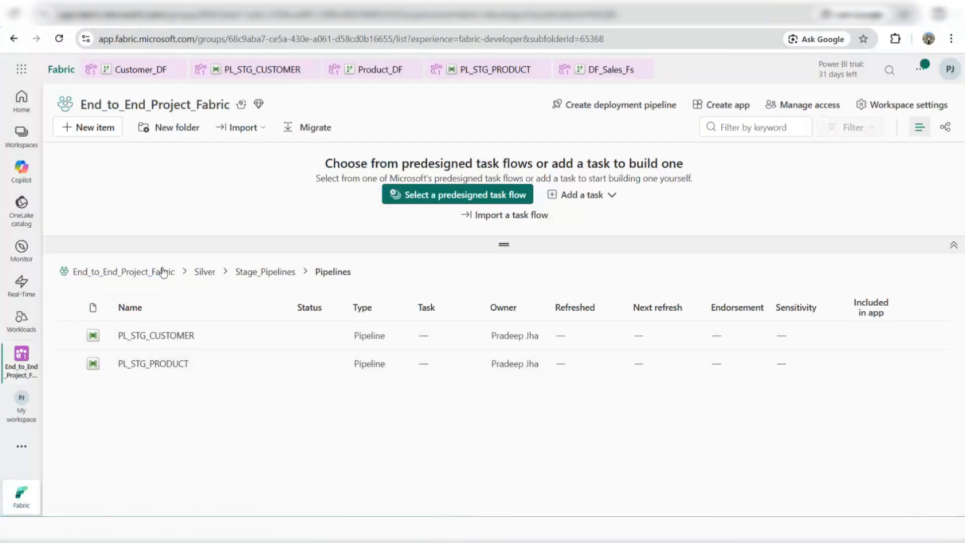
{"action": "left_click", "coordinate": [106, 127]}
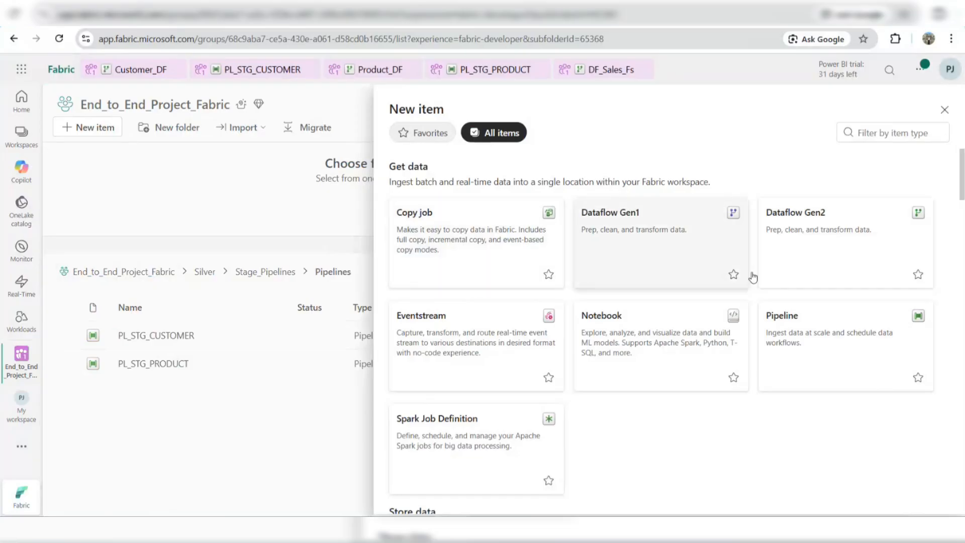
{"action": "left_click", "coordinate": [815, 349]}
{"action": "key", "text": "ctrl+a"}
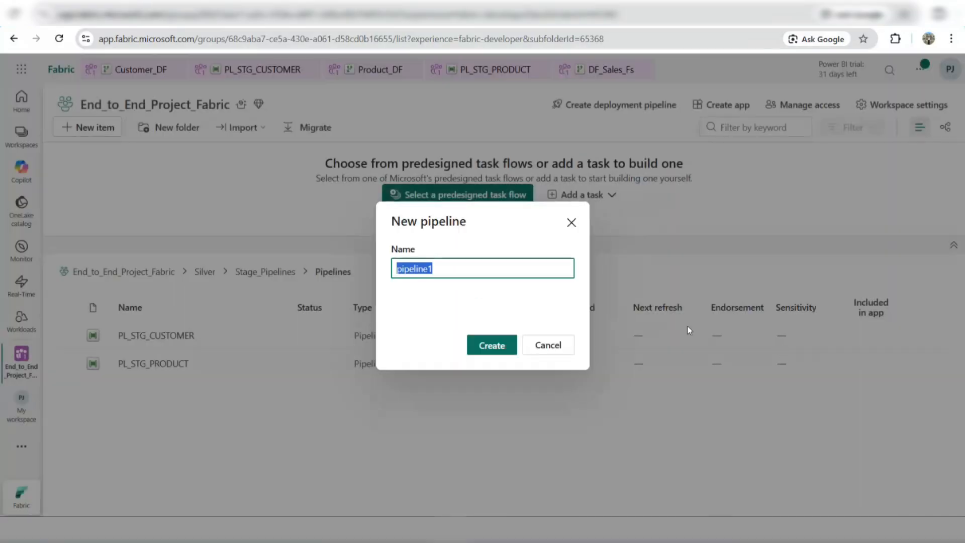
{"action": "type", "text": "PL_STG_SA"}
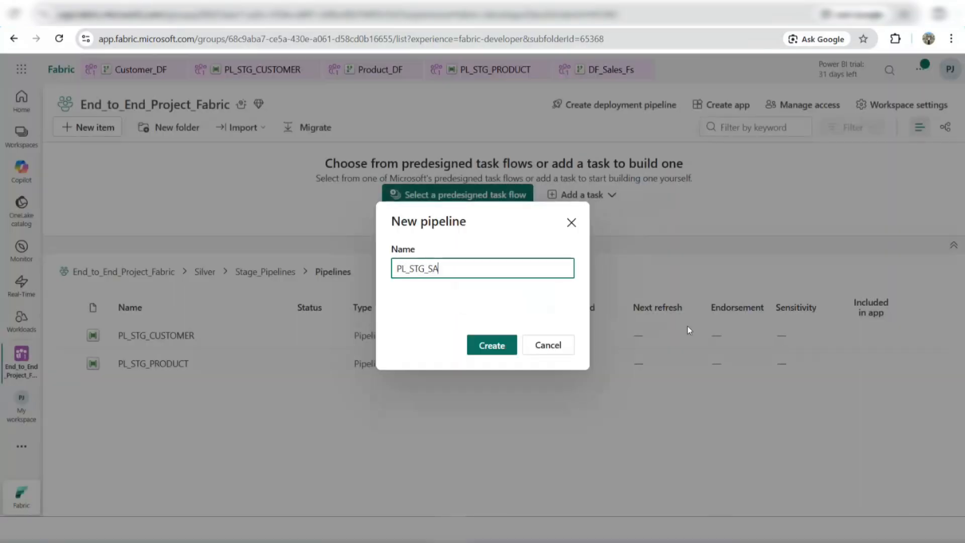
{"action": "type", "text": "LES_F"}
{"action": "left_click", "coordinate": [512, 346]}
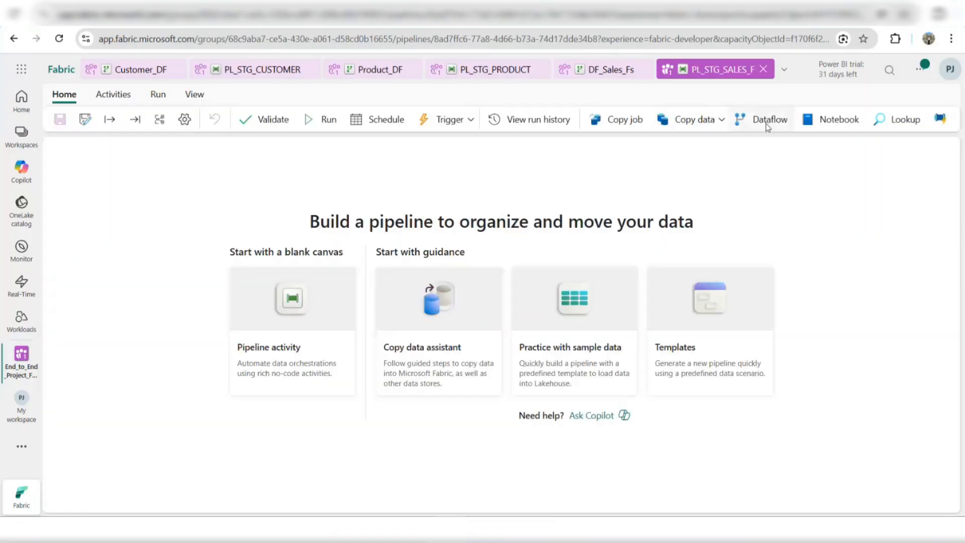
Add a Dataflow activity to the PL_STG_SALES_F pipeline and name it DF_Sales_F.
{"action": "left_click", "coordinate": [768, 123]}
{"action": "left_click", "coordinate": [278, 366]}
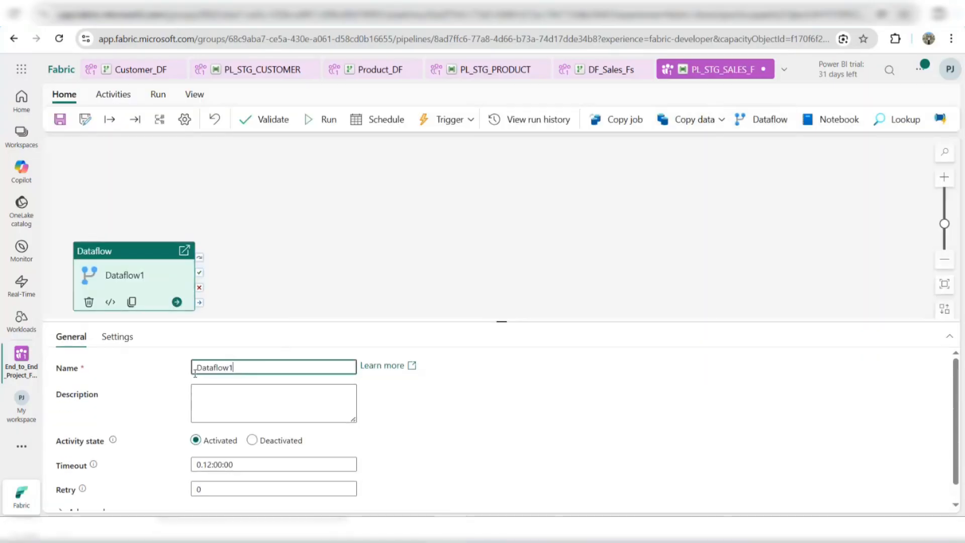
{"action": "key", "text": "ctrl+a"}
{"action": "type", "text": "DF_Sales_"}
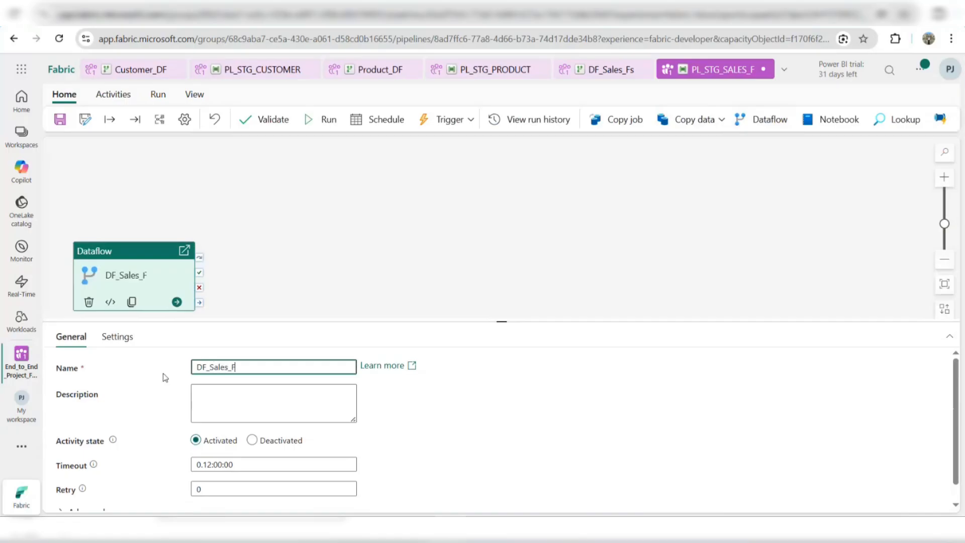
Set the DF_Sales_F activity's dataflow to DF_Sales_Fs and save the pipeline.
{"action": "left_click", "coordinate": [115, 337]}
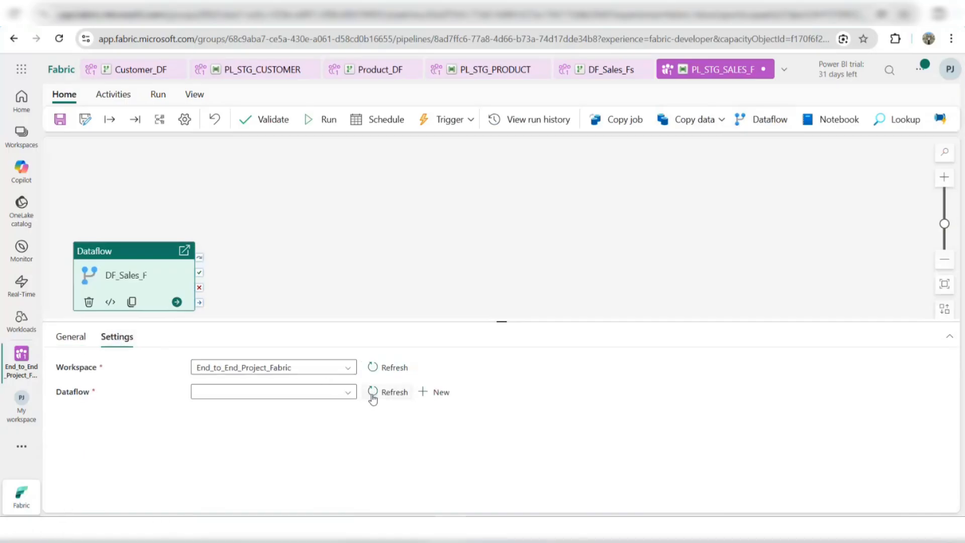
{"action": "left_click", "coordinate": [349, 393]}
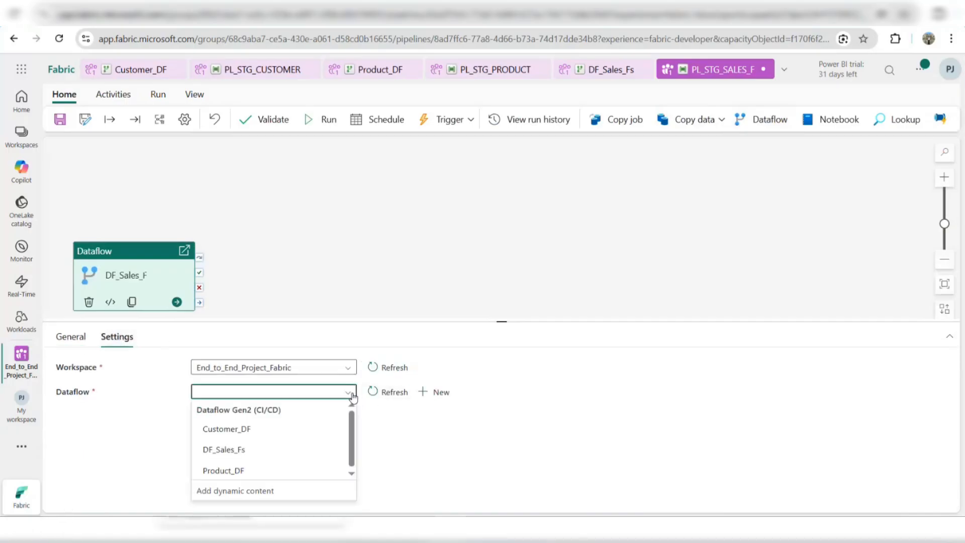
{"action": "left_click", "coordinate": [262, 450]}
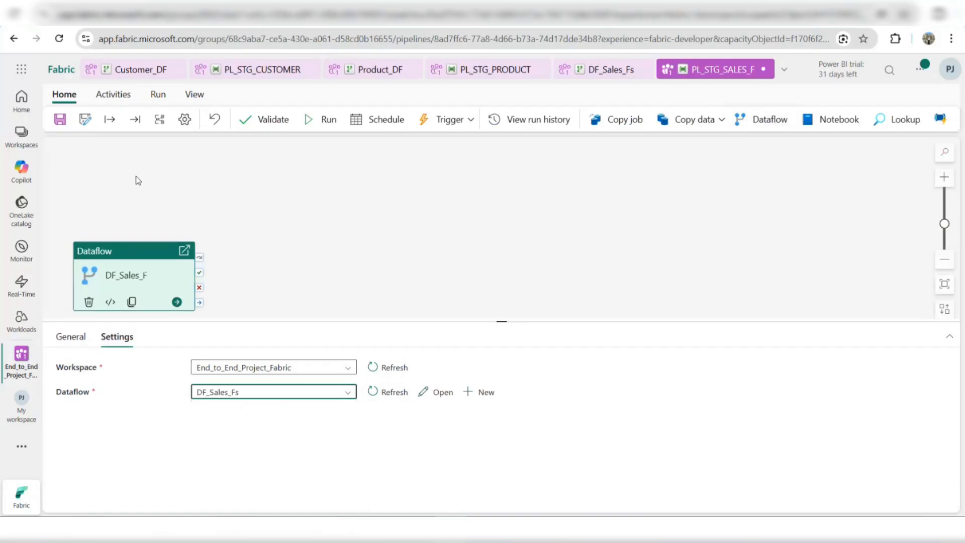
{"action": "left_click", "coordinate": [60, 119]}
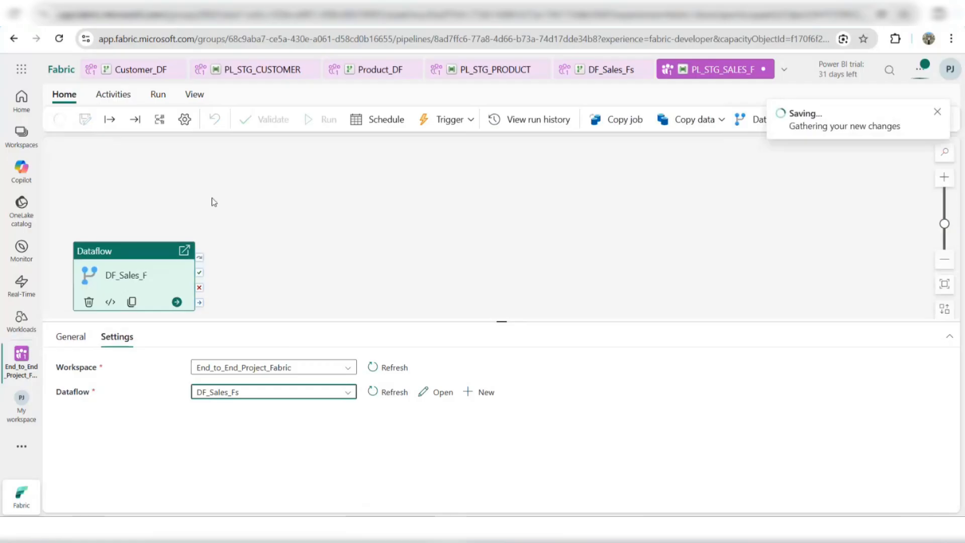
{"action": "left_click", "coordinate": [405, 263]}
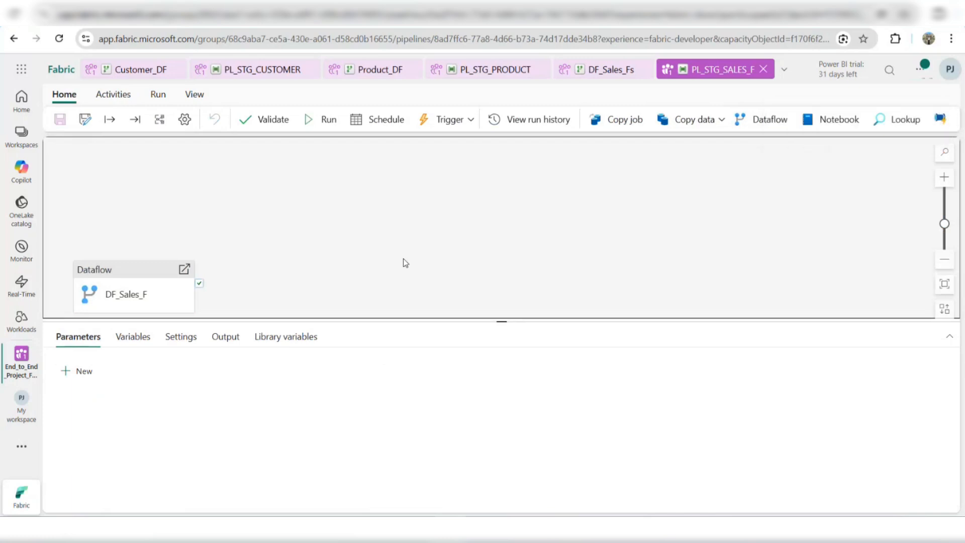
Run the PL_STG_CUSTOMER pipeline.
{"action": "left_click", "coordinate": [267, 72]}
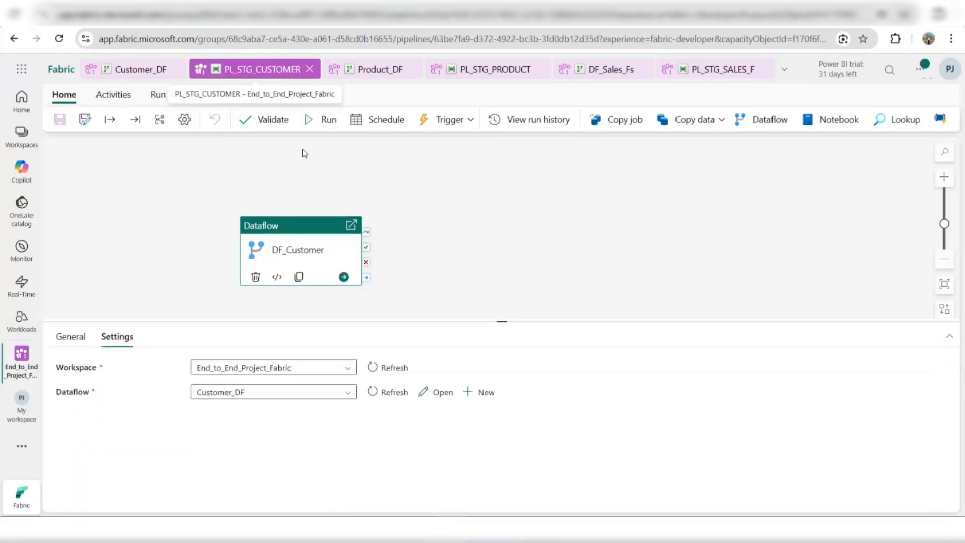
{"action": "left_click", "coordinate": [320, 149]}
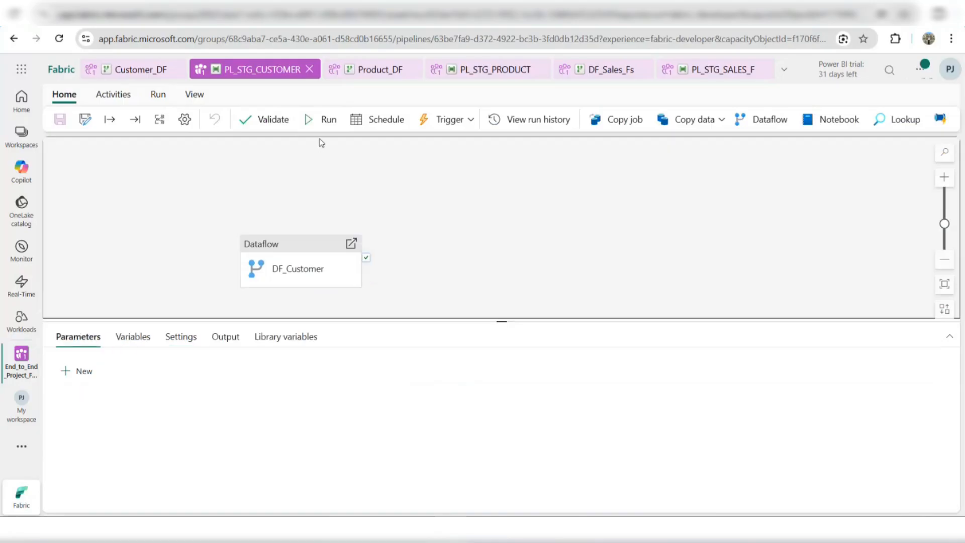
{"action": "left_click", "coordinate": [323, 122]}
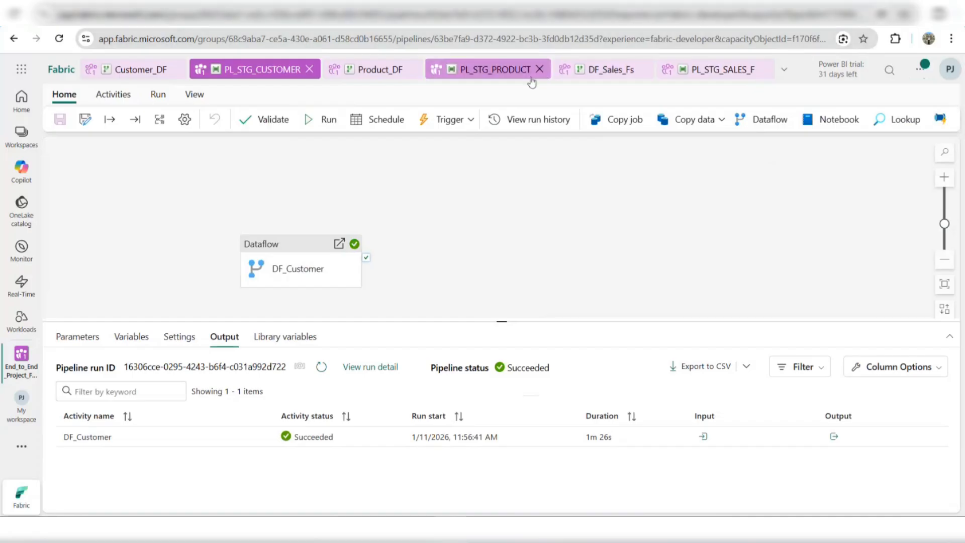
Run the PL_STG_PRODUCT pipeline.
{"action": "left_click", "coordinate": [508, 72]}
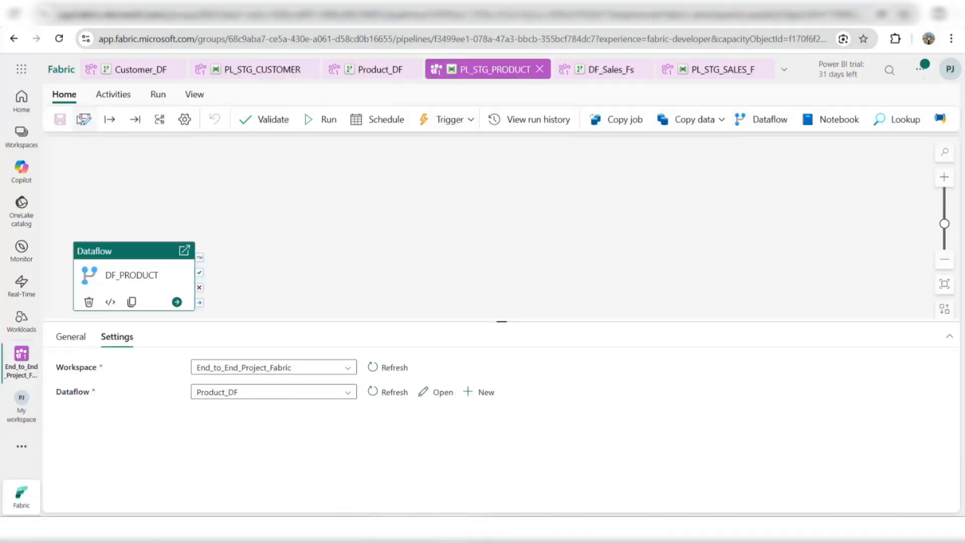
{"action": "left_click", "coordinate": [310, 121]}
{"action": "left_click", "coordinate": [378, 217]}
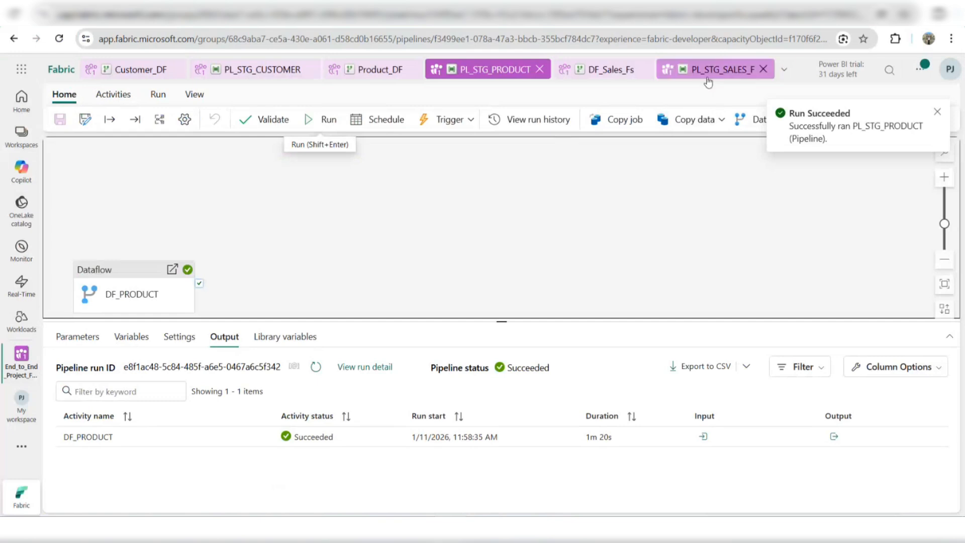
Move the DF_Sales_F activity nearer the middle of the canvas and run the PL_STG_SALES_F pipeline.
{"action": "left_click", "coordinate": [709, 76]}
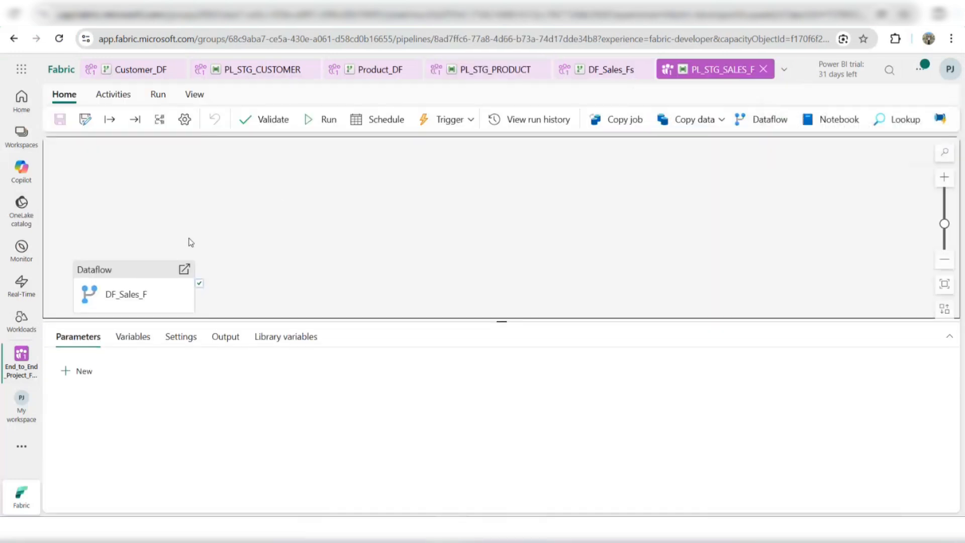
{"action": "left_click_drag", "start_coordinate": [132, 278], "coordinate": [220, 232]}
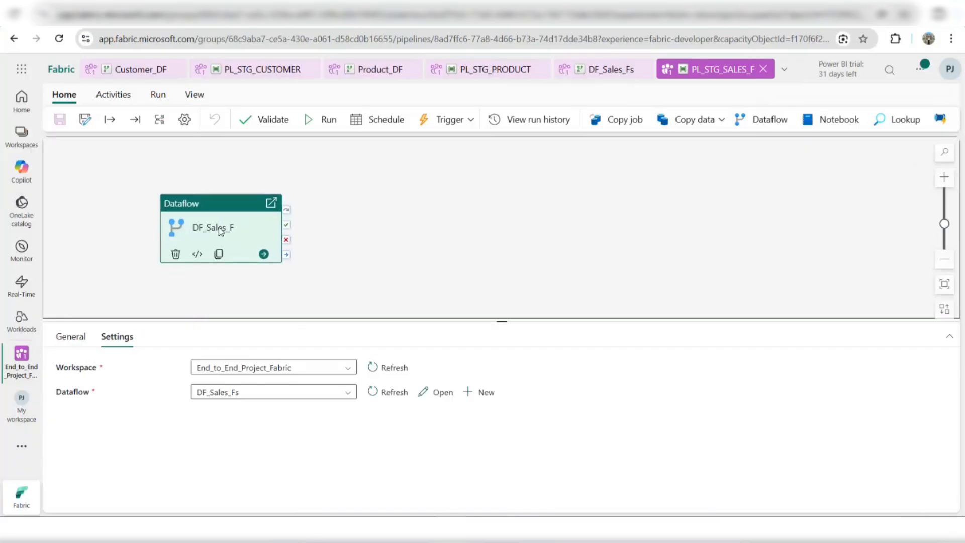
{"action": "left_click", "coordinate": [320, 120]}
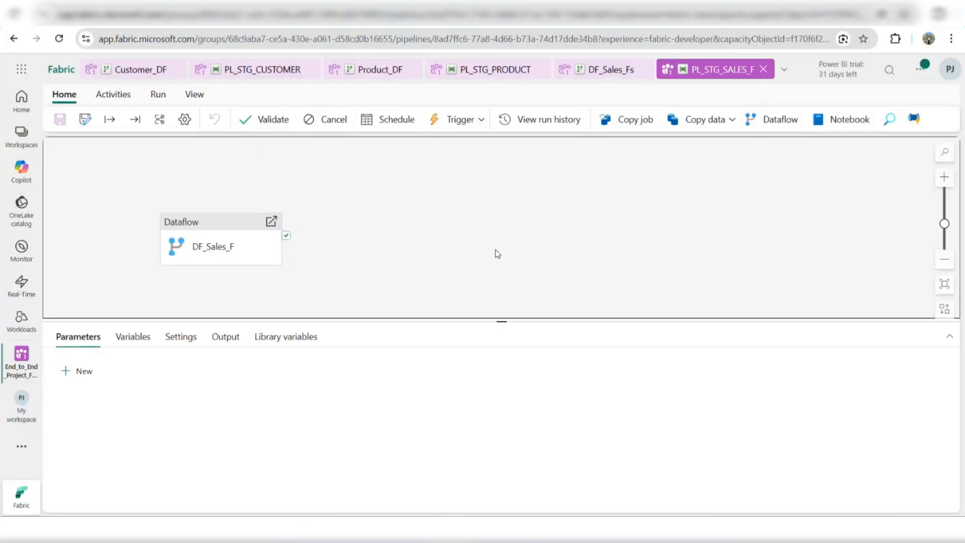
{"action": "left_click", "coordinate": [227, 228]}
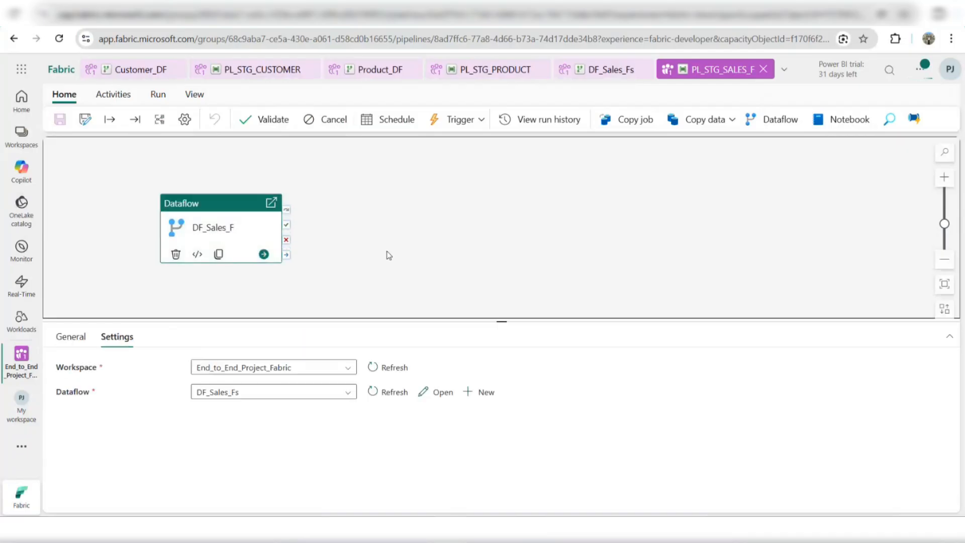
{"action": "left_click", "coordinate": [417, 261]}
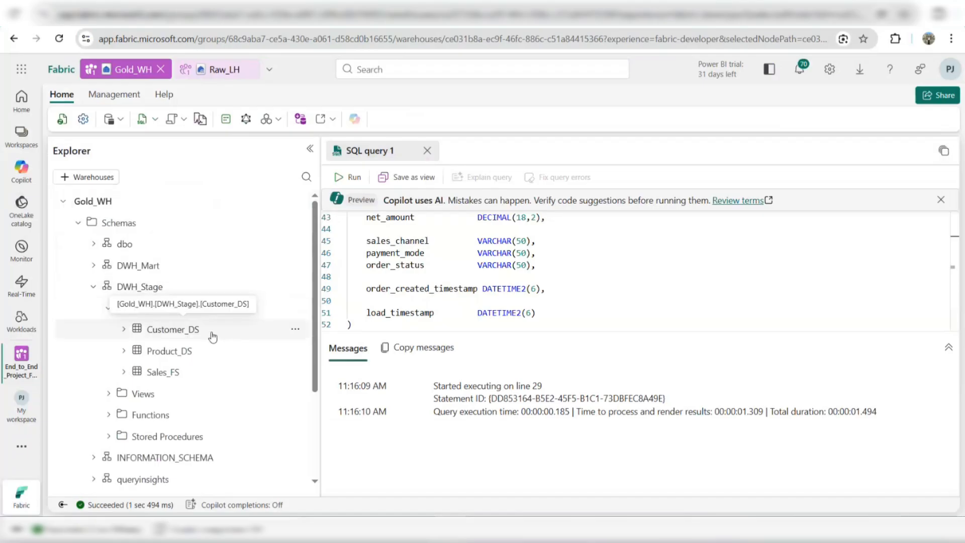
Preview the Customer_DS table's data in Gold_WH's DWH_Stage schema to check the loaded rows.
{"action": "left_click", "coordinate": [212, 334]}
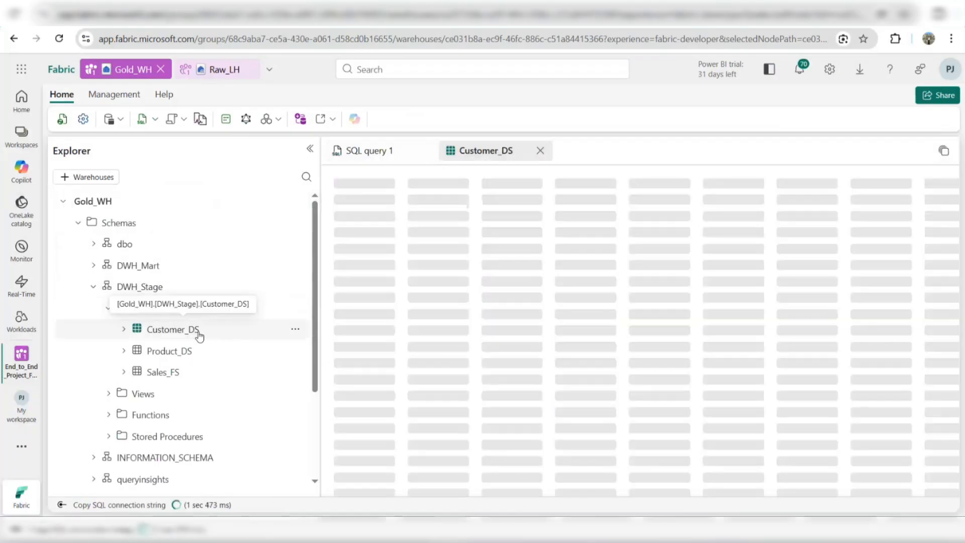
{"action": "scroll", "coordinate": [458, 272], "scroll_direction": "right", "scroll_amount": 3}
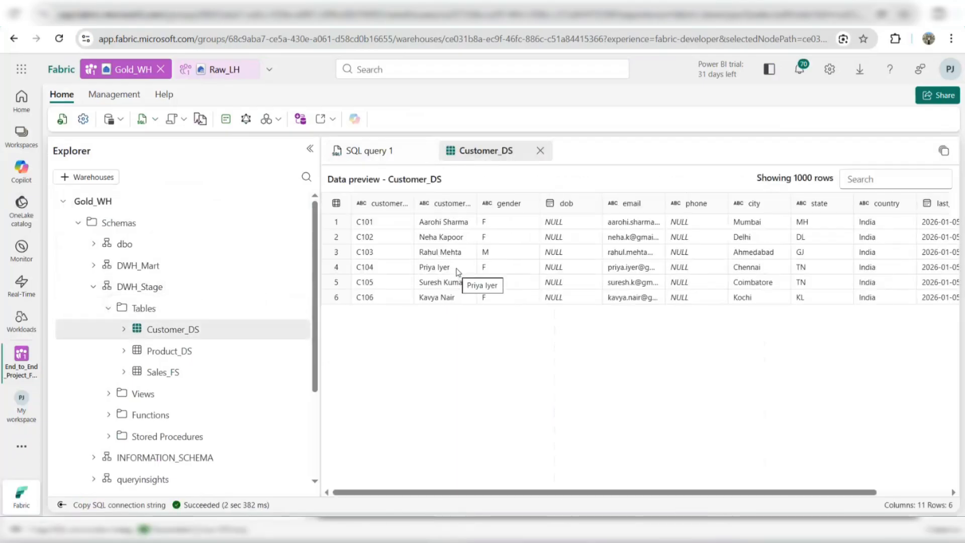
Check the remaining Customer_DS columns, and preview the Product_DS and Sales_FS tables in Gold_WH's DWH_Stage schema across all their columns.
{"action": "scroll", "coordinate": [597, 276], "scroll_direction": "right", "scroll_amount": 2}
{"action": "scroll", "coordinate": [598, 276], "scroll_direction": "left", "scroll_amount": 5}
{"action": "left_click", "coordinate": [226, 359]}
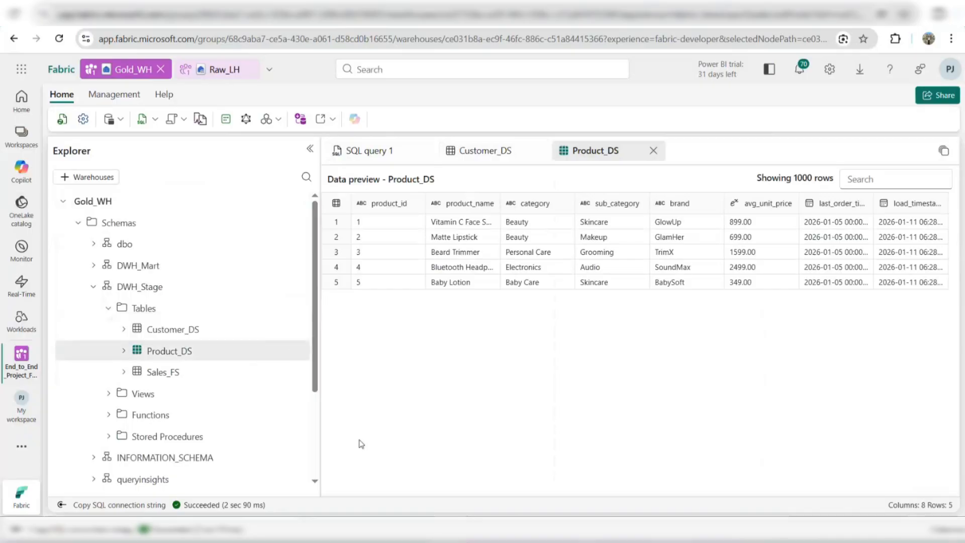
{"action": "left_click", "coordinate": [212, 376]}
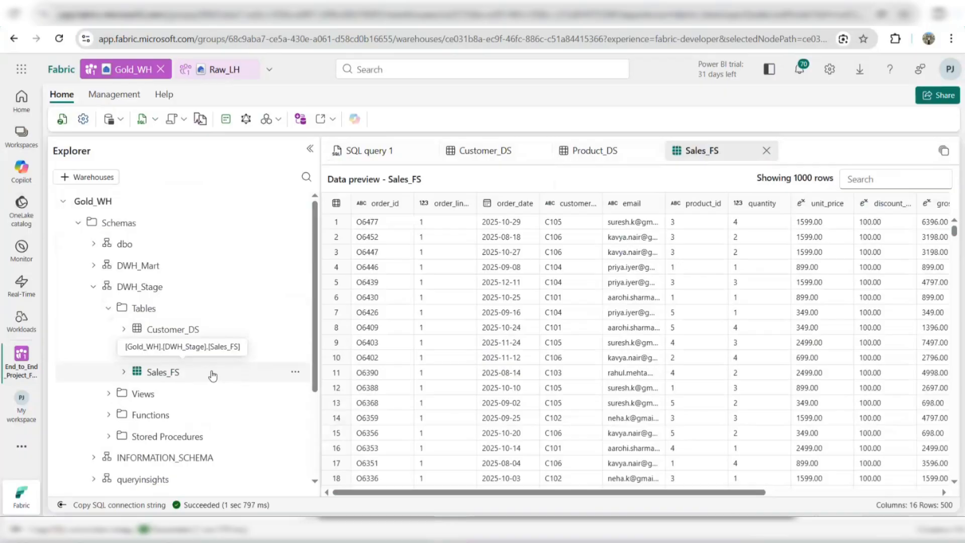
{"action": "scroll", "coordinate": [716, 394], "scroll_direction": "right", "scroll_amount": 10}
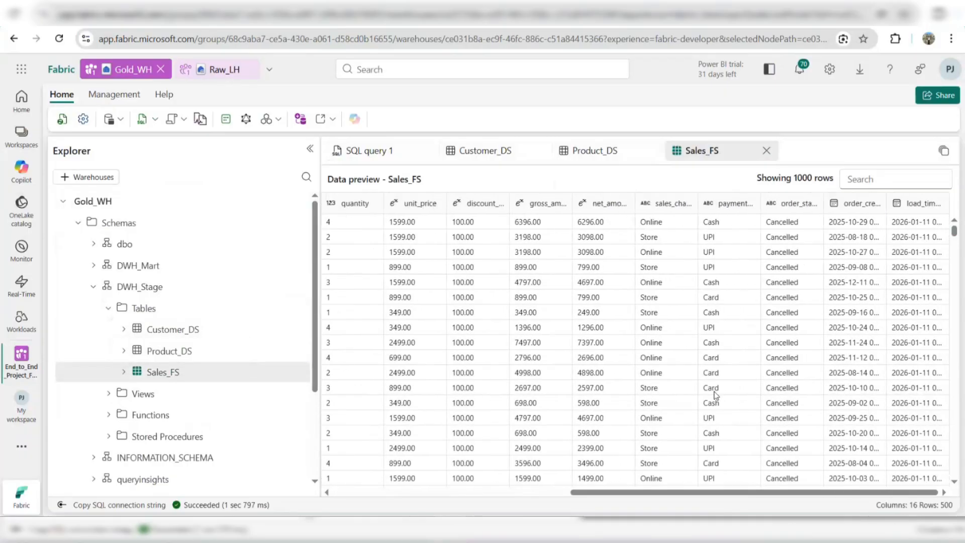
{"action": "scroll", "coordinate": [716, 394], "scroll_direction": "left", "scroll_amount": 10}
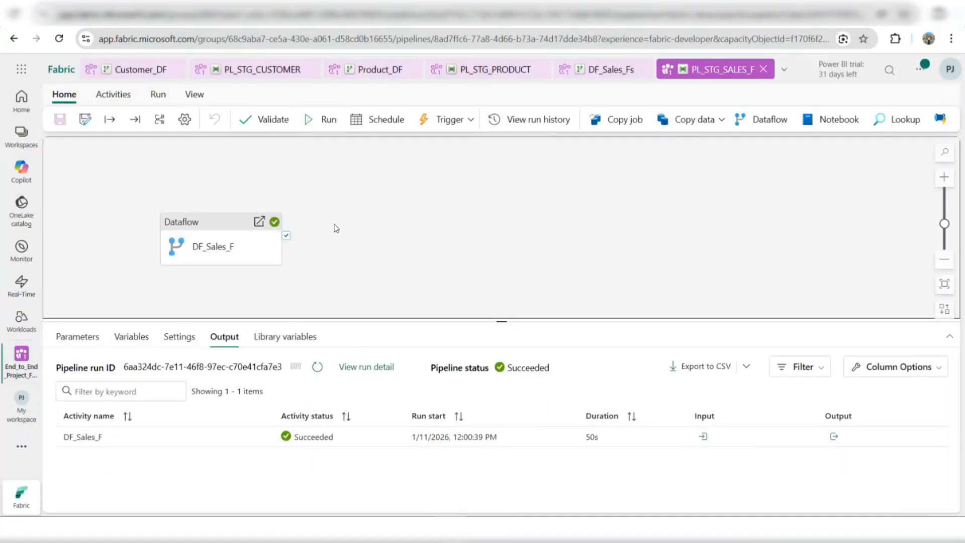
Reposition the DF_Sales_F dataflow activity closer to the centre of the PL_STG_SALES_F canvas and deselect it.
{"action": "left_click_drag", "start_coordinate": [224, 229], "coordinate": [308, 197]}
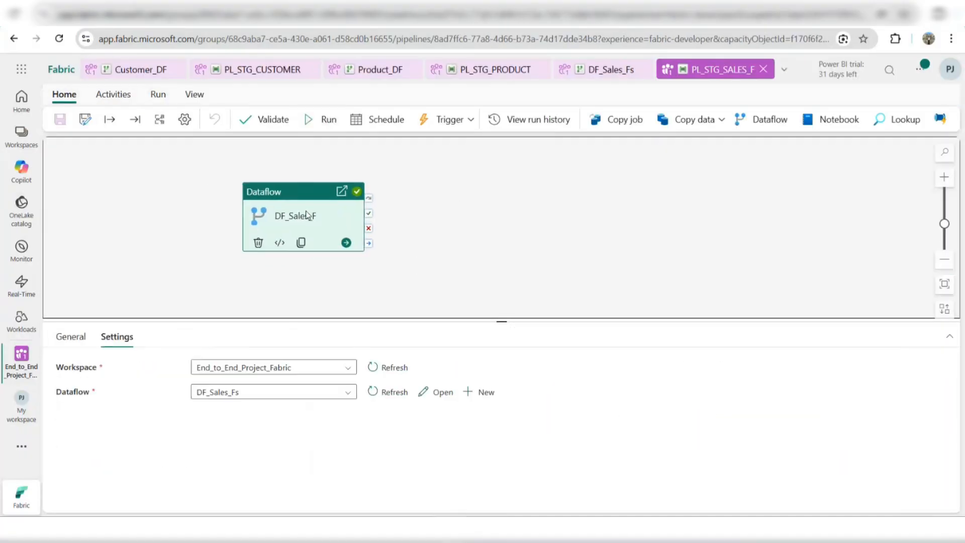
{"action": "left_click", "coordinate": [498, 258]}
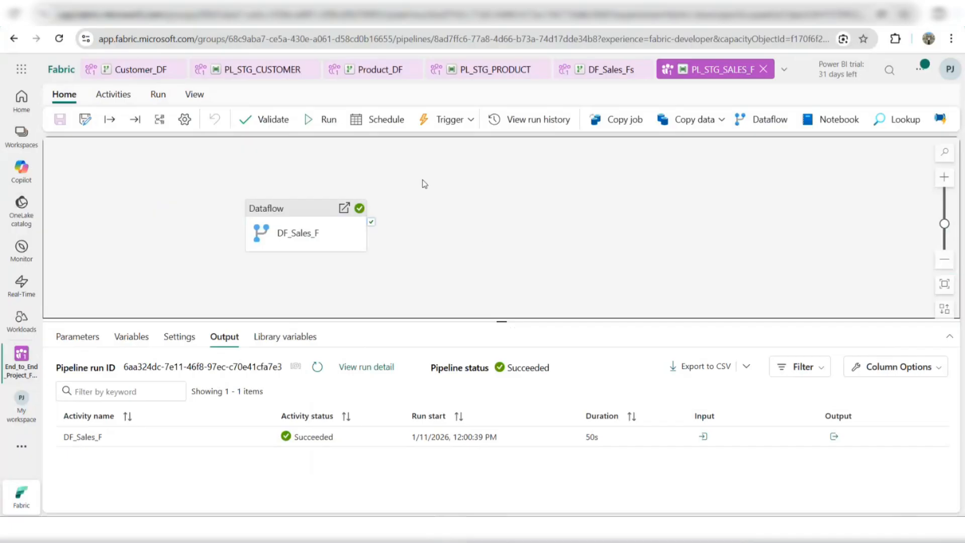
Review the Customer_DF and DF_Sales_Fs dataflows with their queries and applied steps.
{"action": "left_click", "coordinate": [316, 73]}
{"action": "left_click", "coordinate": [351, 75]}
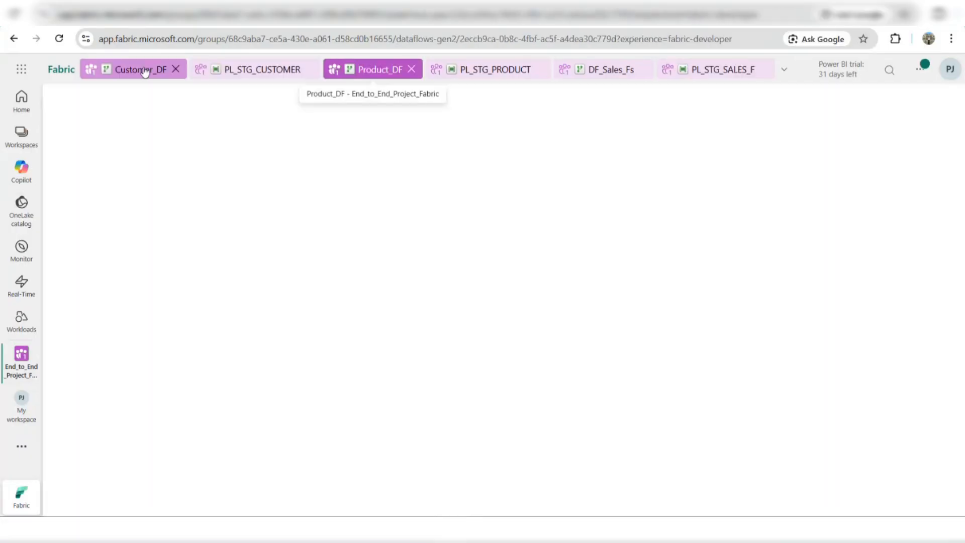
{"action": "left_click", "coordinate": [145, 72]}
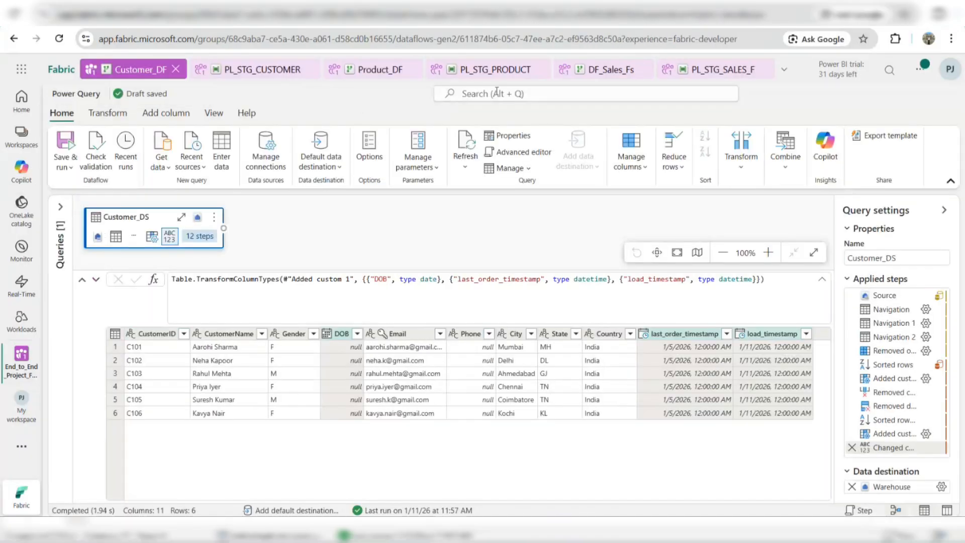
{"action": "left_click", "coordinate": [609, 71]}
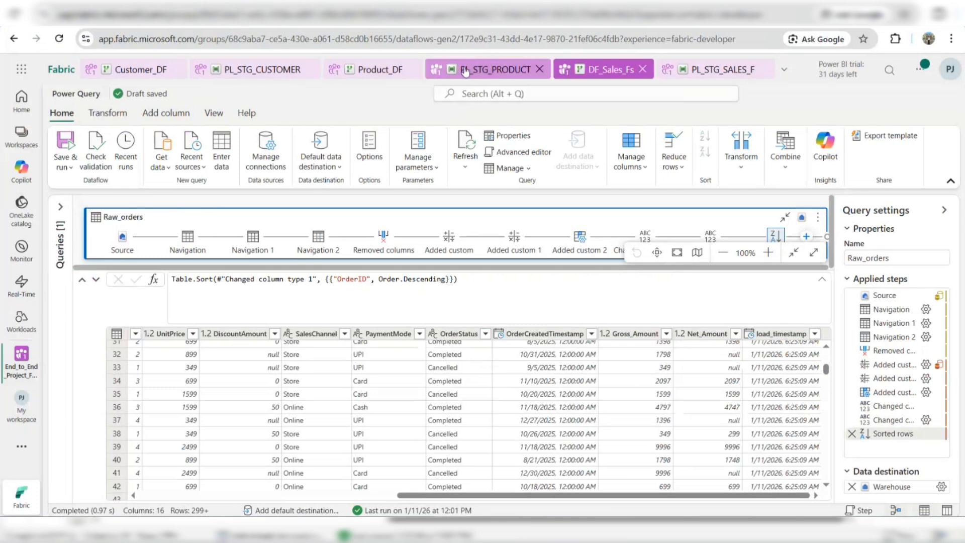